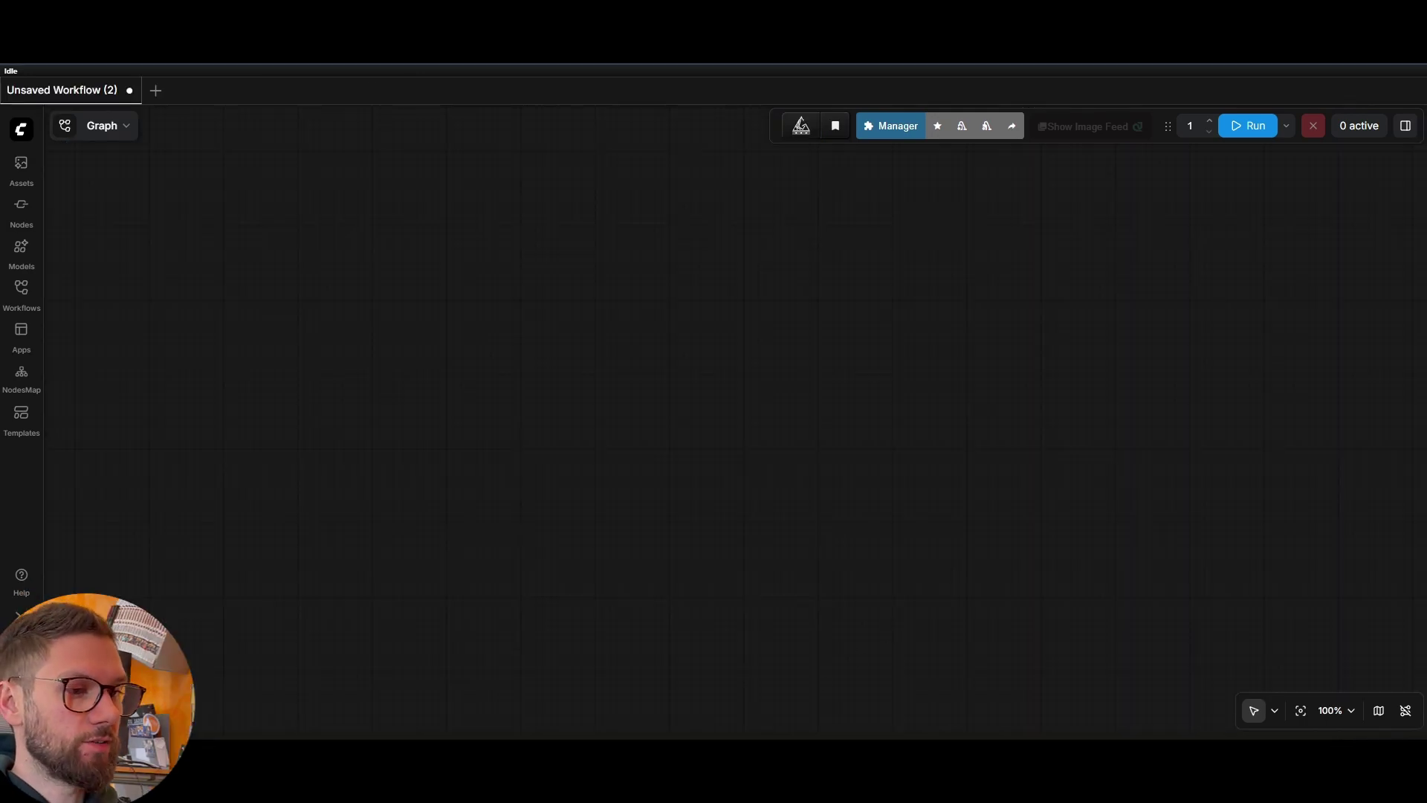
Load the LTX 2.3 All-In-One workflow onto the canvas and look over its groups from Models to Output.
drag(837, 201, 495, 337)
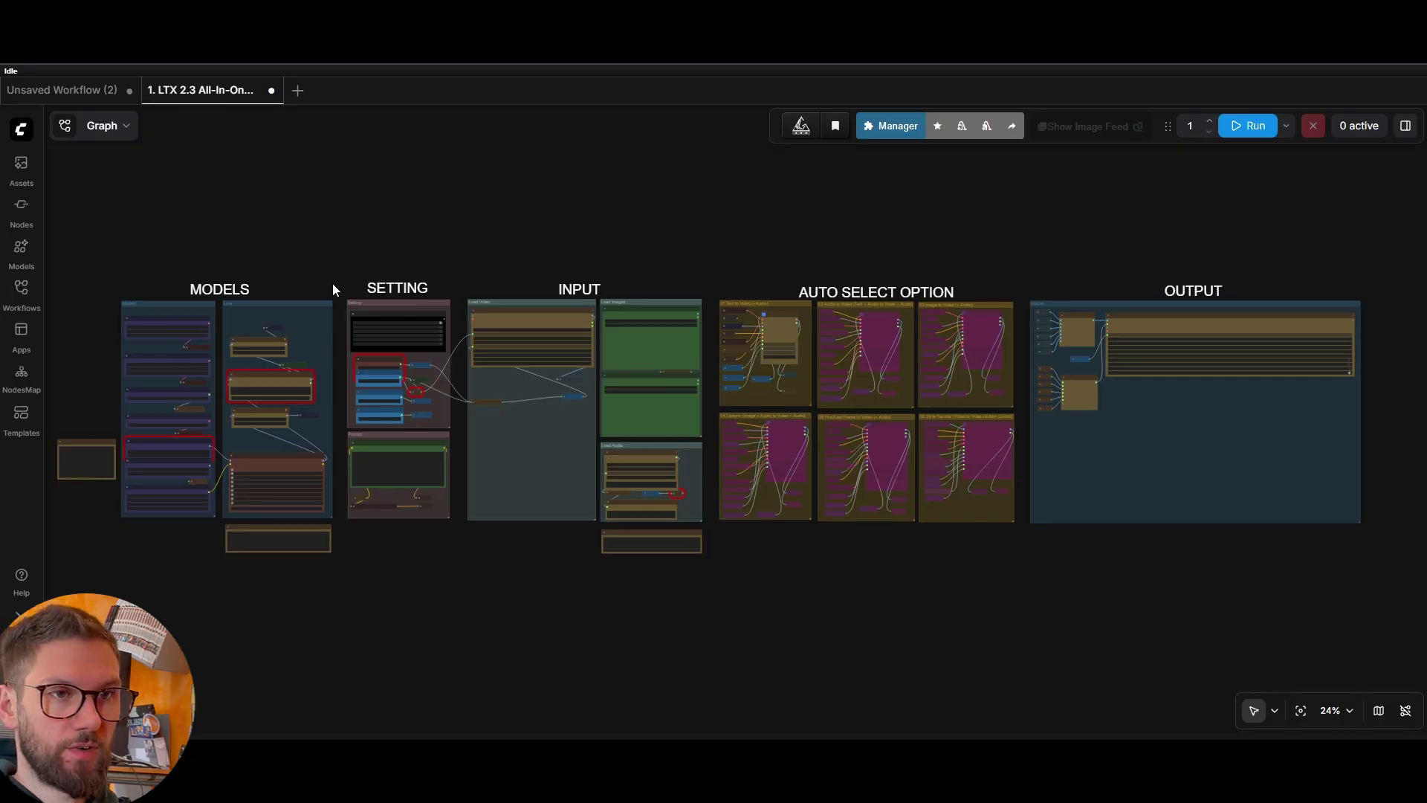
scroll(325, 266, up, 9)
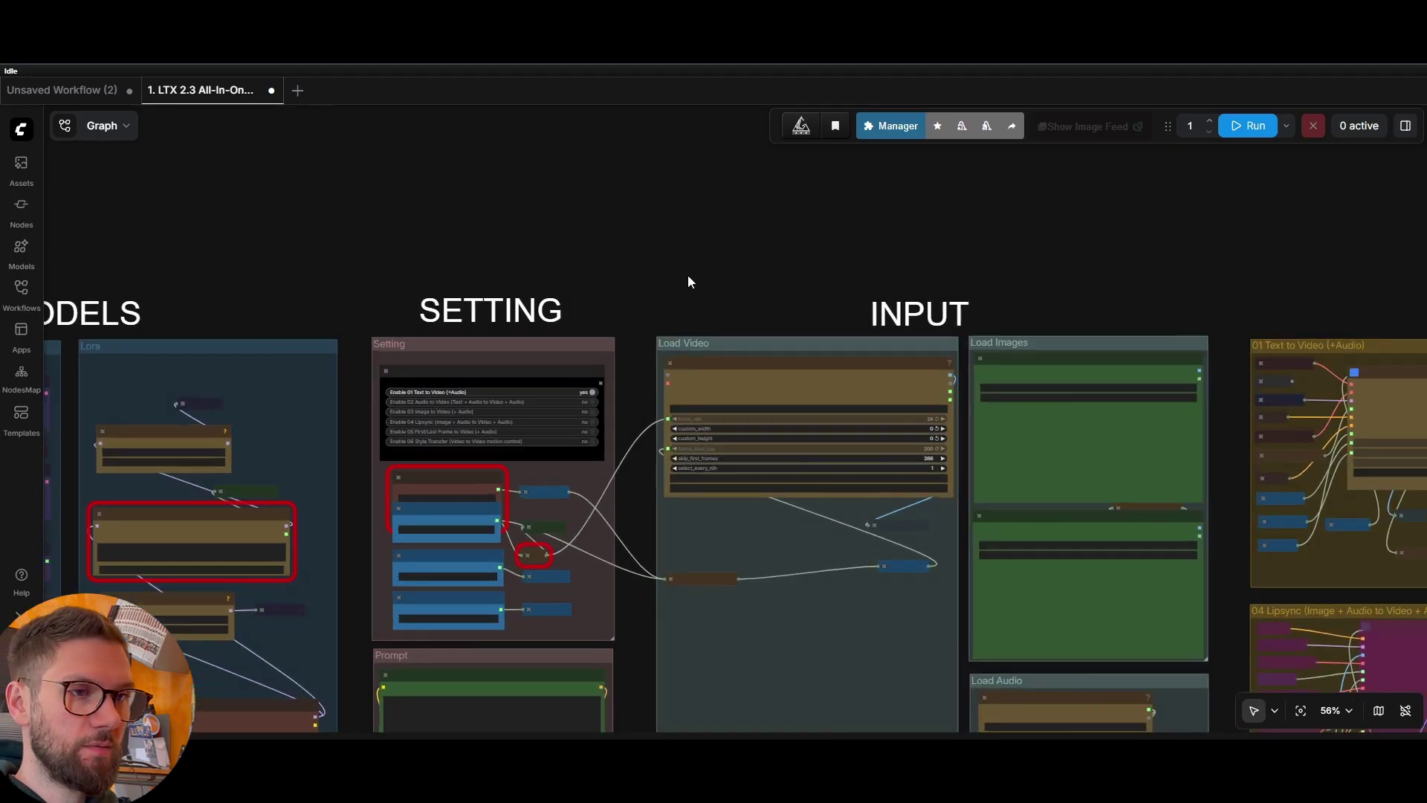
scroll(676, 257, down, 5)
scroll(917, 229, down, 1)
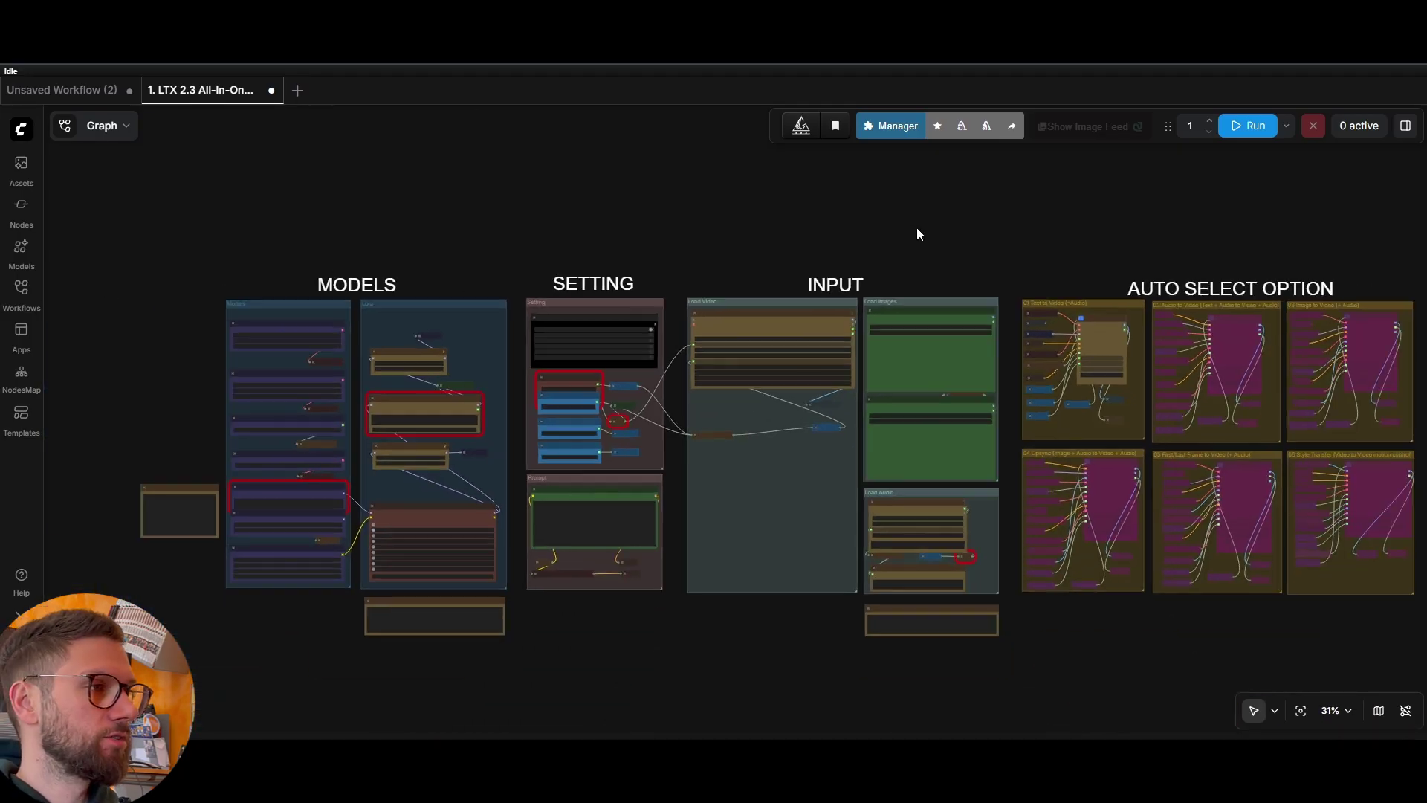
scroll(1002, 219, down, 1)
drag(1026, 213, 864, 203)
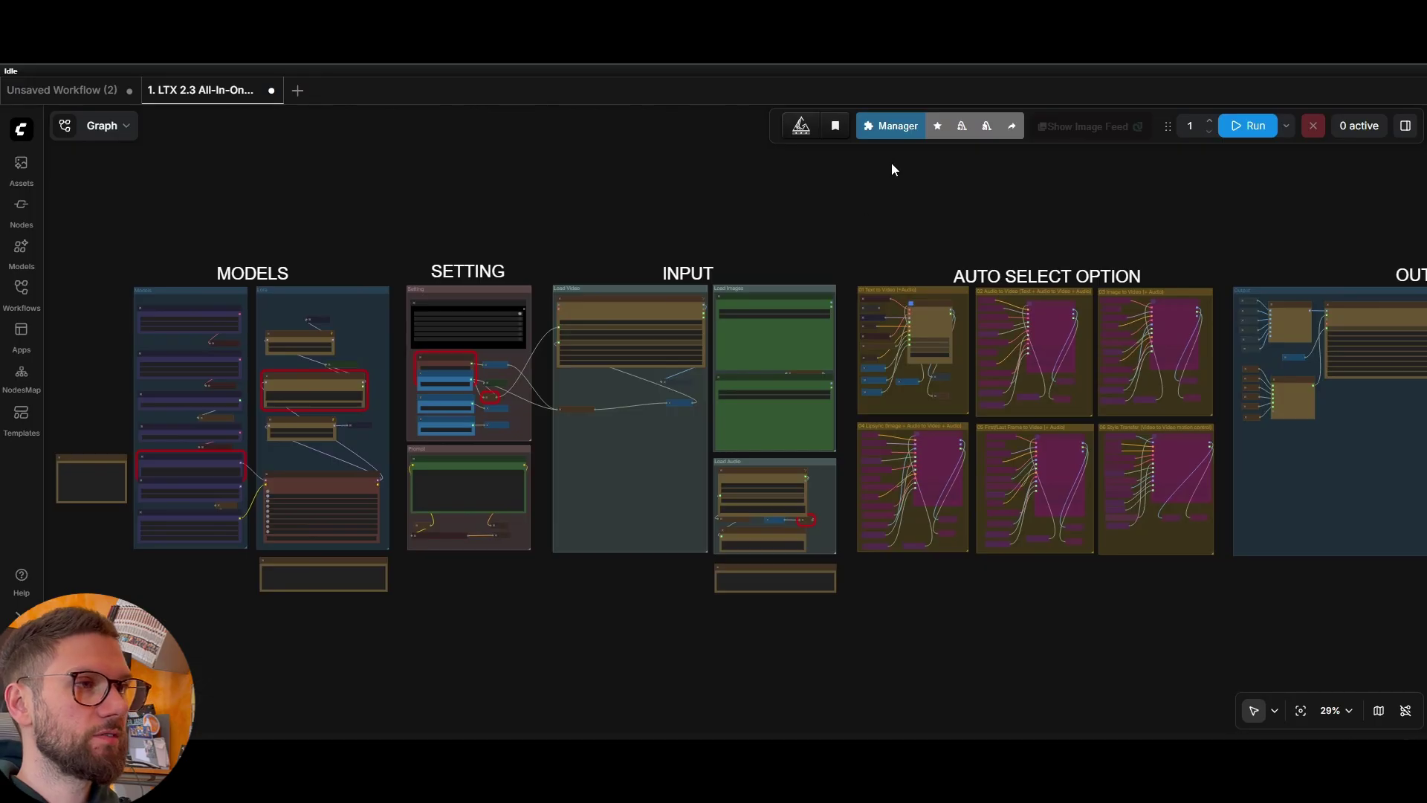
Install the workflow's missing custom nodes, choosing the latest version for comfyui_controlnet_aux and ComfyUI-GGUF.
click(894, 127)
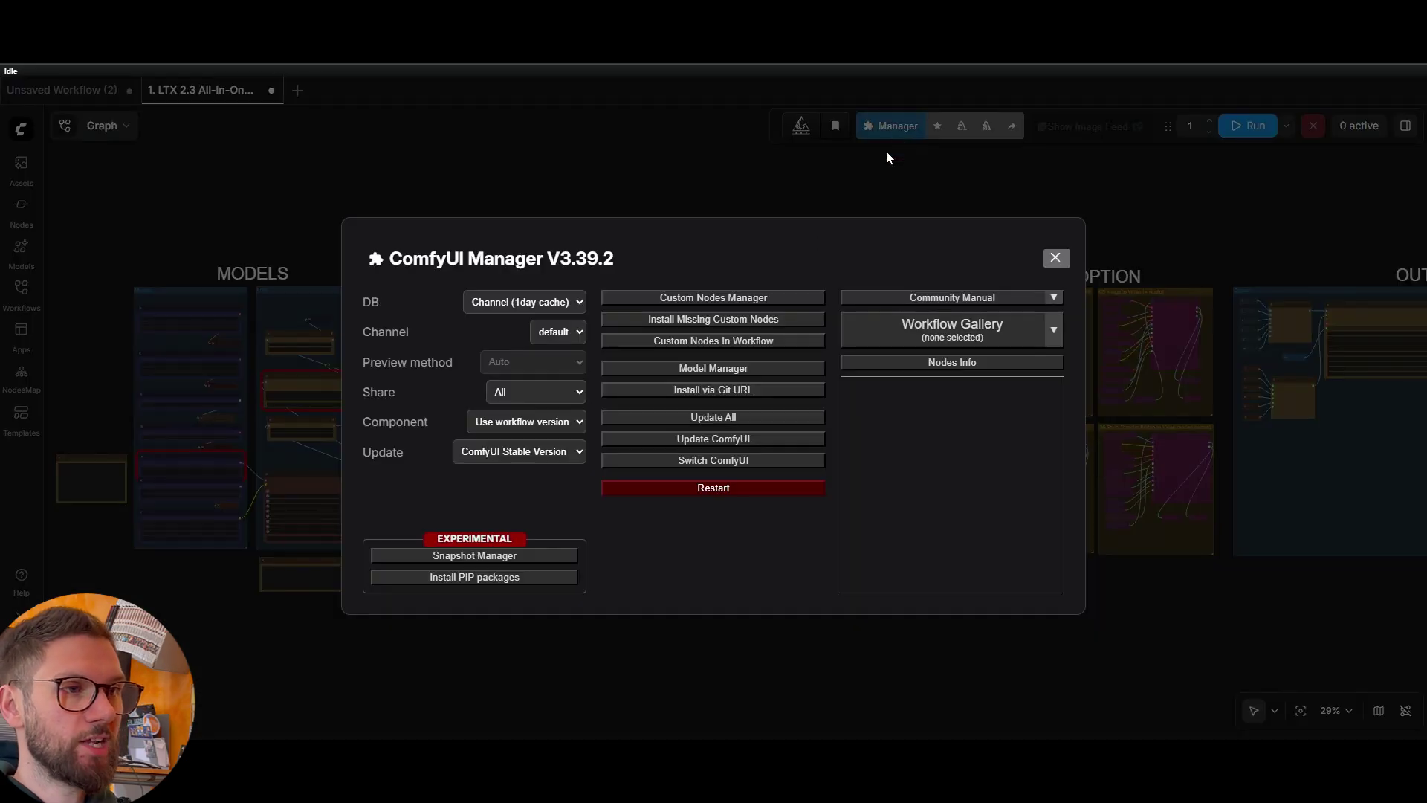
click(697, 319)
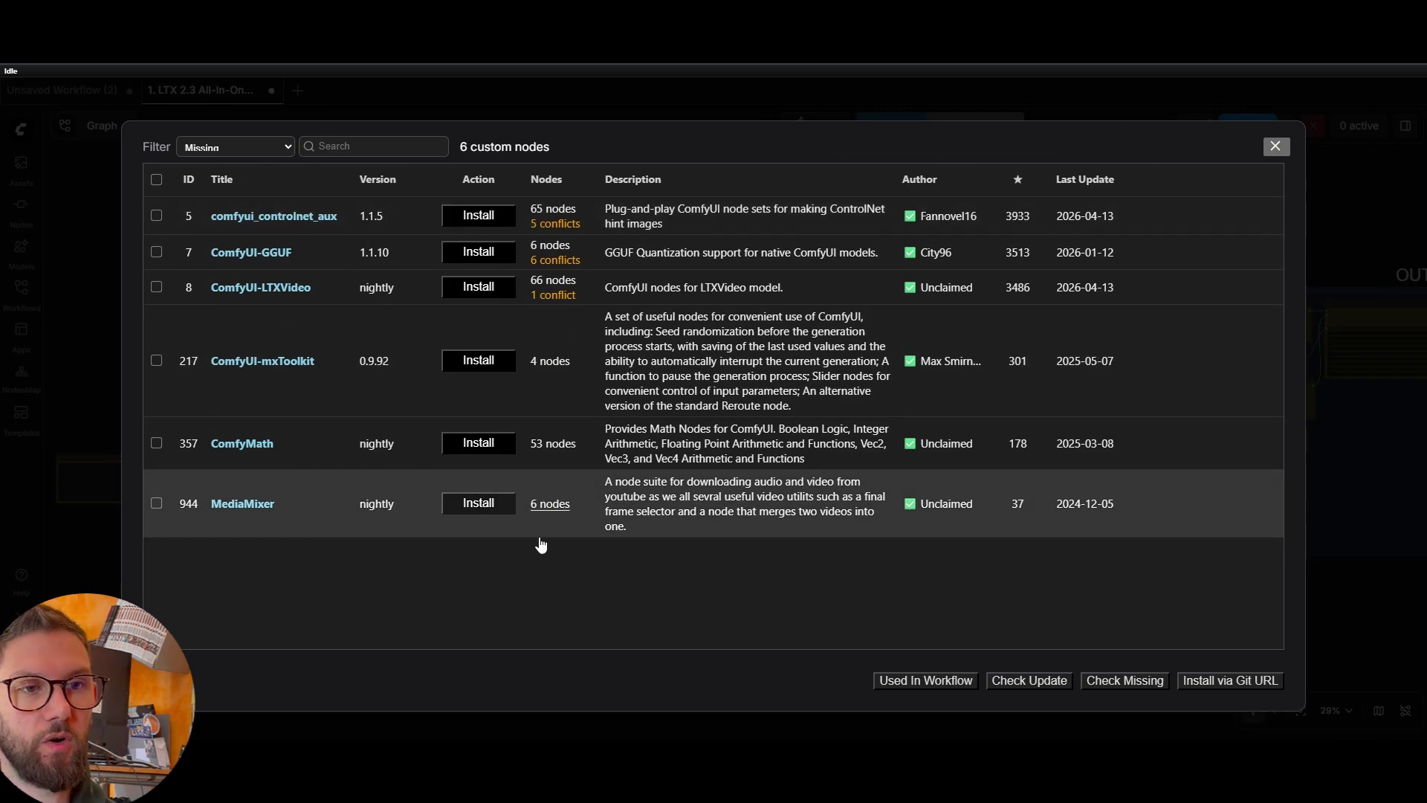
click(491, 216)
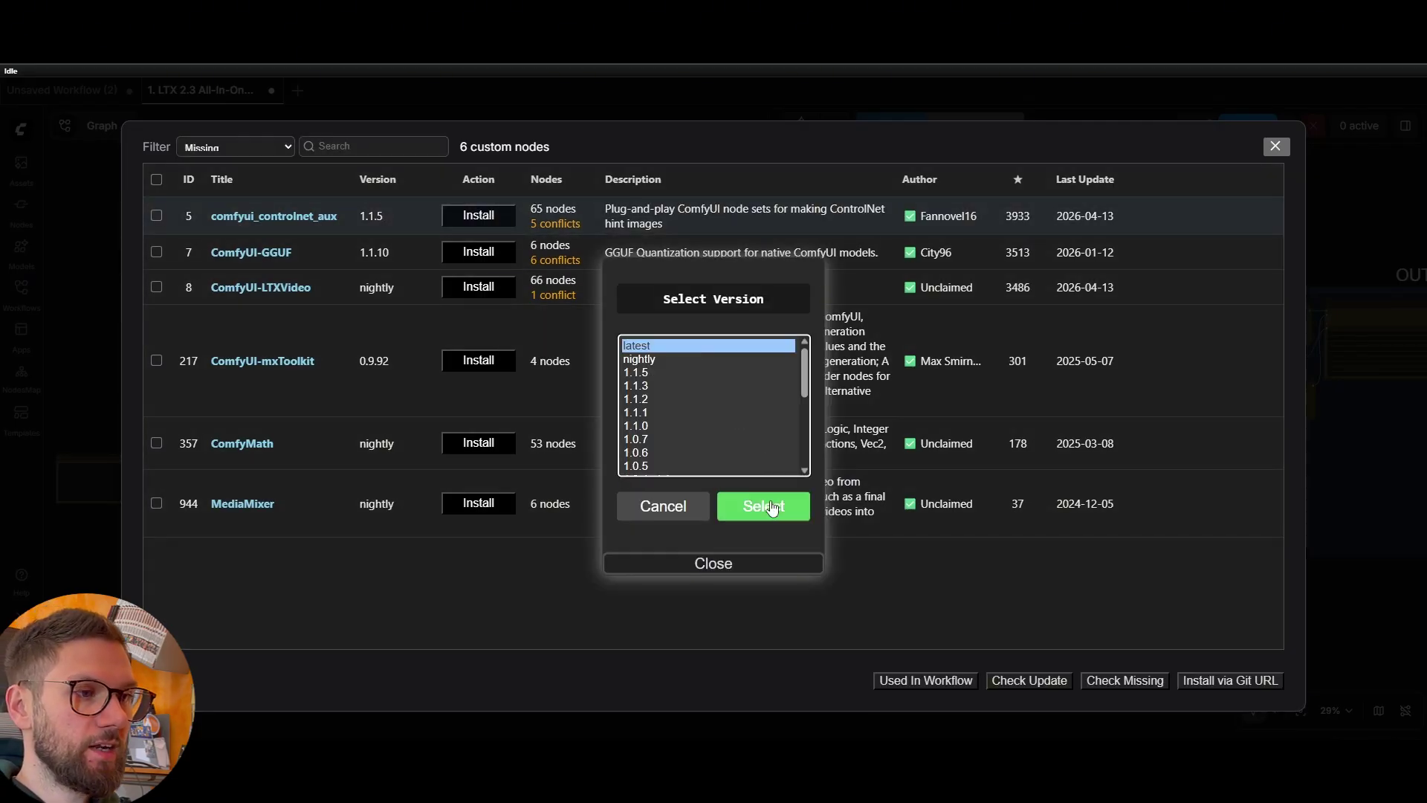
click(764, 507)
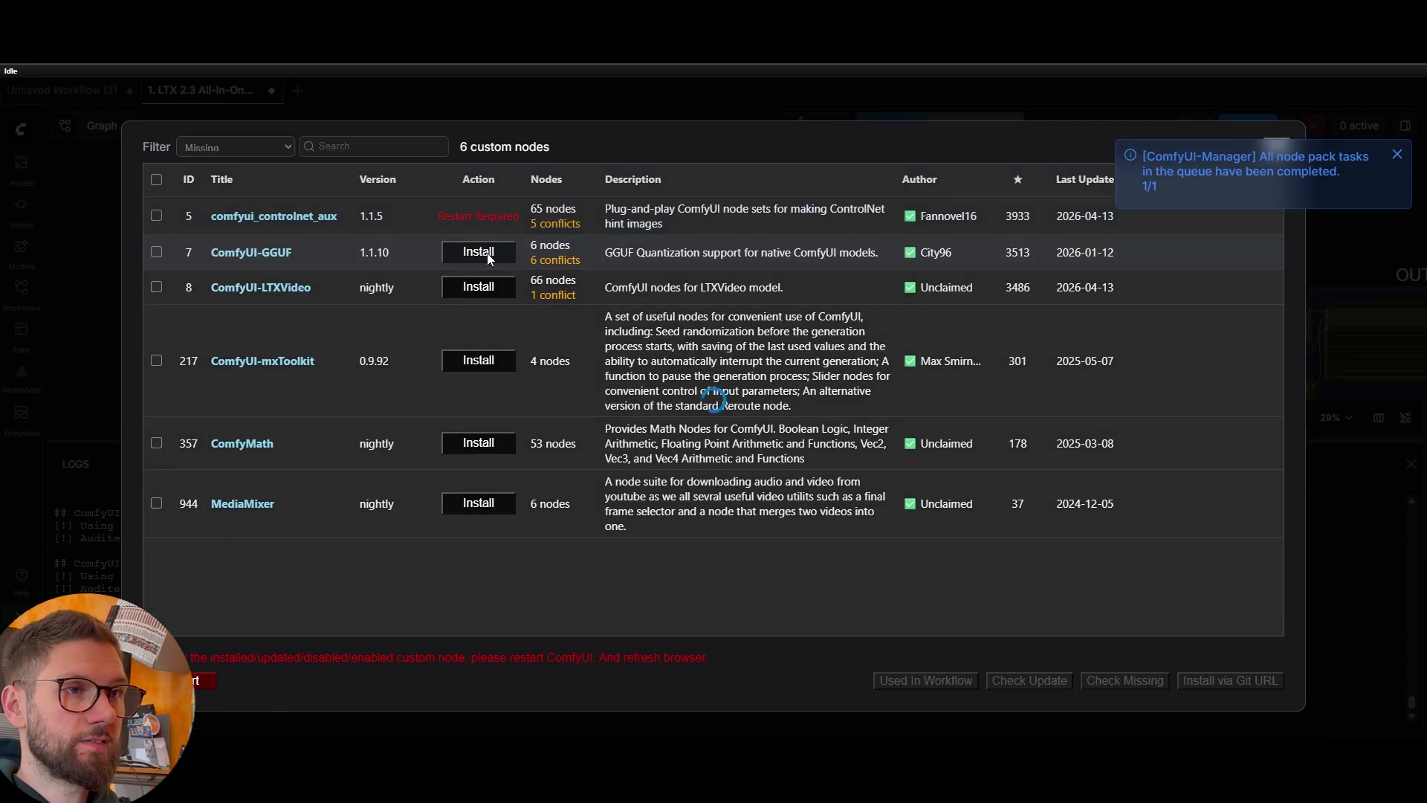
click(487, 254)
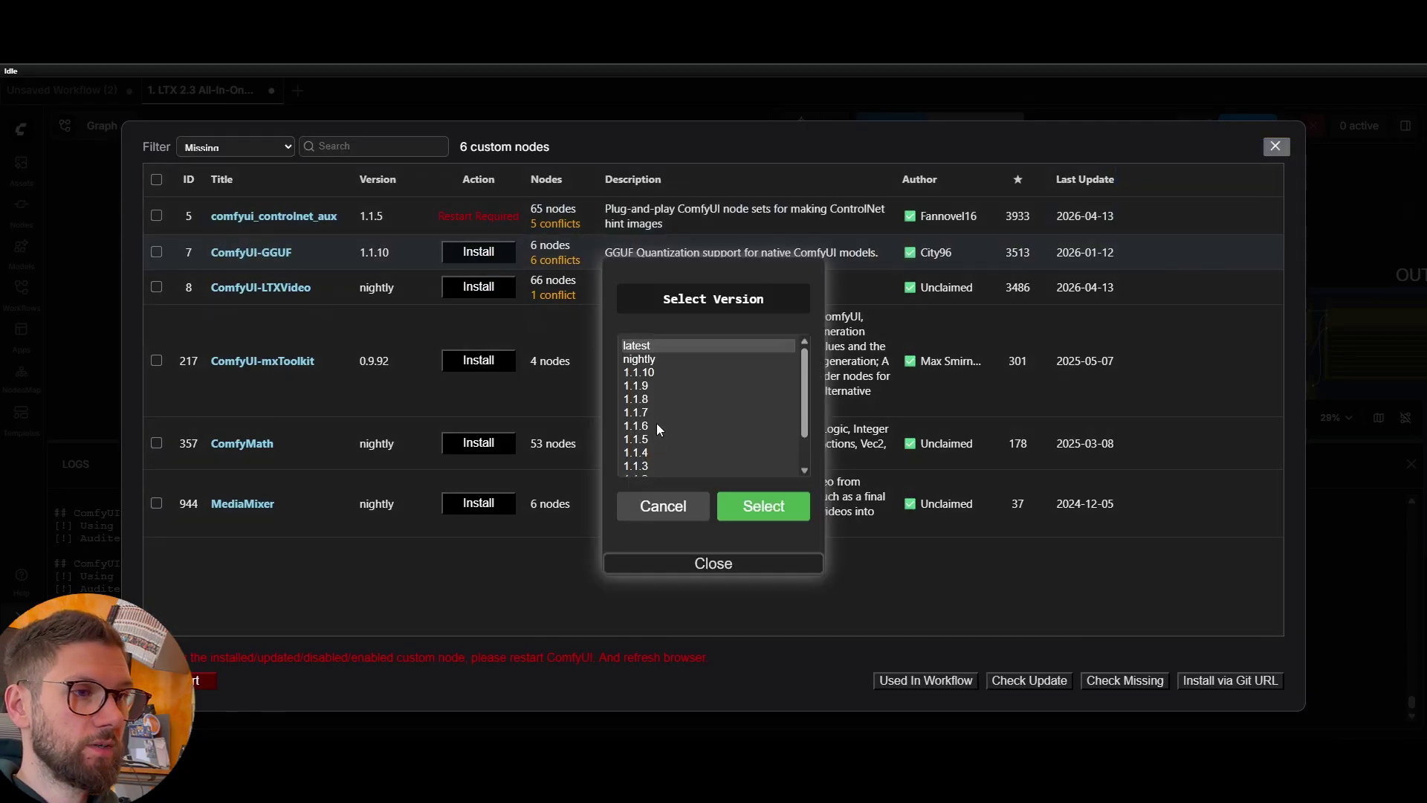
click(759, 505)
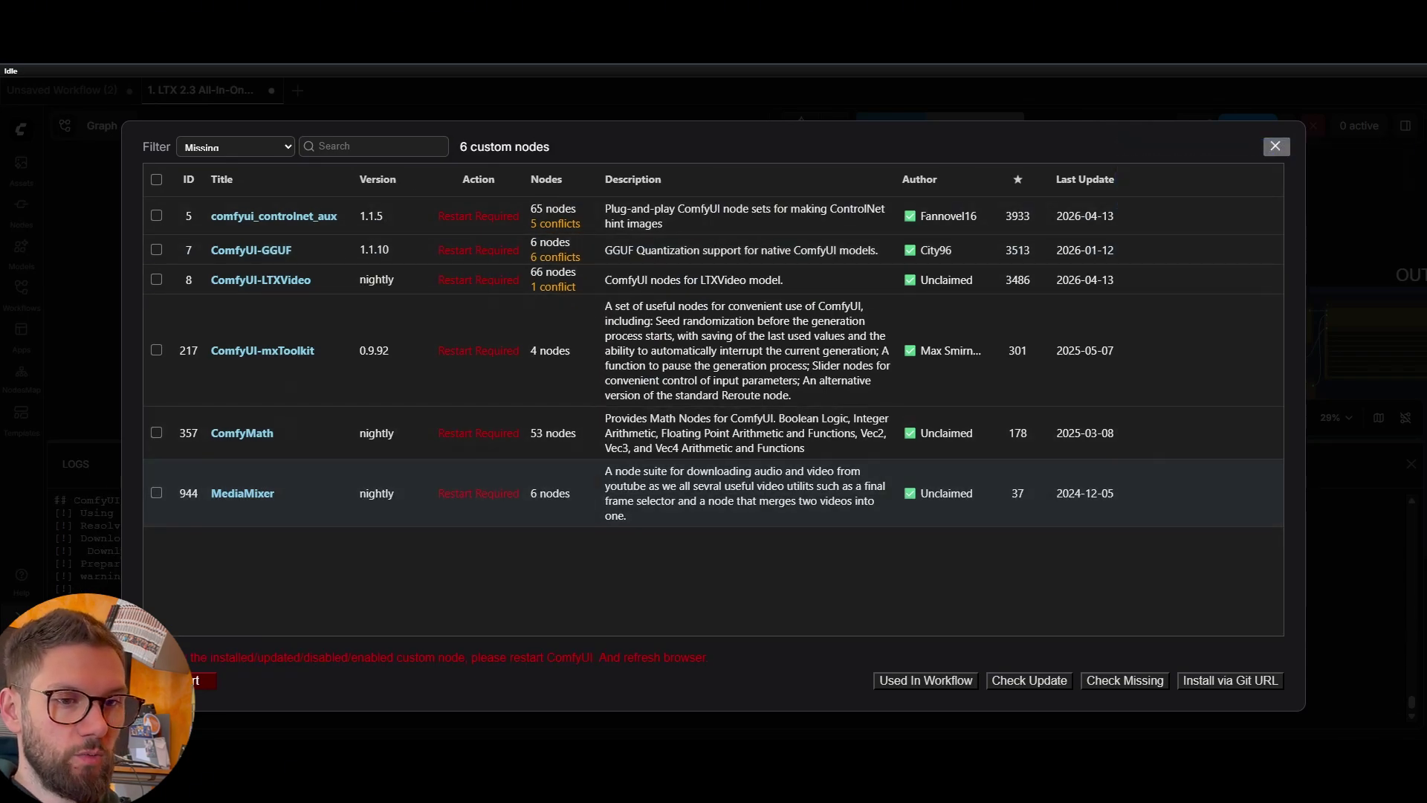
Restart the ComfyUI server to apply the installed nodes and switch to JupyterLab.
click(202, 680)
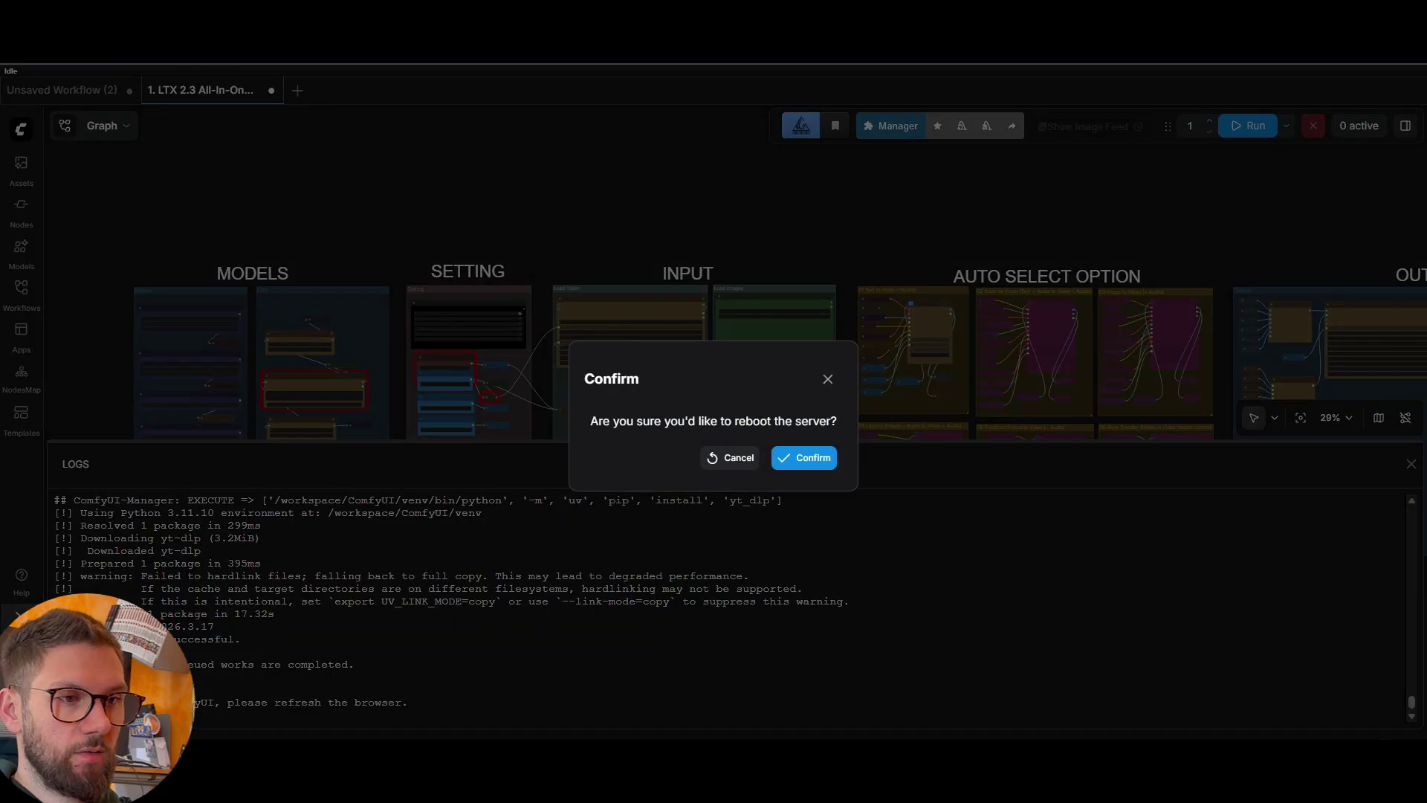
click(803, 457)
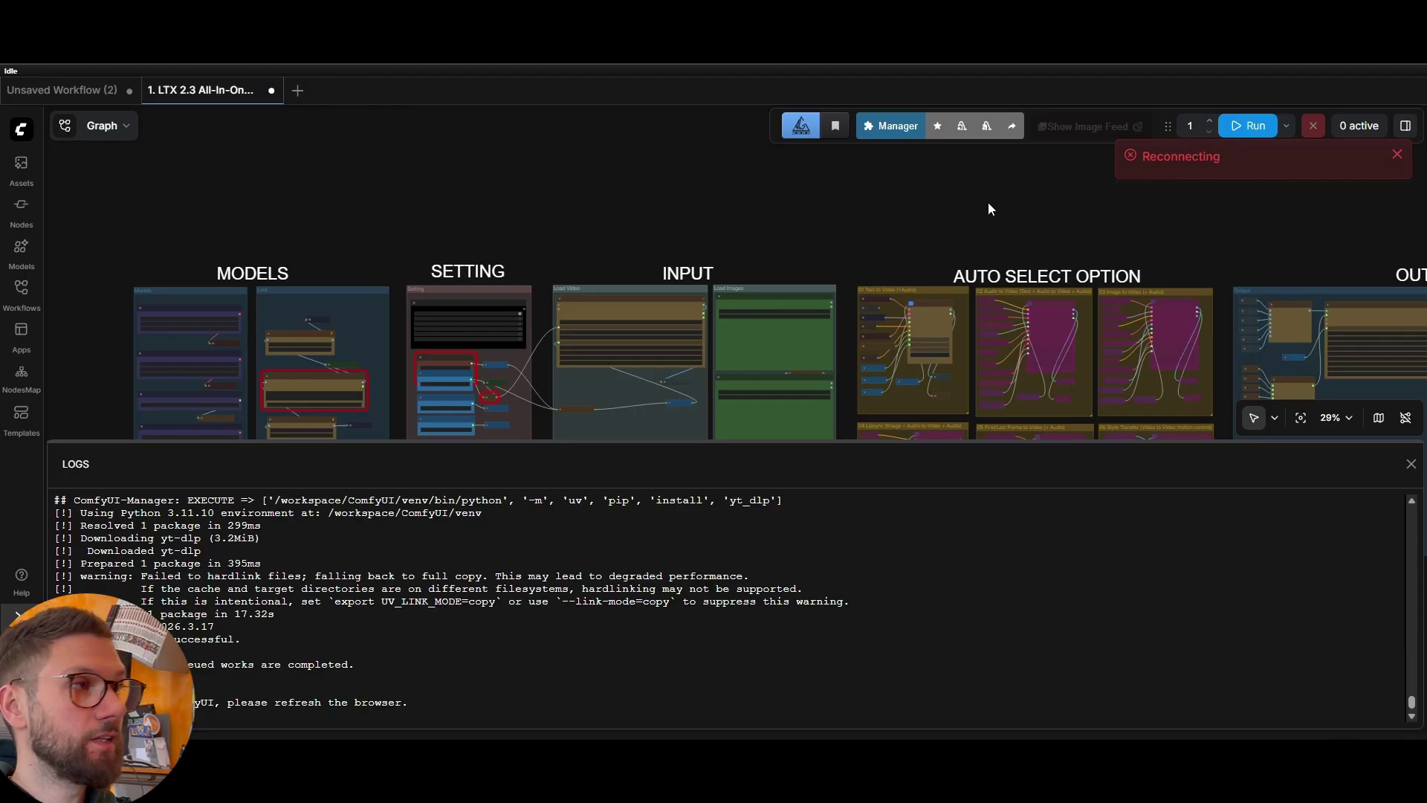
key(ctrl+Tab)
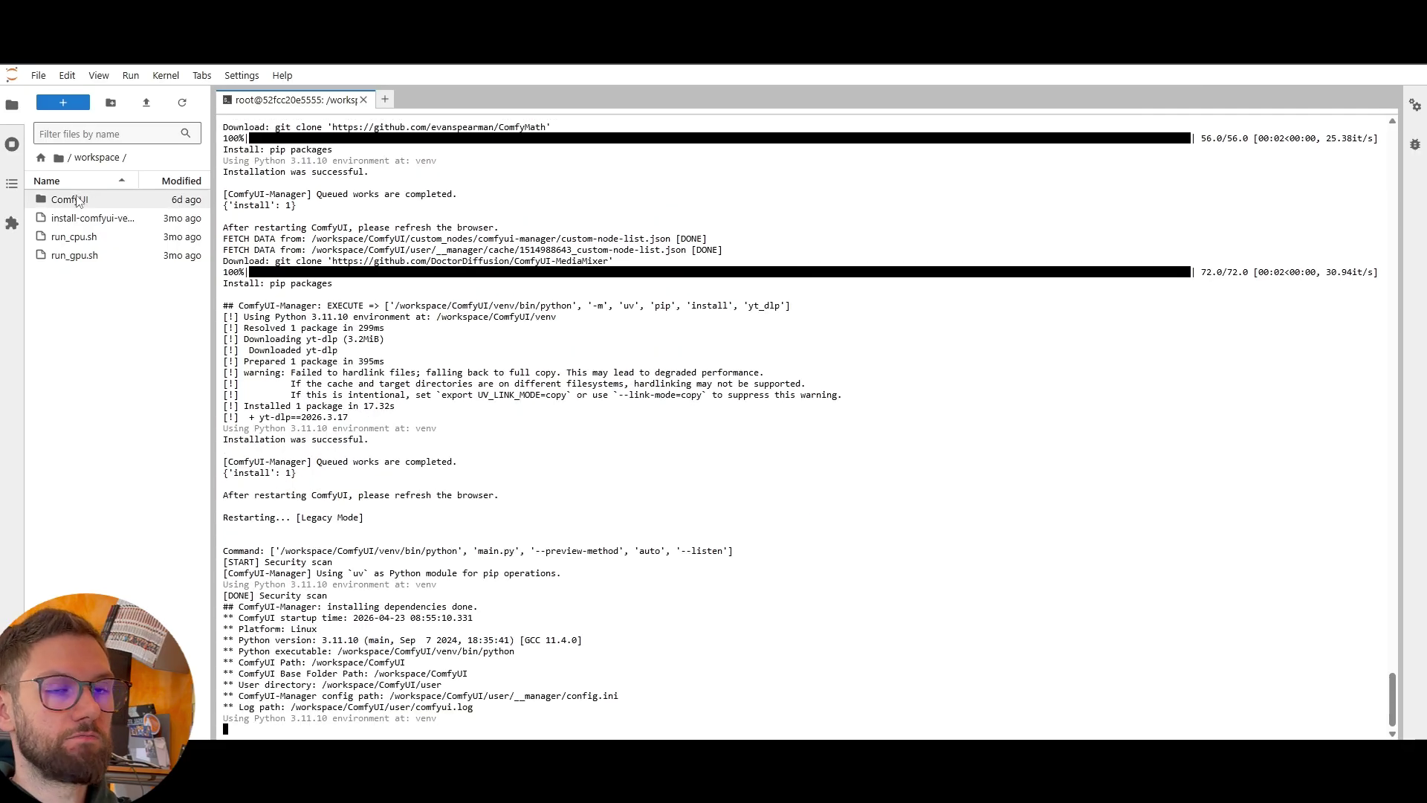
Open a new launcher and copy the download link of ltx-2.3-22b-dev_transformer_only_fp8_scaled.safetensors from its Hugging Face page.
click(385, 100)
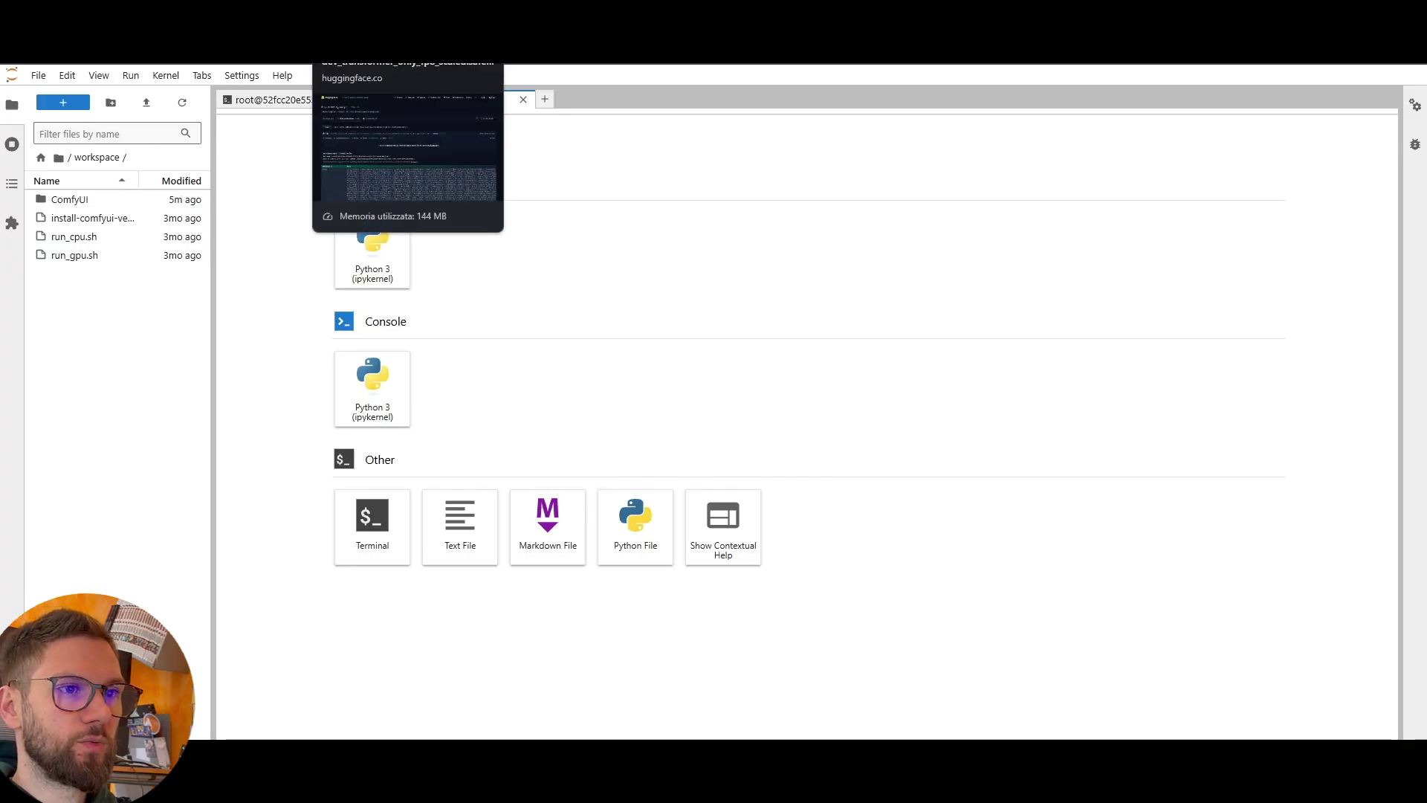
click(386, 44)
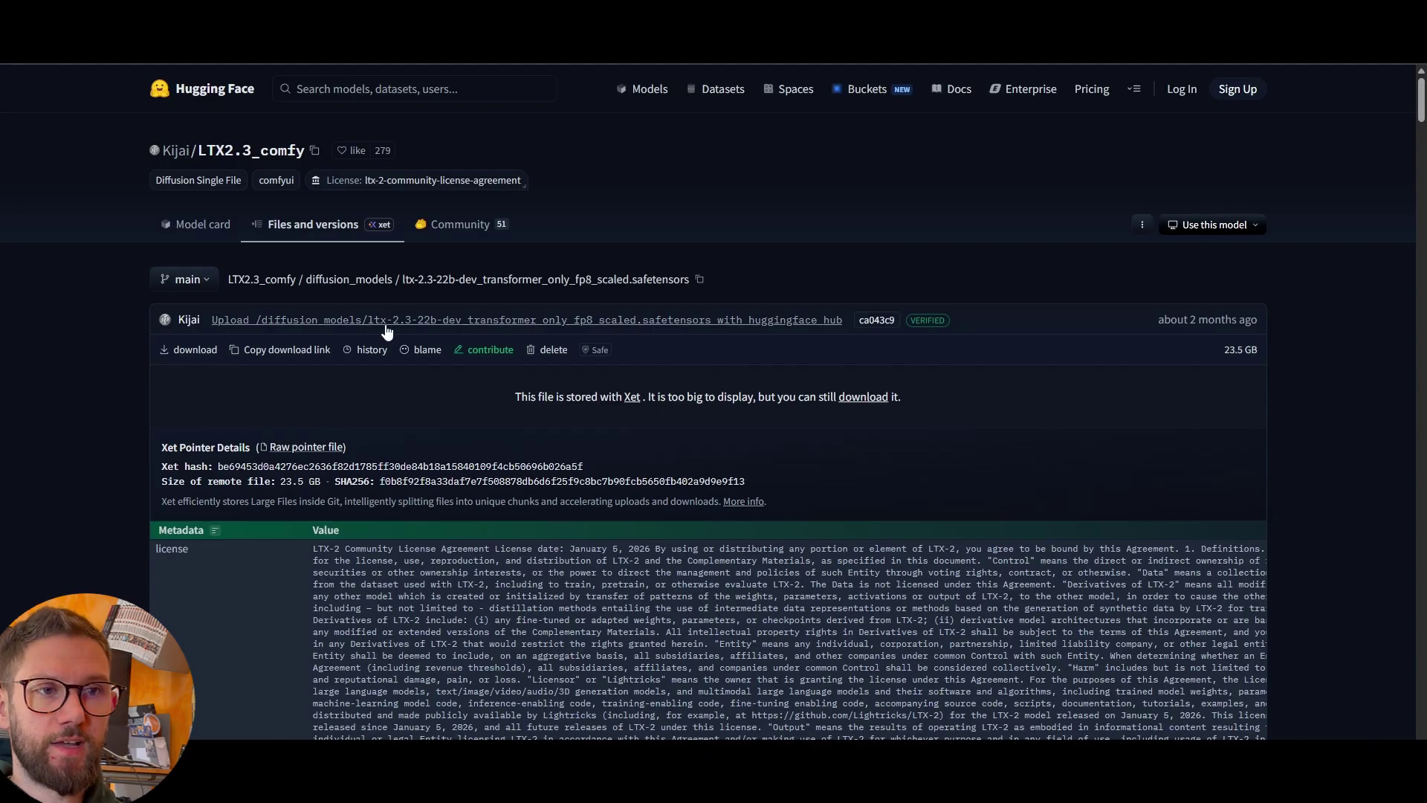
click(281, 353)
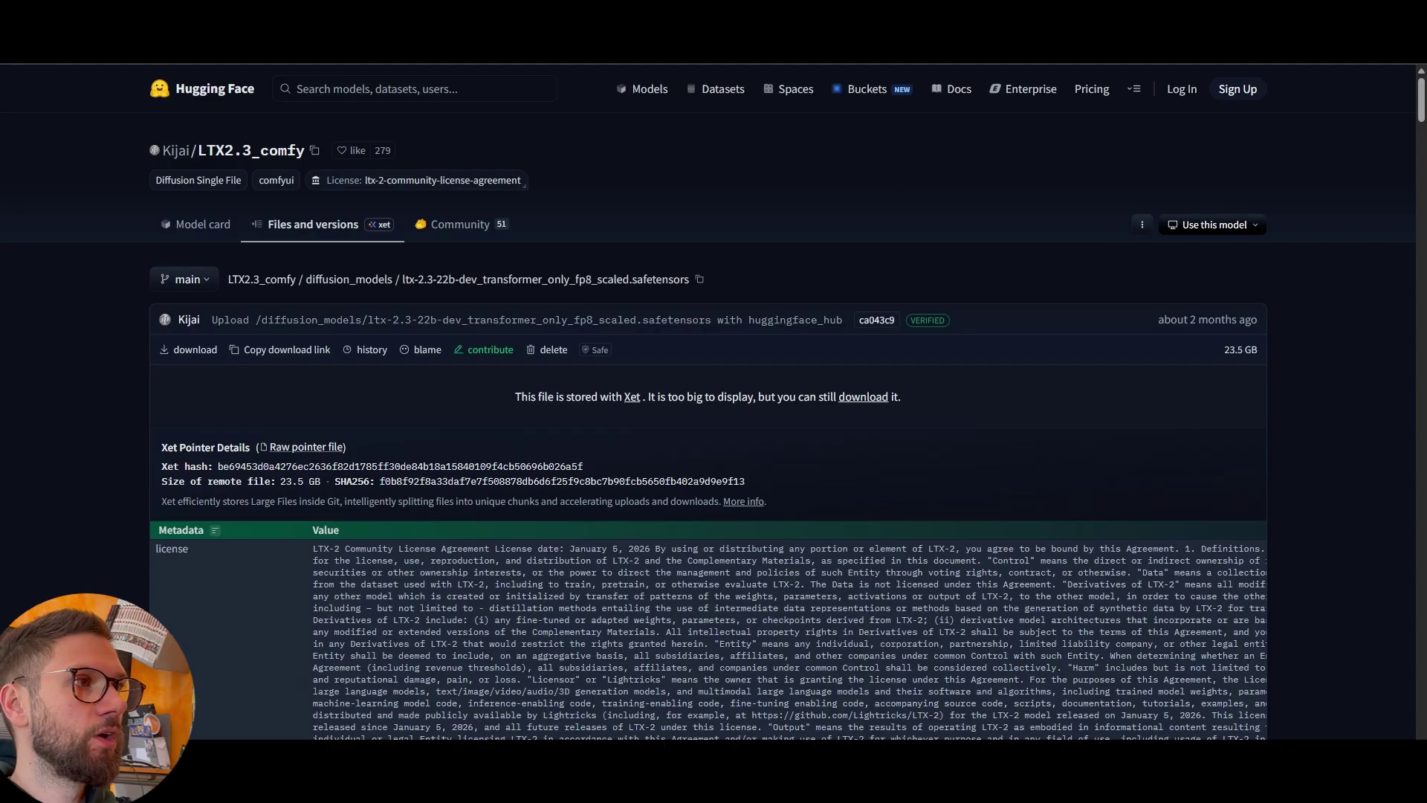
click(1108, 15)
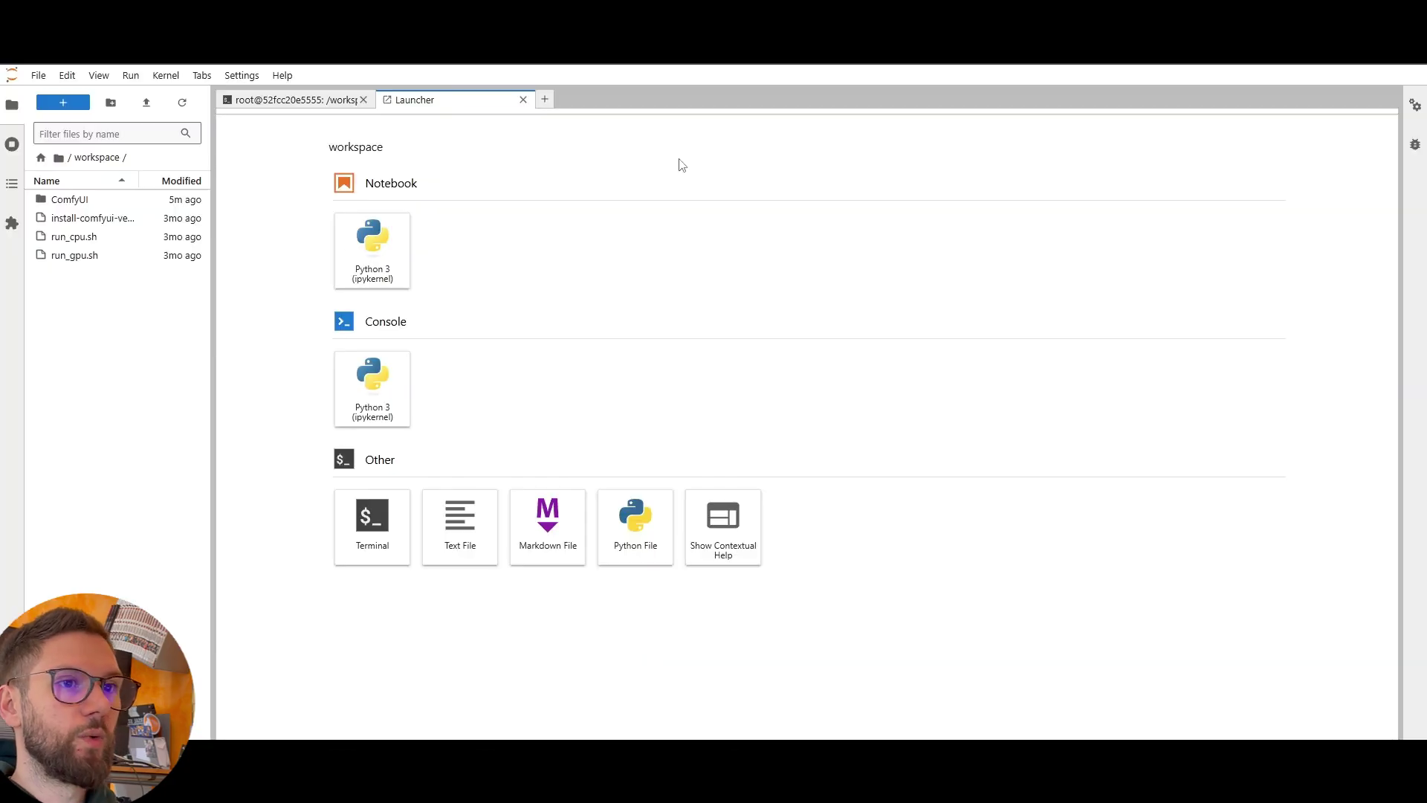
Navigate to the ComfyUI/models/diffusion_models folder and open a terminal there.
click(82, 205)
double_click(82, 205)
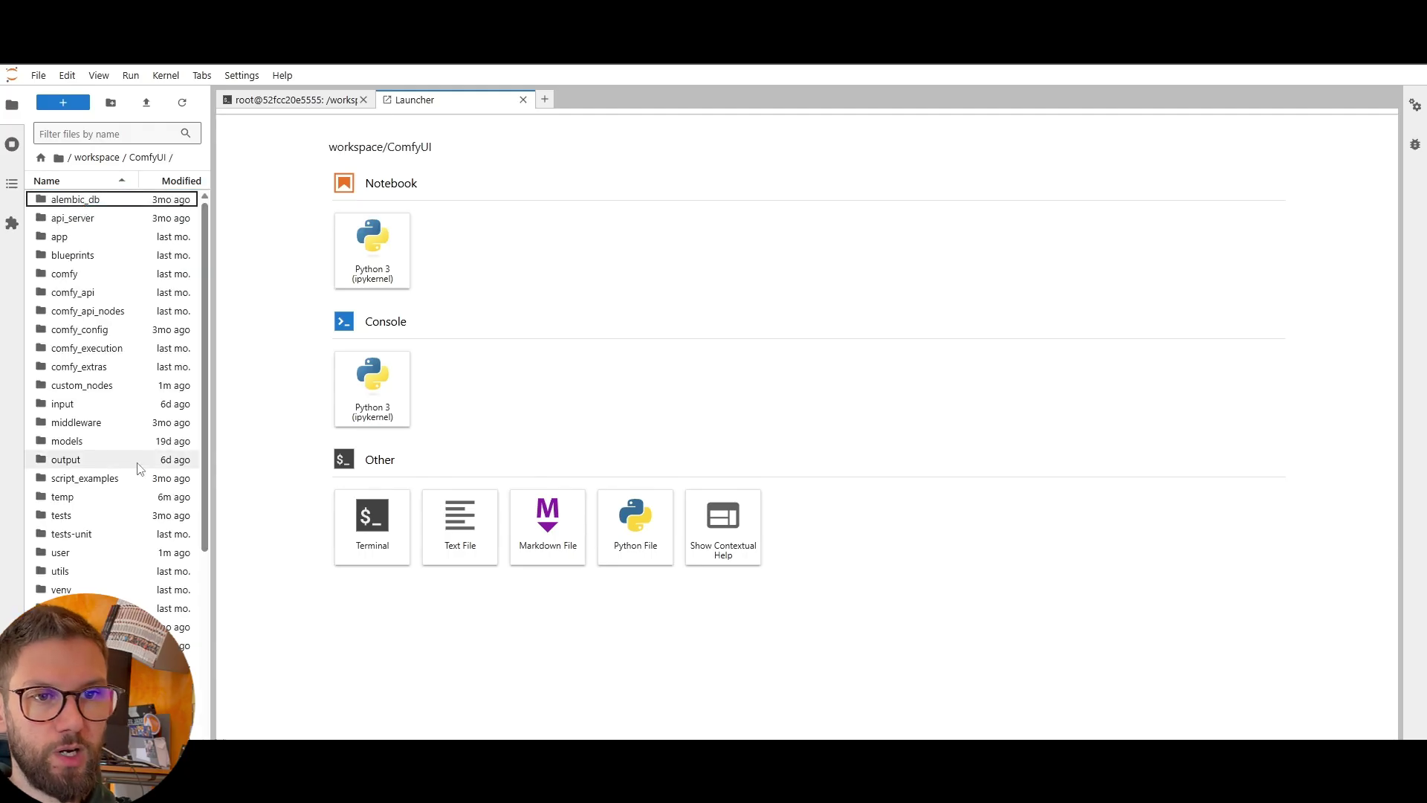
click(83, 444)
double_click(82, 447)
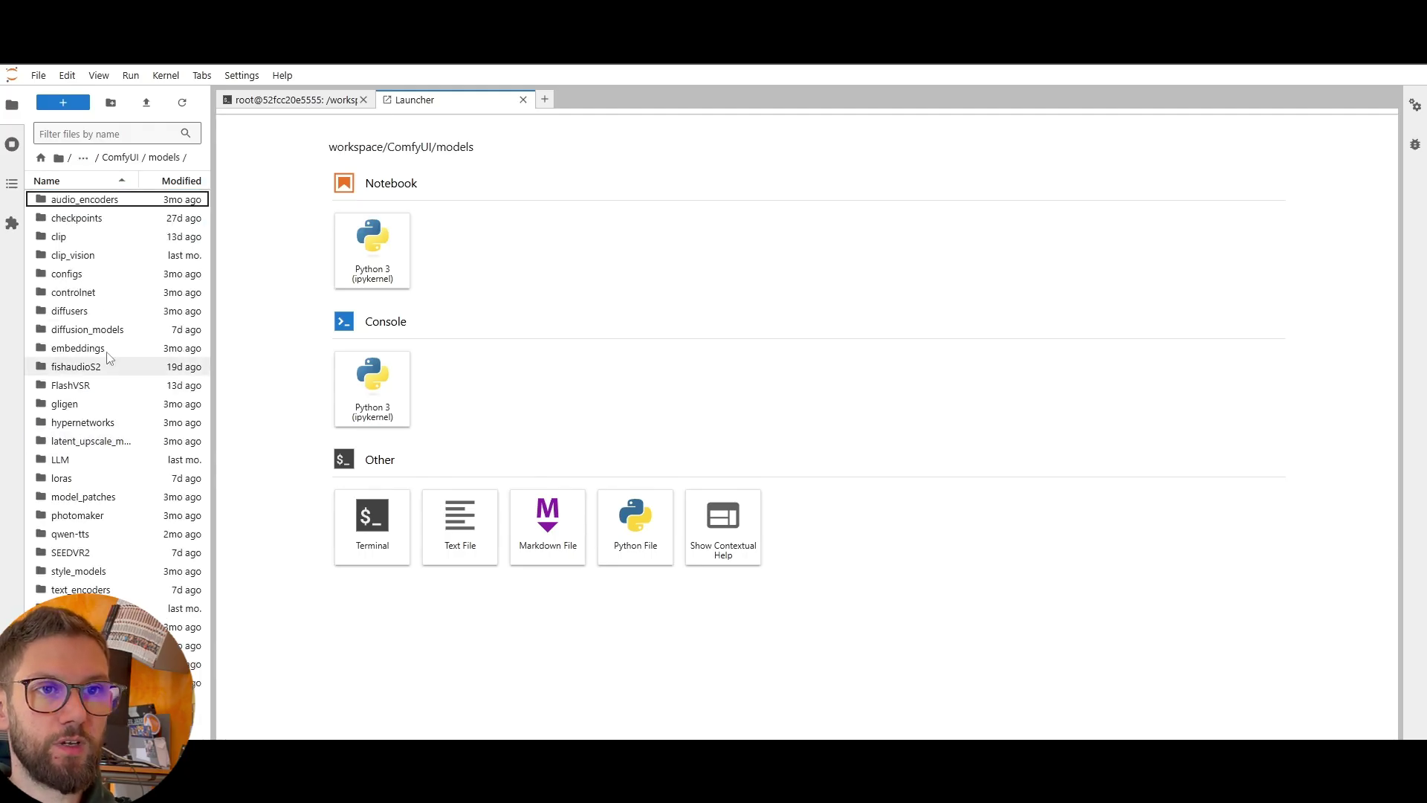
click(103, 335)
double_click(102, 336)
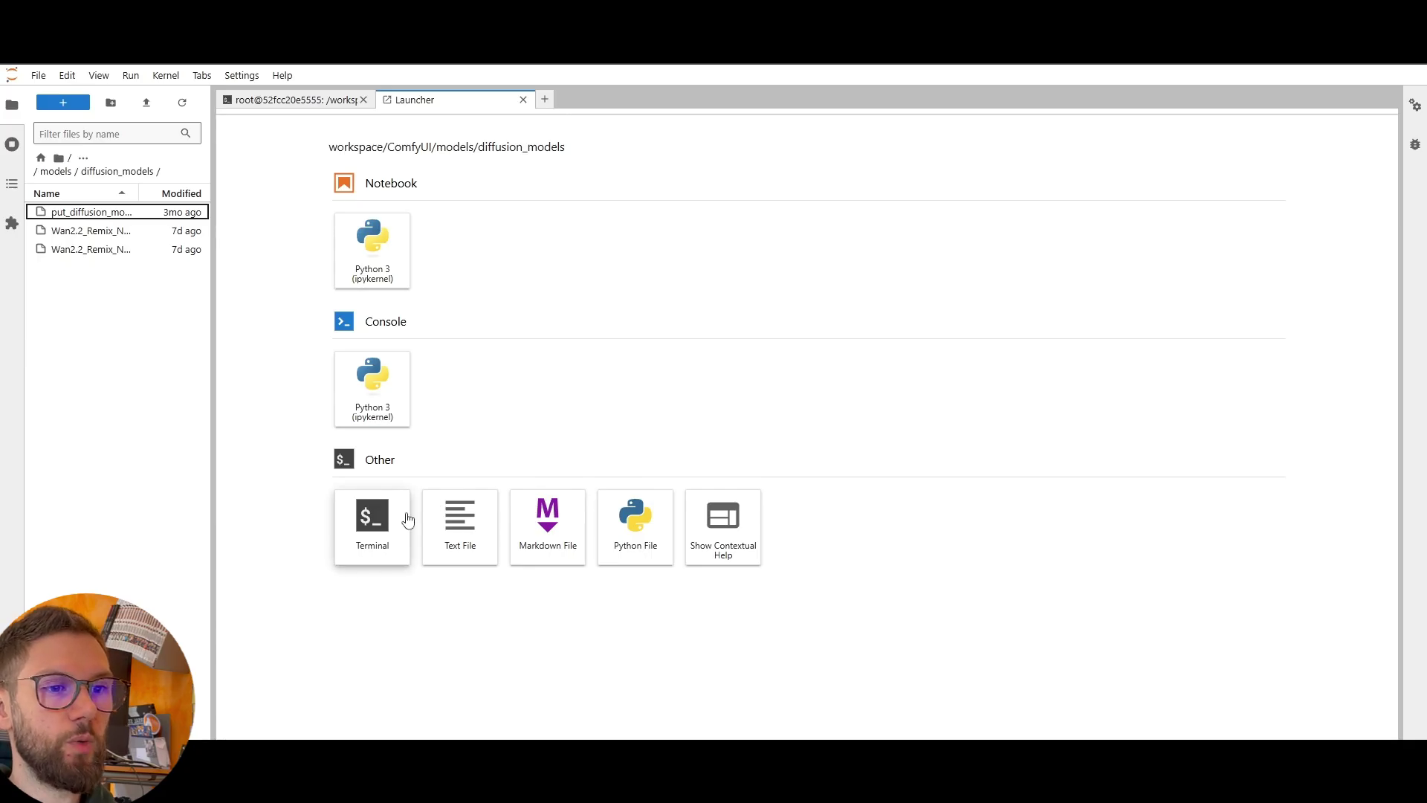
click(376, 539)
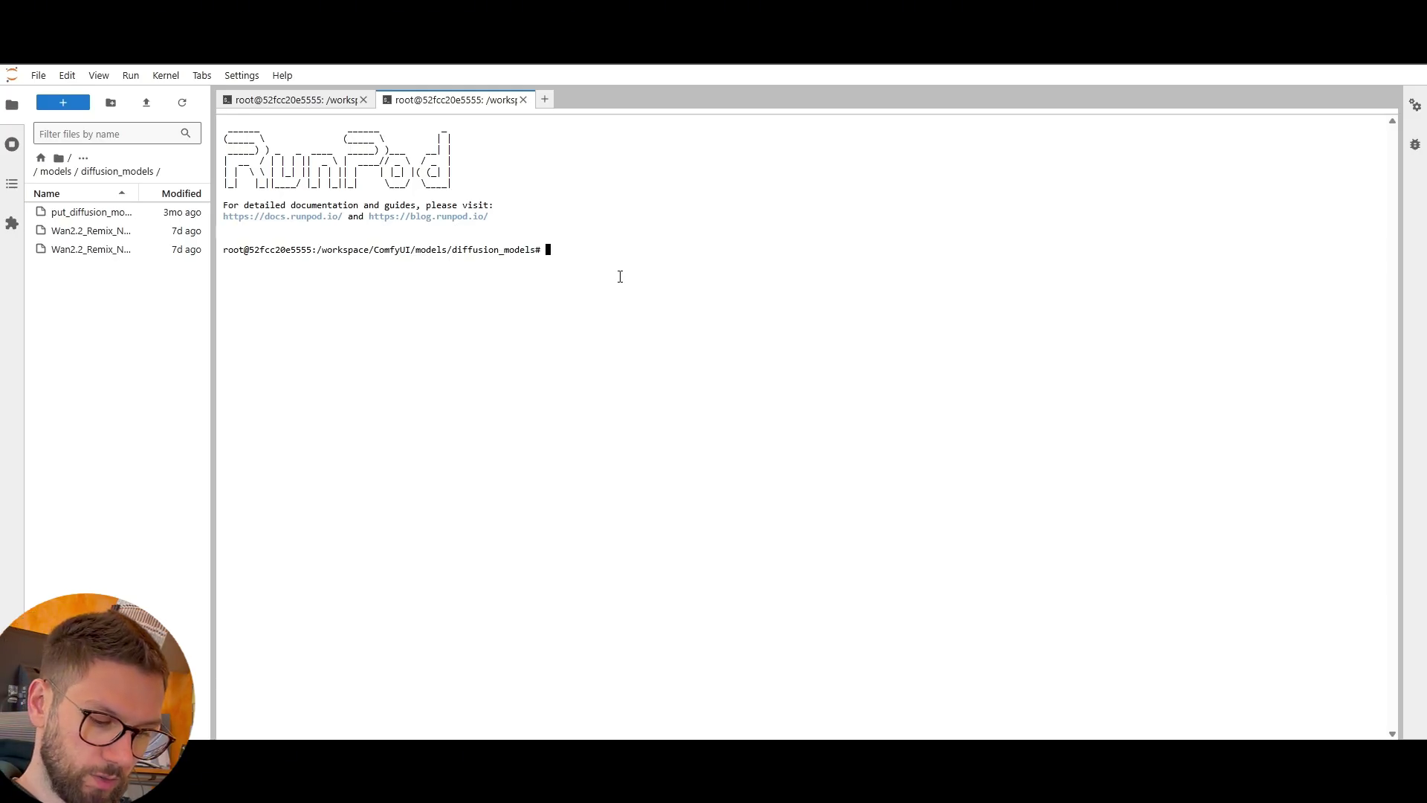
Download ltx-2.3-22b-dev_transformer_only_fp8_scaled.safetensors with wget using the copied link, and close that terminal once it finishes.
text(wget)
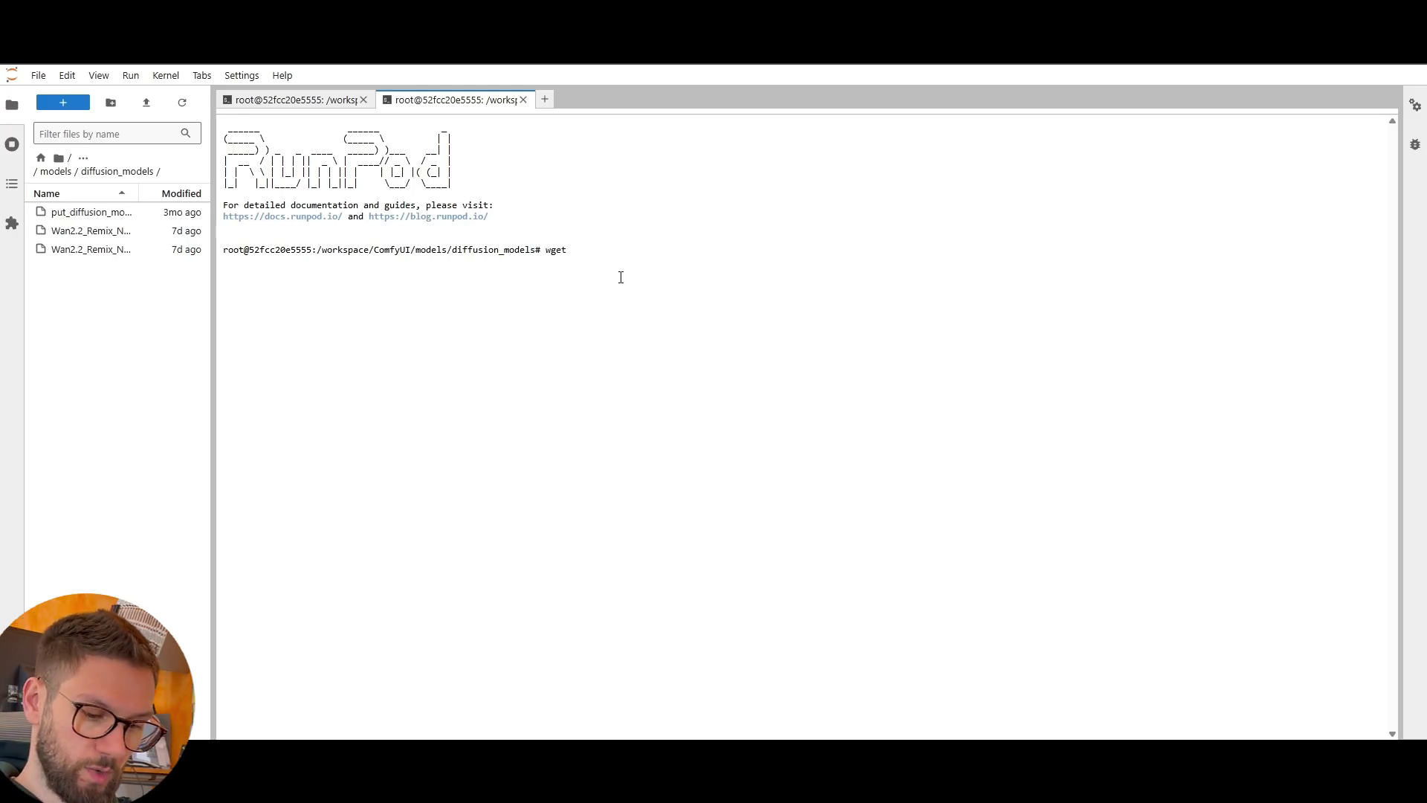
key(ctrl+v)
key(Return)
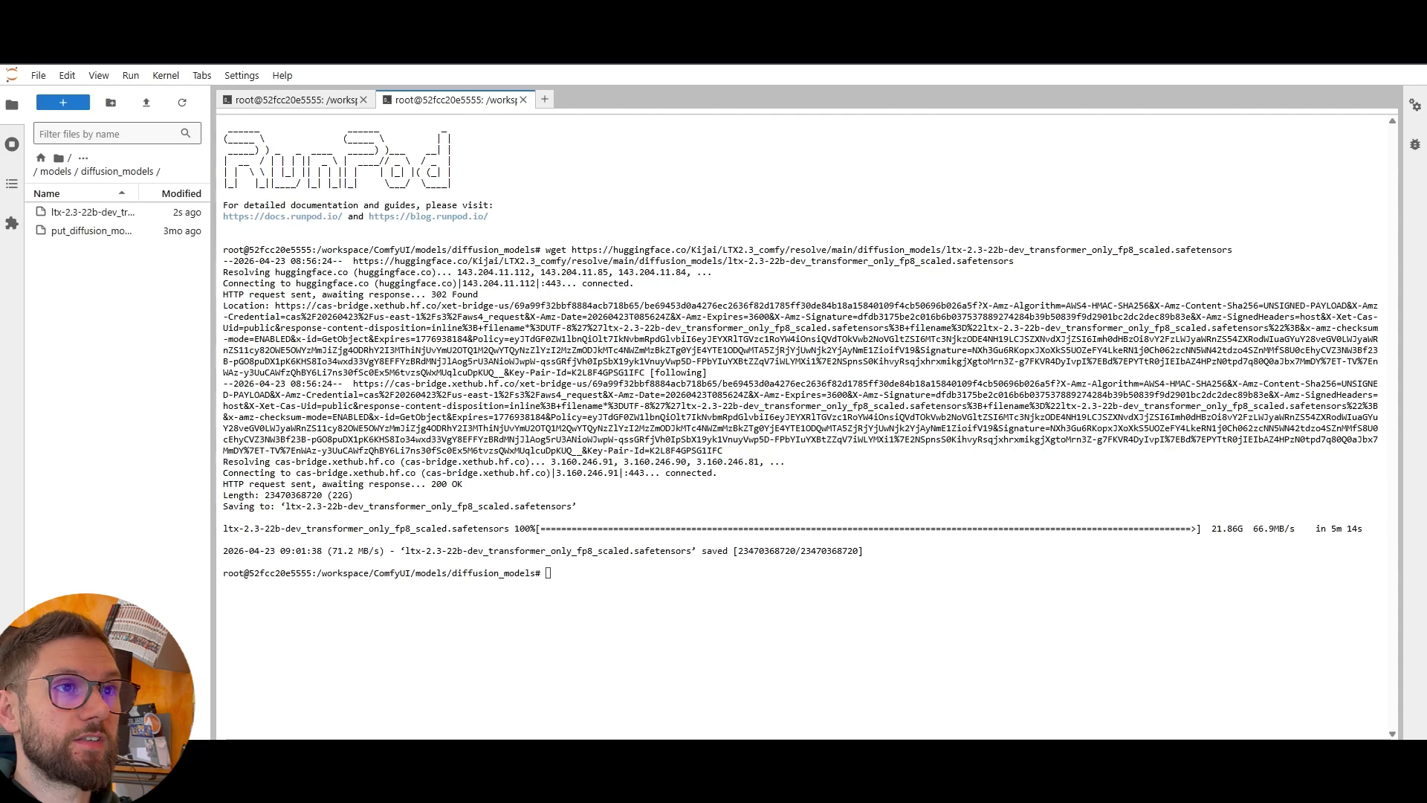
click(523, 99)
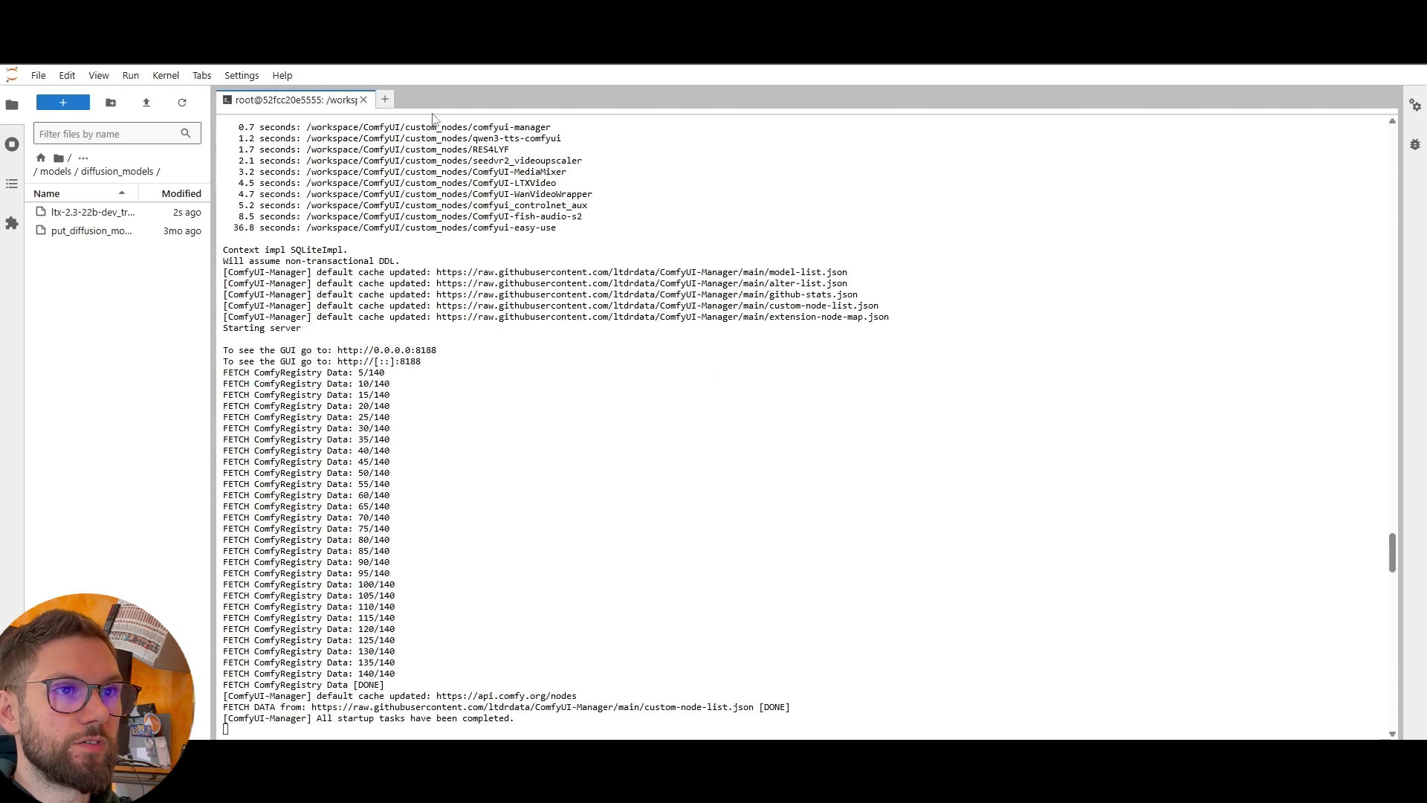
Open a new terminal in the models/text_encoders folder.
click(386, 100)
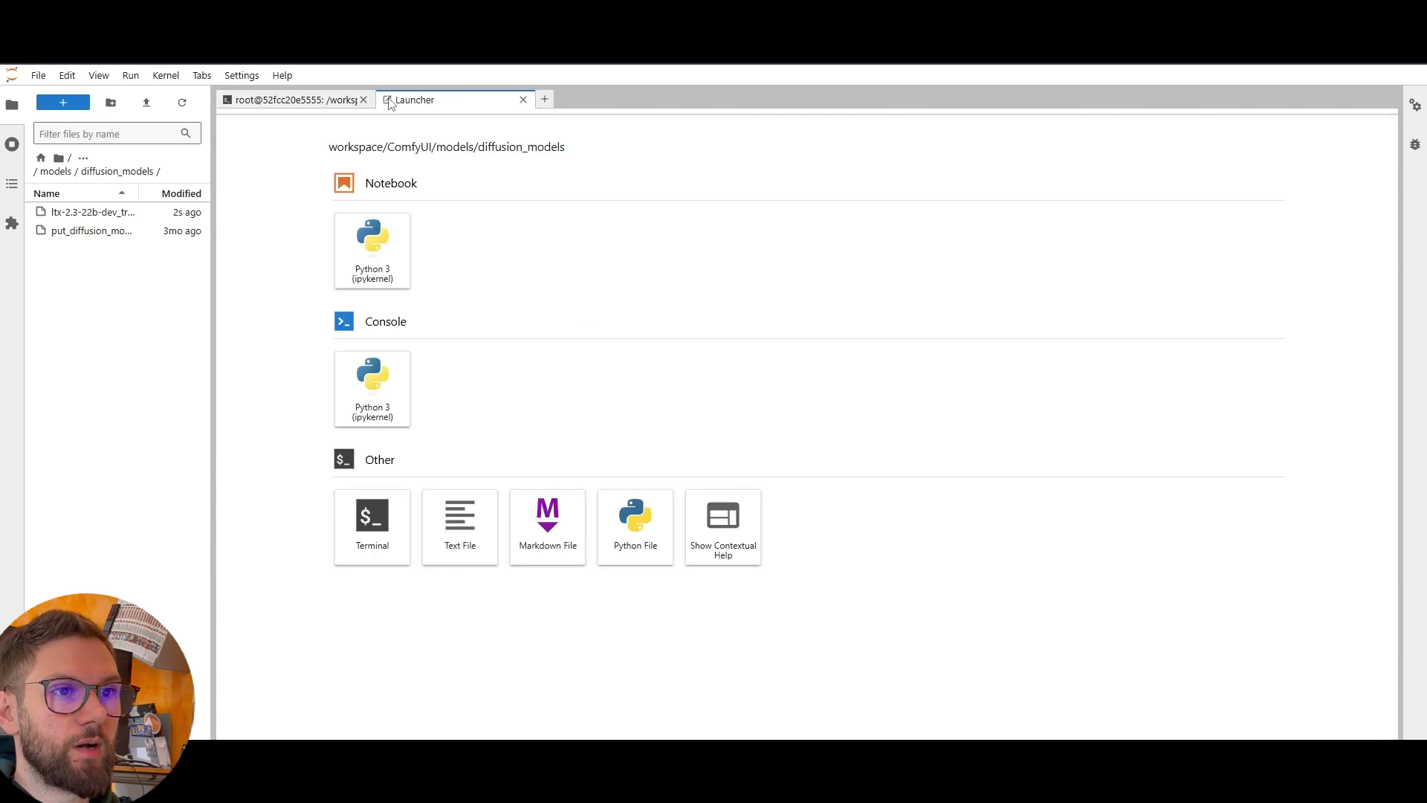
click(58, 173)
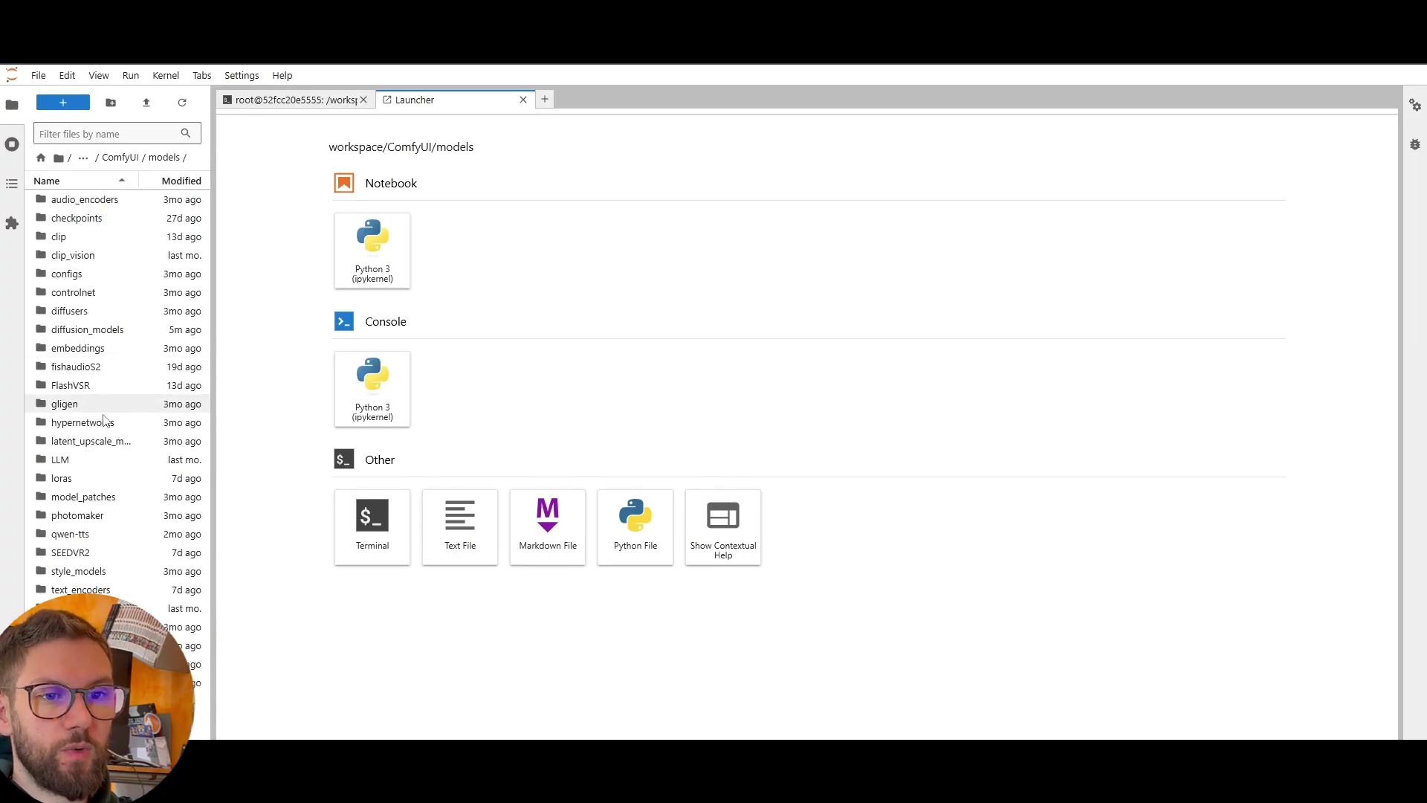
double_click(80, 589)
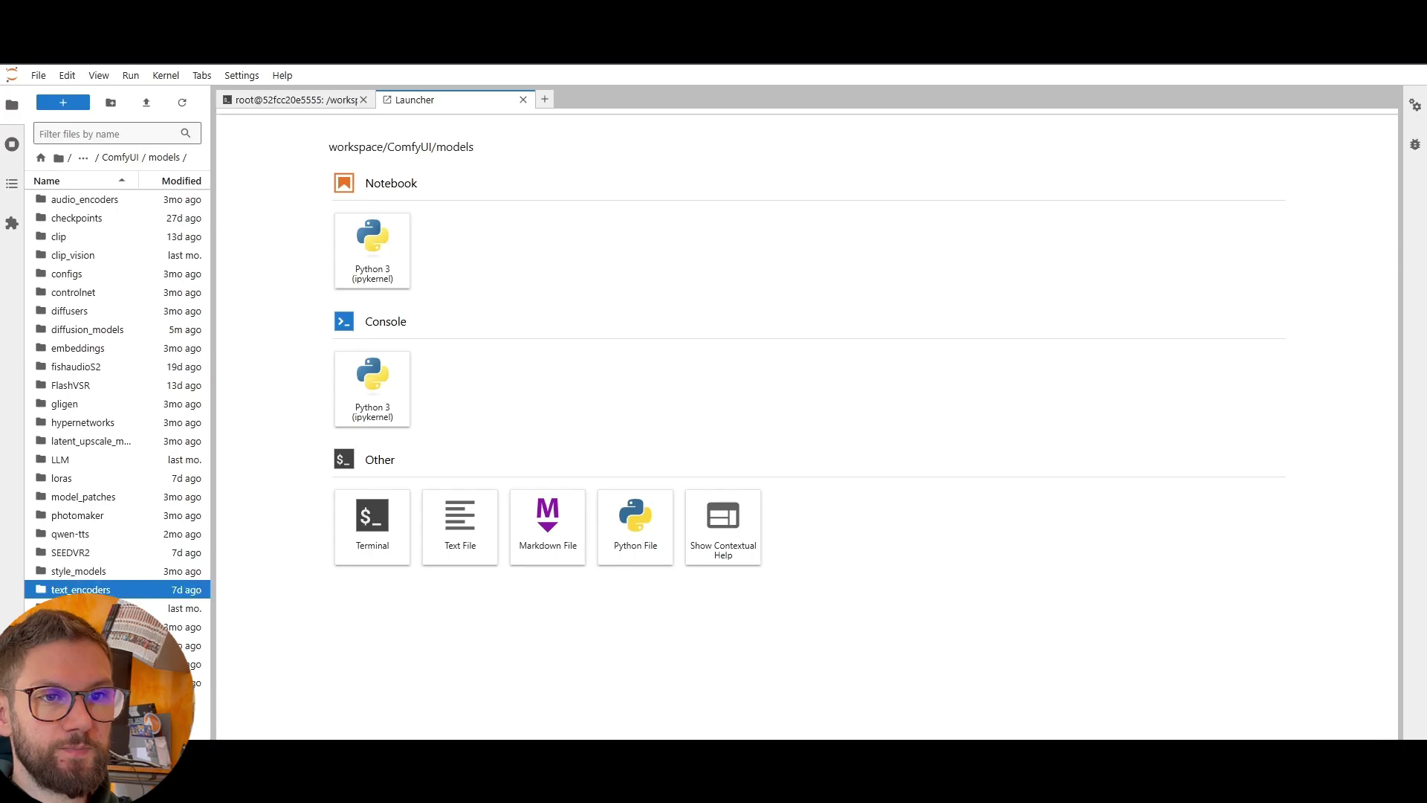
click(363, 520)
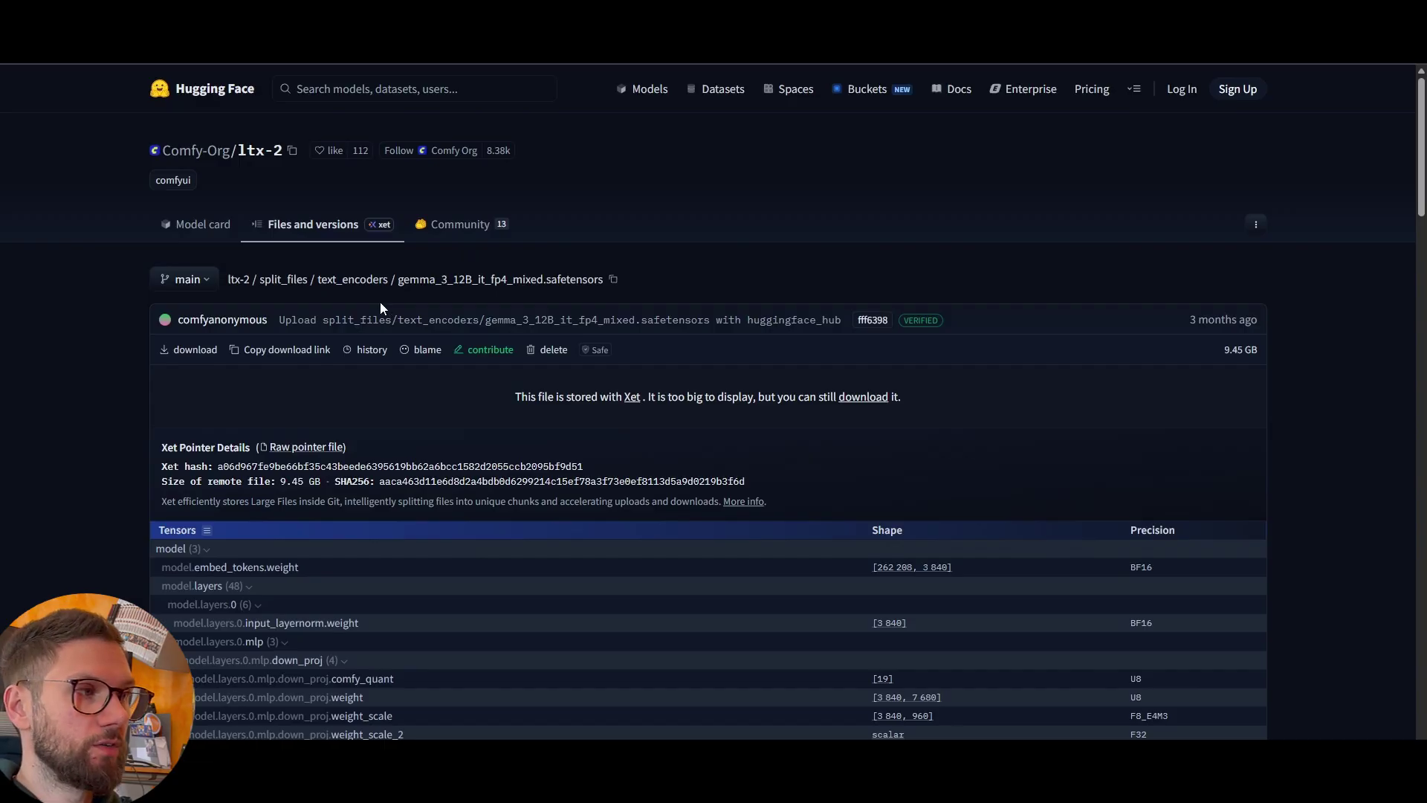
Copy the Hugging Face link of gemma_3_12B_it_fp4_mixed.safetensors and download it into text_encoders with wget.
click(291, 352)
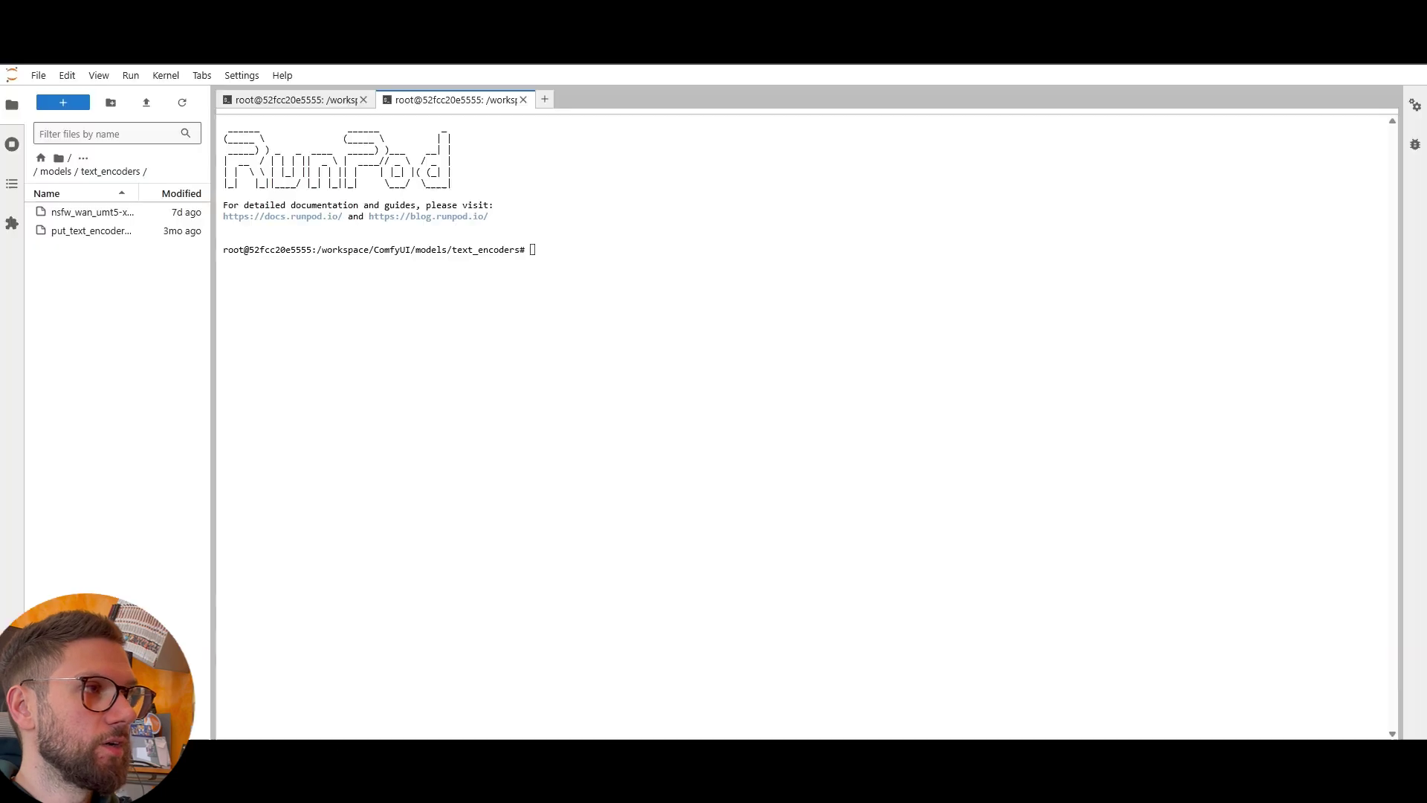
text(wget)
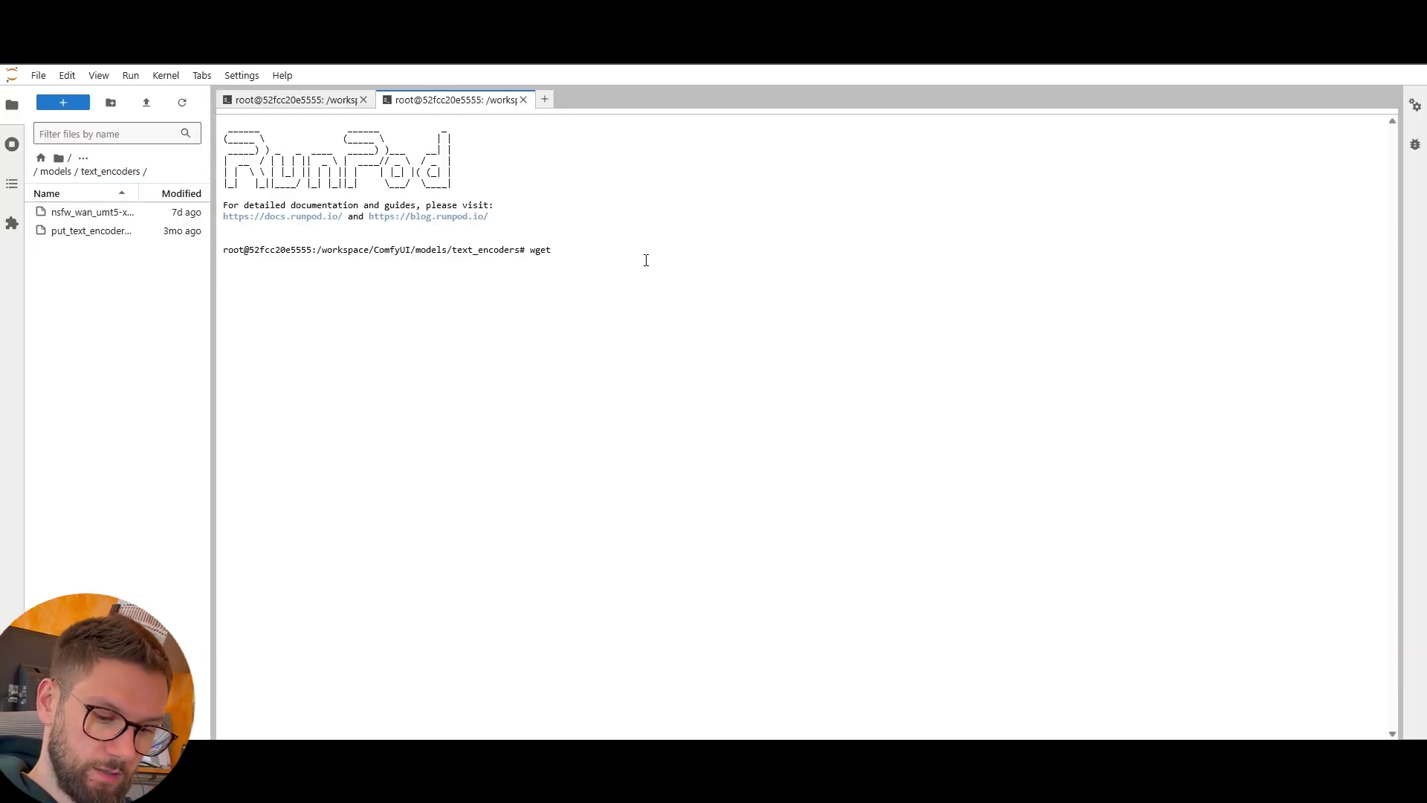
key(ctrl+v)
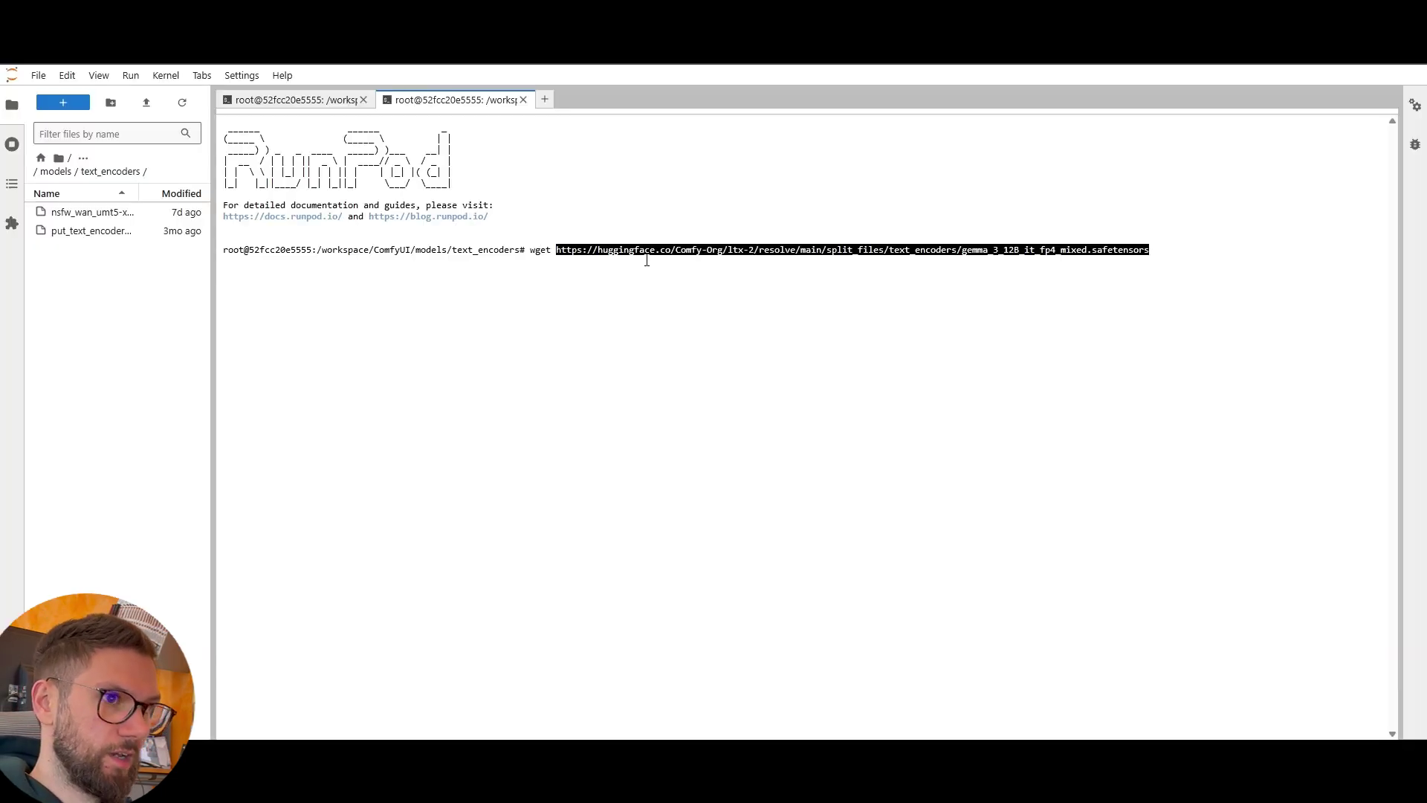
key(Return)
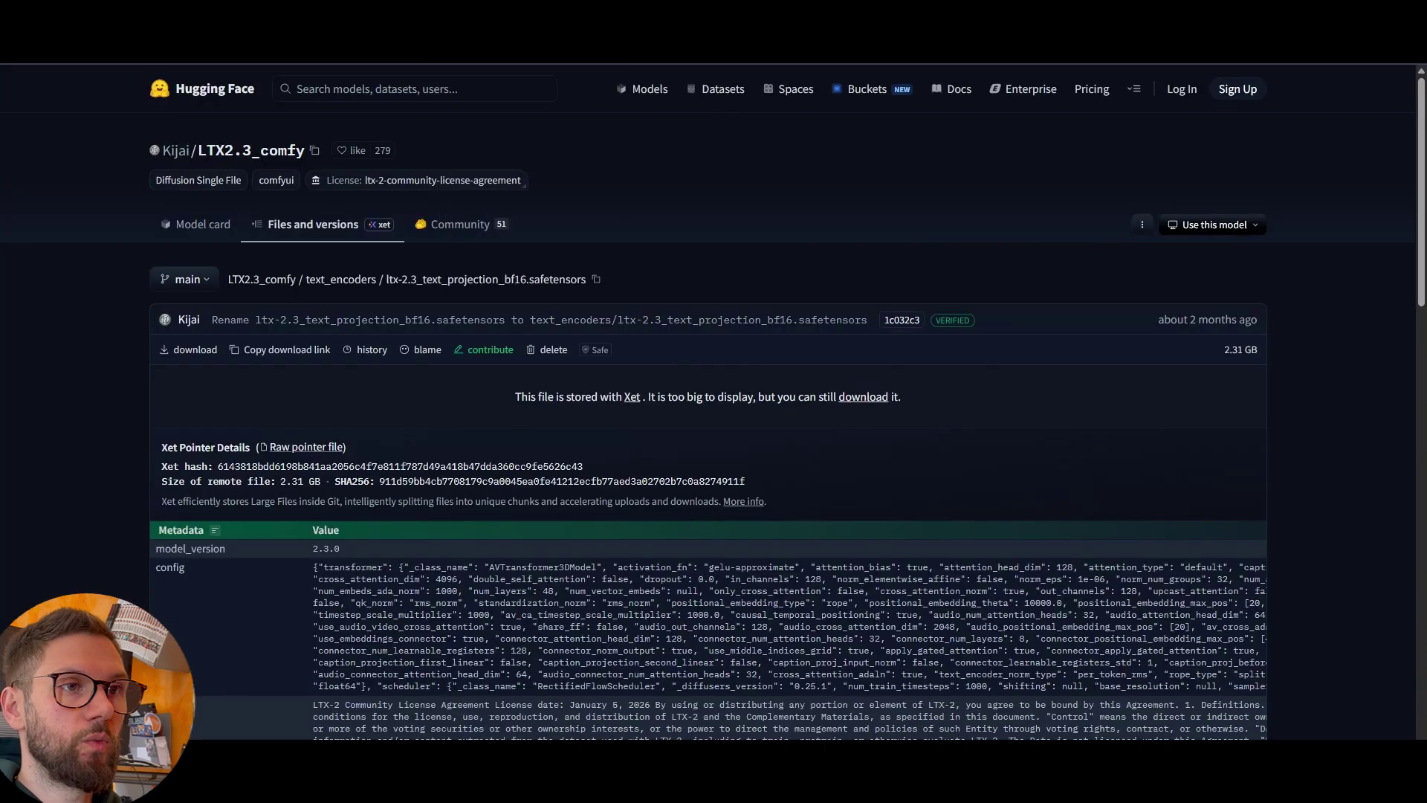
Download ltx-2.3_text_projection_bf16.safetensors from its Hugging Face link into text_encoders with wget, and close that terminal once it finishes.
click(295, 351)
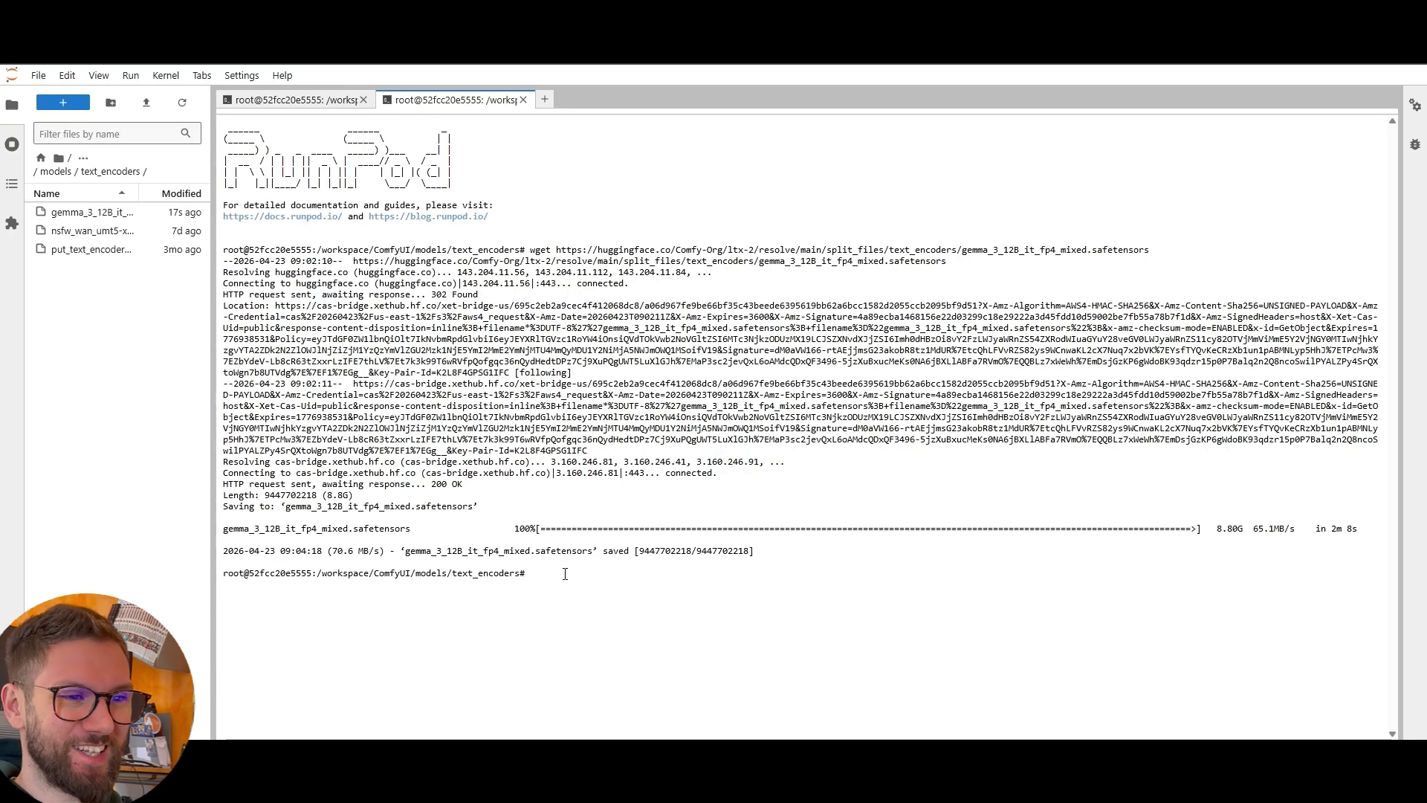
text(get)
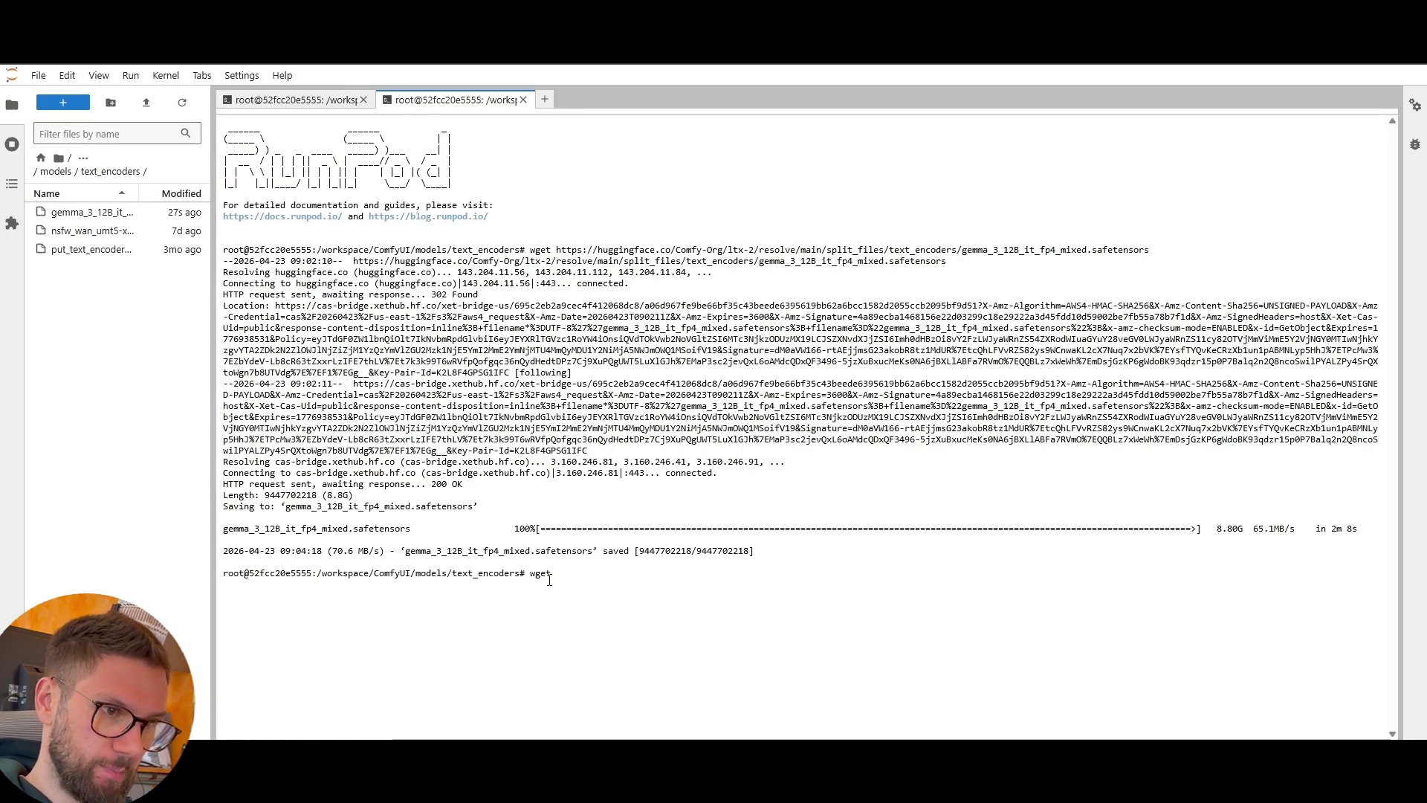
key(ctrl+v)
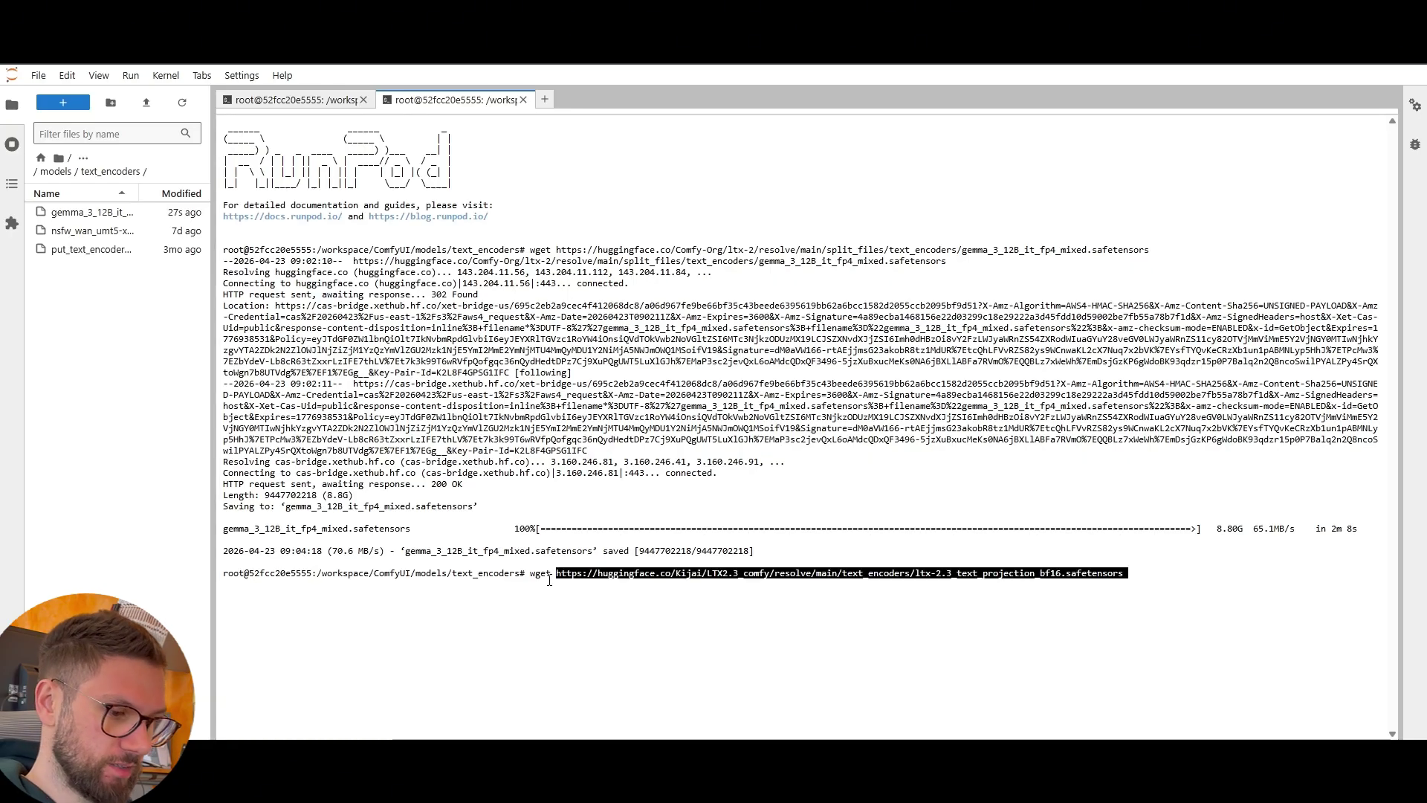
key(Return)
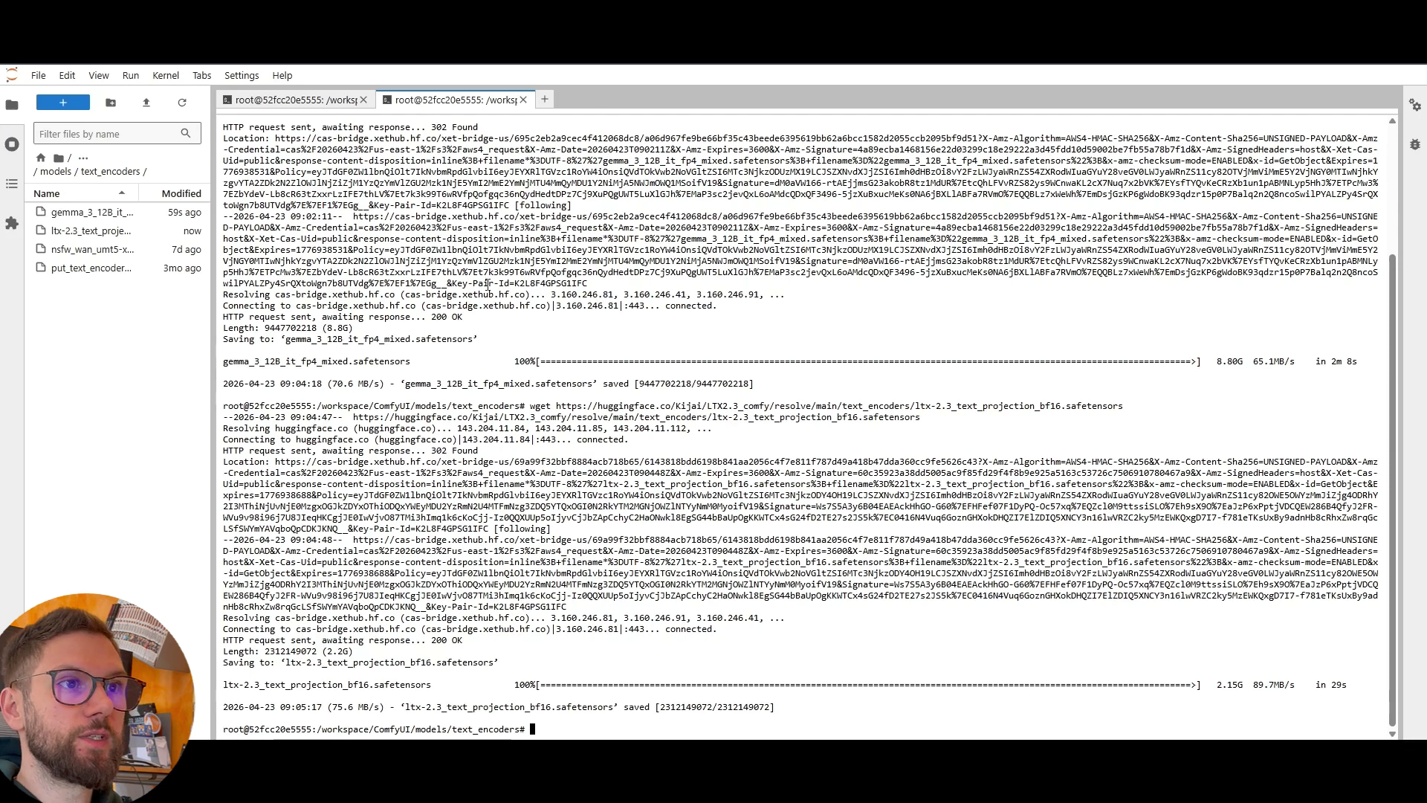
click(523, 99)
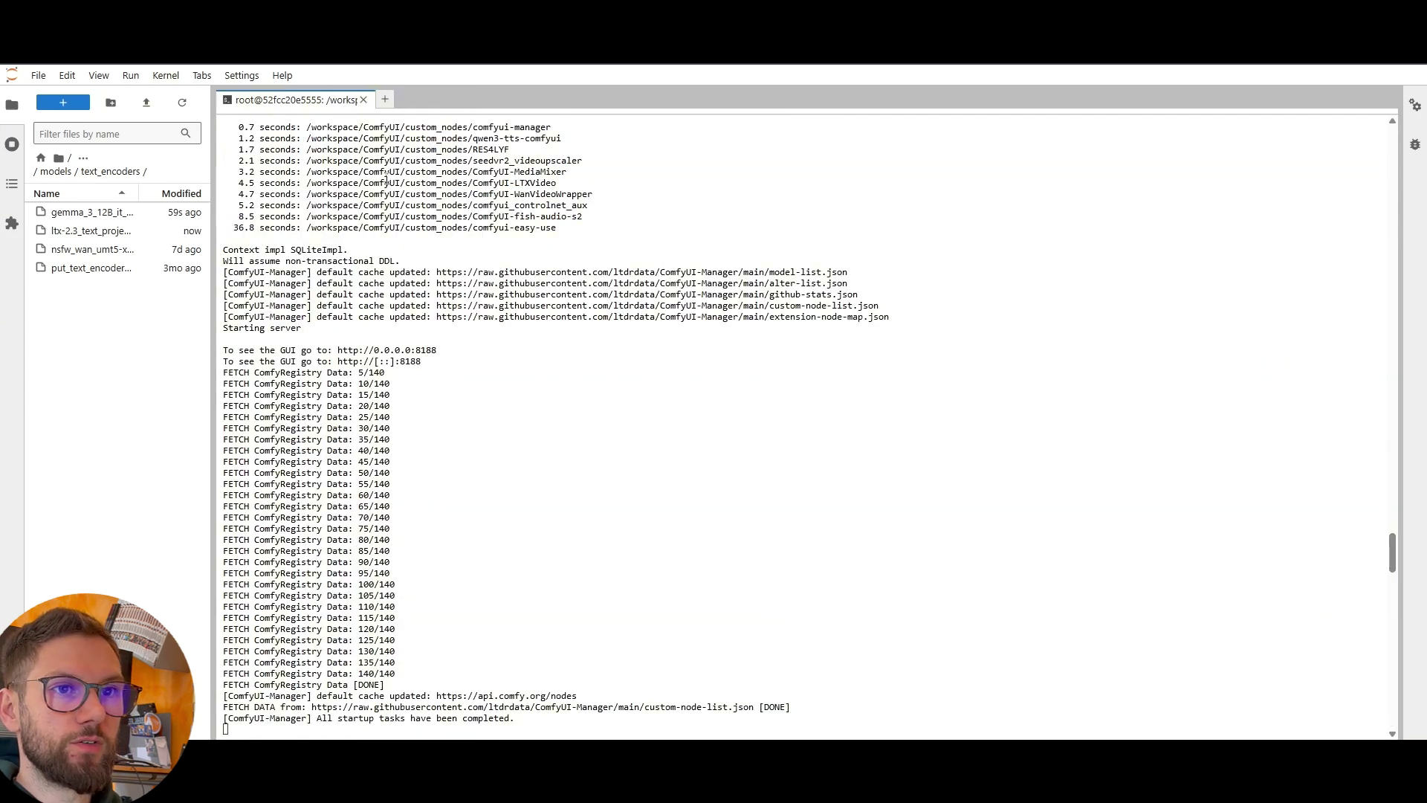
Open a new terminal in the ComfyUI/models/vae folder.
click(385, 98)
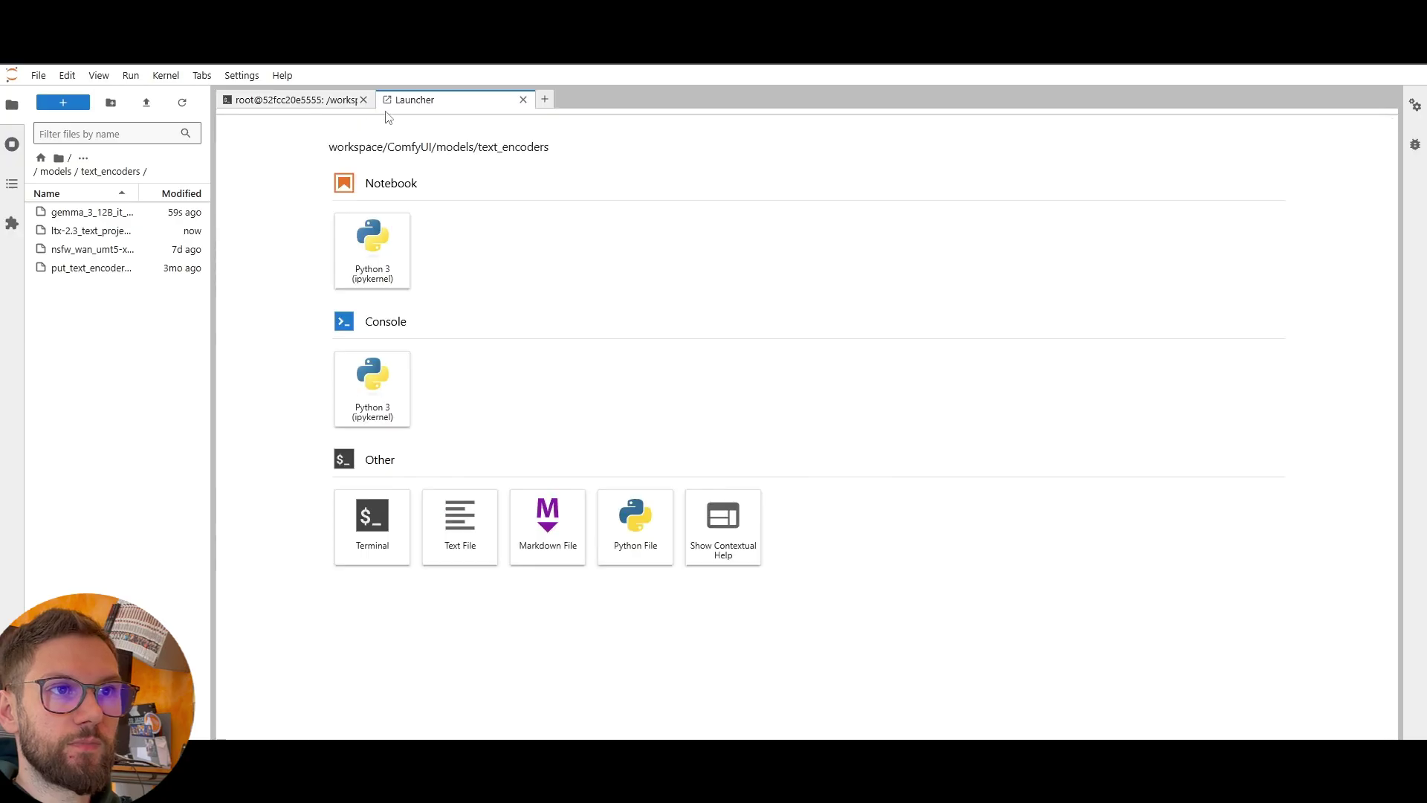
click(51, 173)
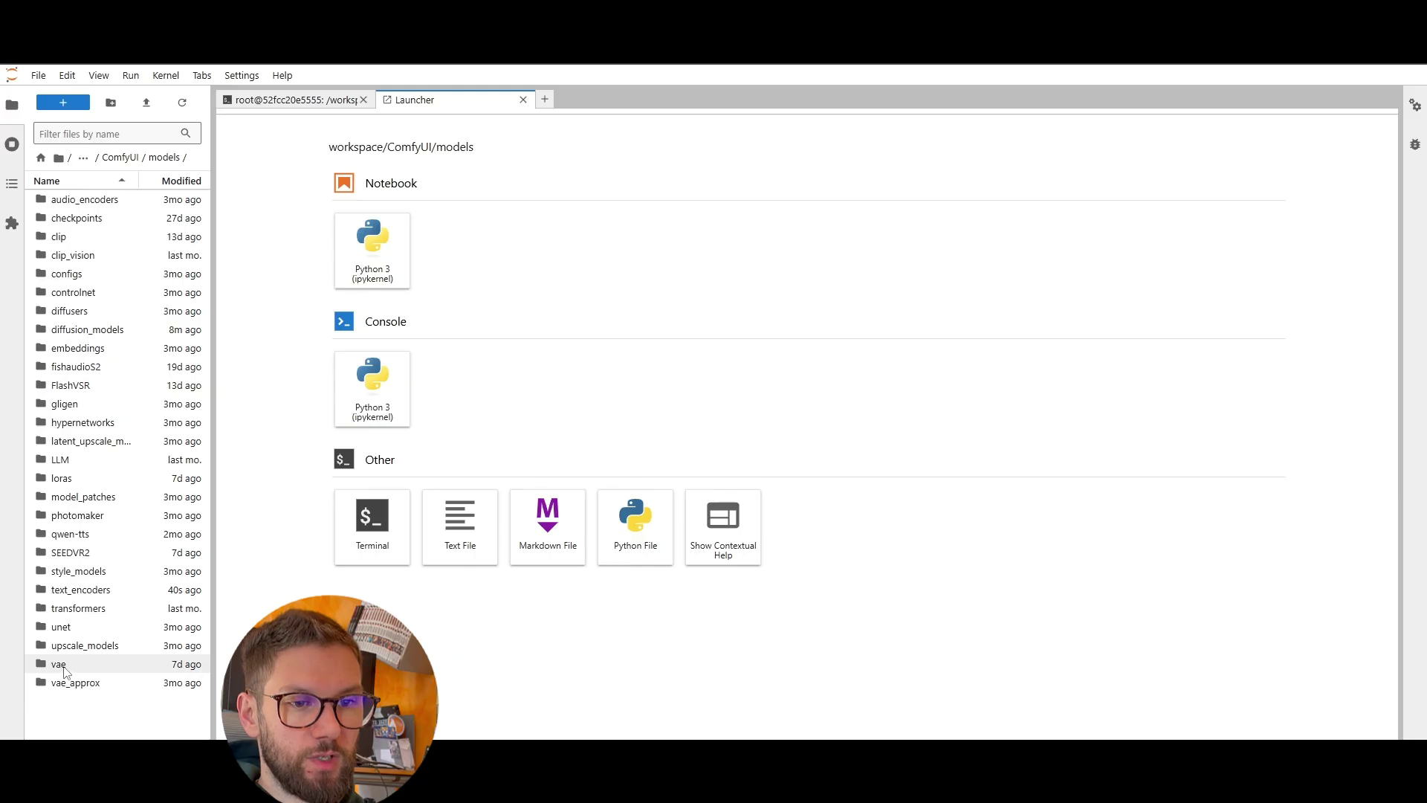
double_click(63, 666)
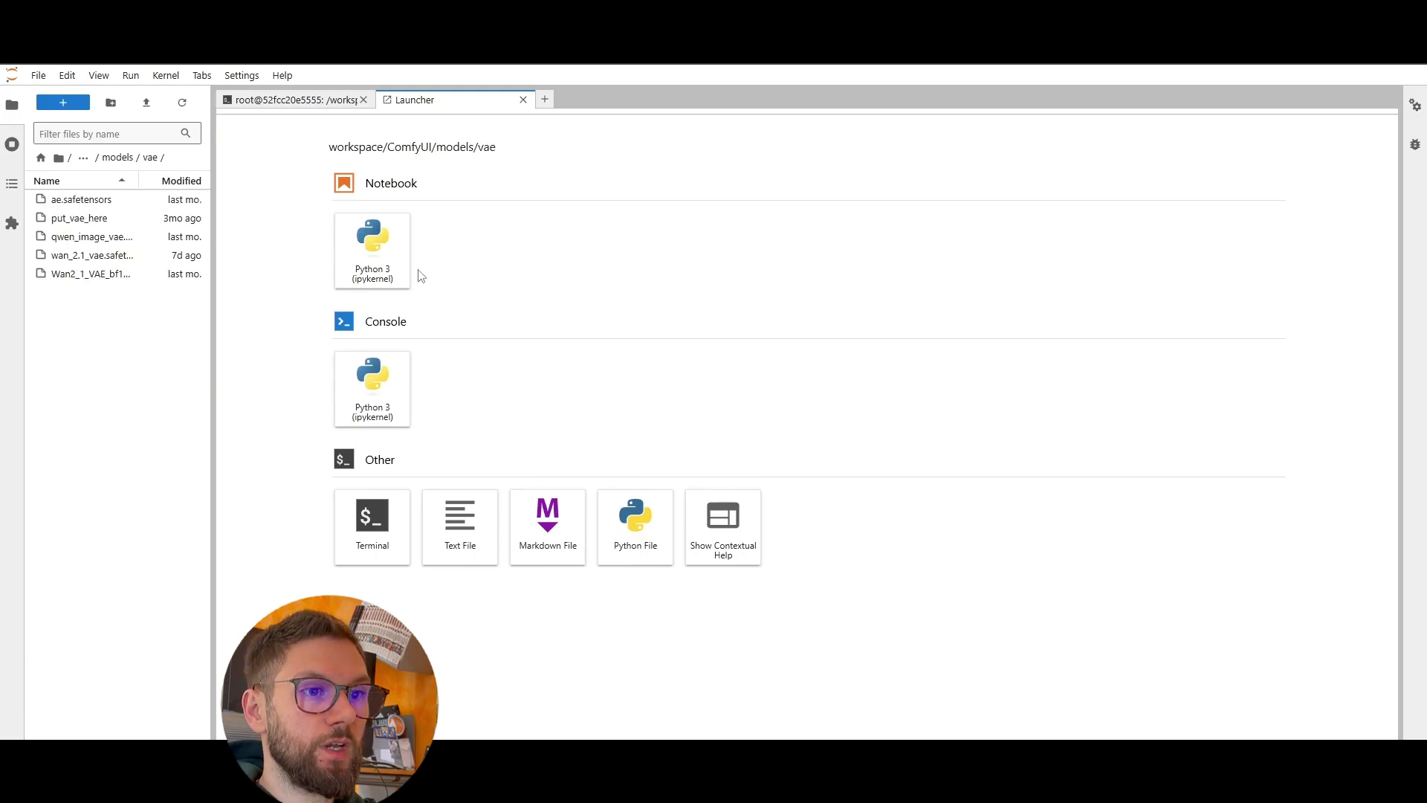
click(367, 518)
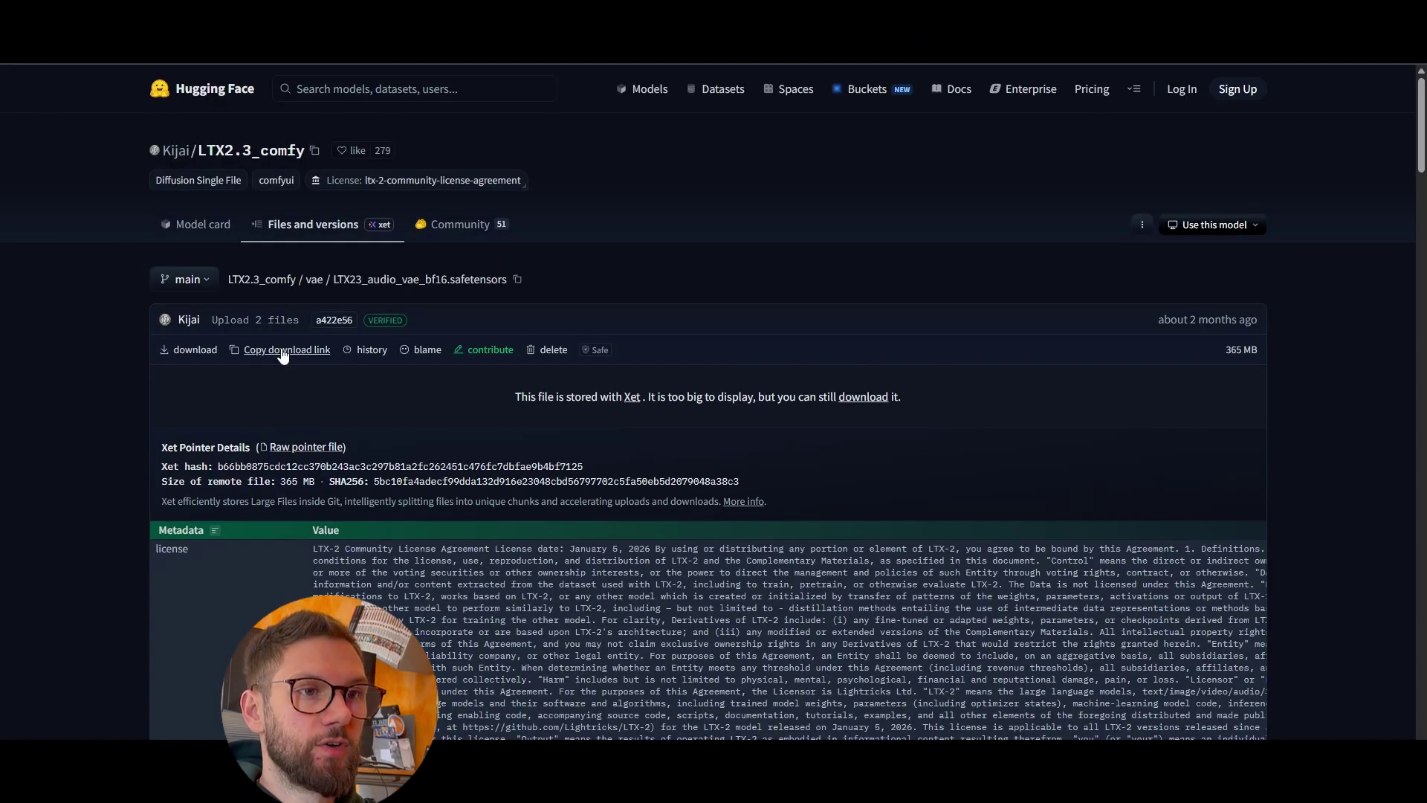
Copy the Hugging Face link of LTX23_audio_vae_bf16.safetensors and download the file into the vae folder with wget.
click(283, 351)
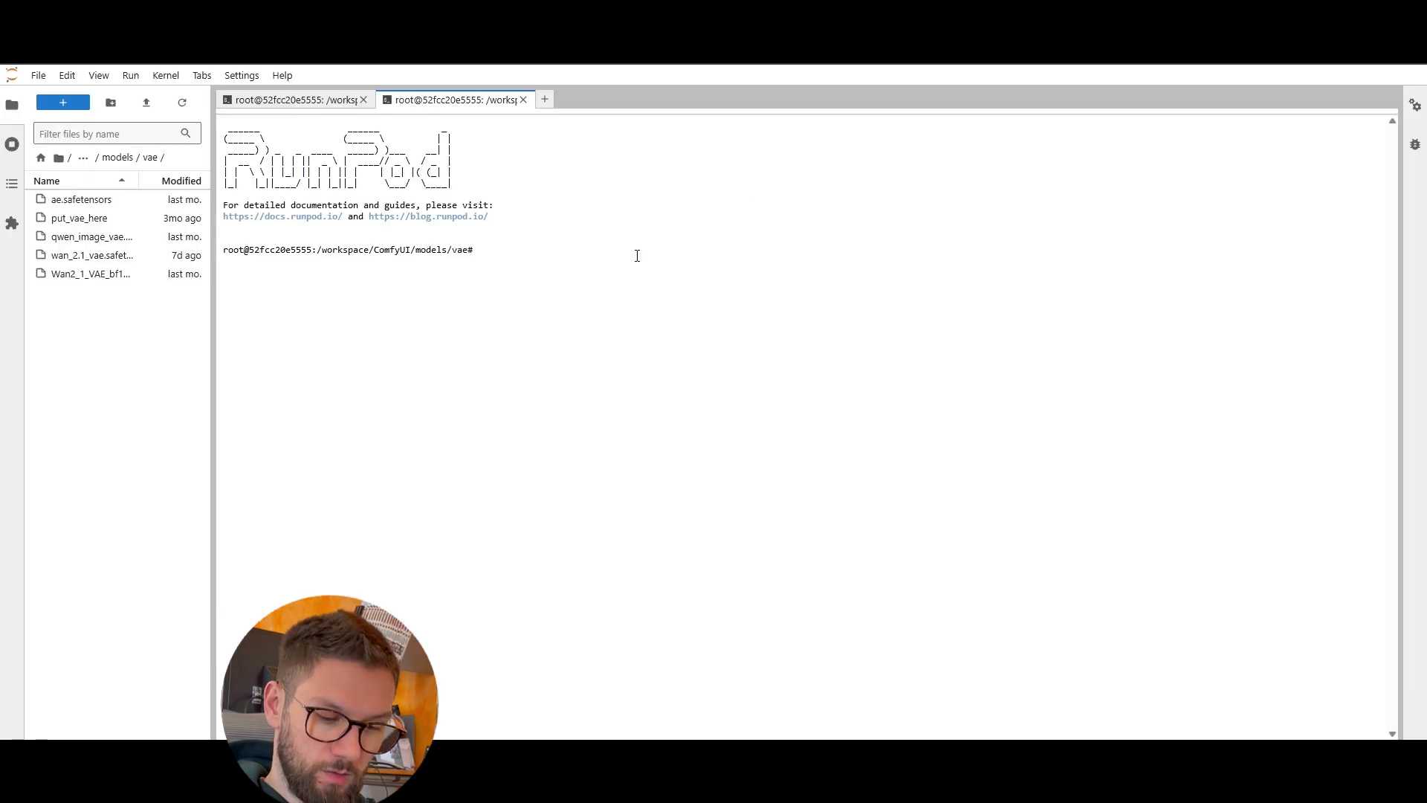
text(wget)
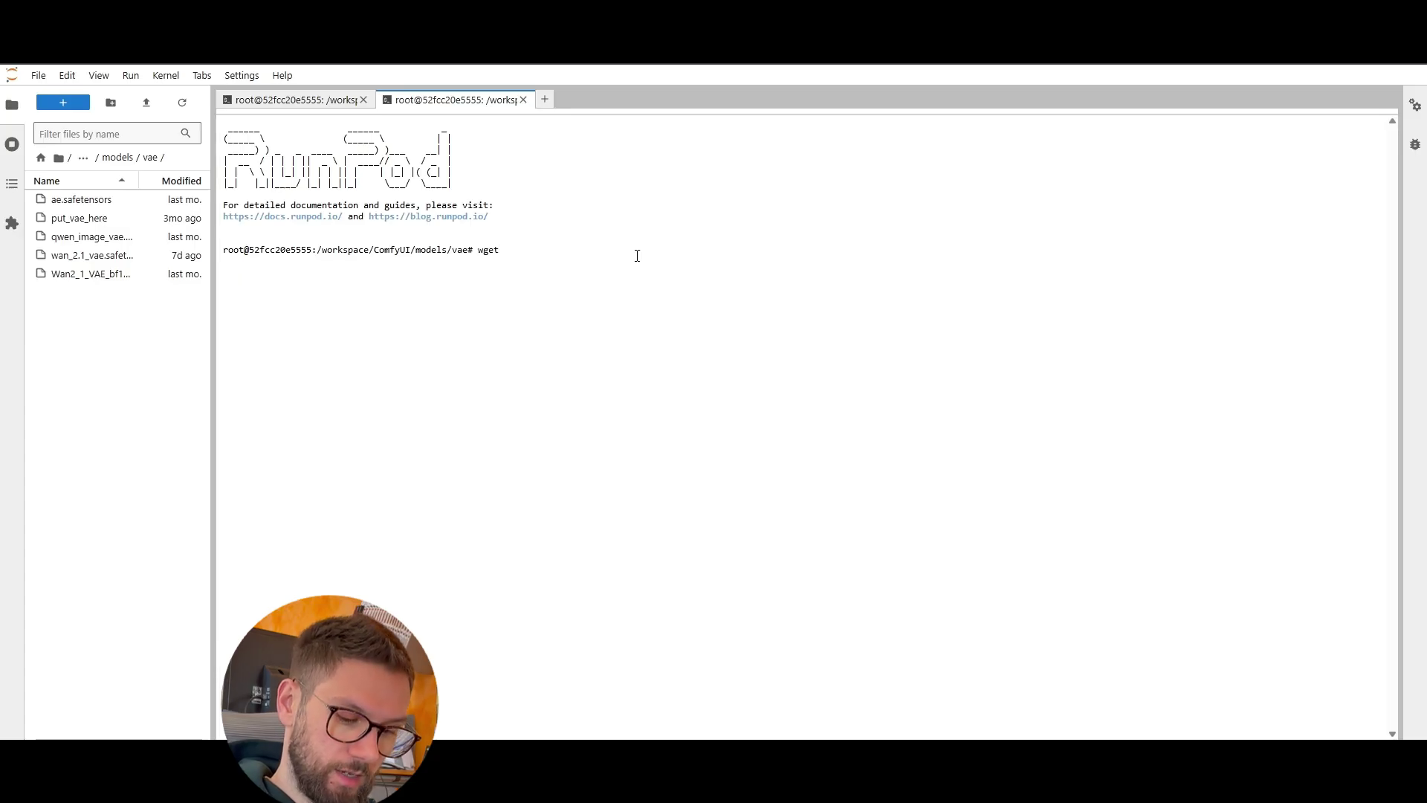
key(ctrl+v)
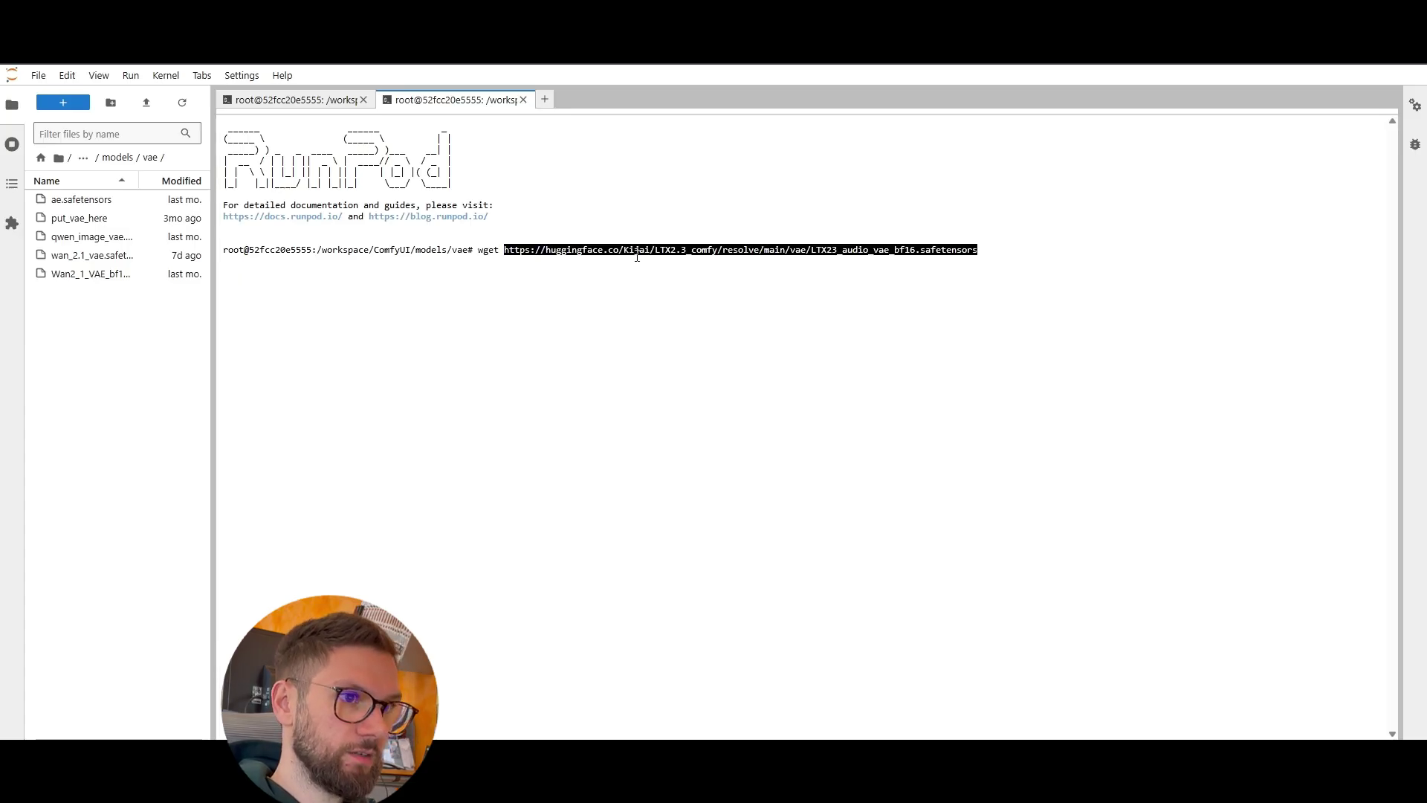
key(Return)
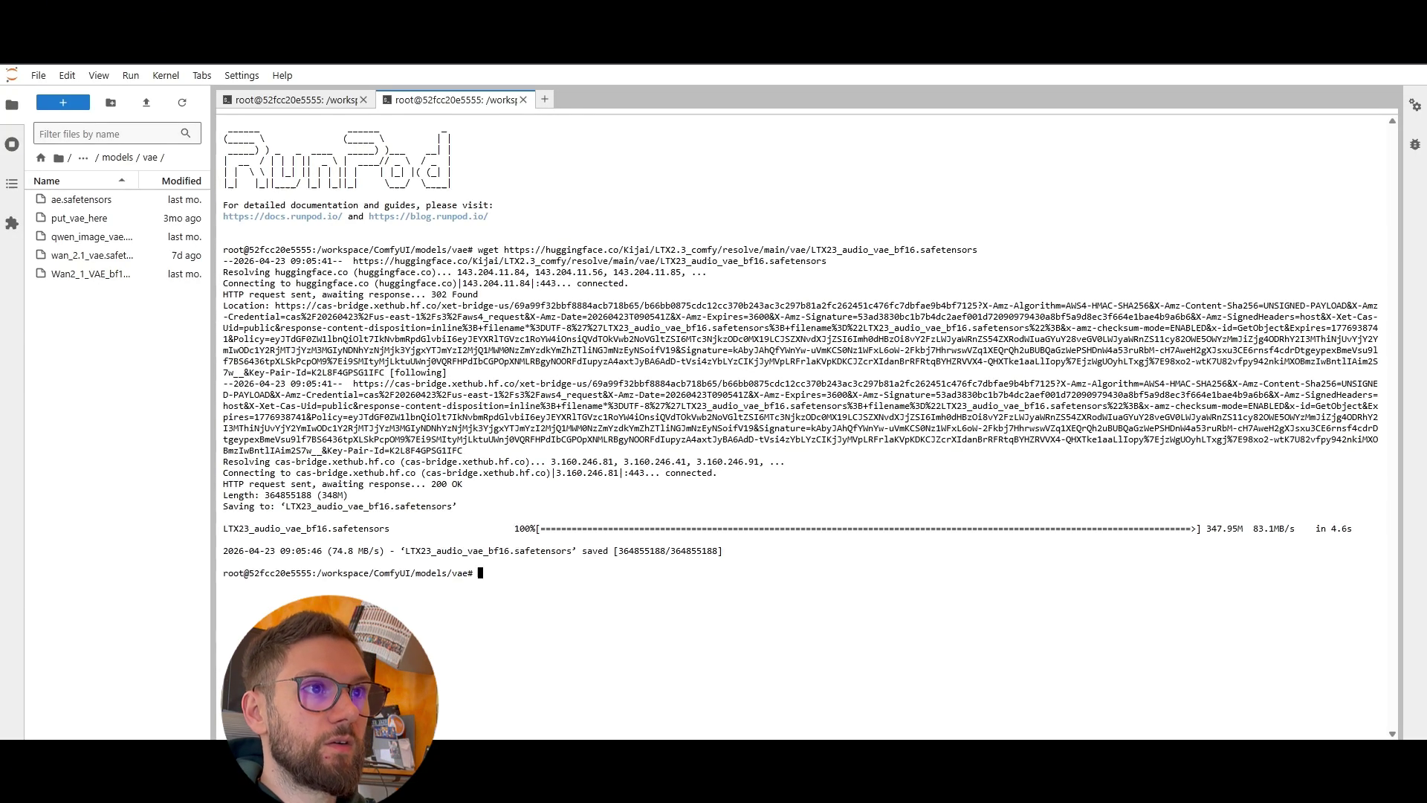
Download LTX23_video_vae_bf16.safetensors from its Hugging Face link into the vae folder with wget, and close that terminal once it finishes.
key(ctrl+Tab)
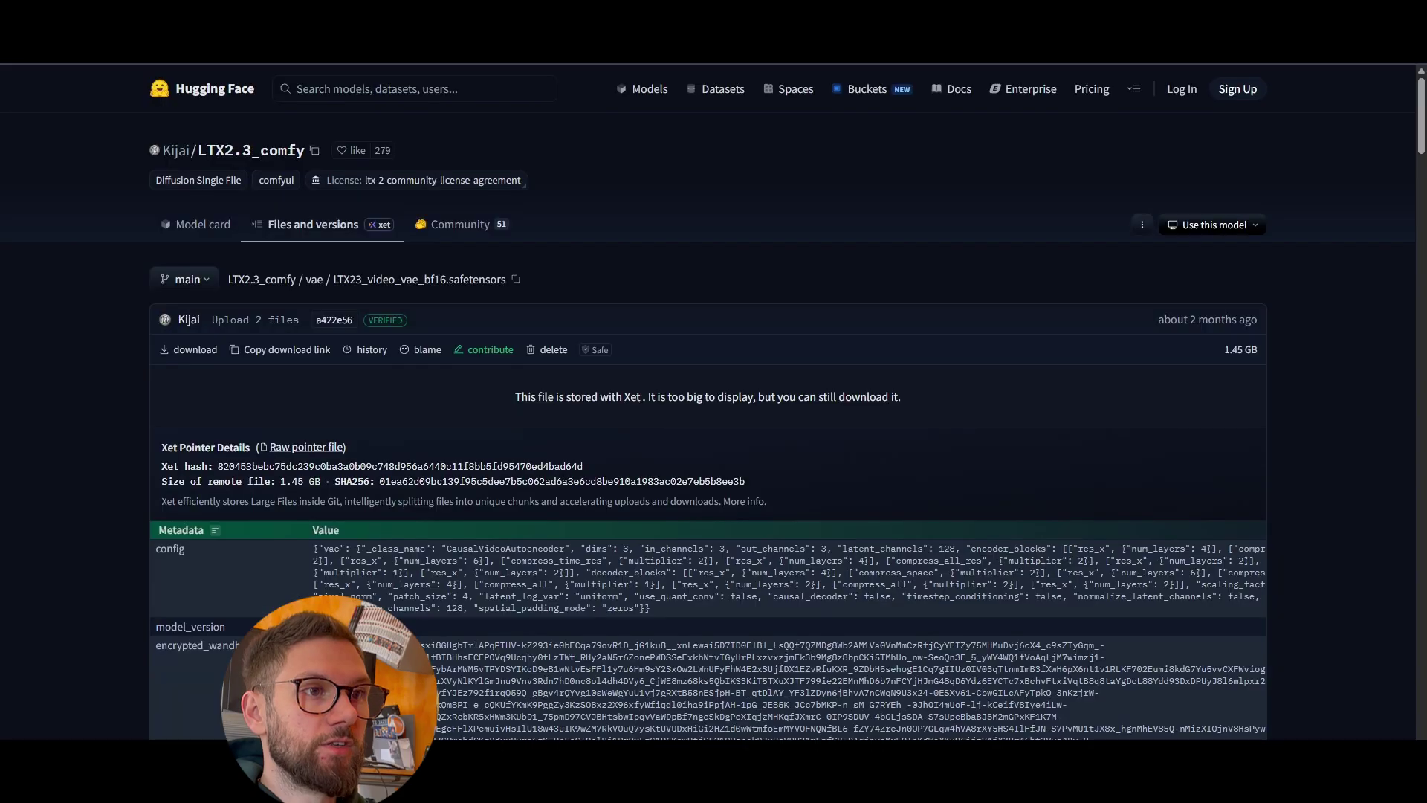
click(290, 351)
key(ctrl+shift+Tab)
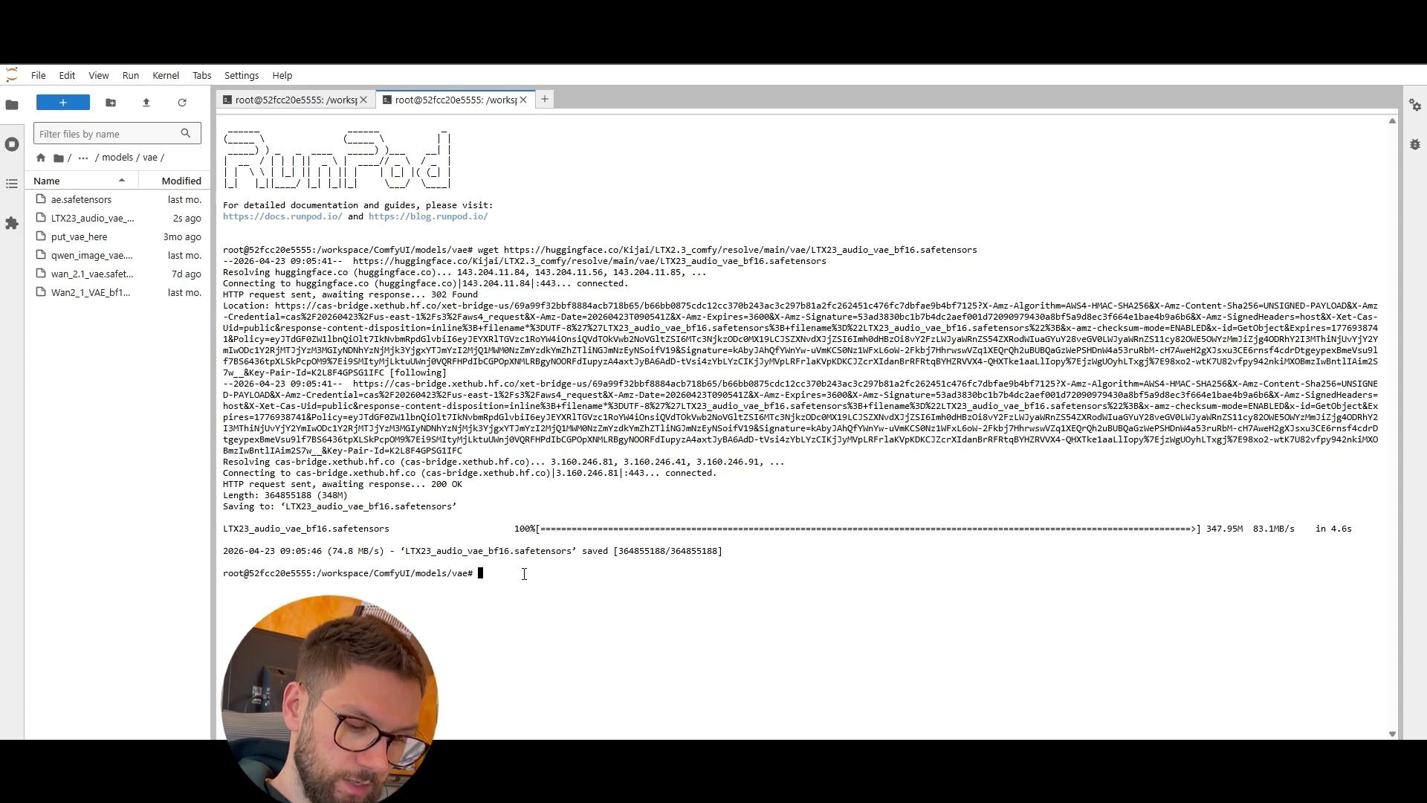
text(wget)
key(ctrl+v)
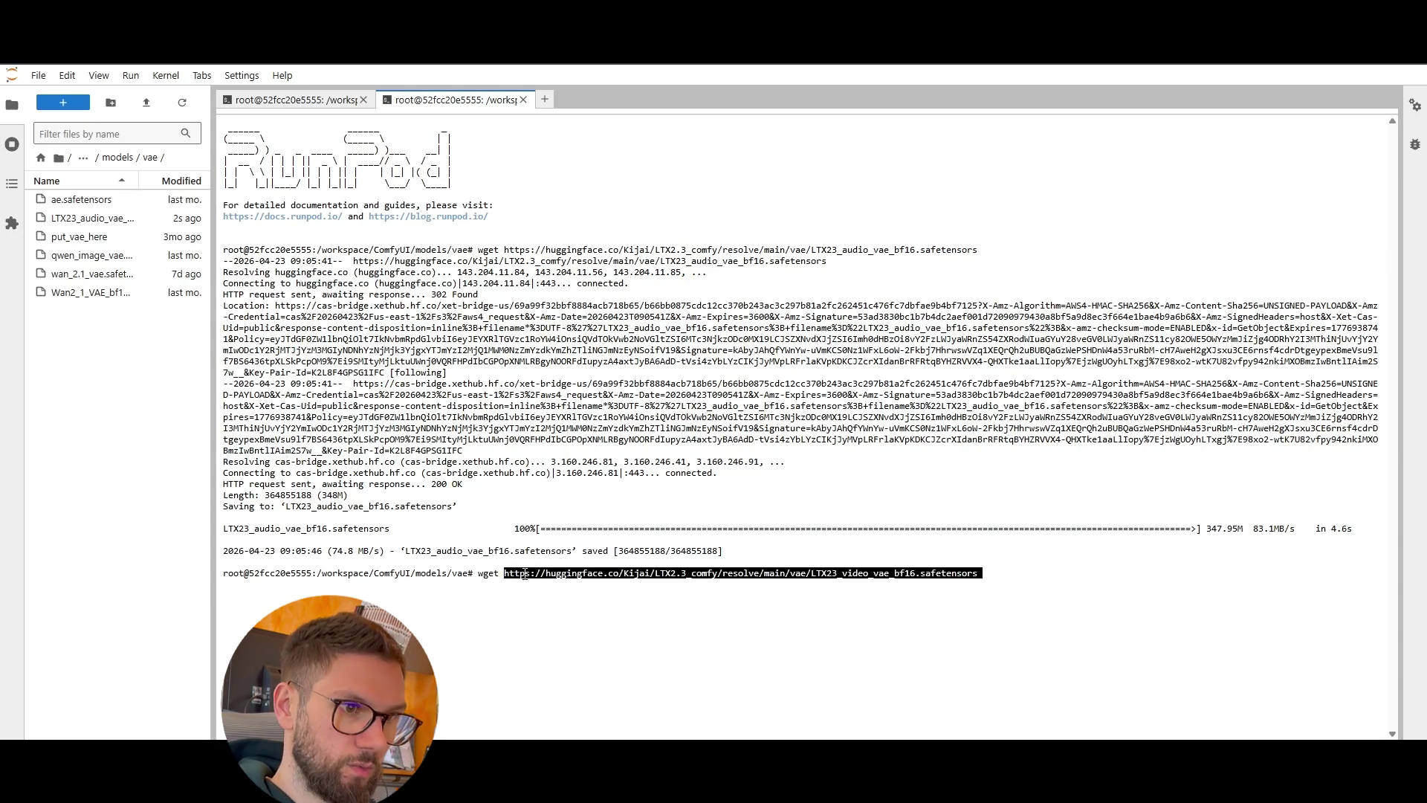
key(Return)
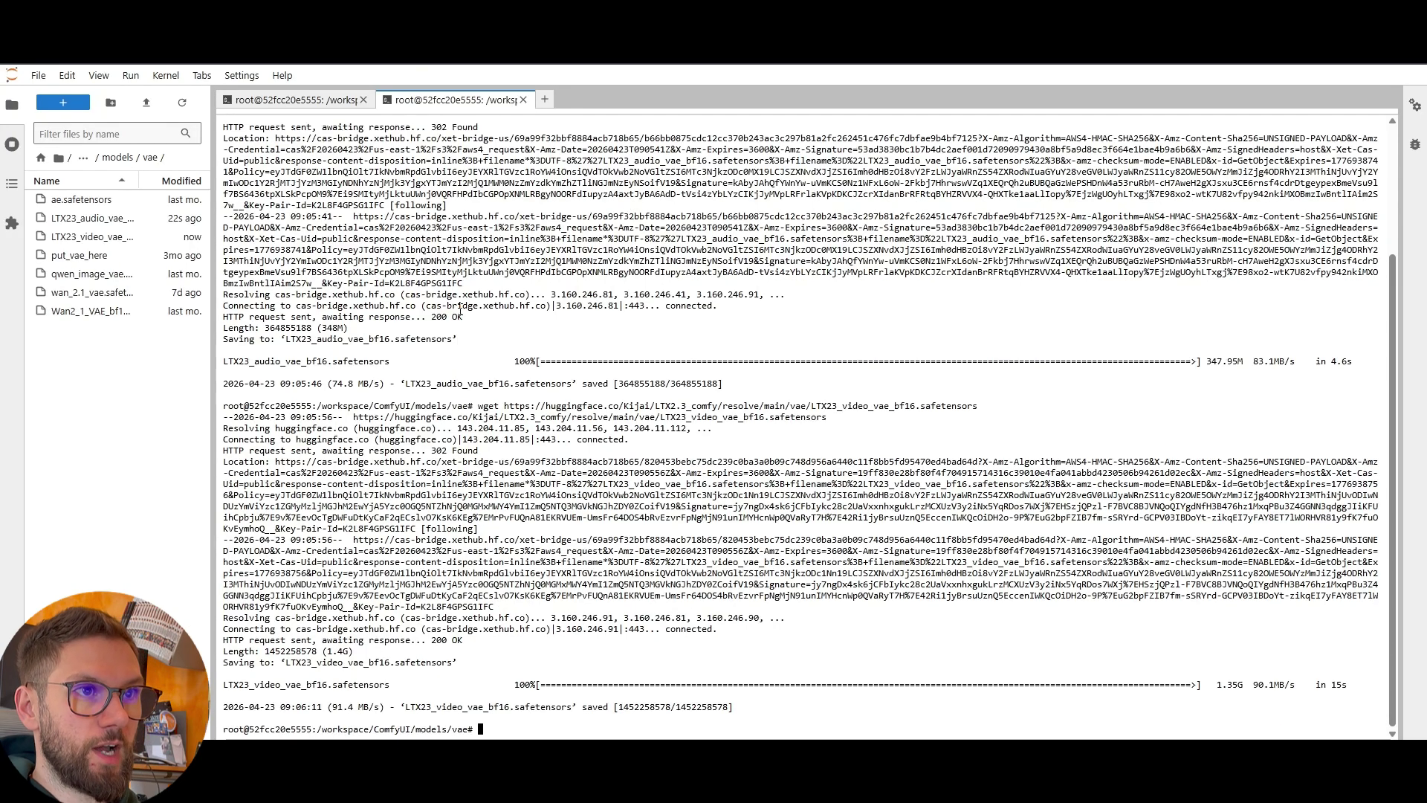
click(524, 99)
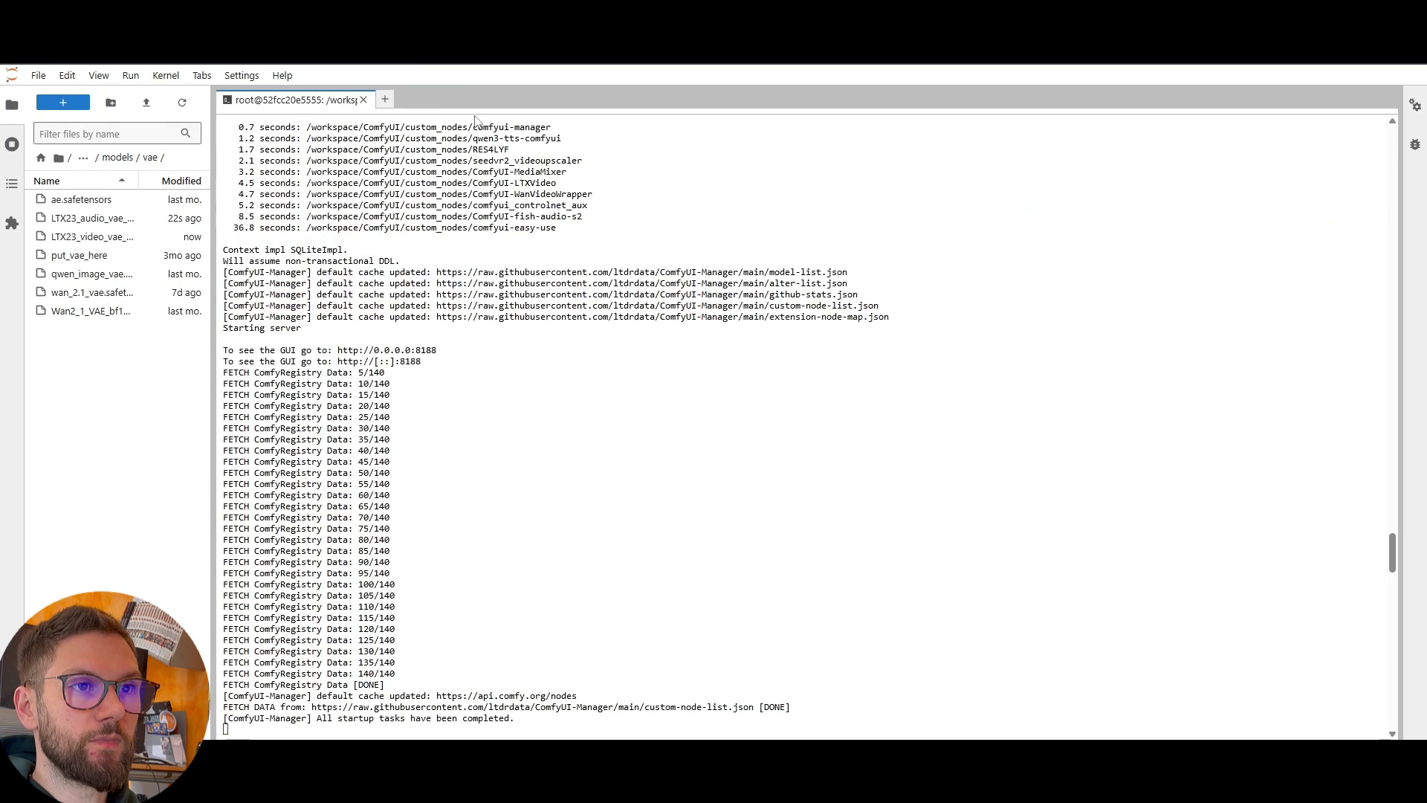
Open a new launcher and navigate to the ComfyUI/models/latent_upscale_models folder.
click(384, 100)
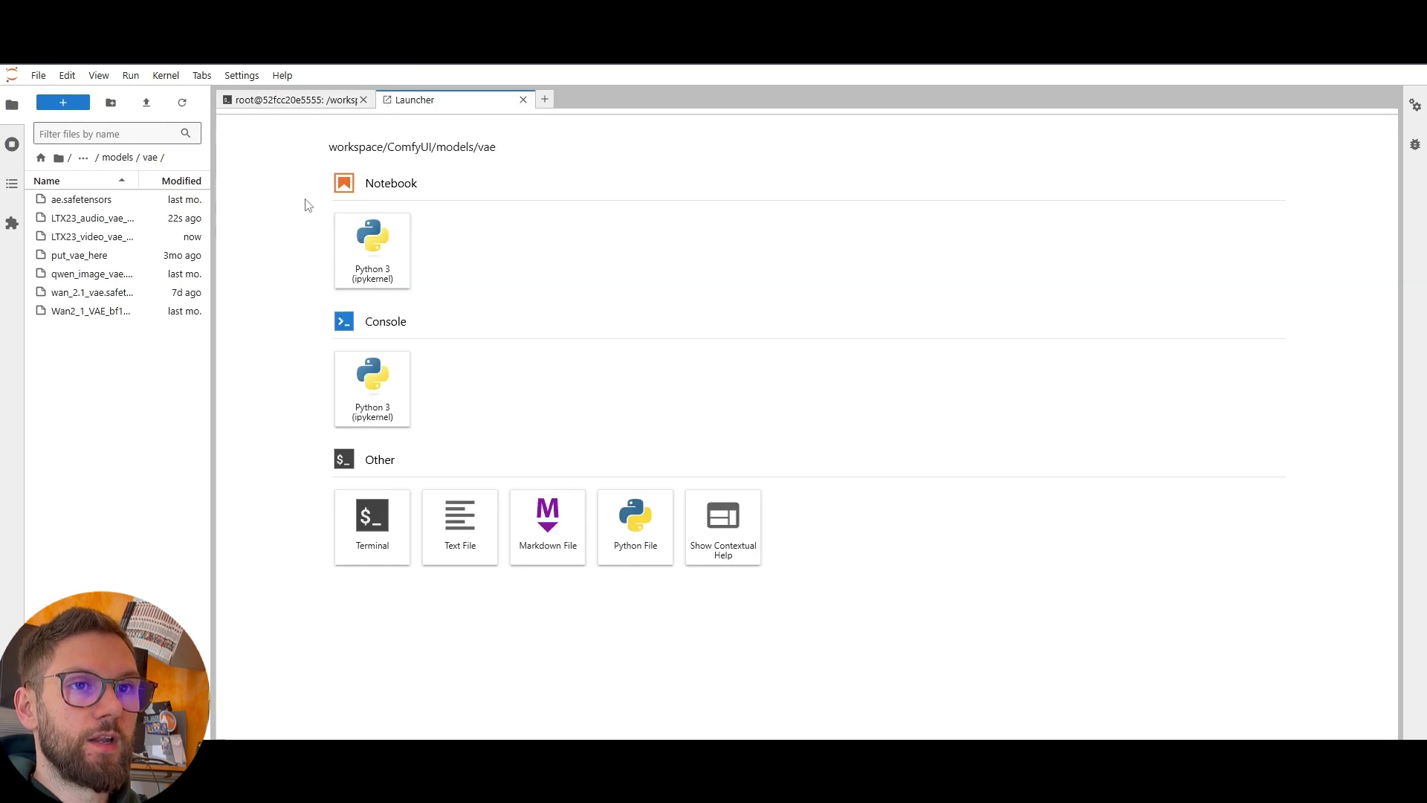
click(118, 157)
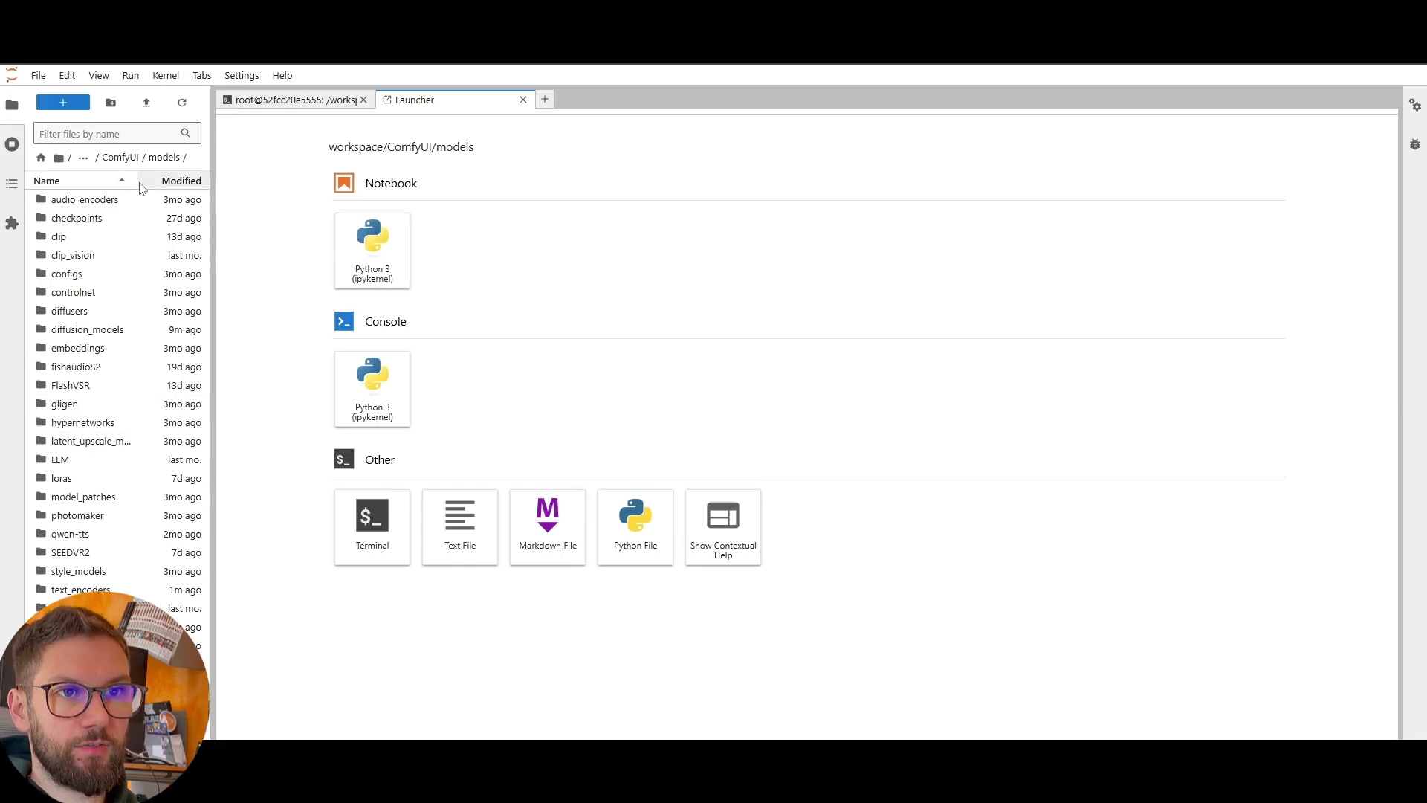
double_click(92, 446)
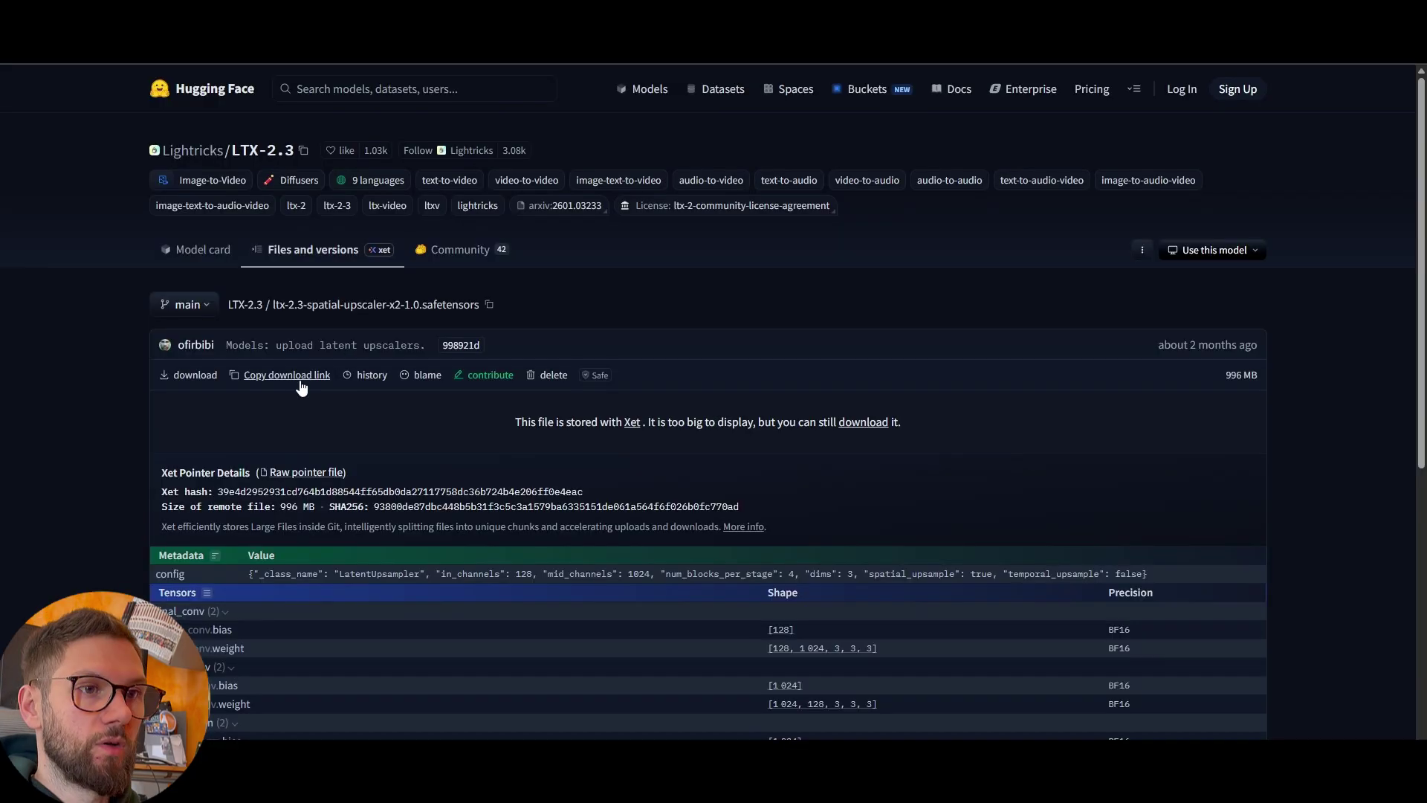
Copy the link of ltx-2.3-spatial-upscaler-x2-1.0.safetensors and download it with wget from a terminal in latent_upscale_models.
click(297, 375)
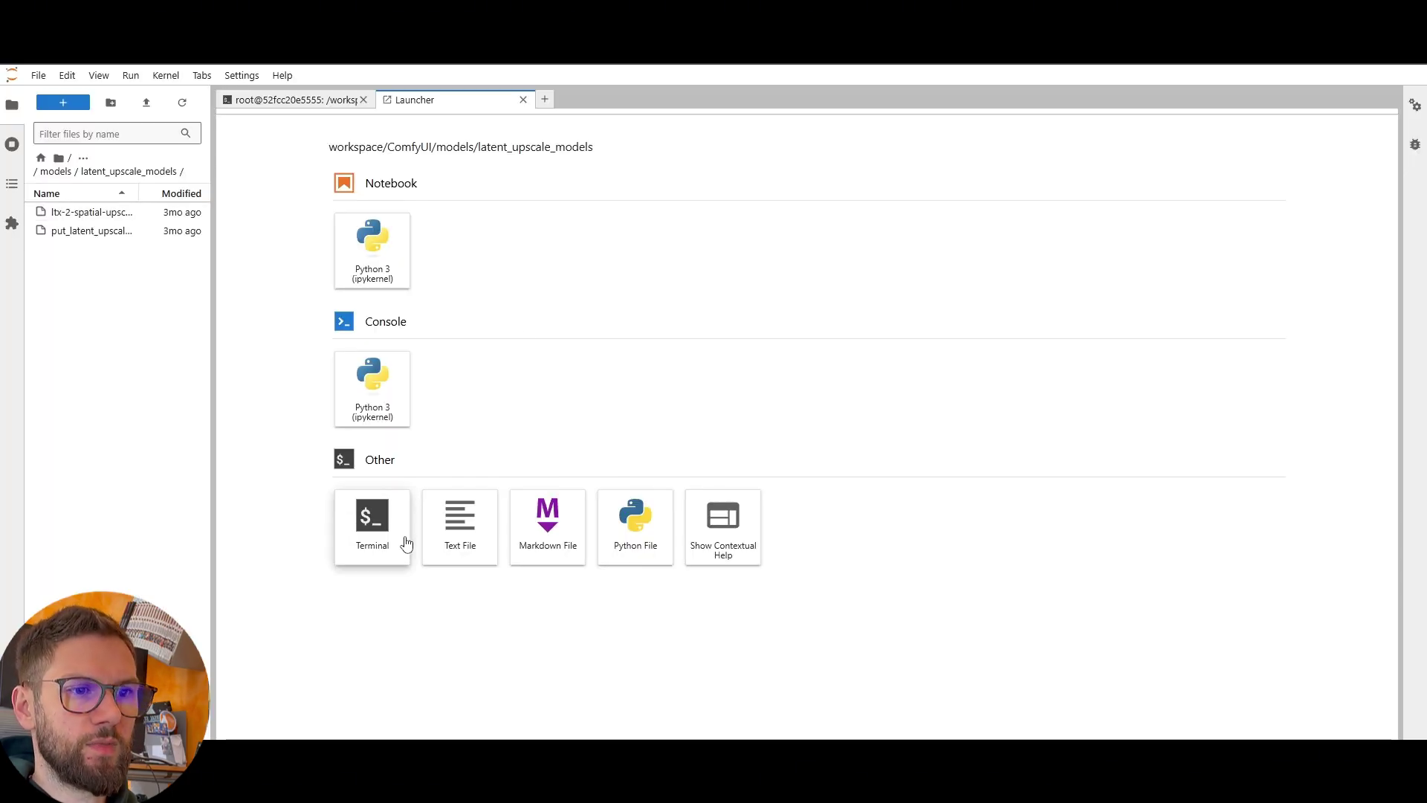
click(381, 530)
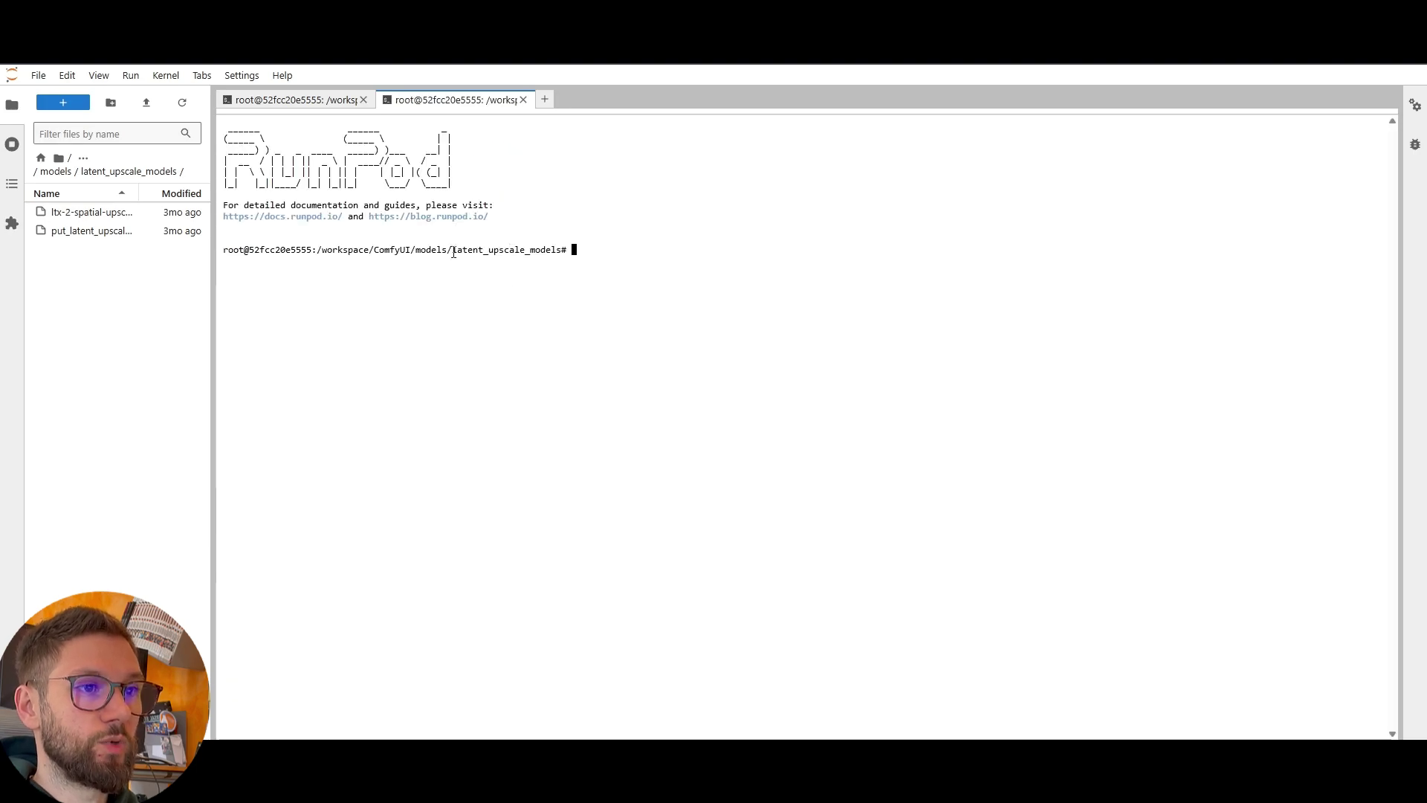
text(wget)
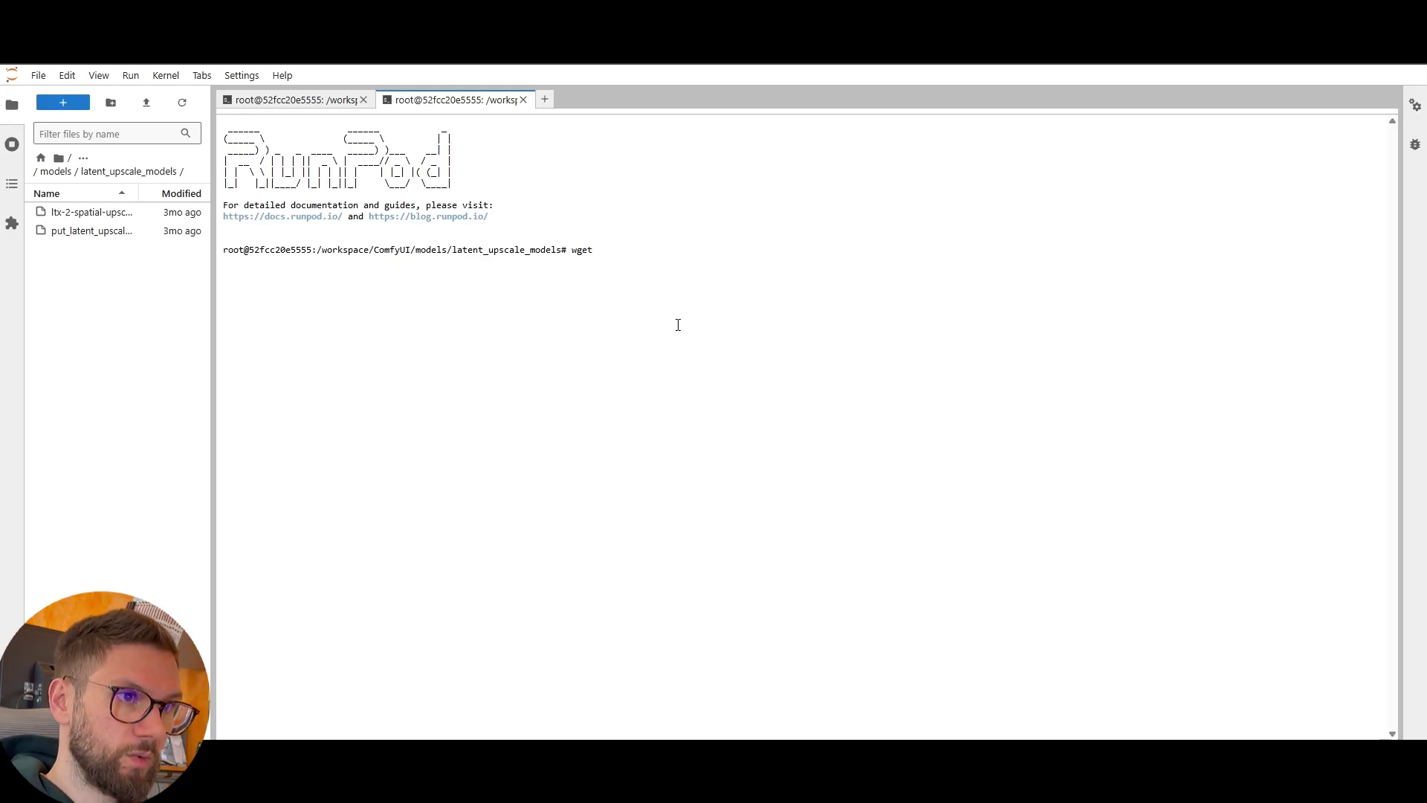
key(ctrl+v)
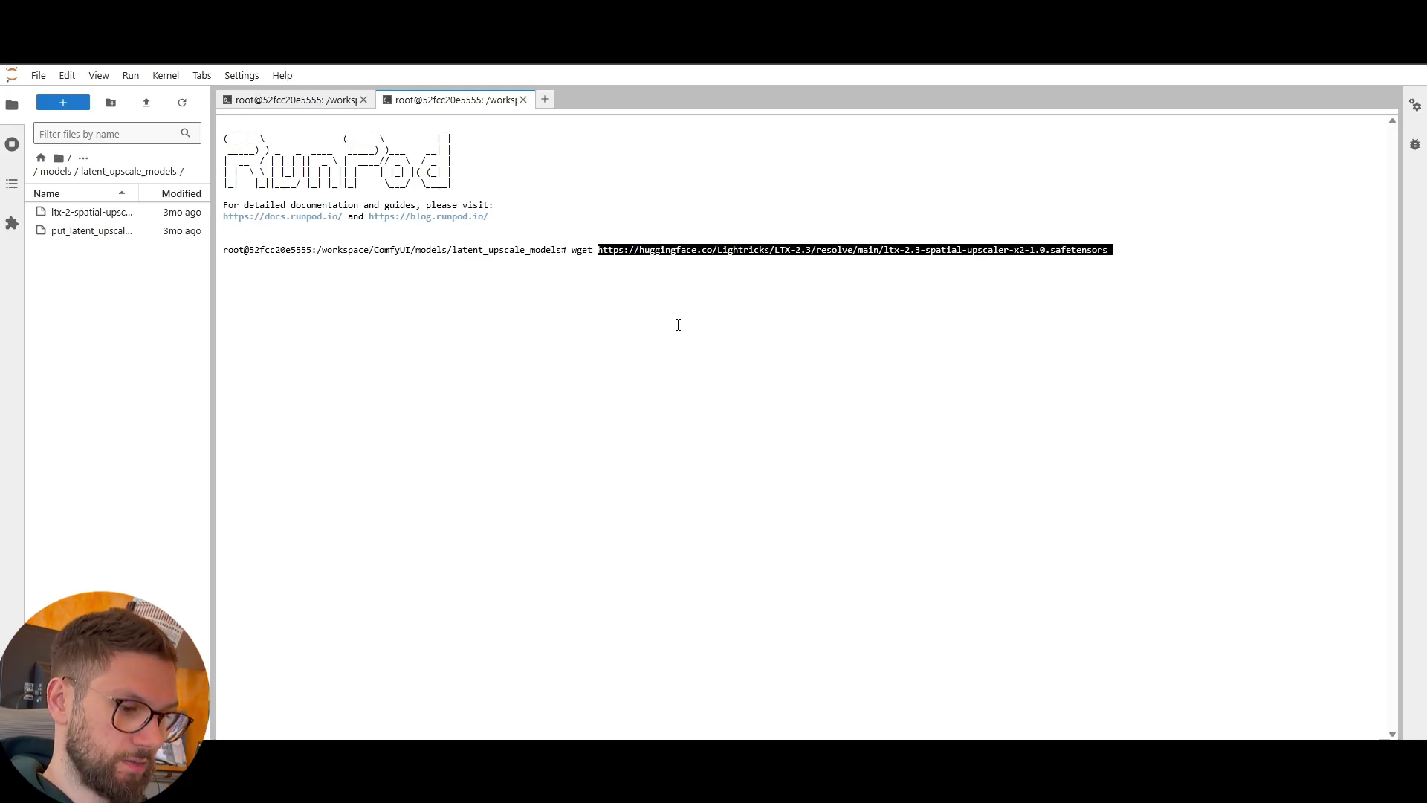
key(Return)
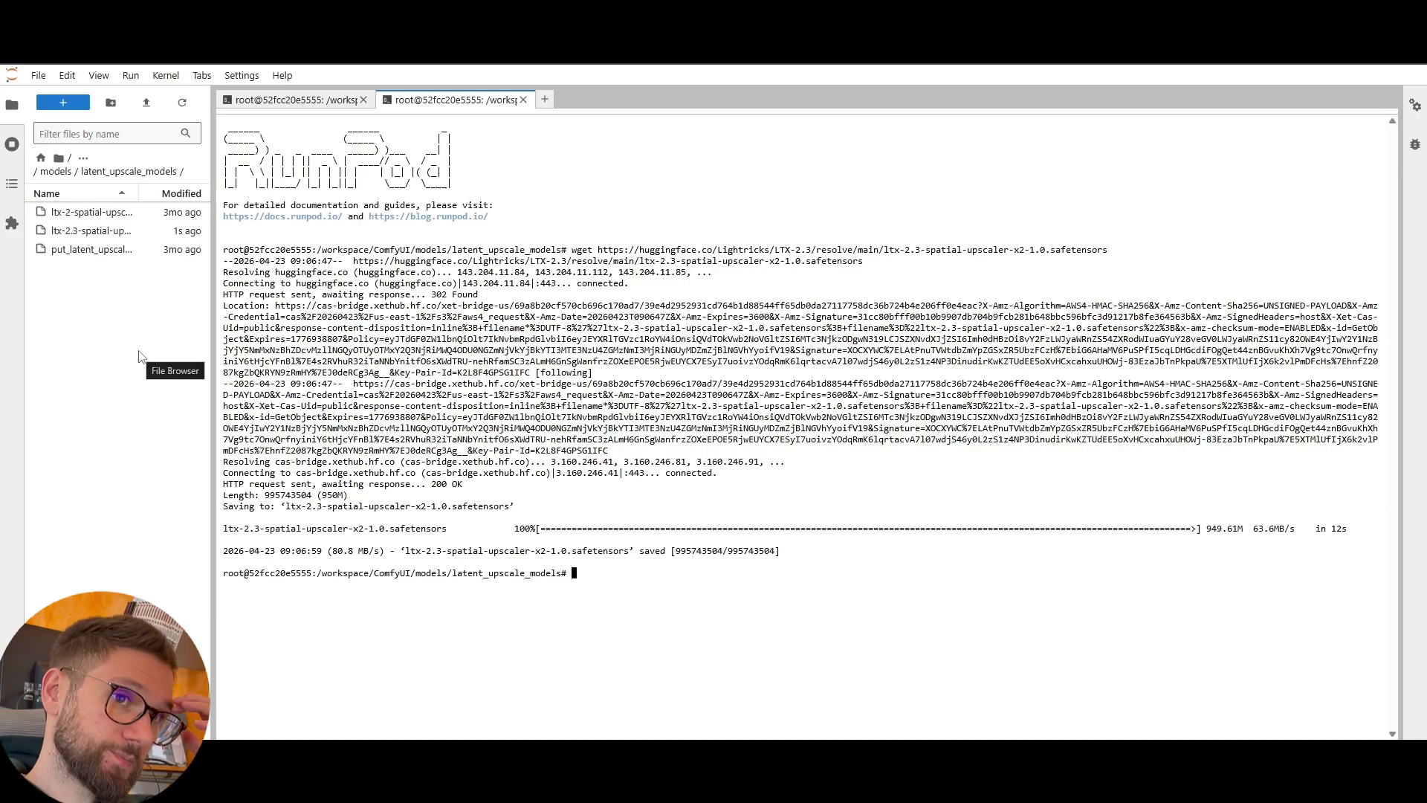
Delete the downloaded ltx-2.3-spatial-upscaler-x2-1.0.safetensors from latent_upscale_models and close that terminal.
click(104, 231)
right_click(107, 233)
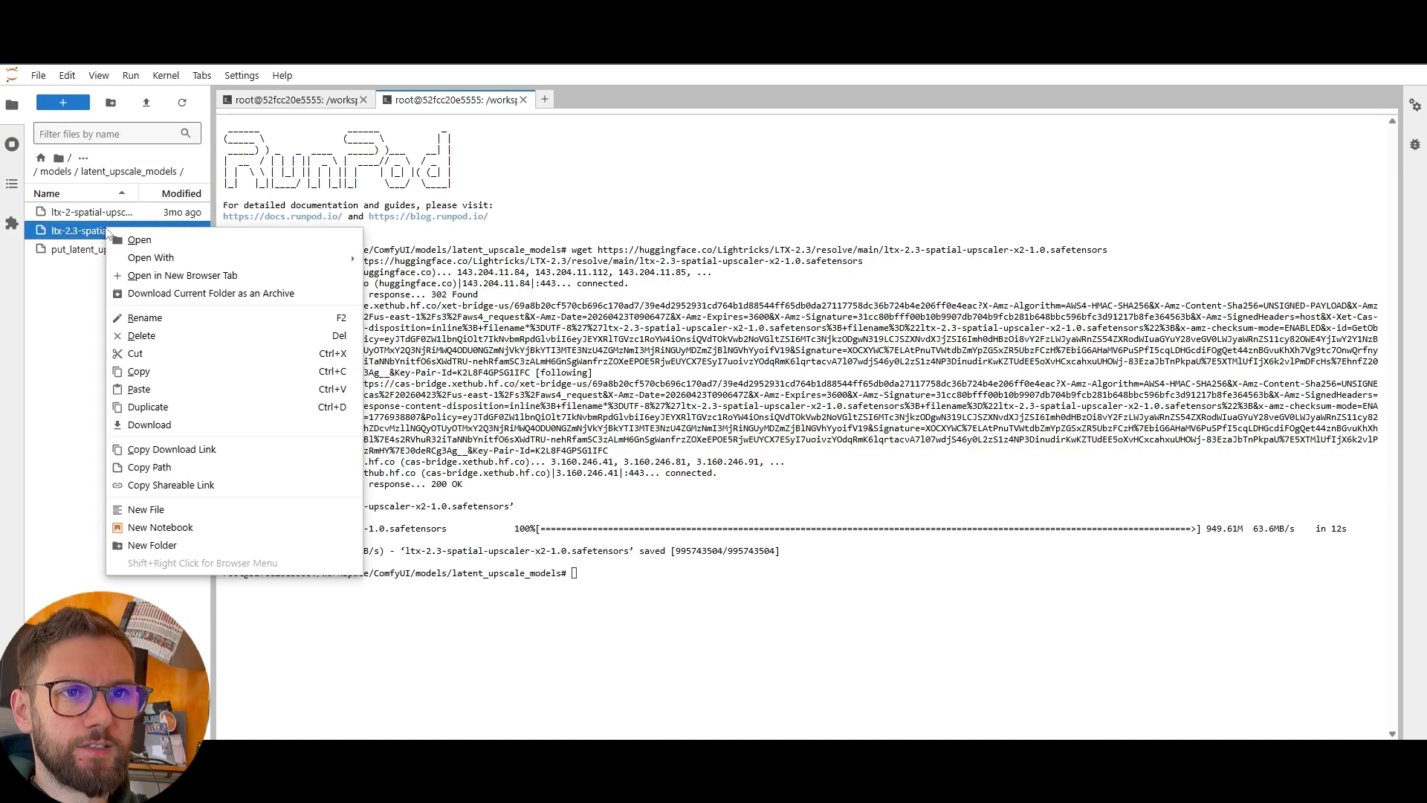
click(151, 338)
click(855, 449)
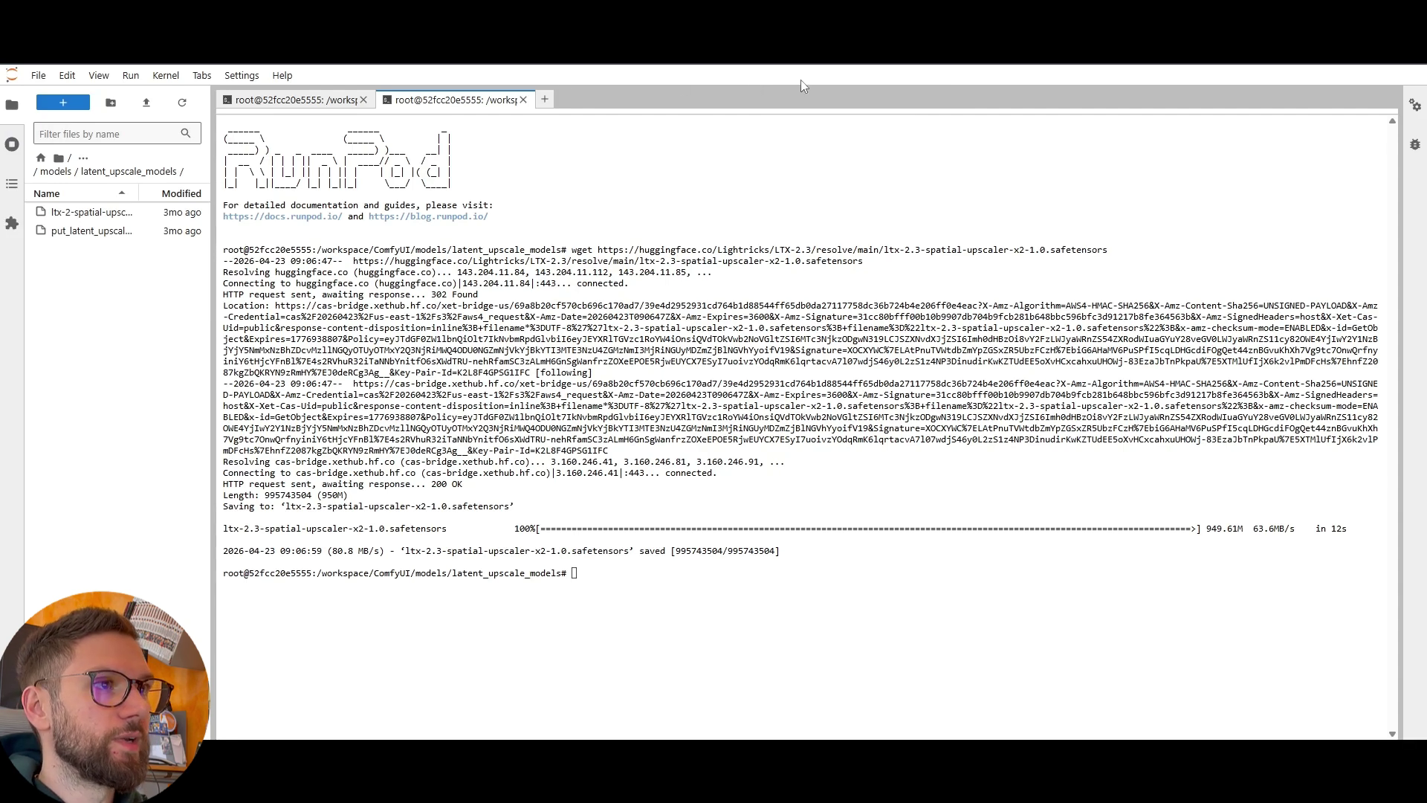
click(523, 100)
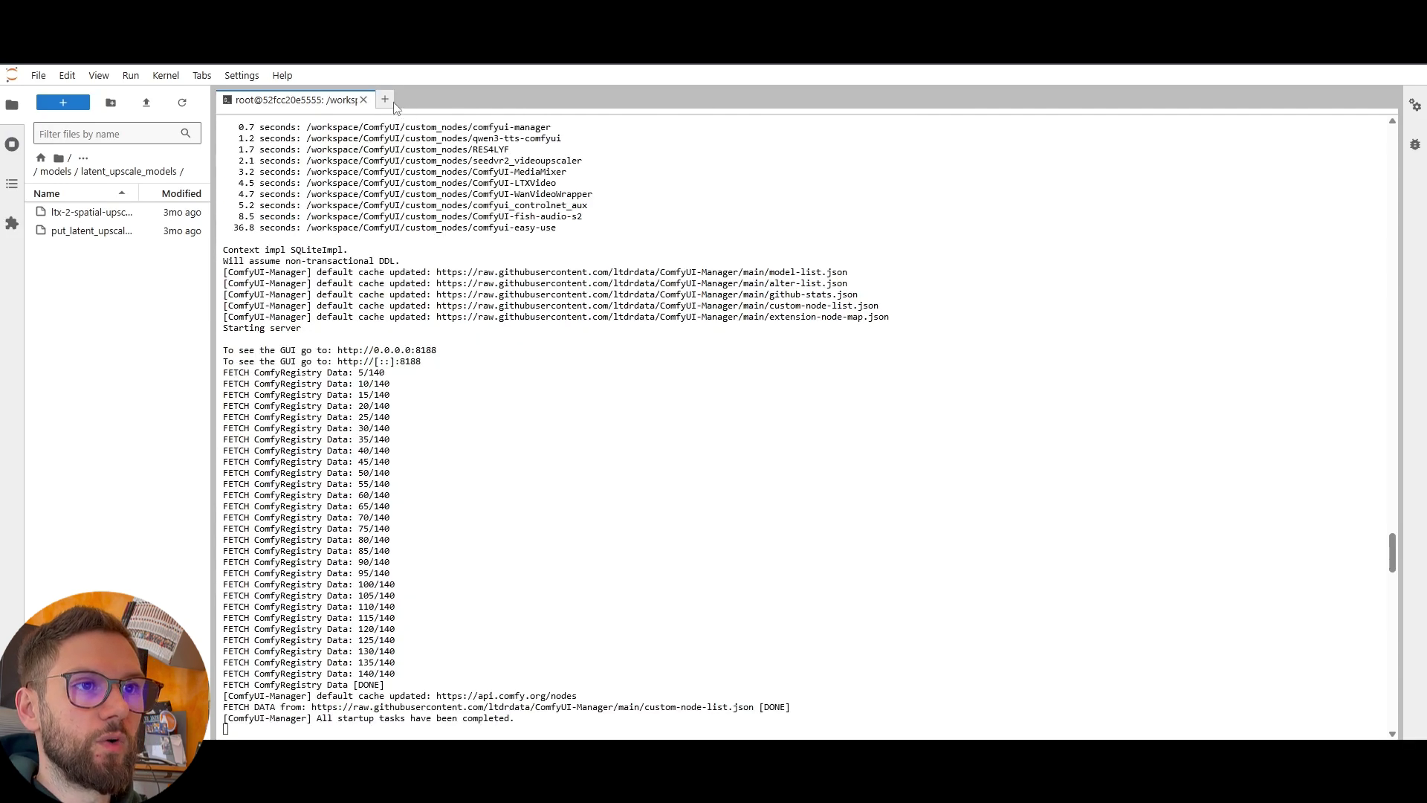
Open a new terminal in the ComfyUI/models/loras folder.
click(388, 98)
click(56, 172)
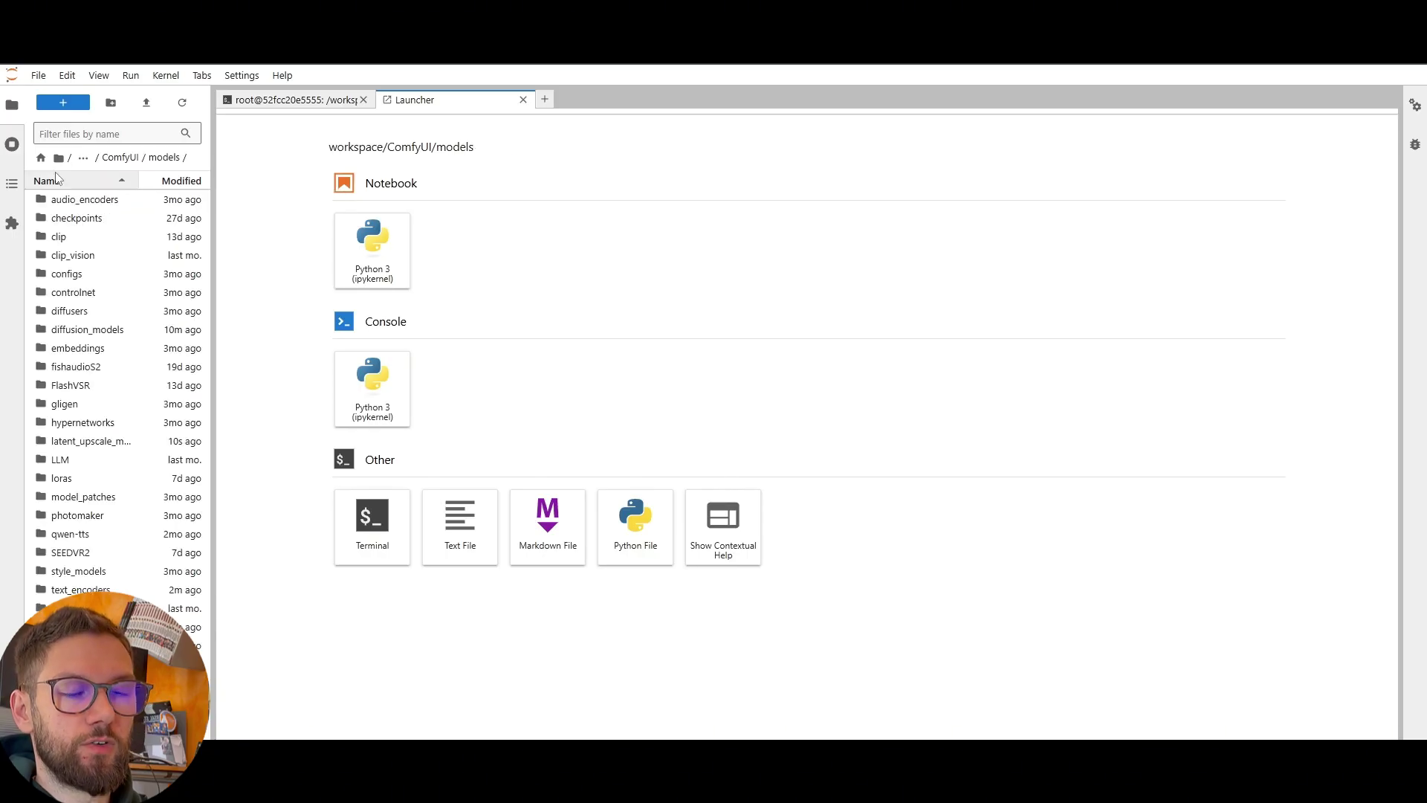
double_click(61, 478)
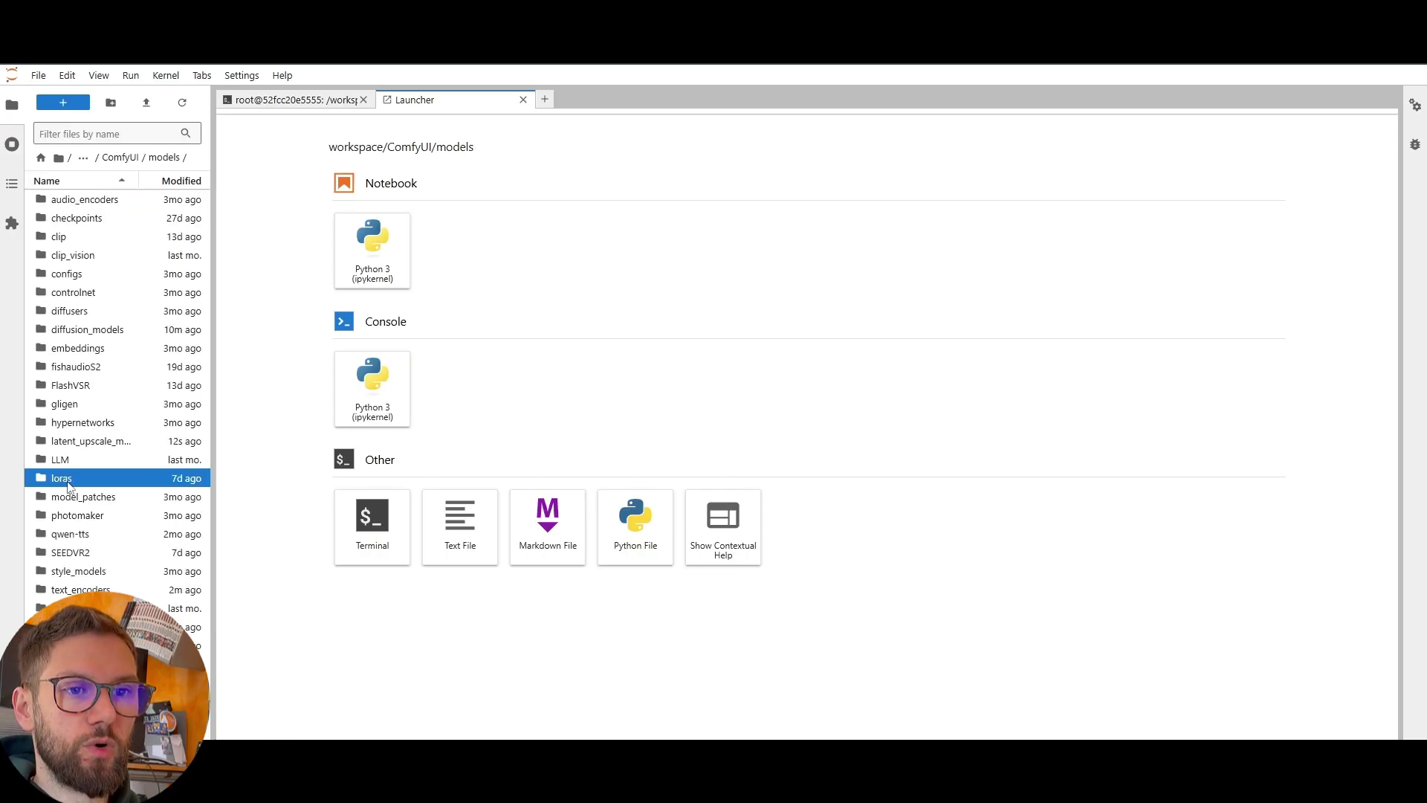
click(378, 548)
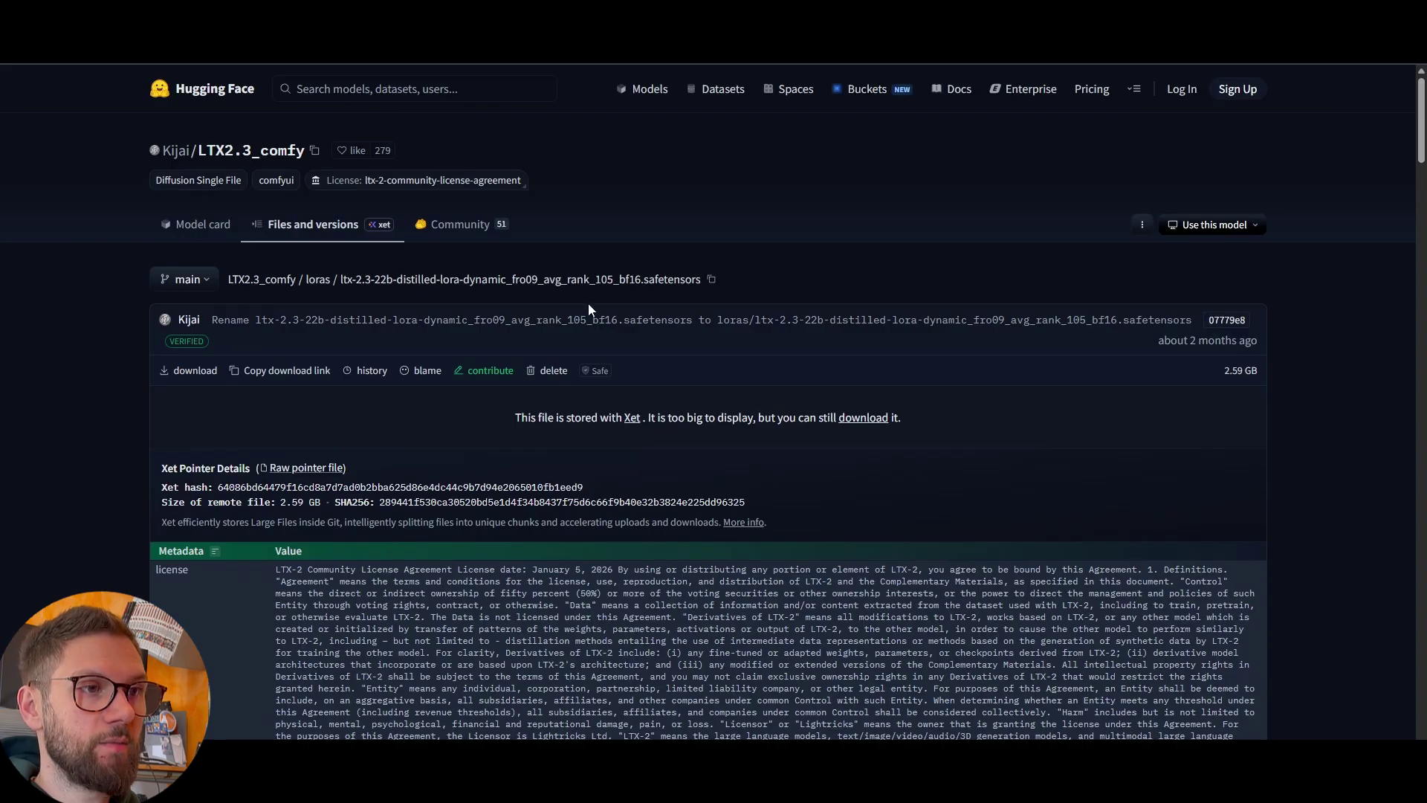
Copy the Hugging Face link of ltx-2.3-22b-distilled-lora-dynamic_fro09_avg_rank_105_bf16.safetensors and download it into loras with wget.
click(282, 371)
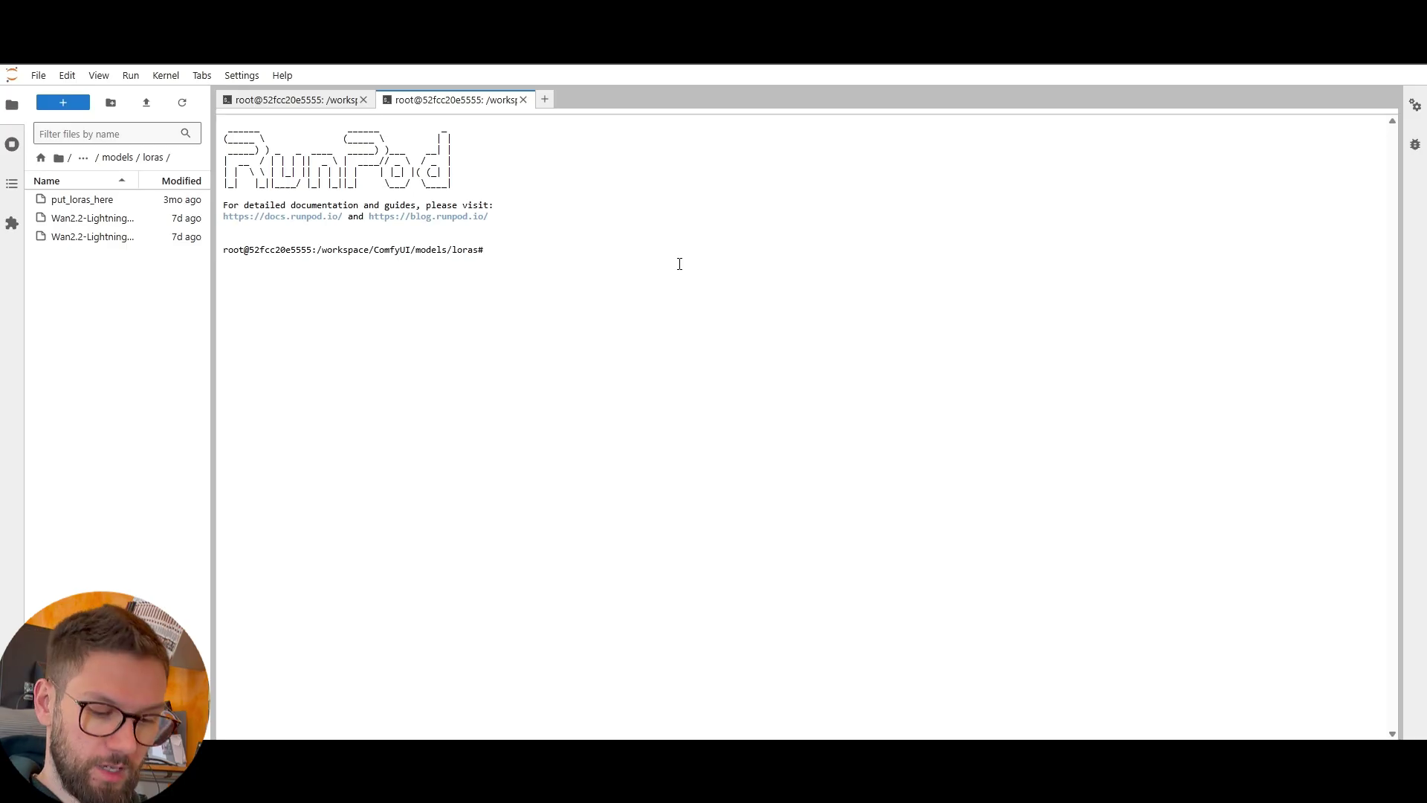
text(get)
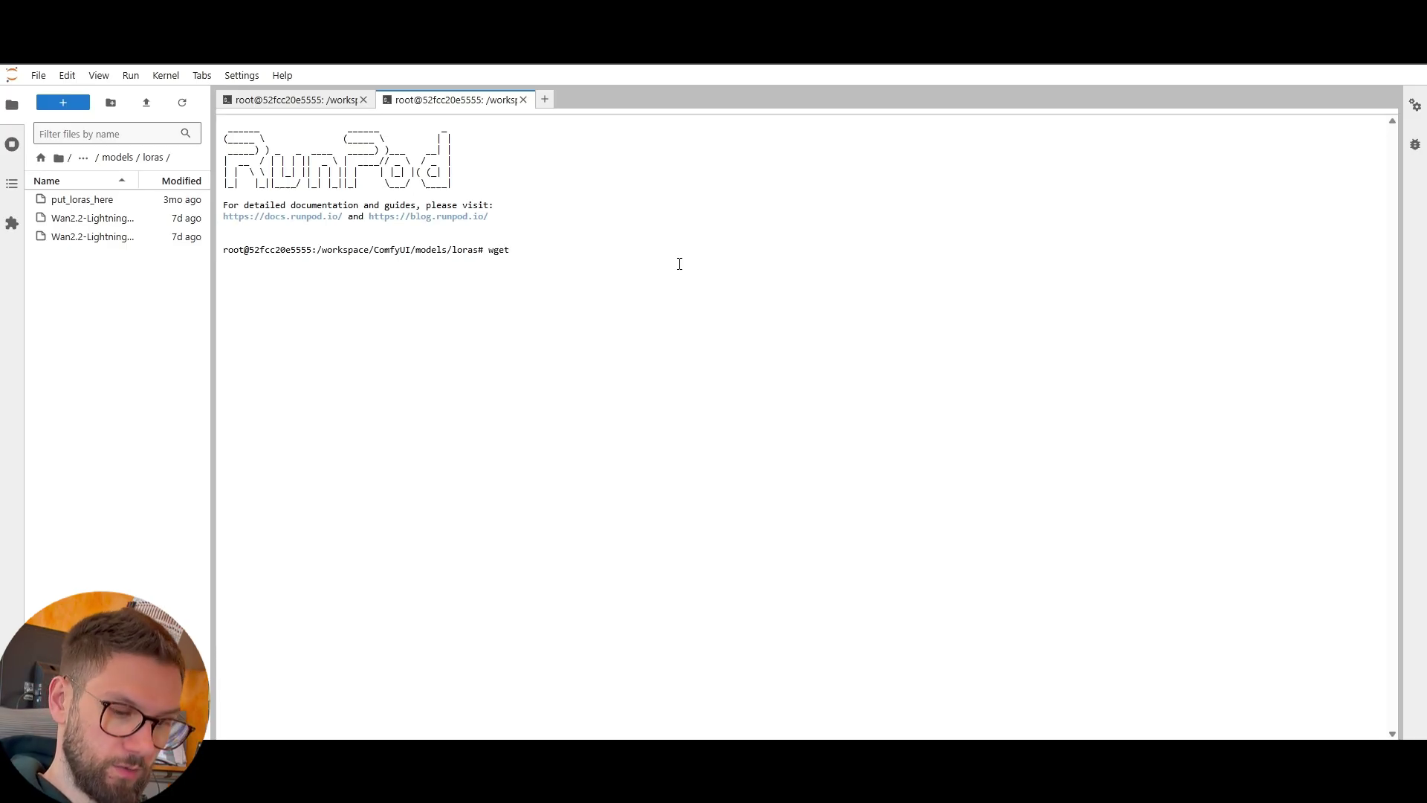
key(ctrl+v)
key(Return)
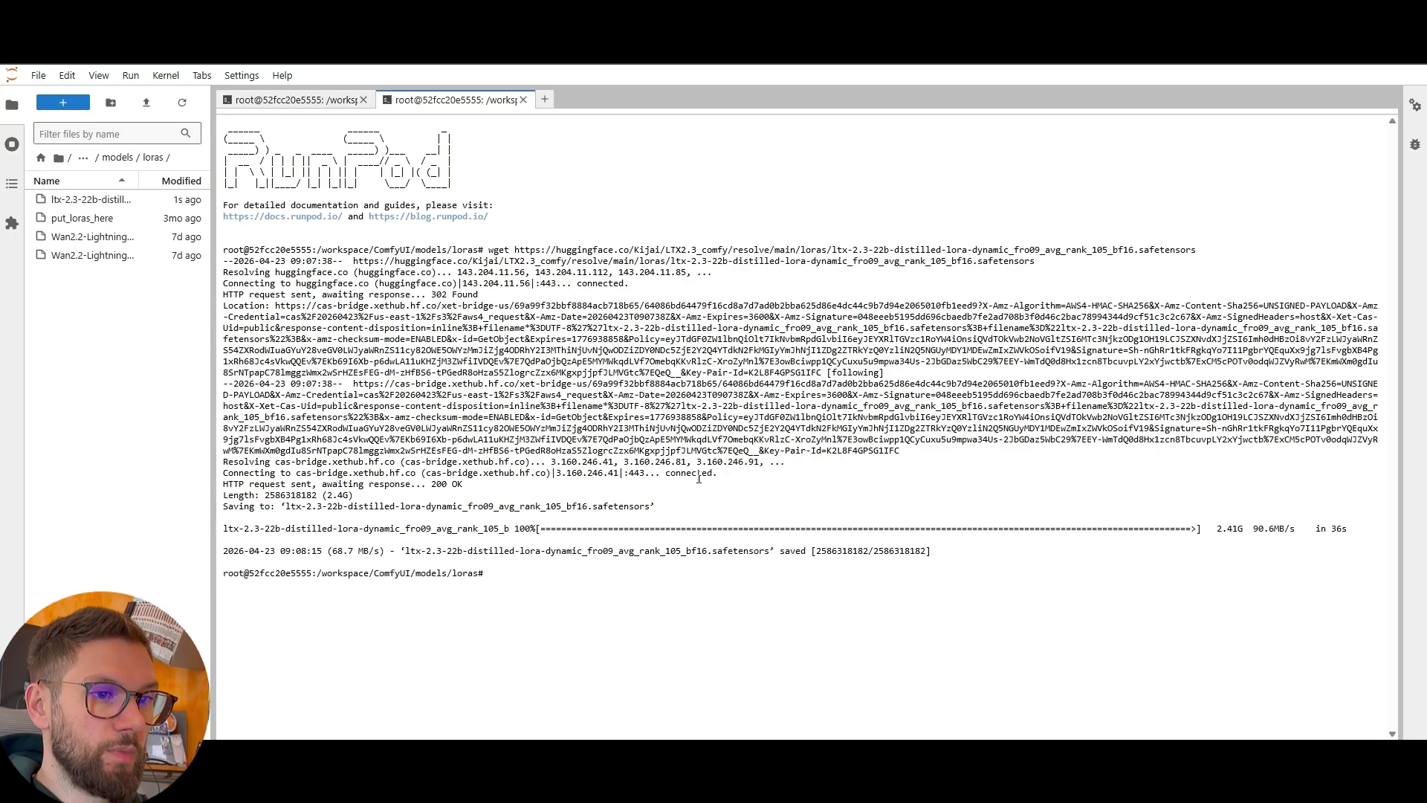
Close the loras download terminal and look through the LoRAs list in the LTX README on GitHub.
click(523, 100)
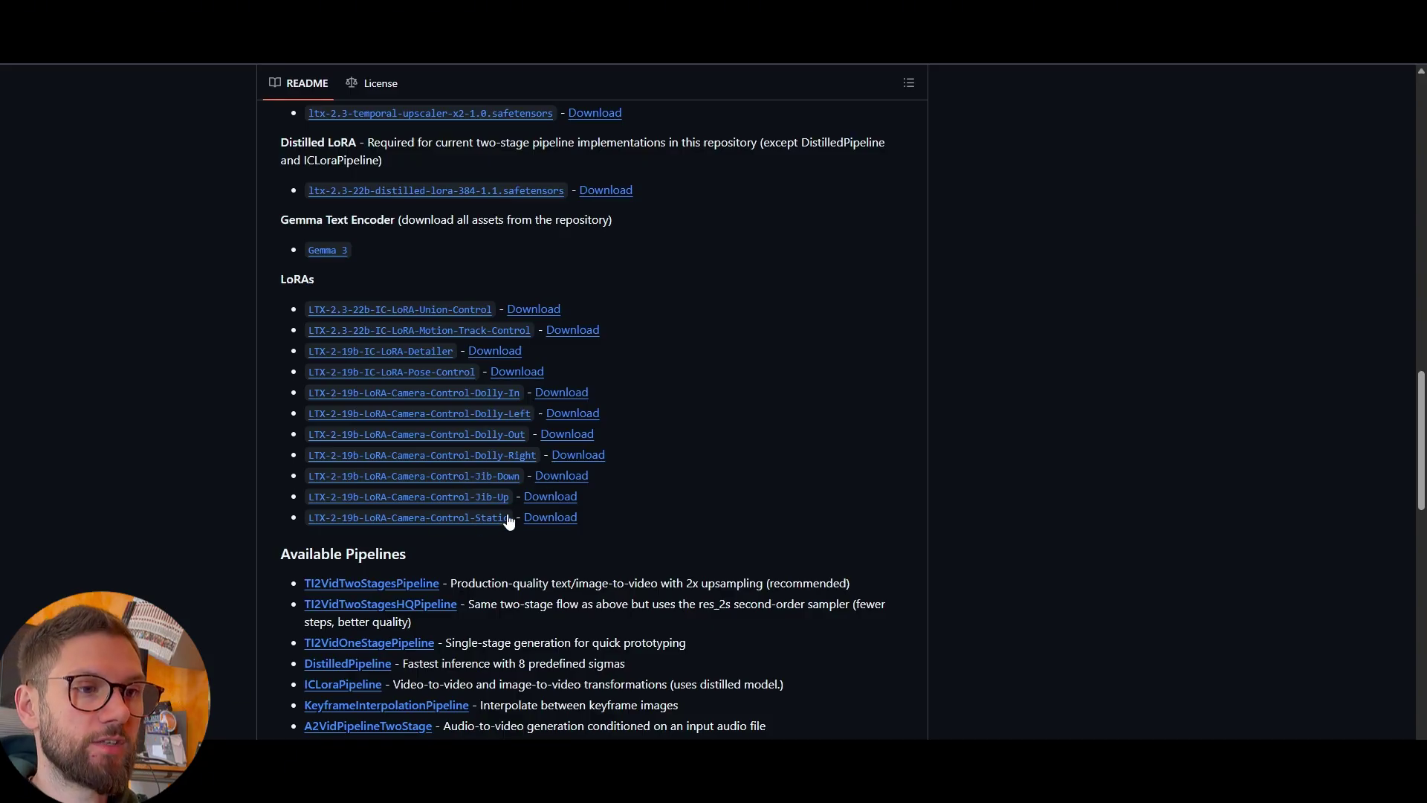
scroll(515, 280, up, 2)
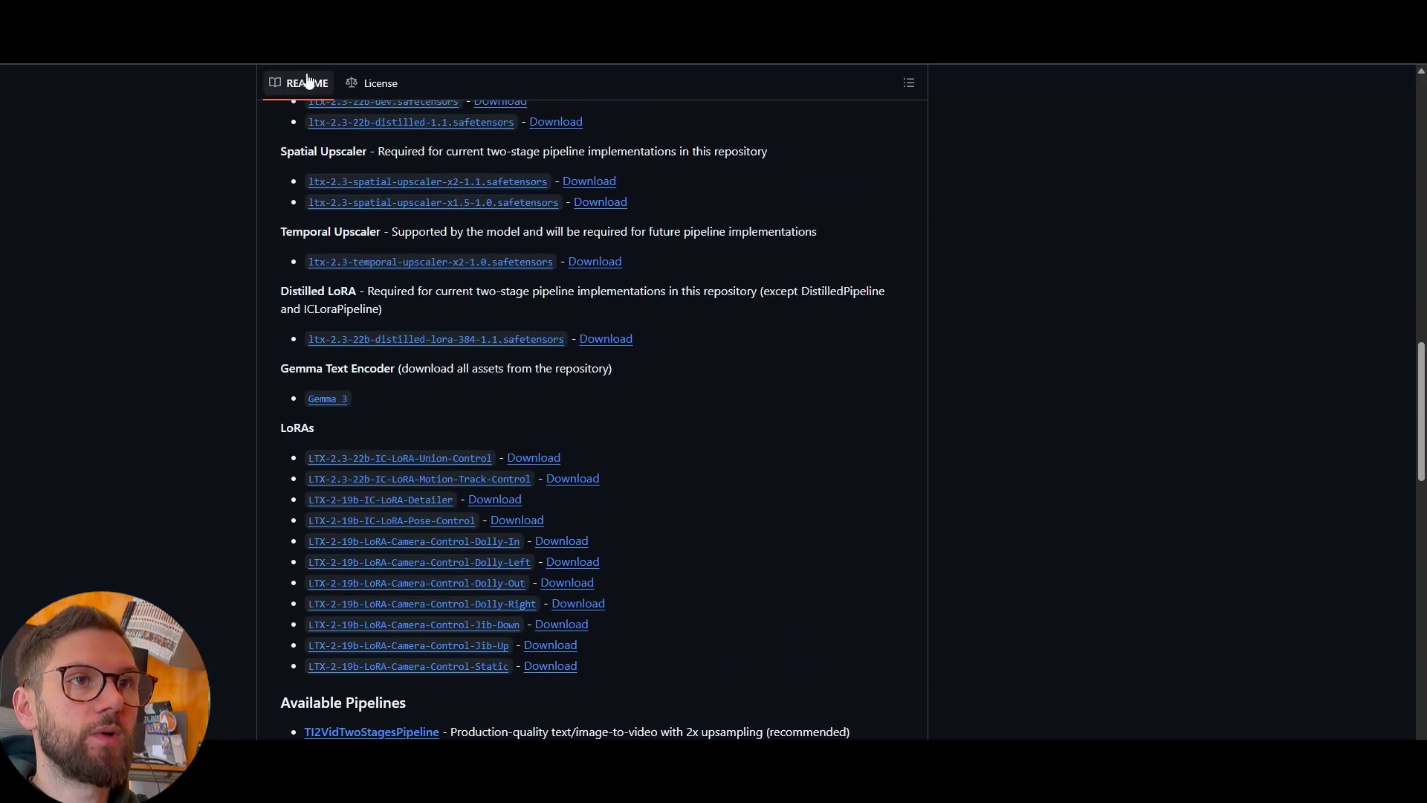
scroll(410, 171, down, 1)
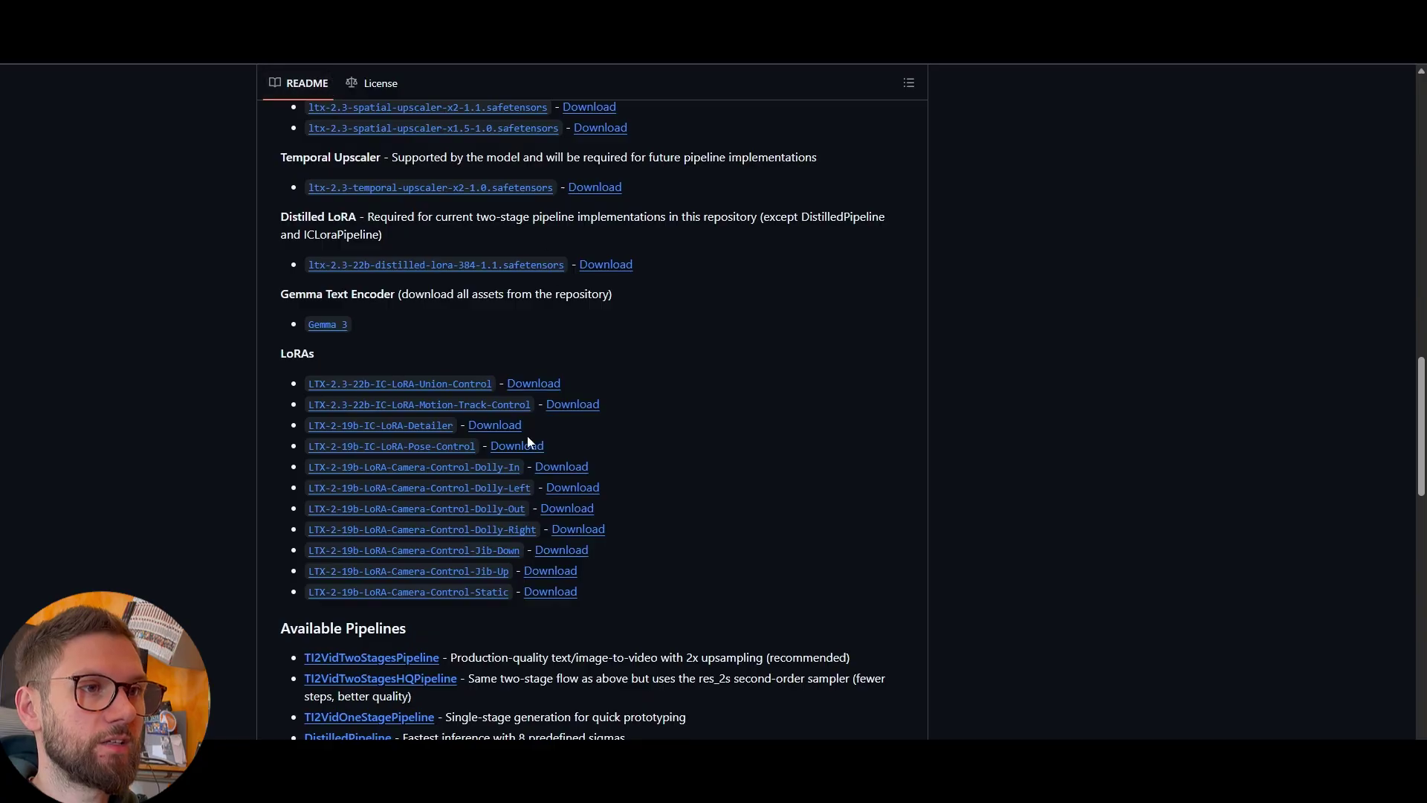
scroll(435, 401, down, 1)
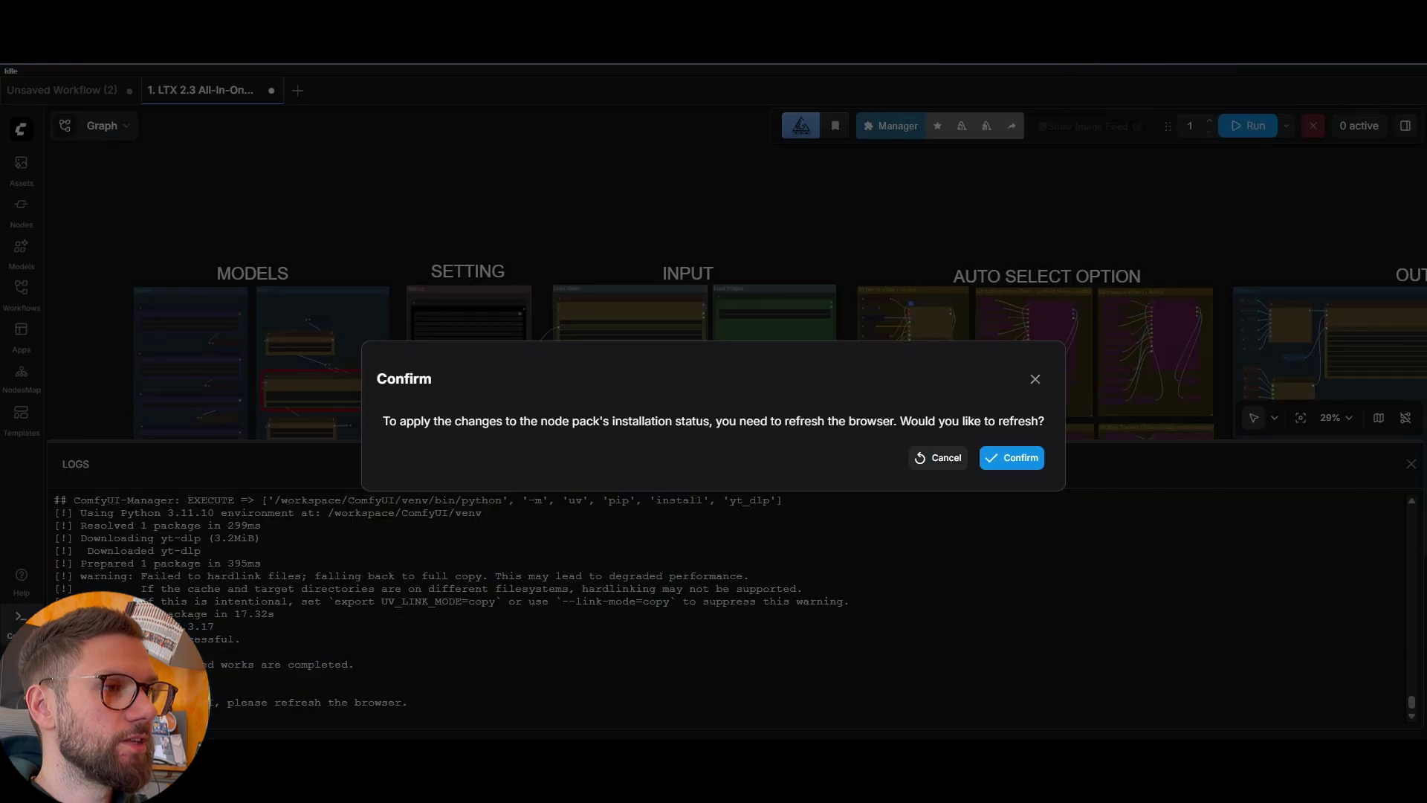
Confirm the browser refresh that applies the node pack installation and reload the ComfyUI page.
click(997, 461)
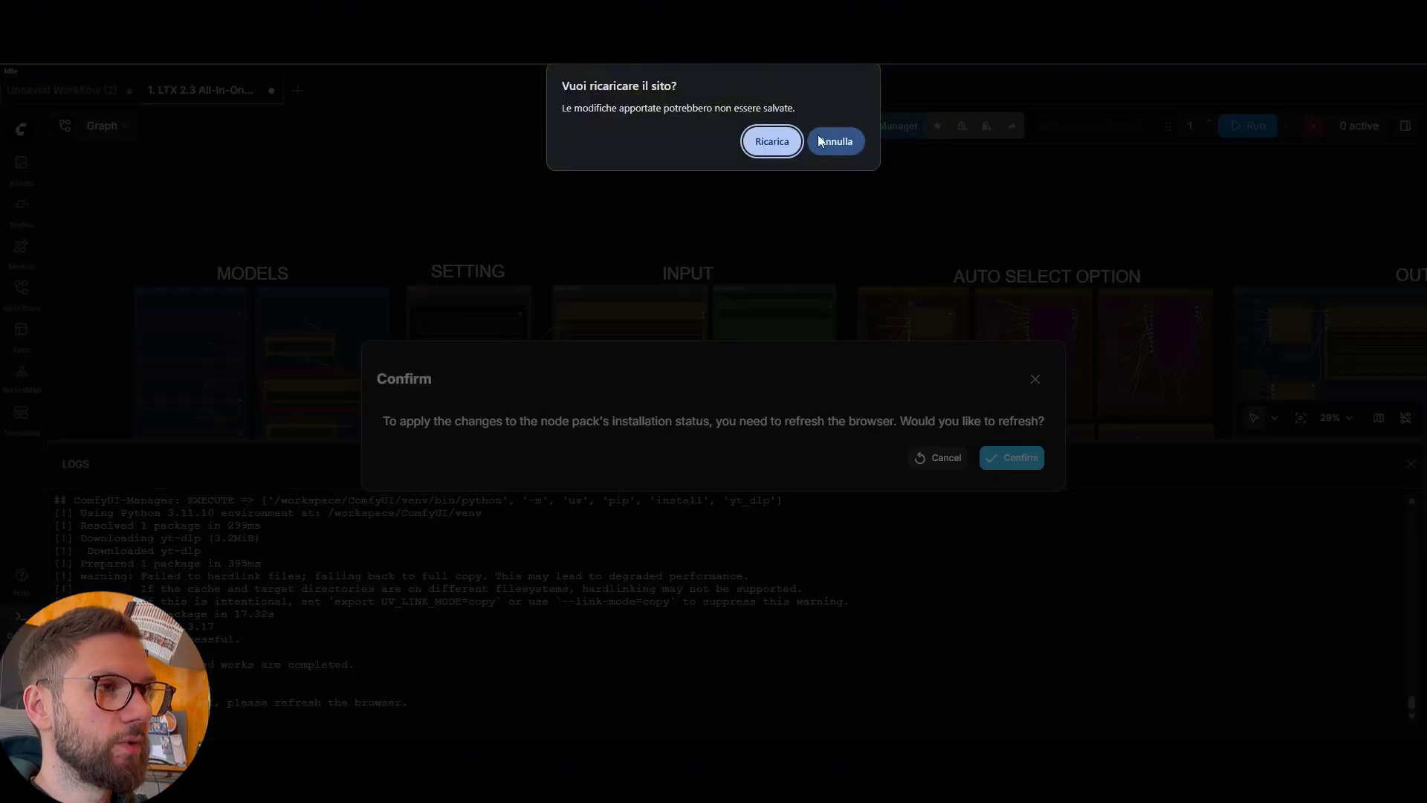
click(789, 141)
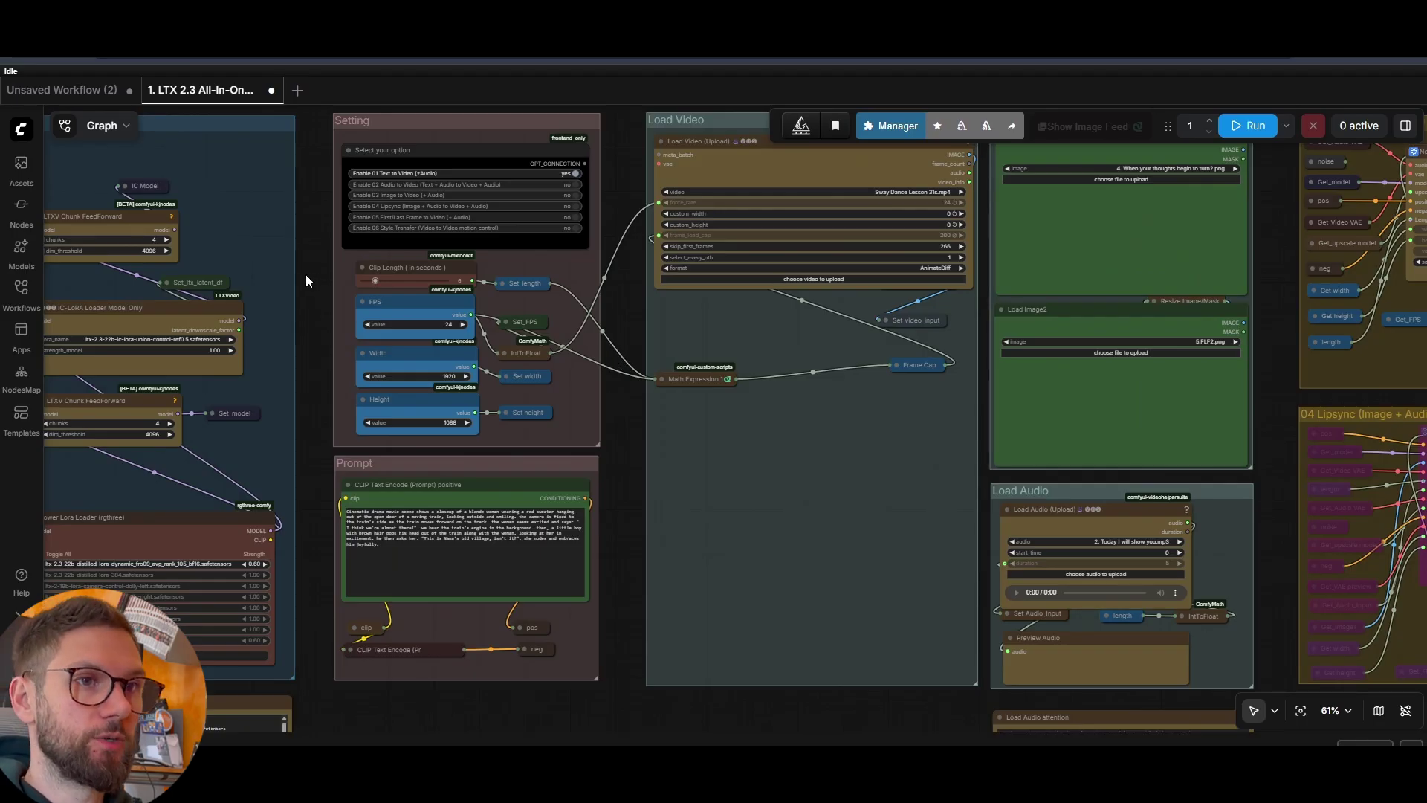
Examine the model loader nodes and the "How to select Model connection" note in the Models section.
drag(305, 274, 497, 291)
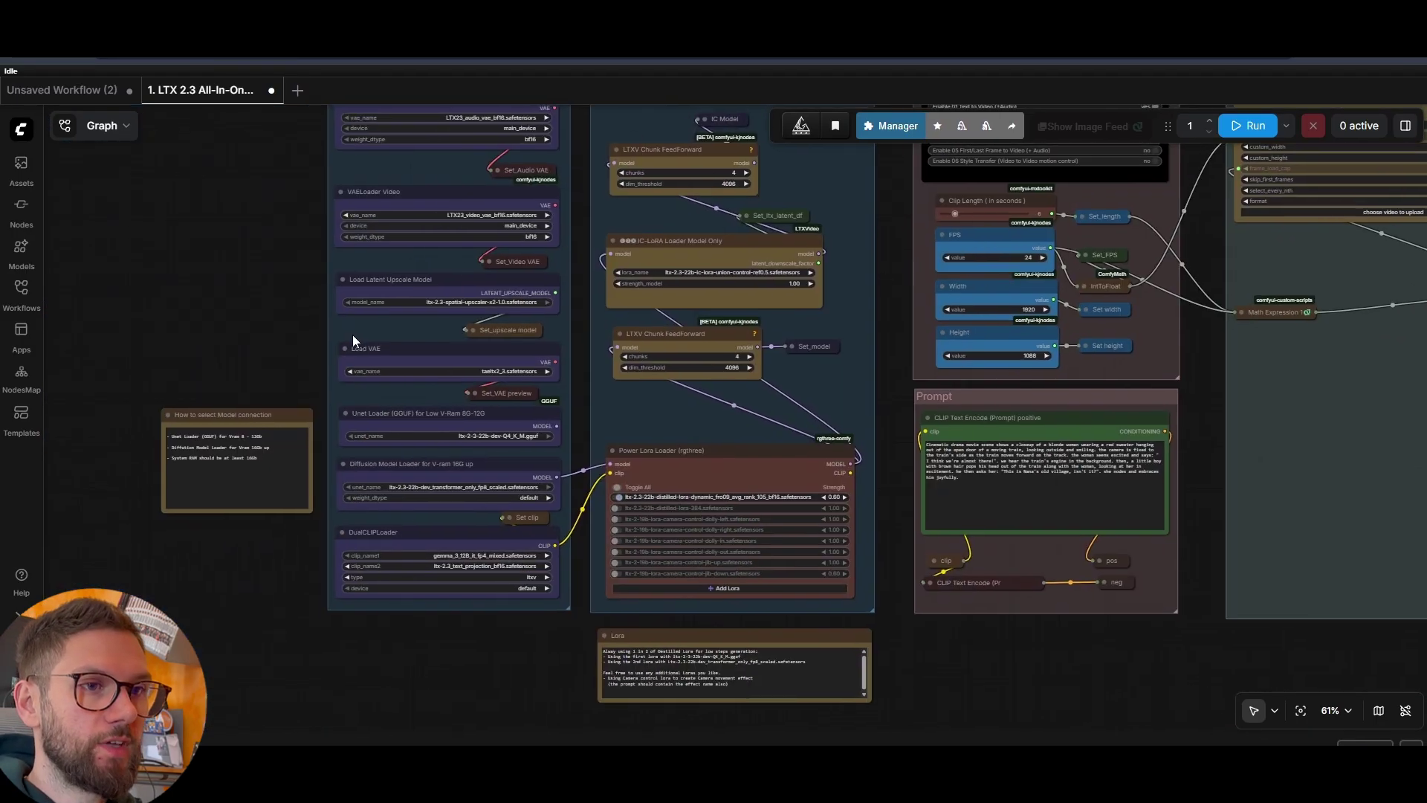
drag(237, 300, 308, 398)
scroll(331, 373, up, 4)
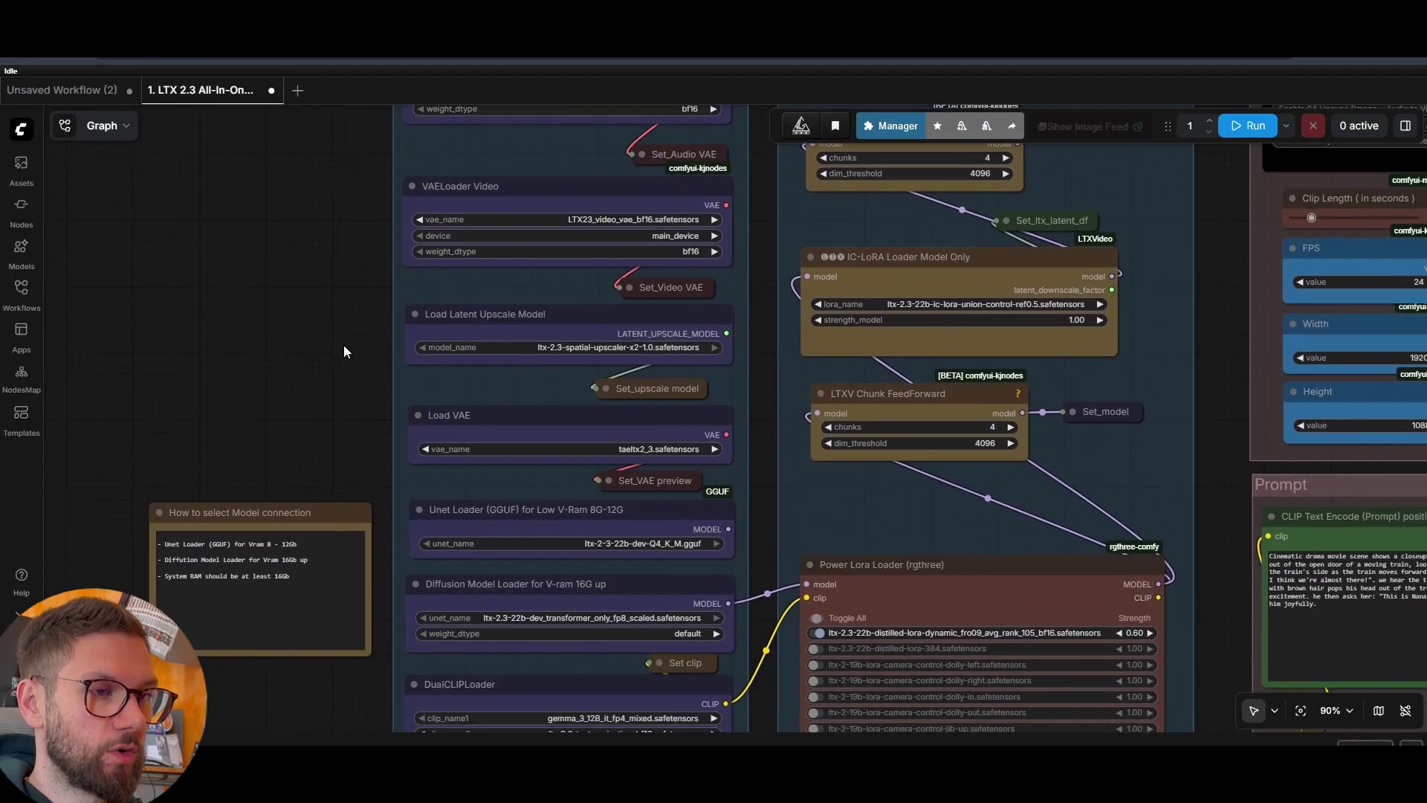
drag(343, 345, 338, 292)
scroll(347, 300, up, 3)
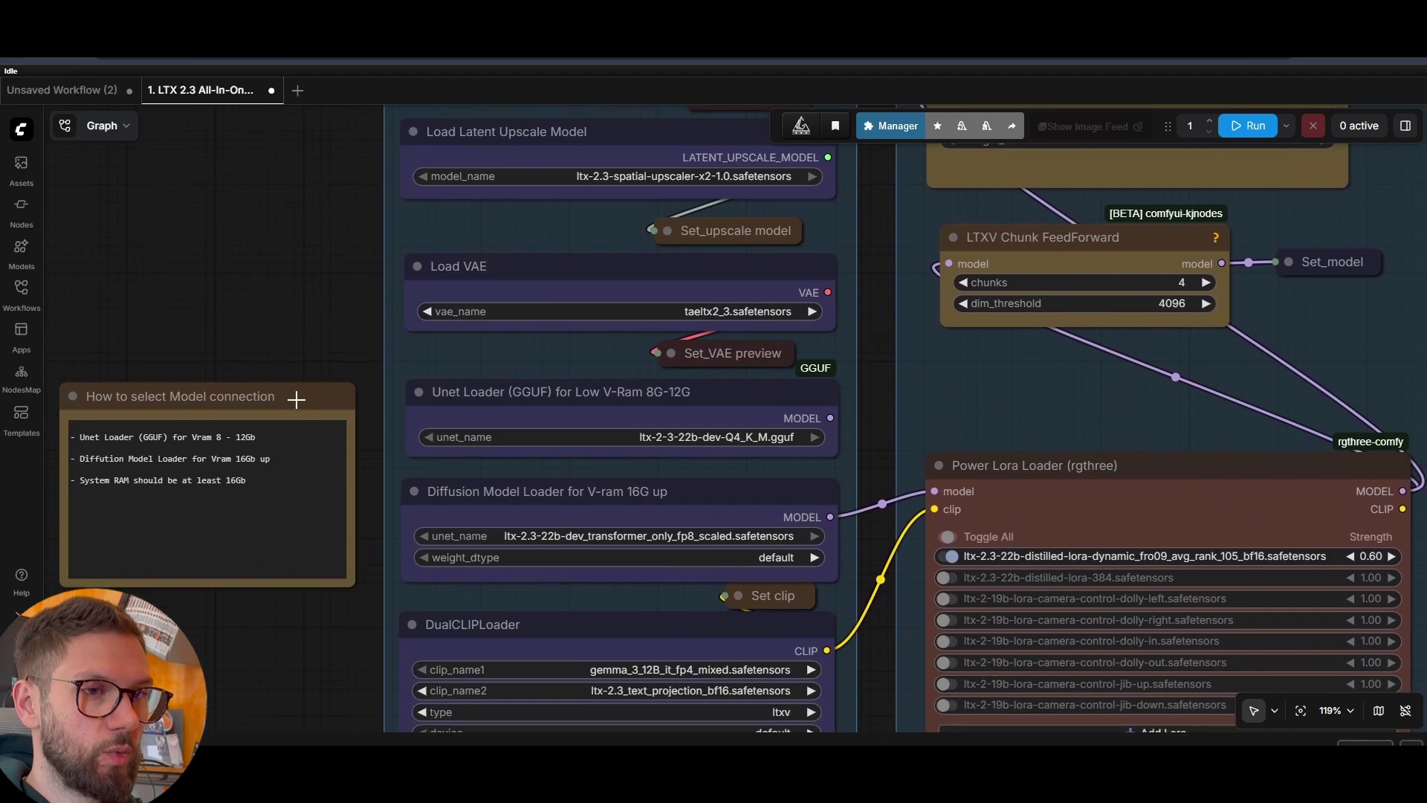
drag(299, 398, 314, 390)
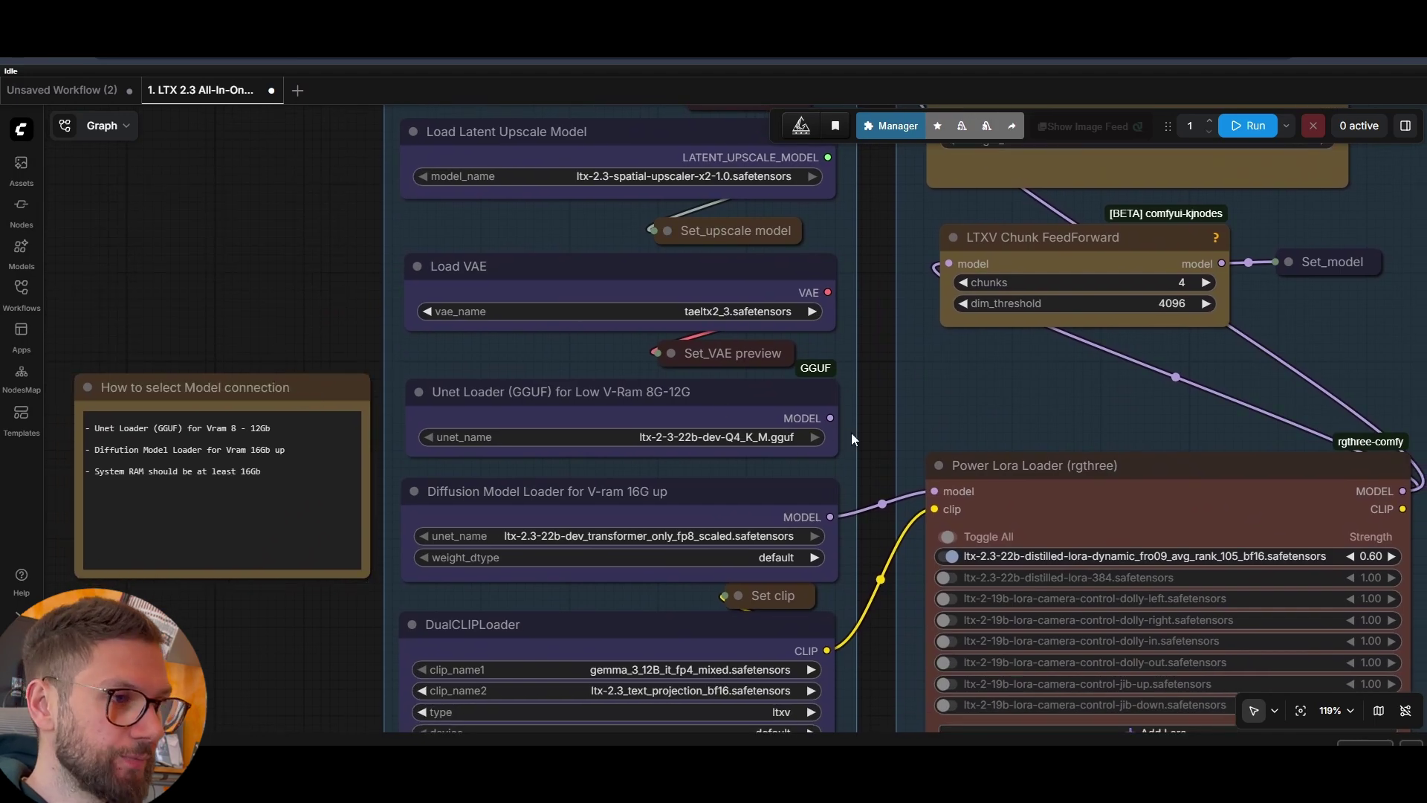
scroll(855, 427, up, 2)
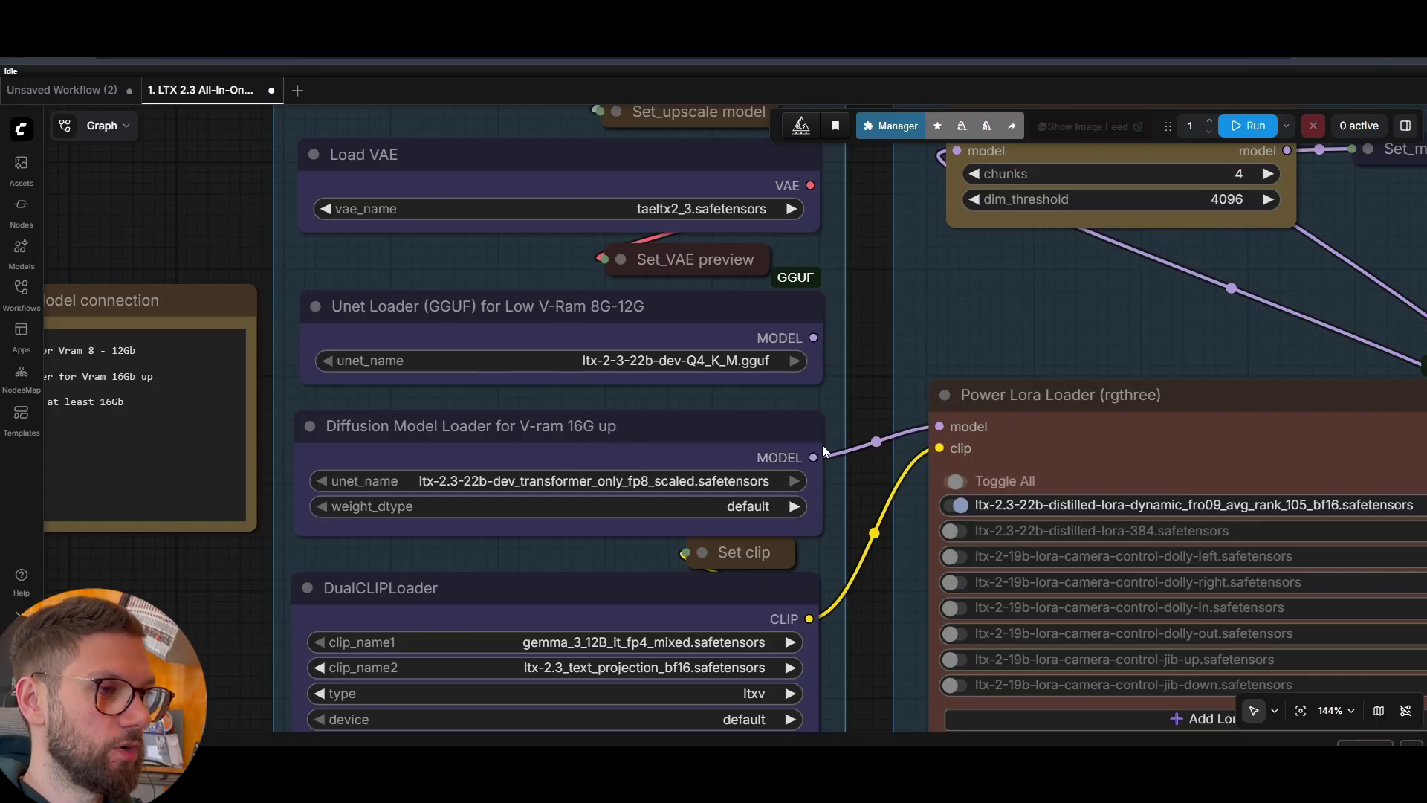
Connect the Unet Loader (GGUF) model output to the Power Lora Loader, and restore the link from the Diffusion Model Loader.
drag(724, 436, 729, 426)
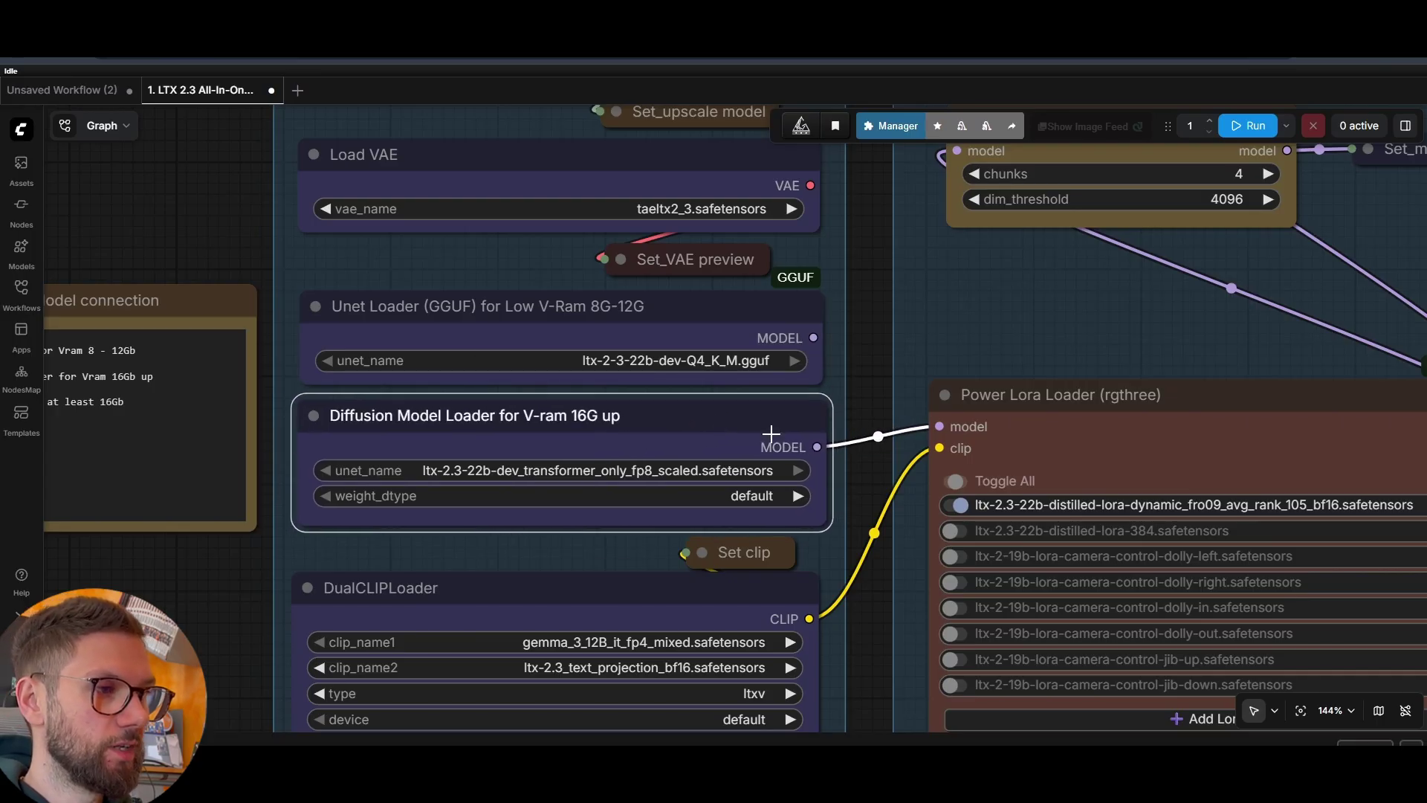
drag(1065, 413, 1058, 408)
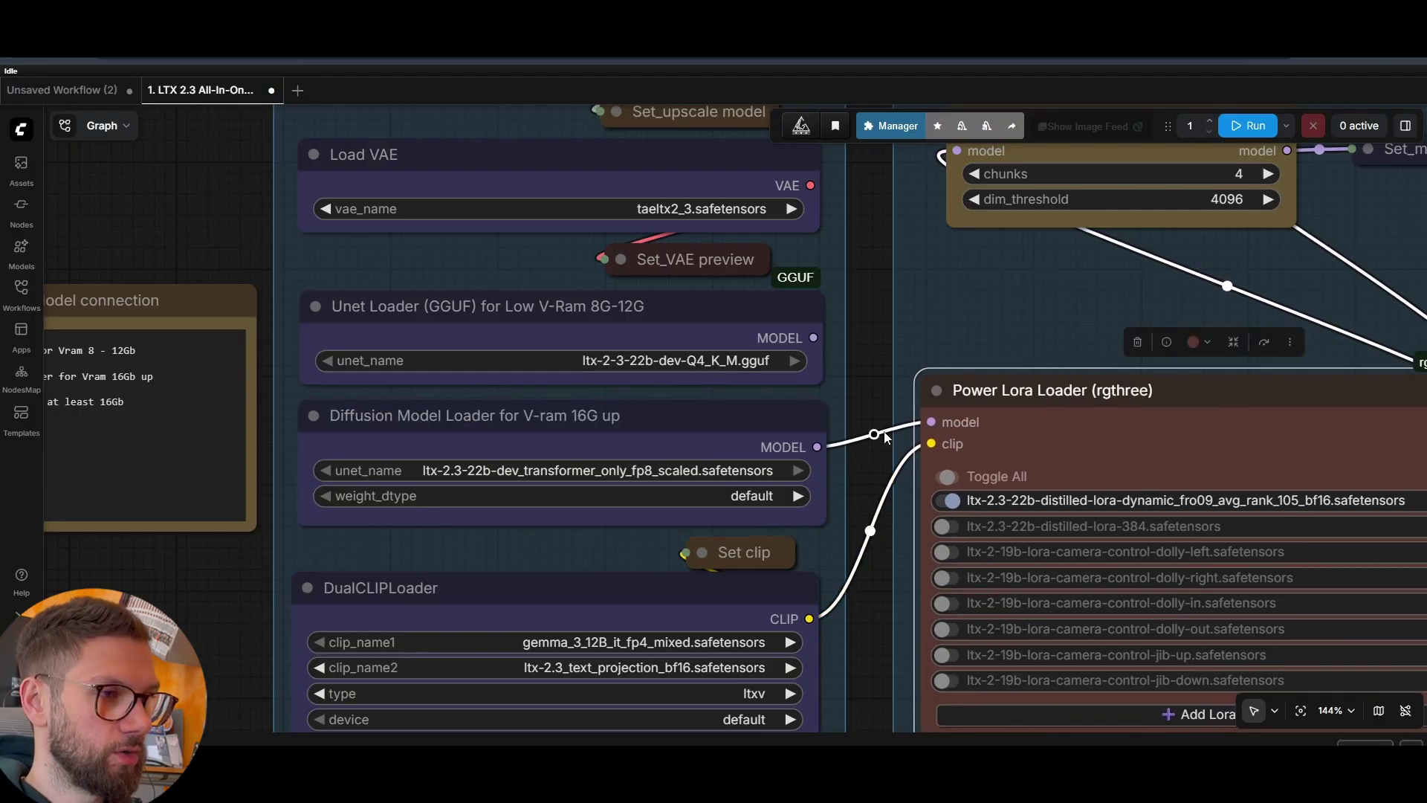
drag(608, 330, 608, 327)
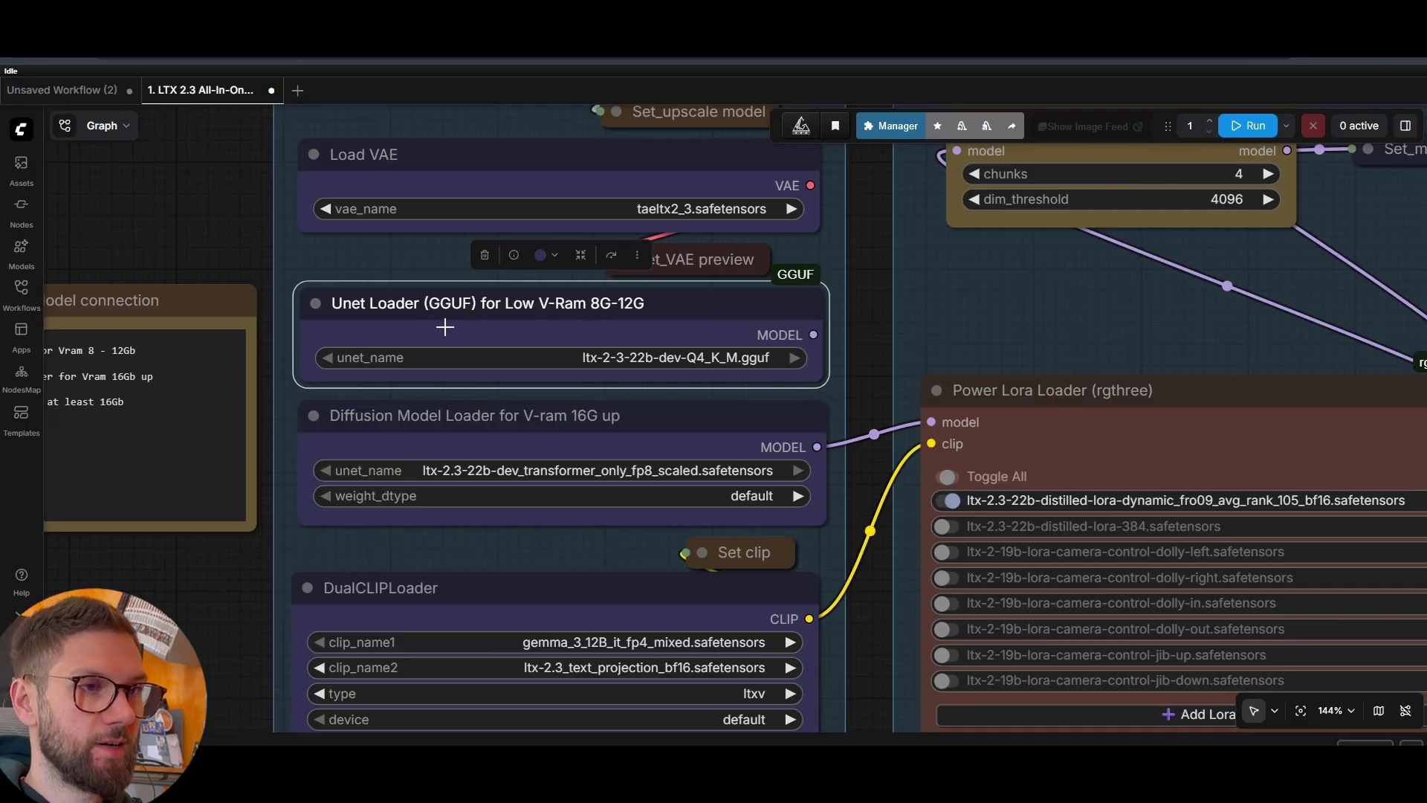
drag(813, 335, 931, 422)
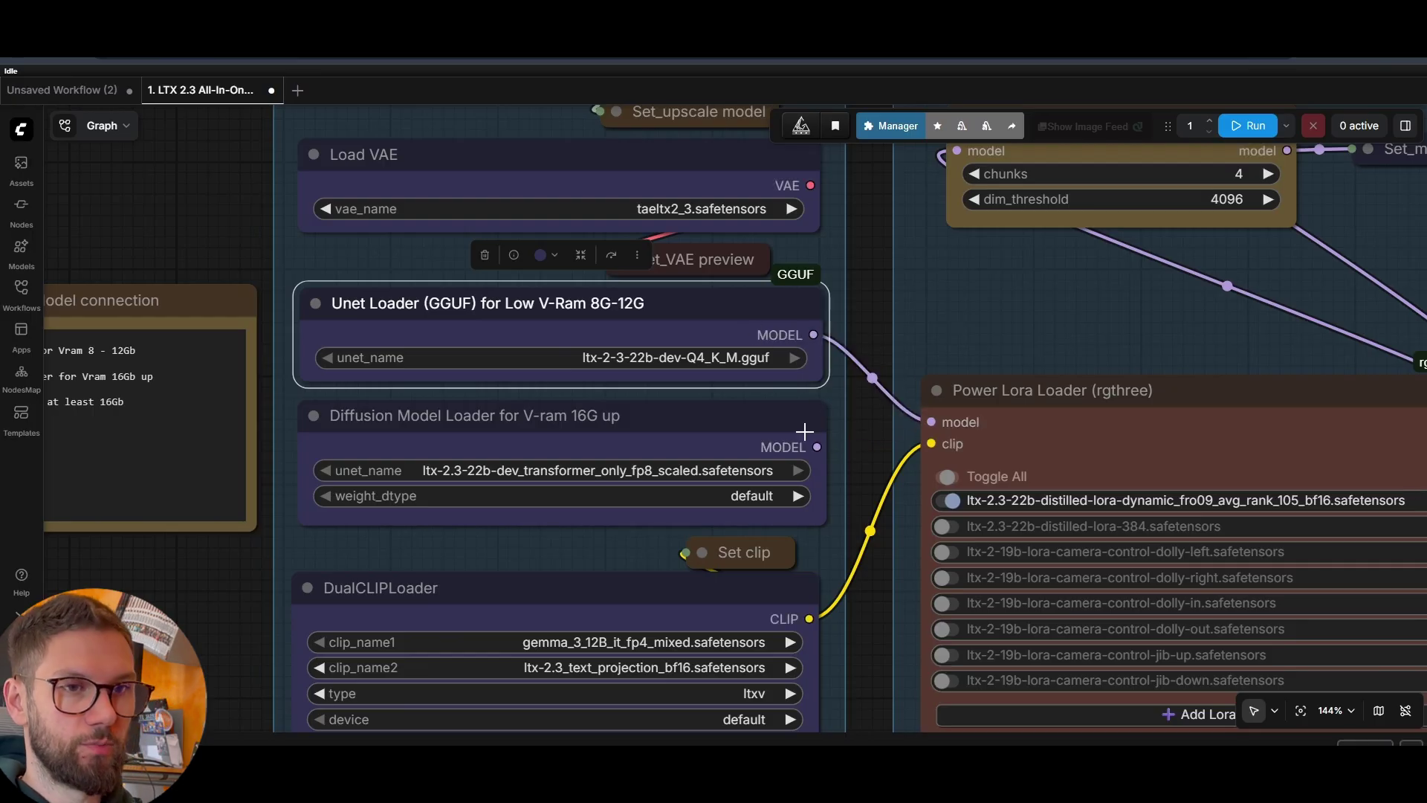
drag(816, 447, 929, 424)
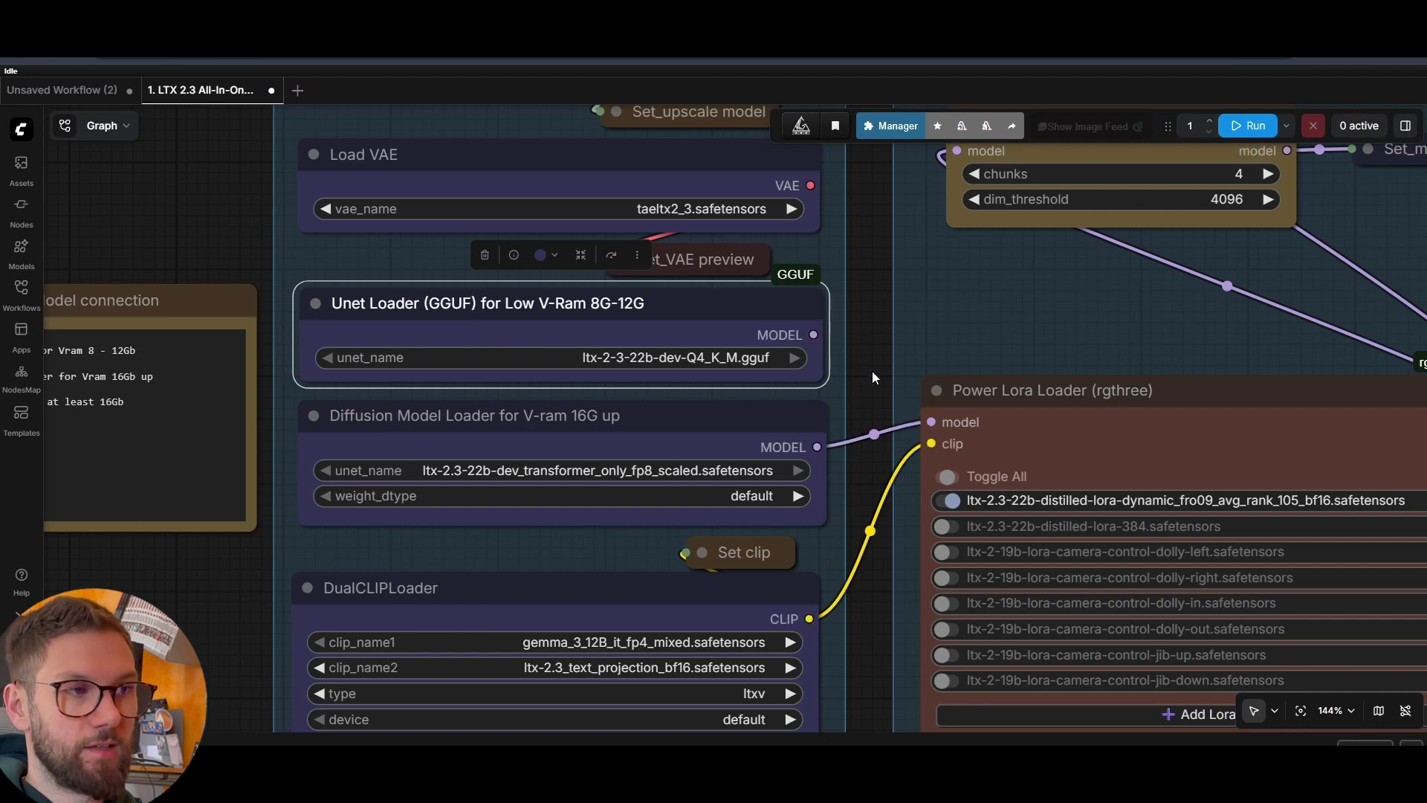
Examine the Setting group and the six generation modes listed in its "Select your option" node.
scroll(872, 374, down, 4)
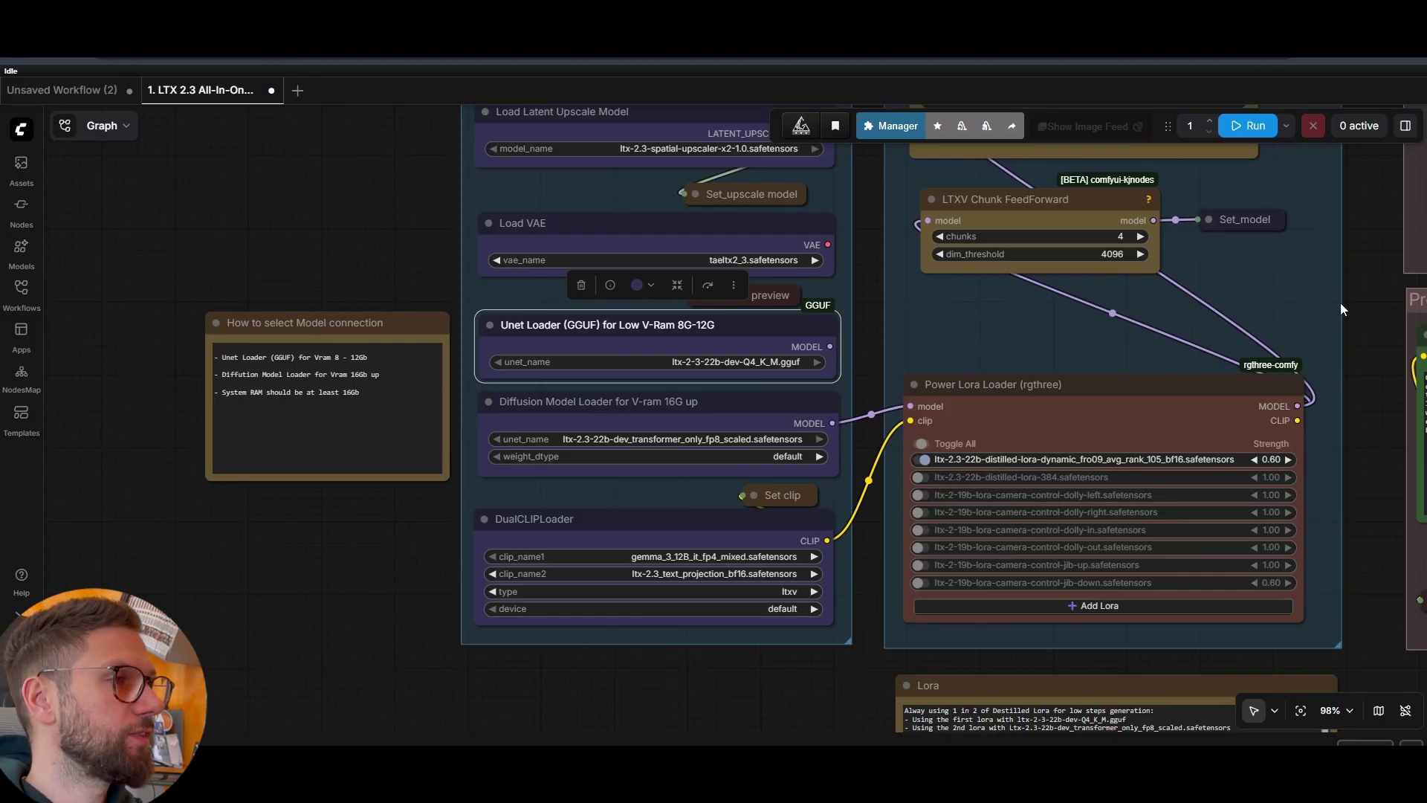
drag(1340, 309, 751, 401)
drag(1256, 321, 1033, 573)
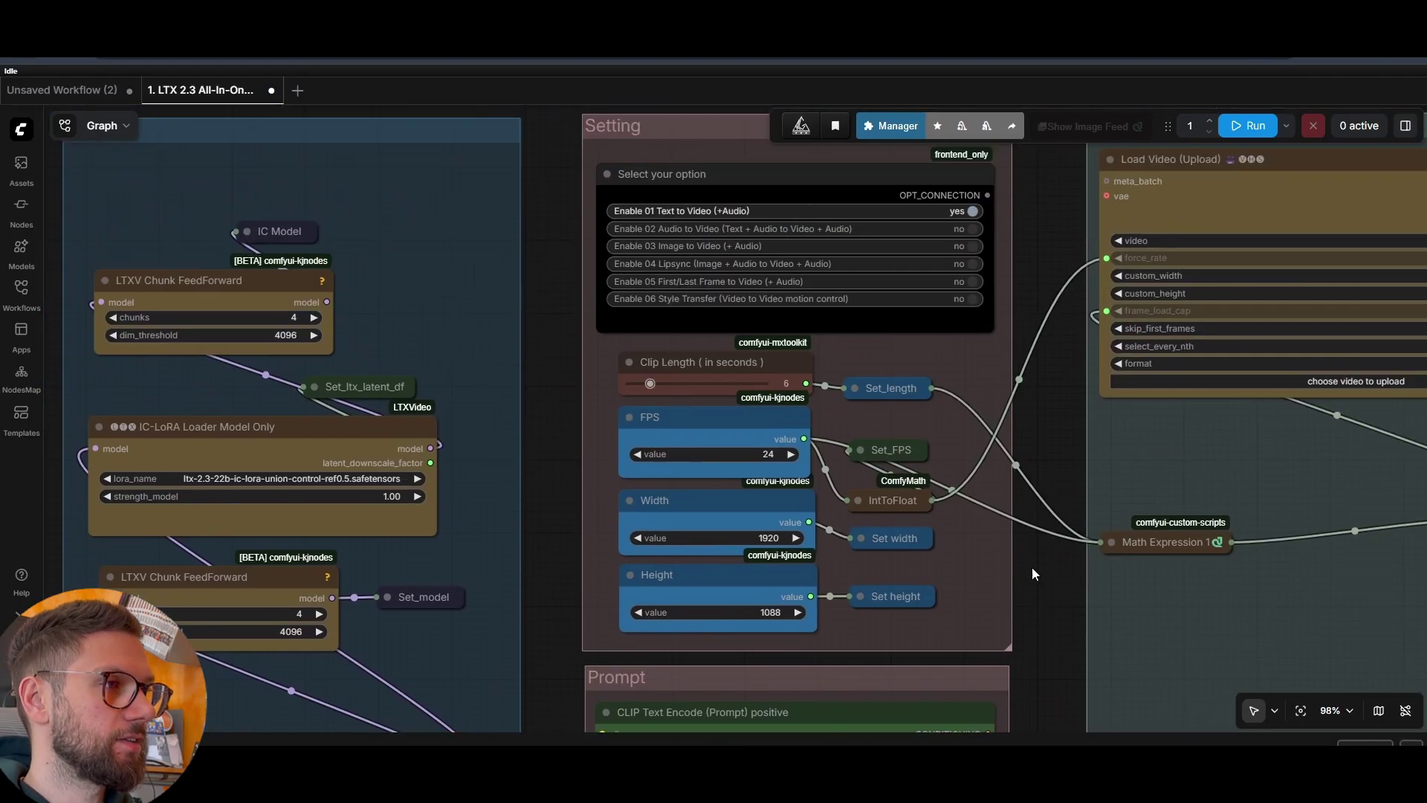
scroll(1031, 254, up, 1)
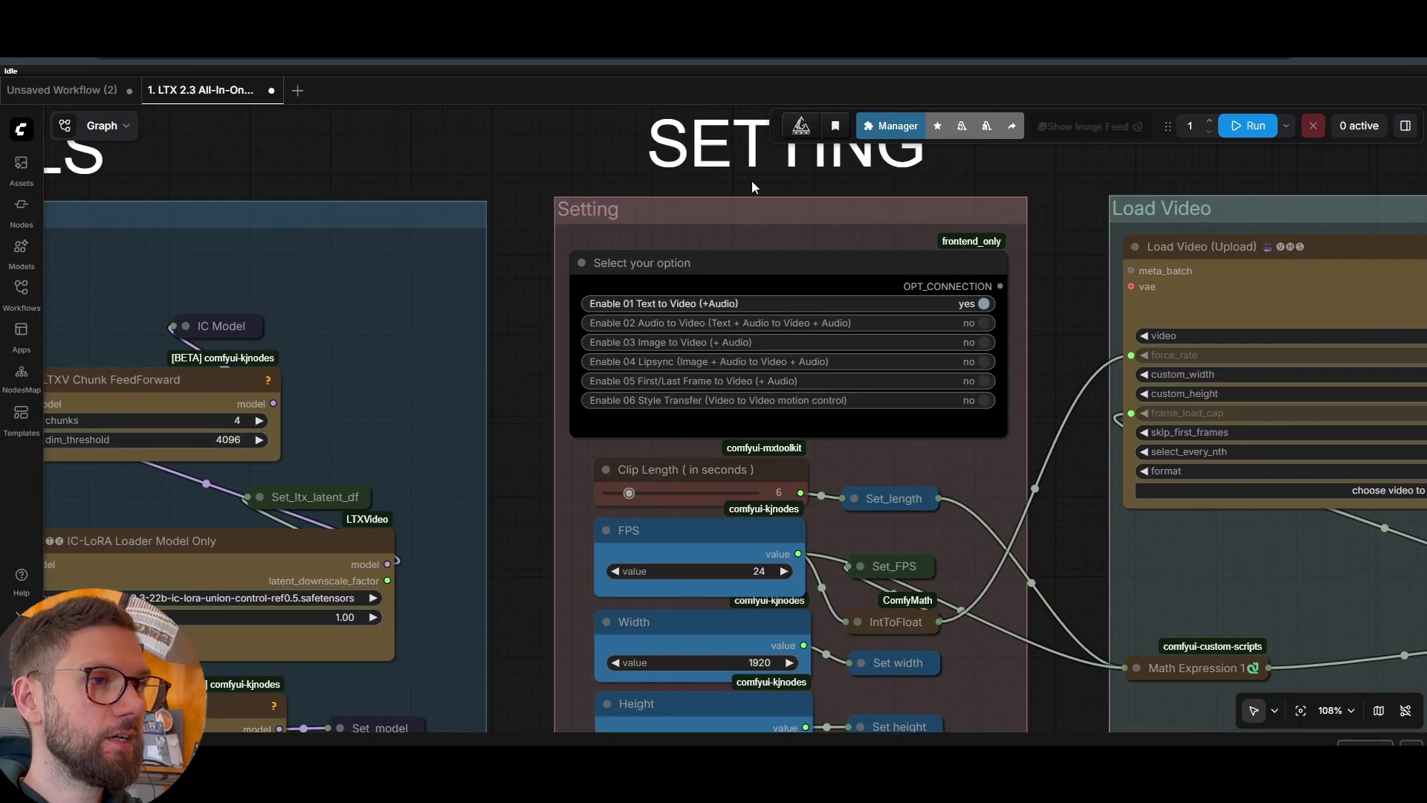
scroll(1019, 243, down, 2)
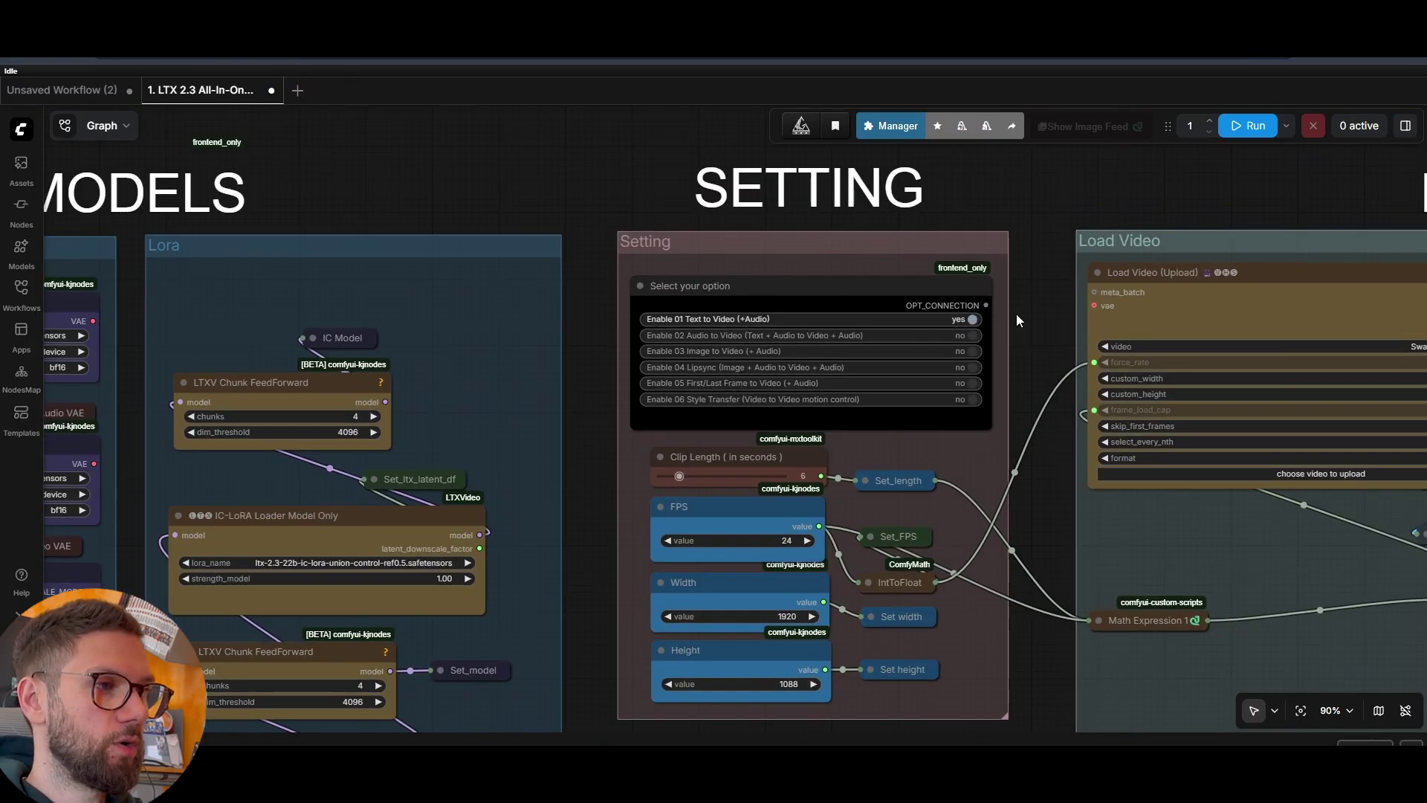
scroll(1015, 313, up, 1)
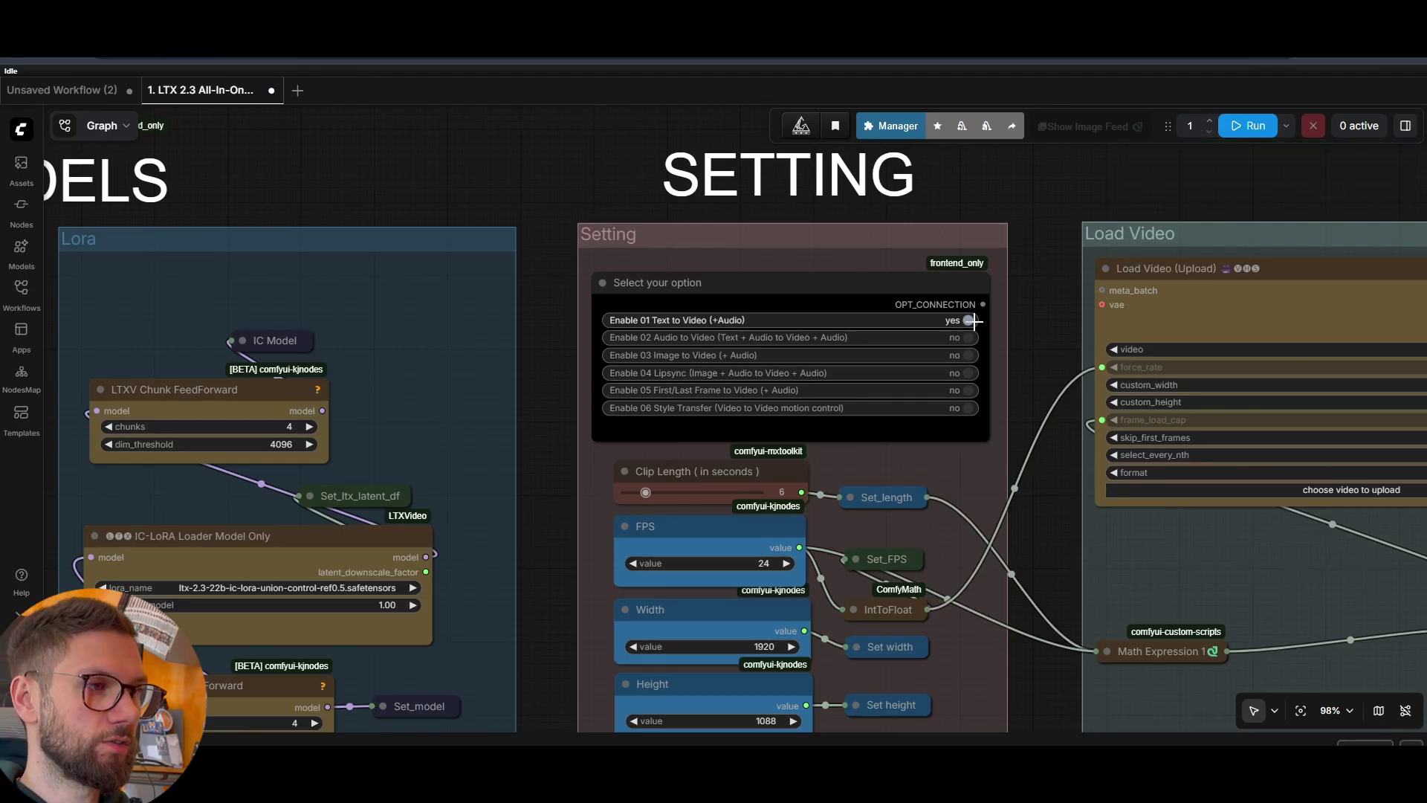
scroll(970, 321, up, 4)
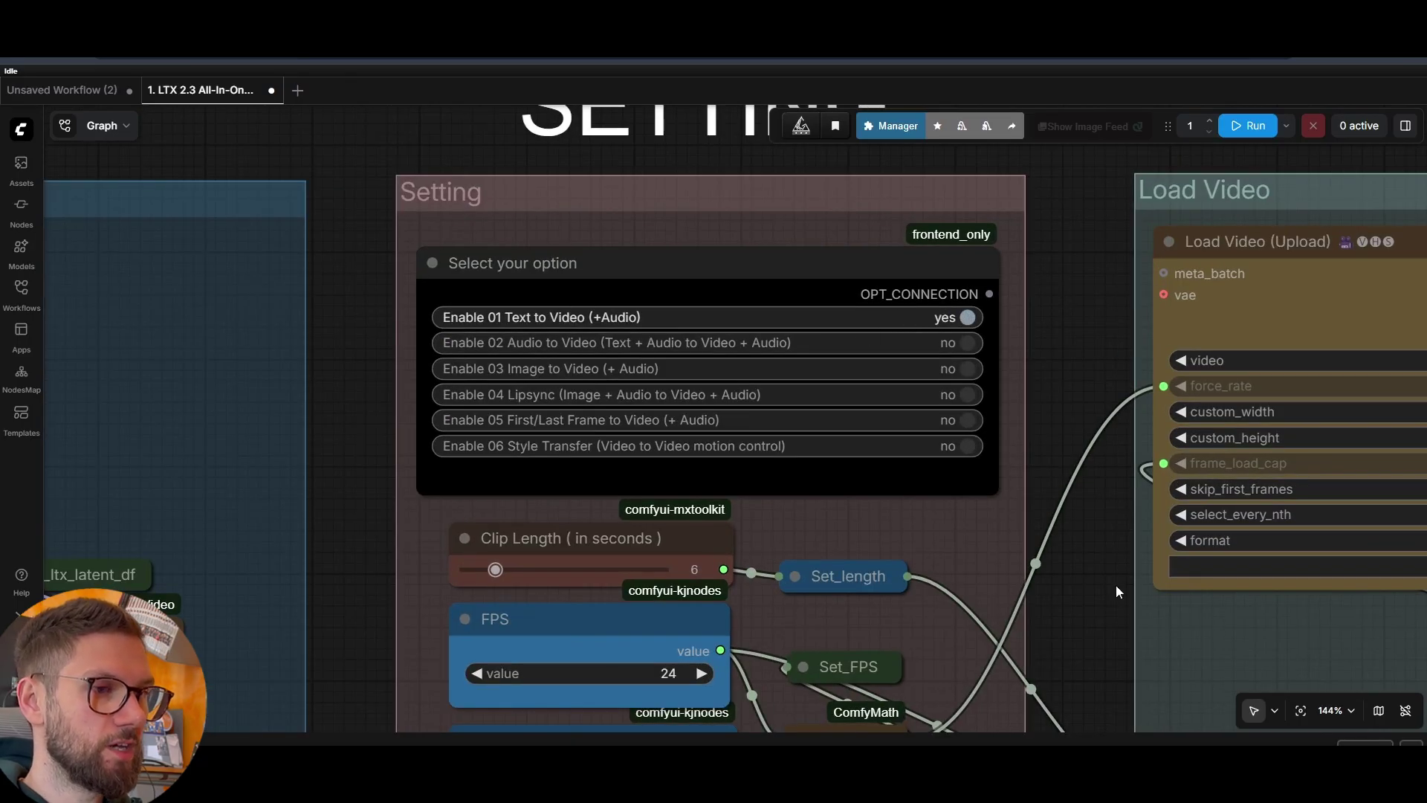
Set the clip length to 7 seconds and return it to 6 seconds.
scroll(1116, 592, down, 5)
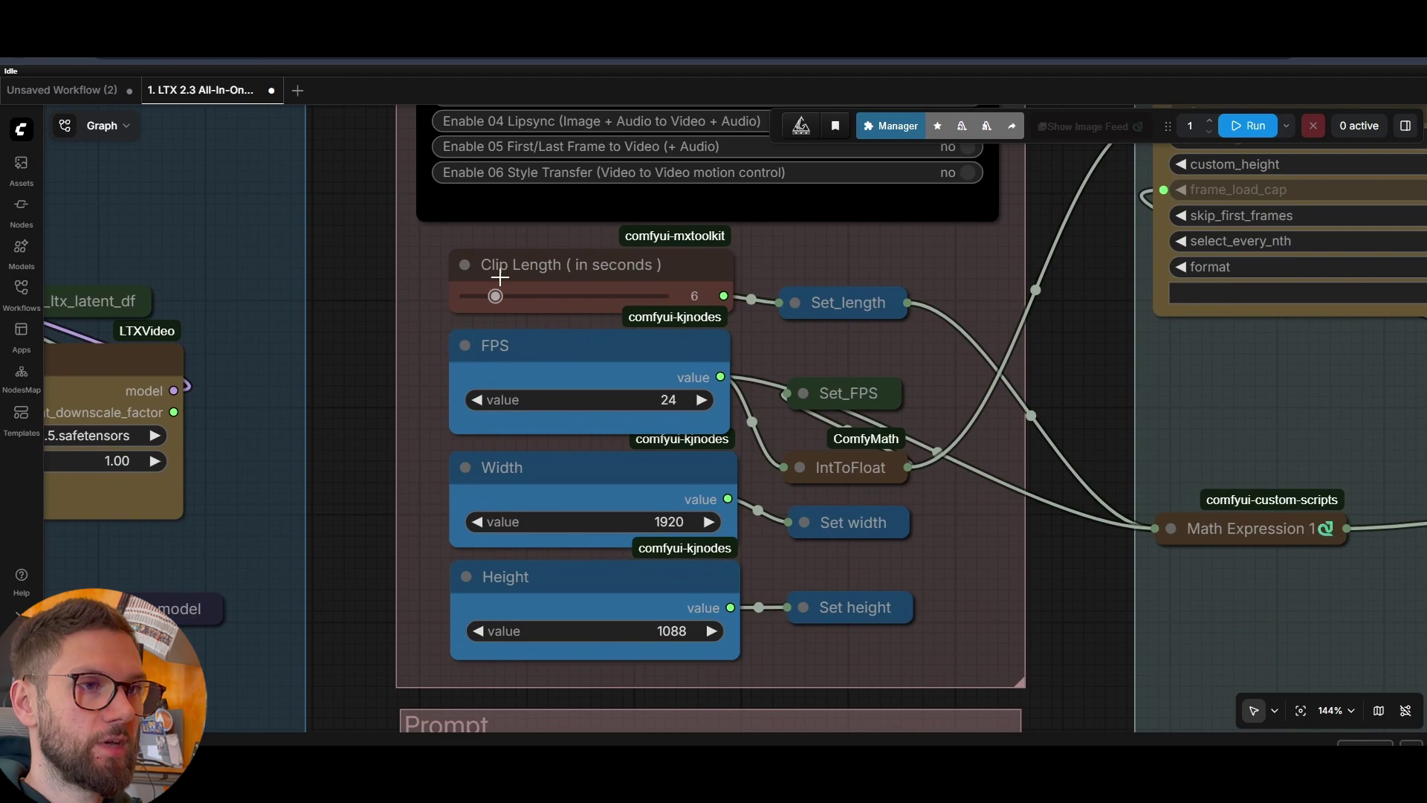
click(503, 296)
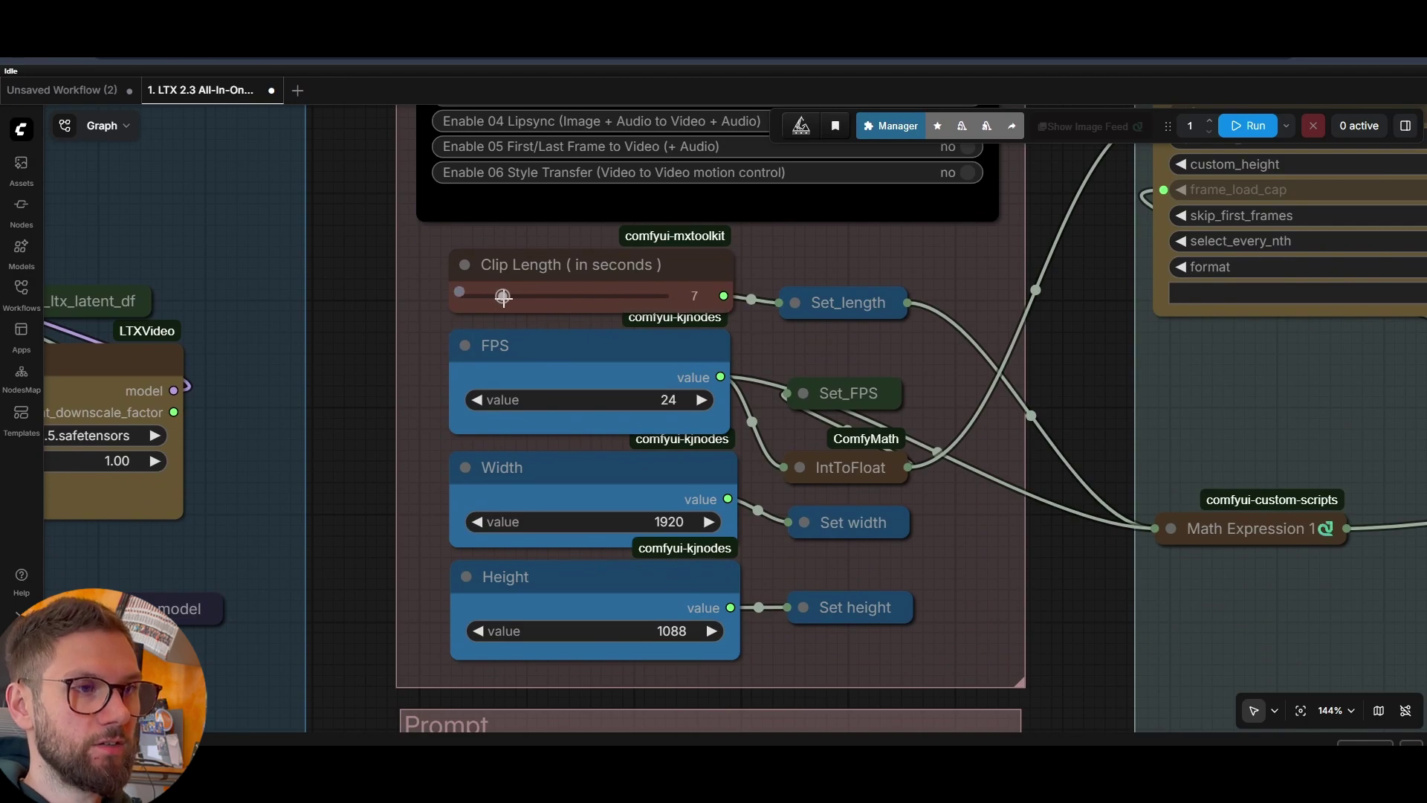
mouse_move(503, 296)
mouse_down()
mouse_move(630, 296)
mouse_move(495, 296)
mouse_up()
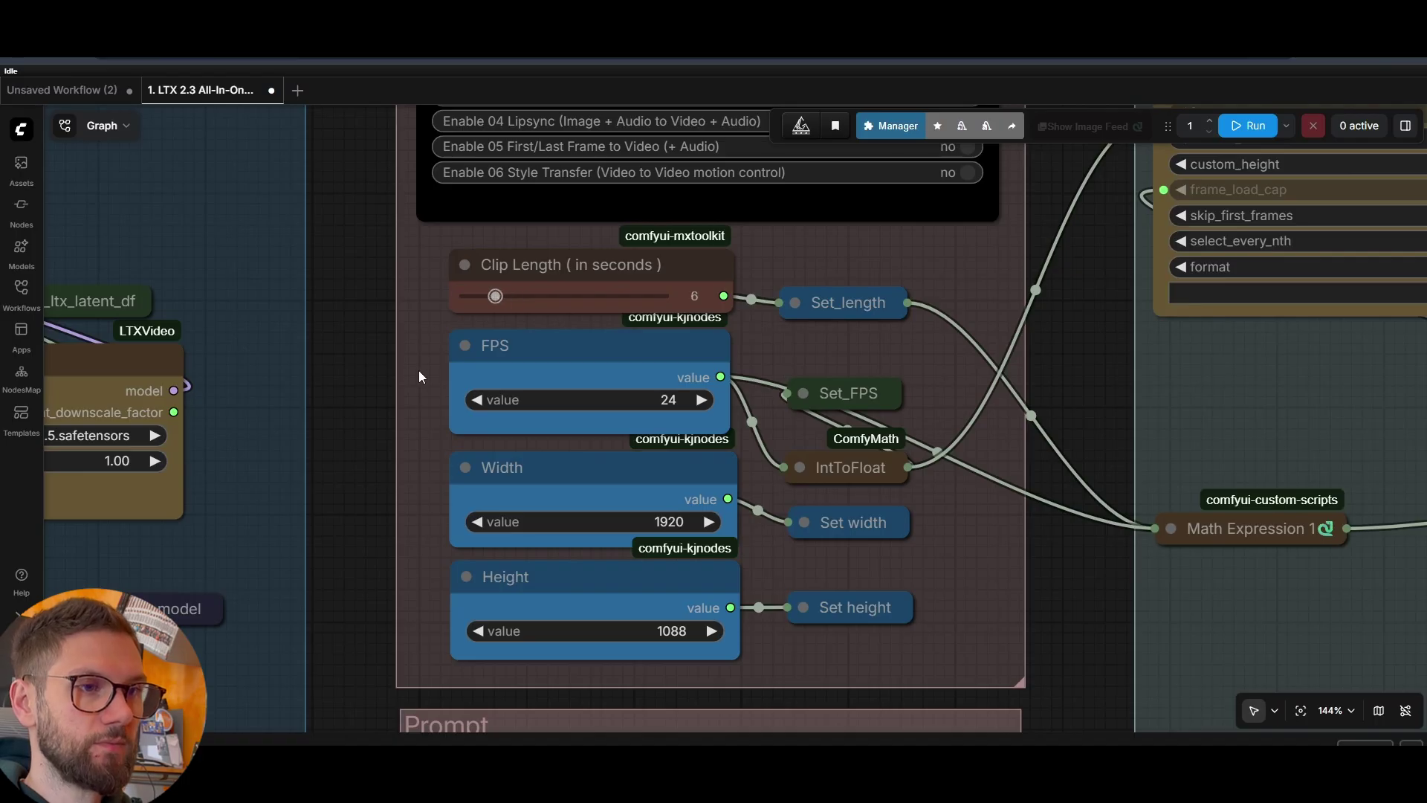
Replace the positive prompt with a cinematic handheld shot of a crowded Tokyo street at night, including layered city ambience and soft electronic music audio.
scroll(954, 395, down, 3)
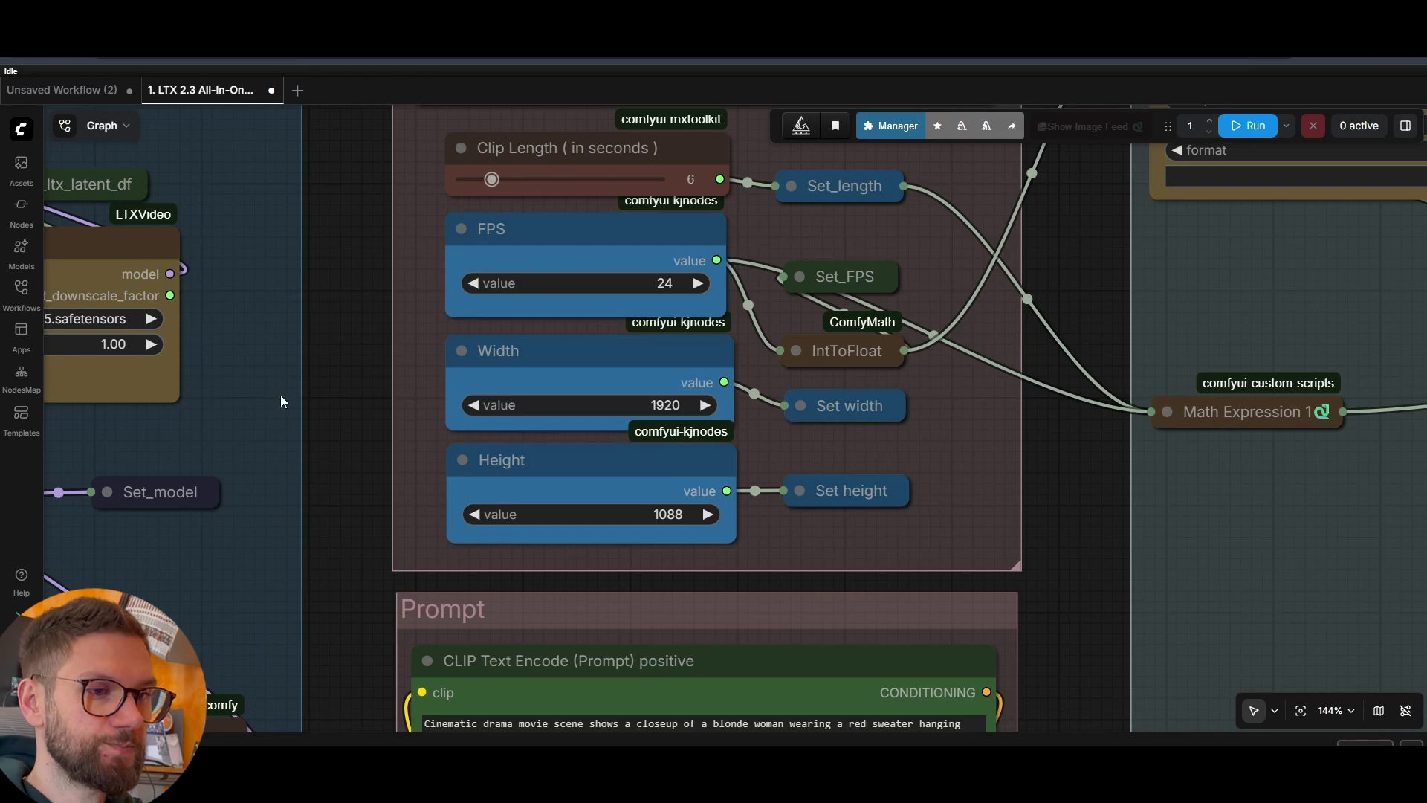
scroll(1070, 550, down, 3)
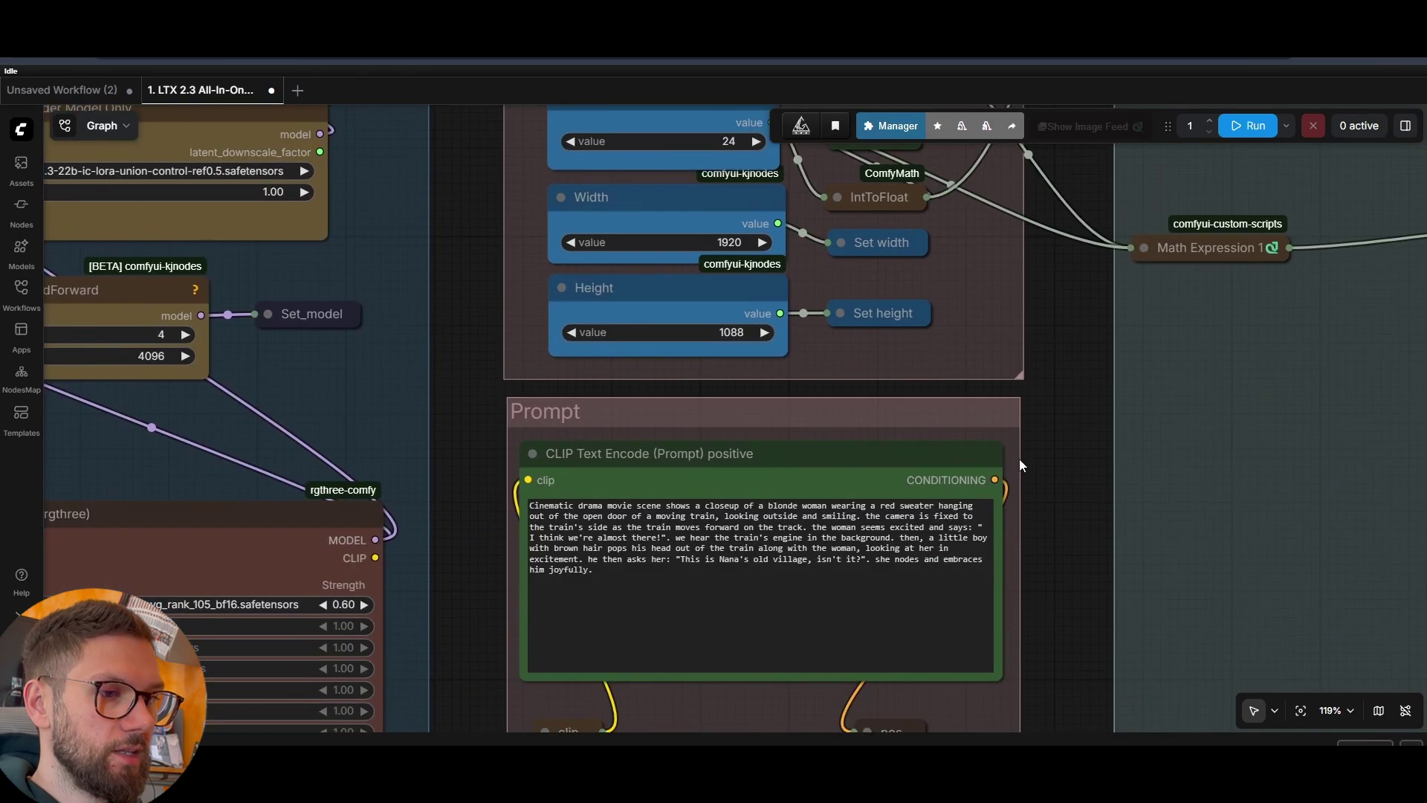
scroll(1066, 529, down, 3)
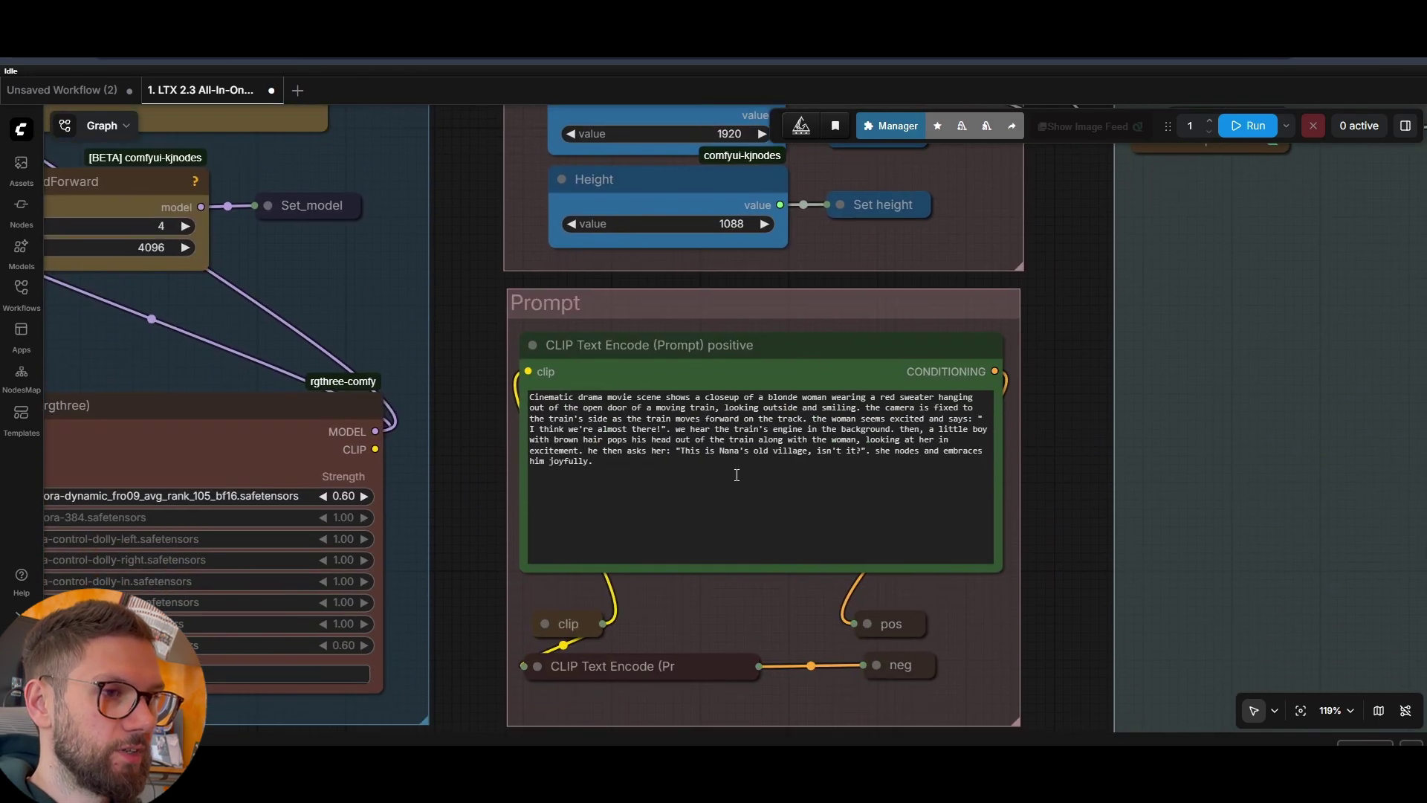
click(613, 464)
key(ctrl+a)
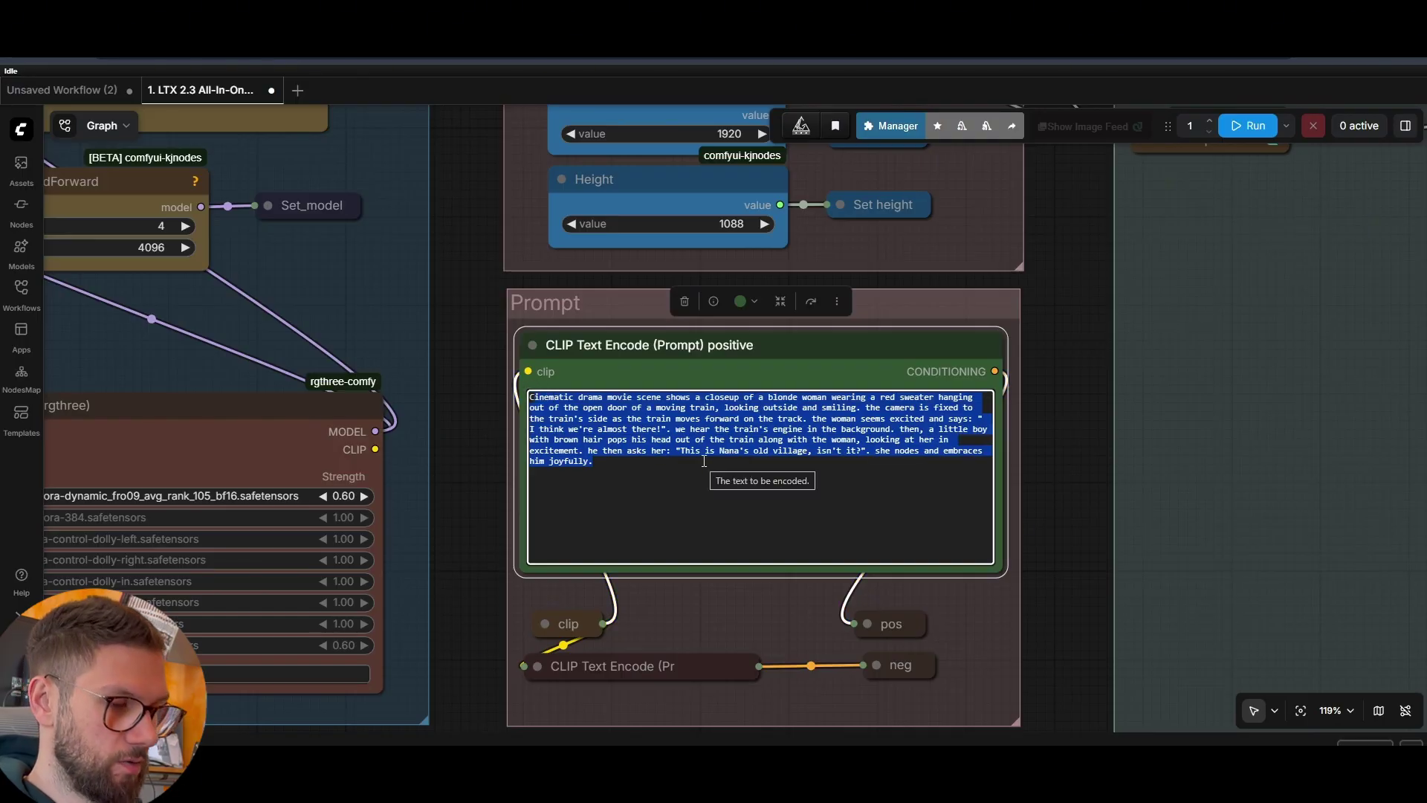
key(BackSpace)
text(A cinematic handheld shot of a crowded Tokyo street at night, neon lights reflecting on wet asphalt, people walking with umbrellas, shallow depth of field, realistic motion blur. A young woman in a black coat walks past camera in slow motion, slight breeze moving her hair. Audio: layered city ambience, distant chatter, footsteps splashing in puddles, soft electronic music fading in, passing car whoosh synced with motion.)
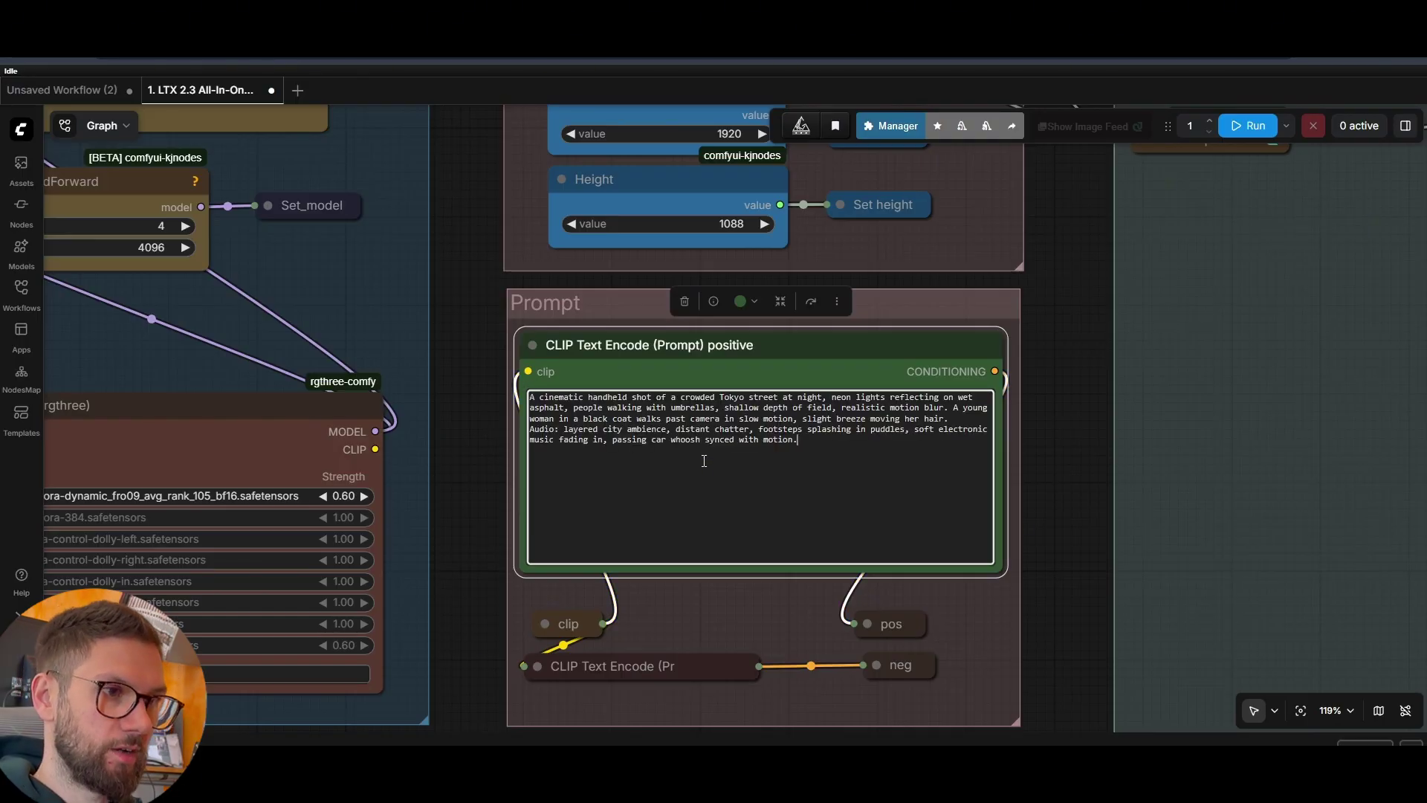
click(1082, 421)
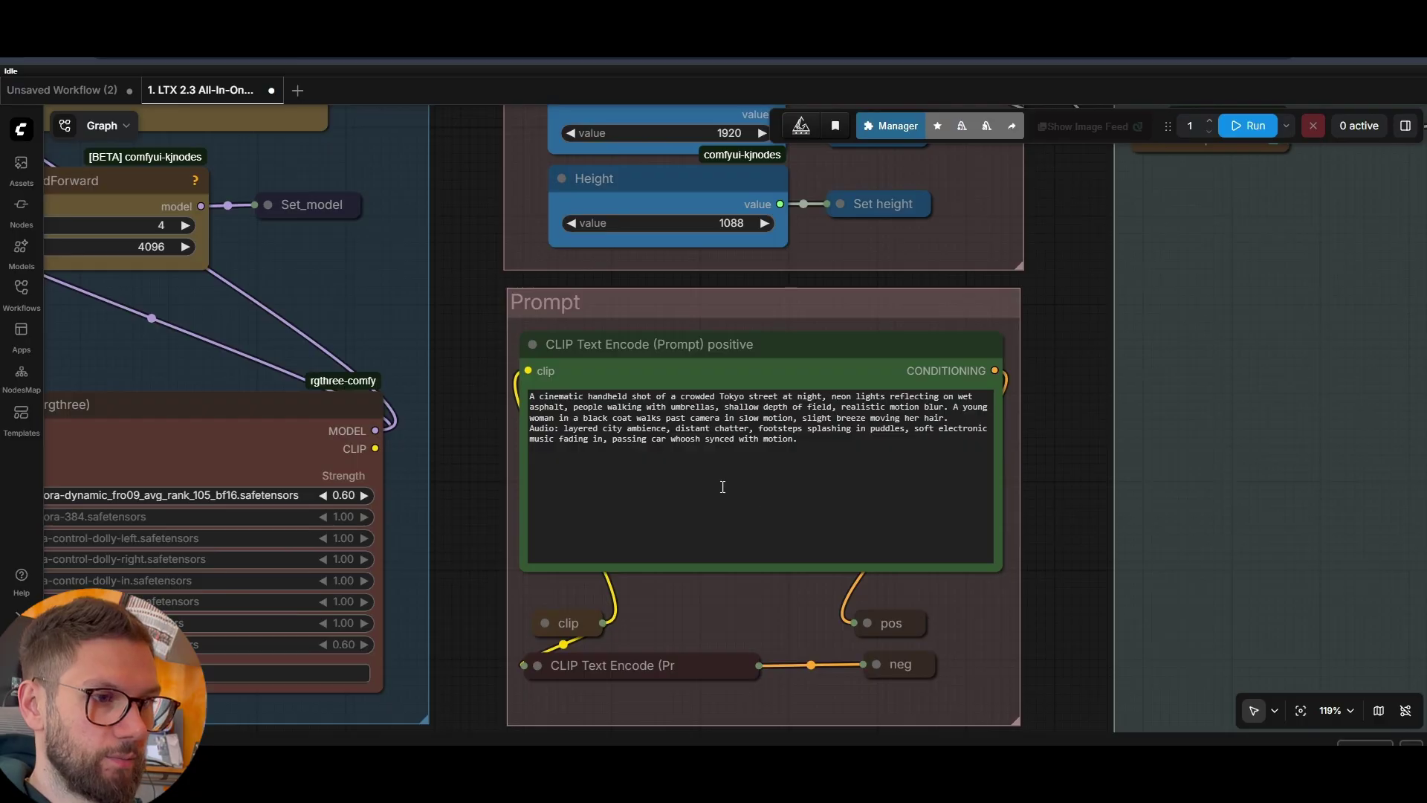
Examine the workflow's Input section, its Auto Select Option groups and the video output preview.
scroll(1055, 413, down, 8)
drag(1051, 370, 776, 531)
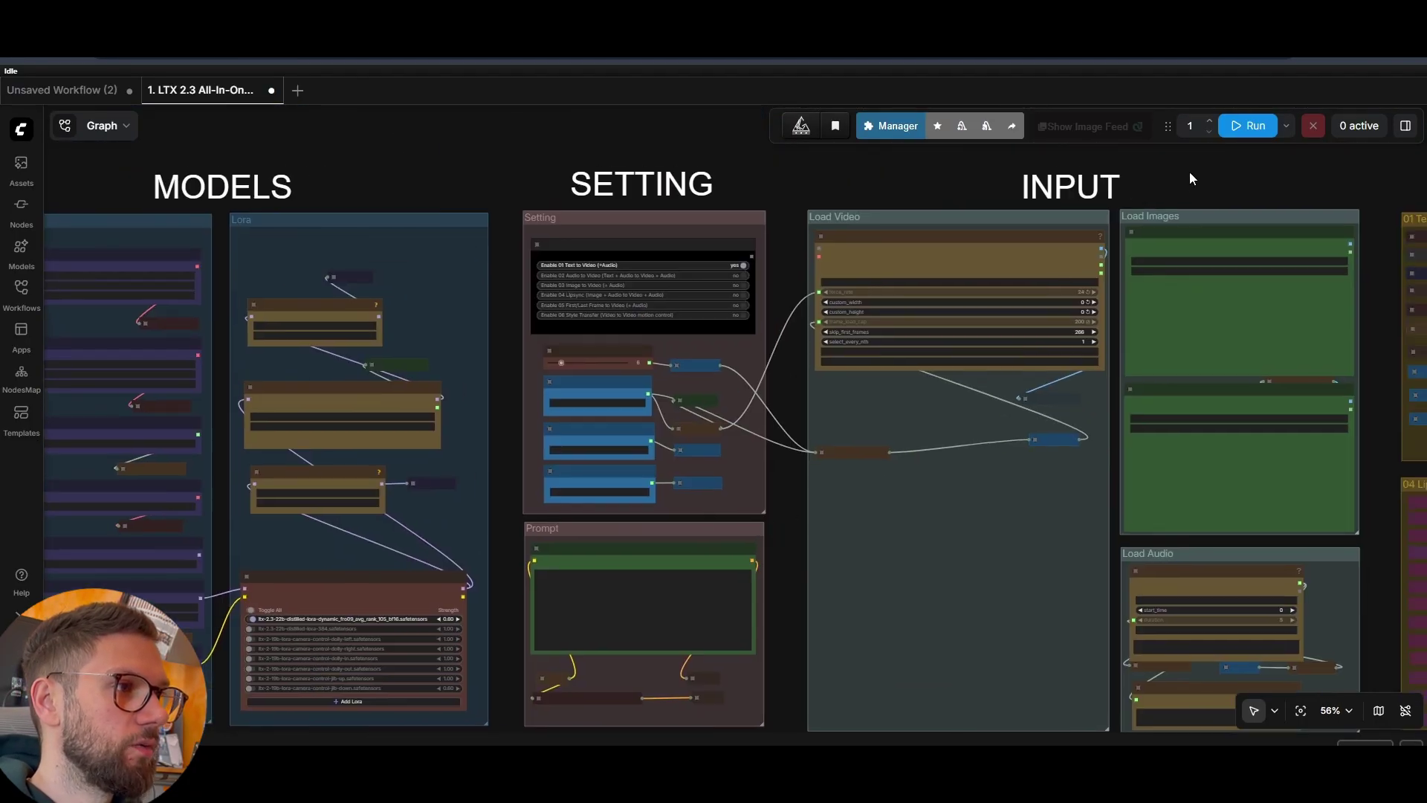
scroll(1189, 178, up, 5)
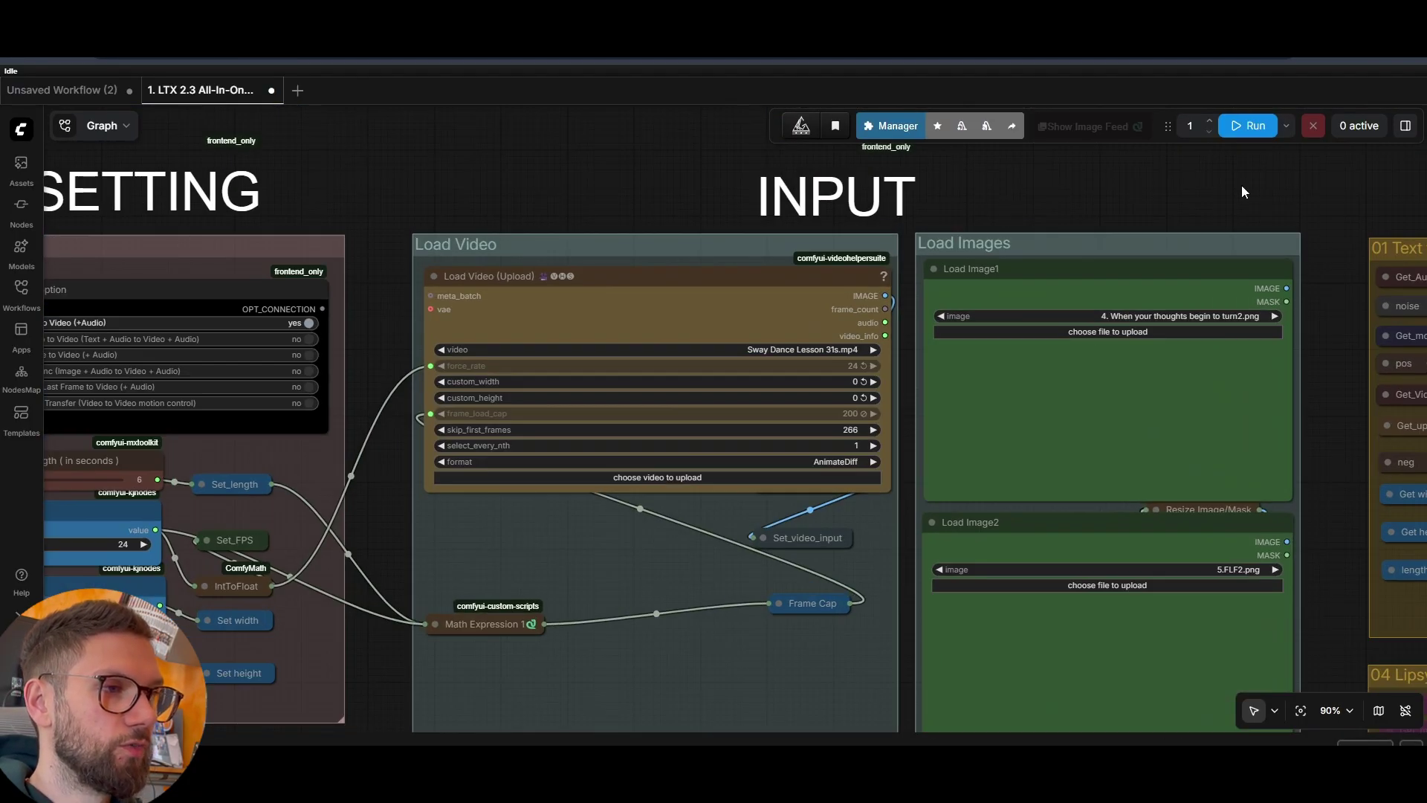
drag(1242, 191, 943, 252)
scroll(1059, 227, down, 10)
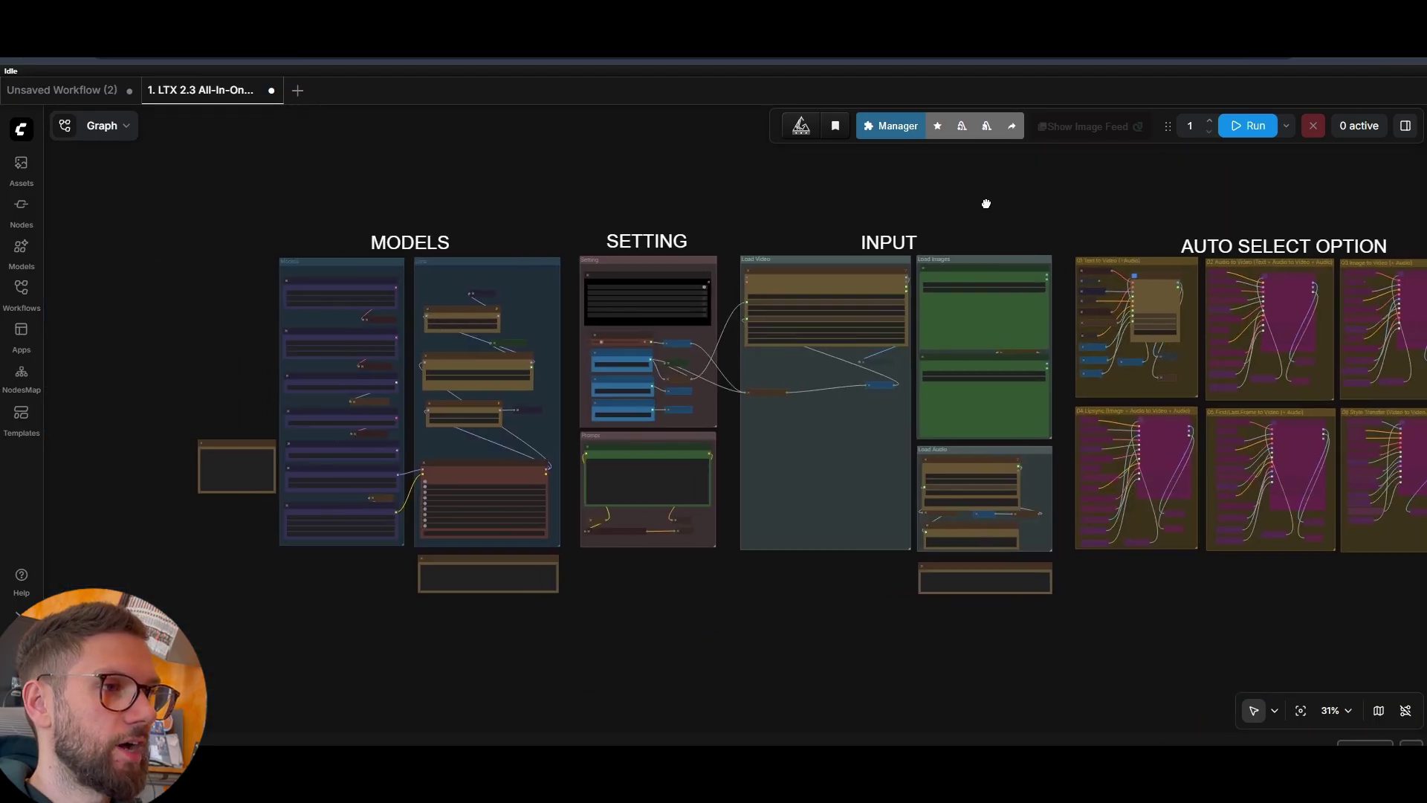
drag(985, 201, 835, 194)
scroll(568, 208, up, 7)
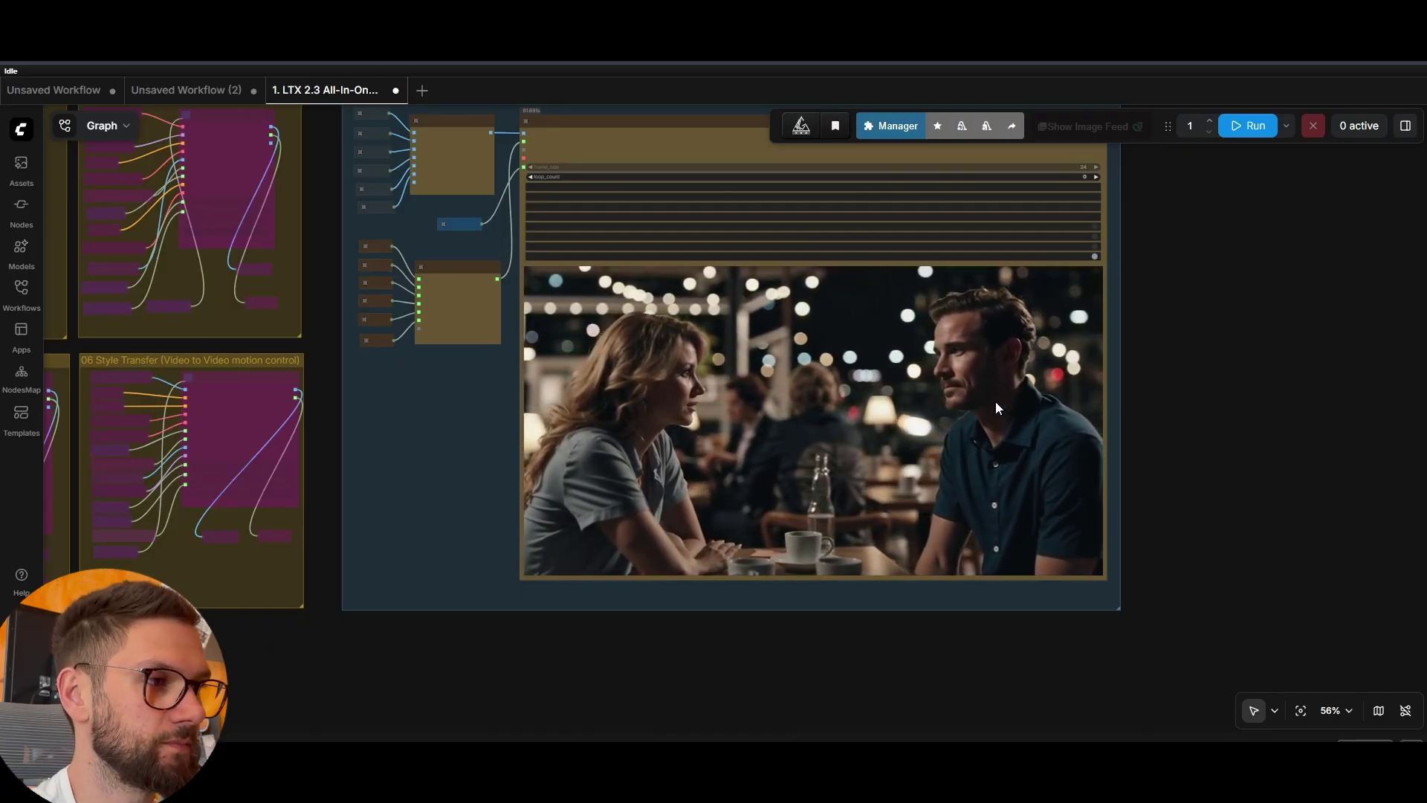
Examine the generated café dialogue video in the Output group.
scroll(1037, 386, up, 2)
scroll(1027, 399, up, 4)
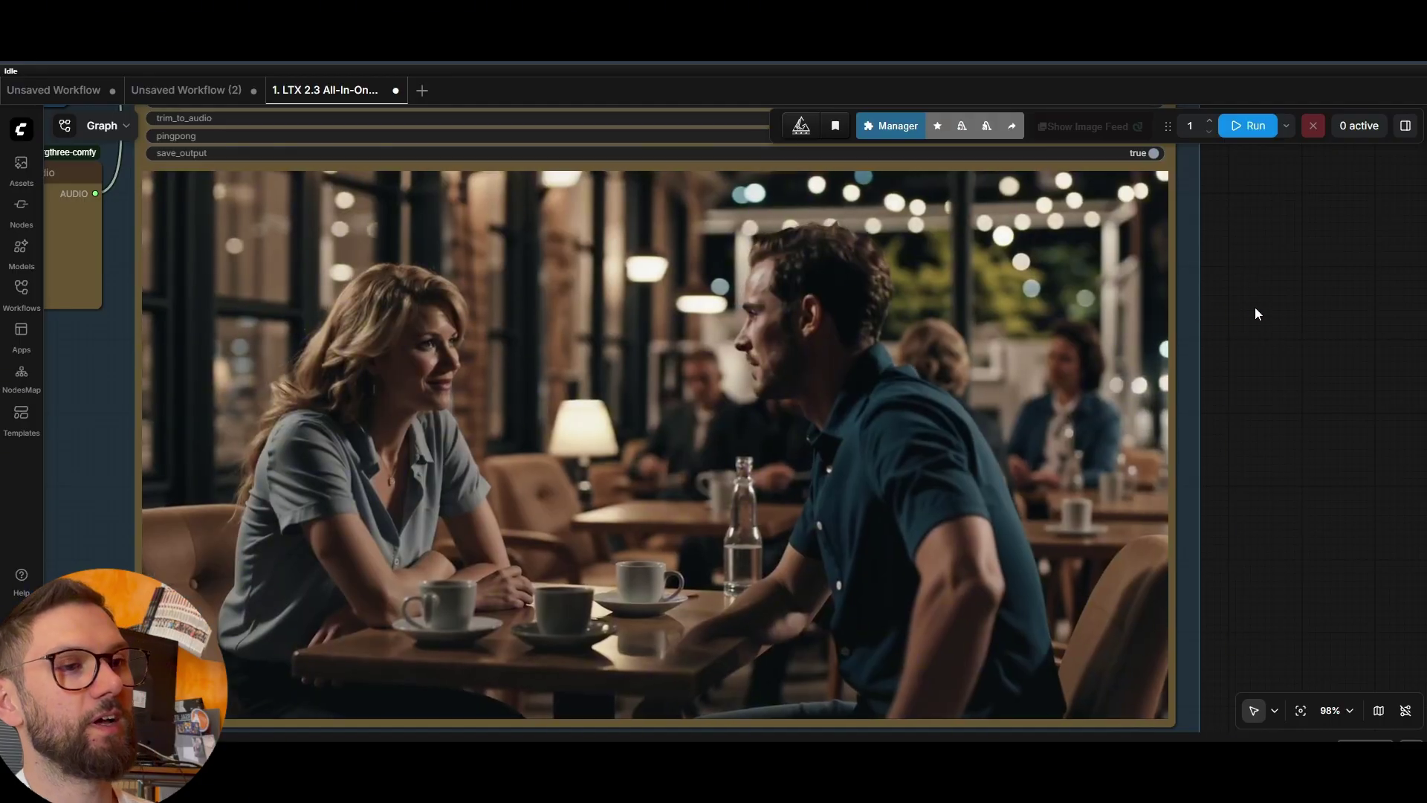
scroll(1254, 306, down, 8)
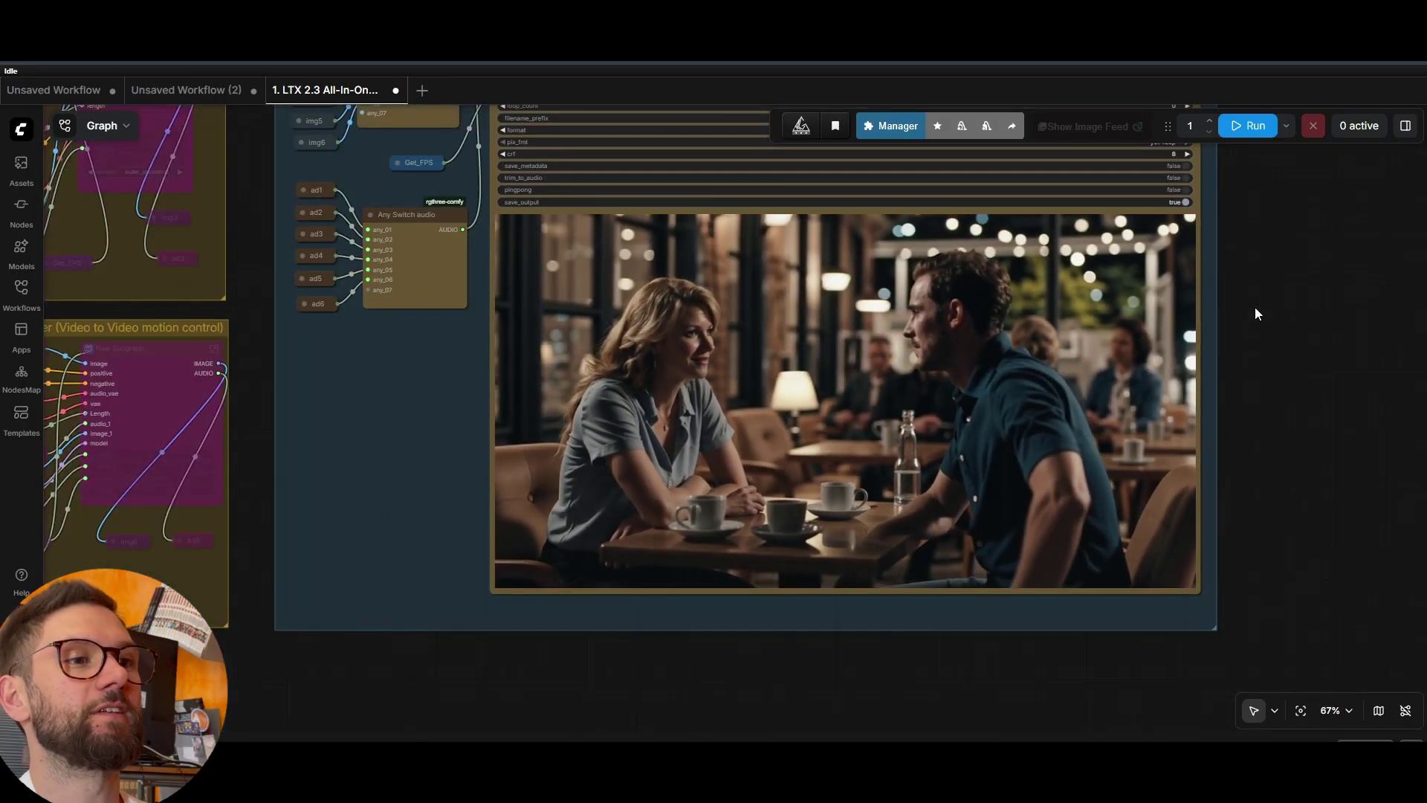
scroll(1281, 297, down, 1)
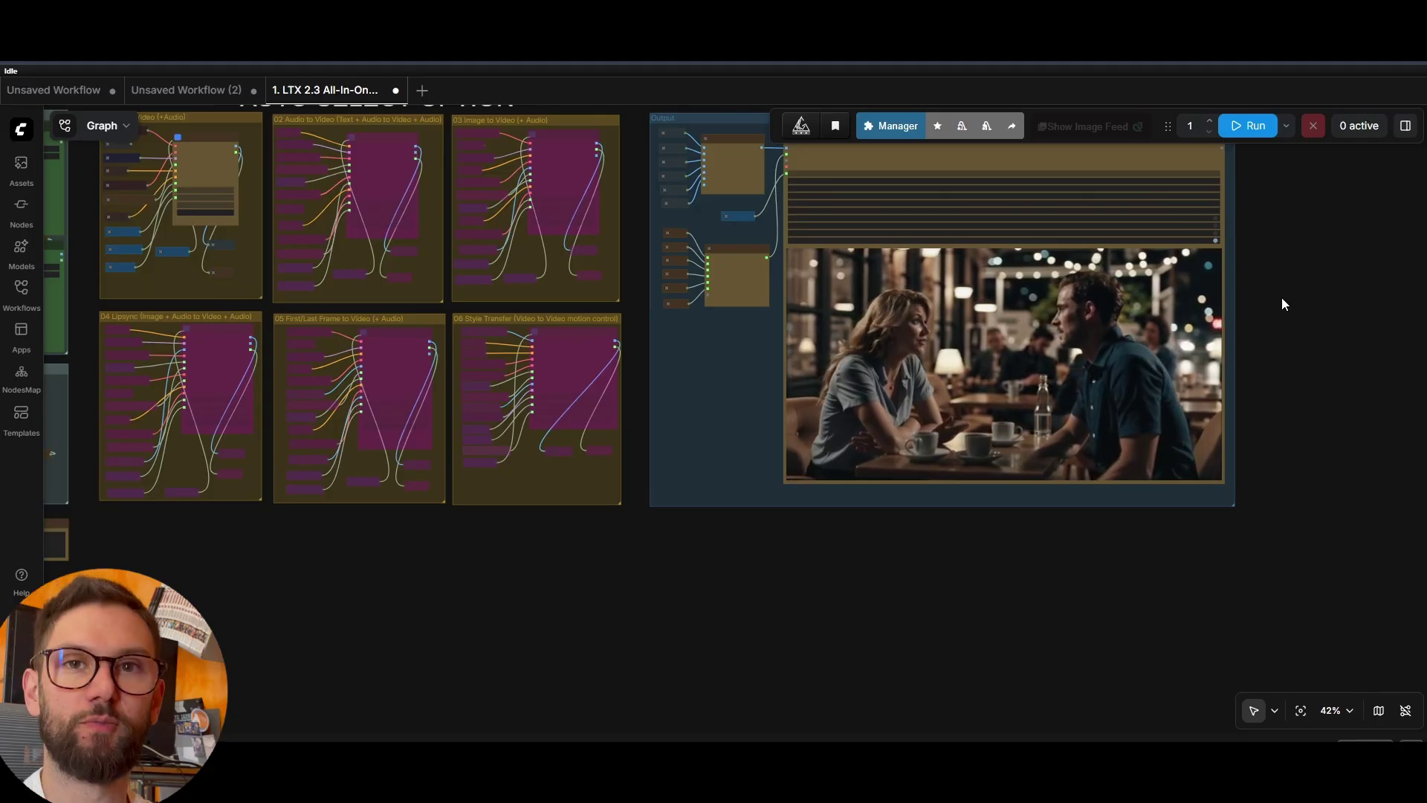
scroll(608, 594, down, 2)
drag(428, 592, 862, 554)
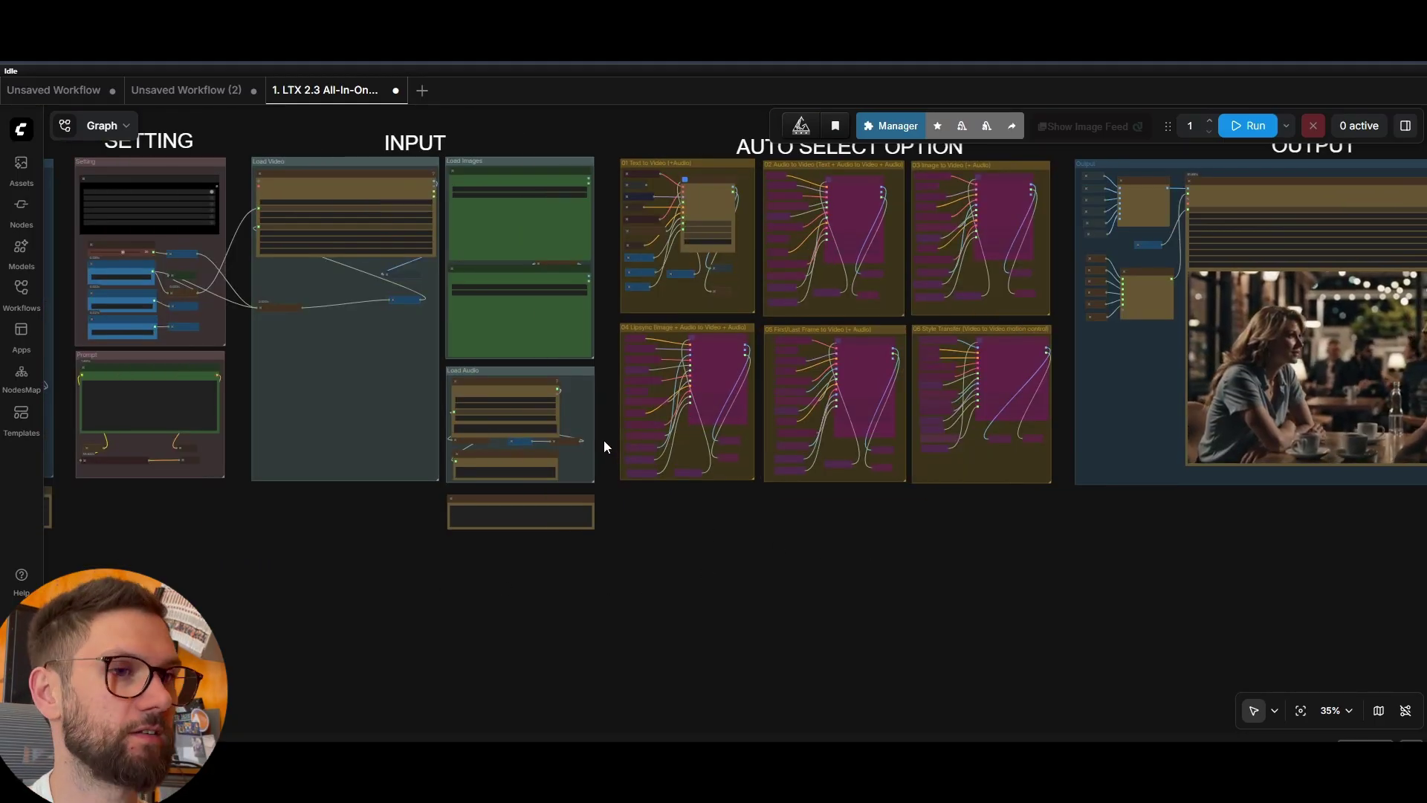
Review the café dialogue prompt in the positive CLIP Text Encode node.
scroll(342, 487, up, 4)
drag(189, 364, 588, 462)
scroll(587, 462, up, 7)
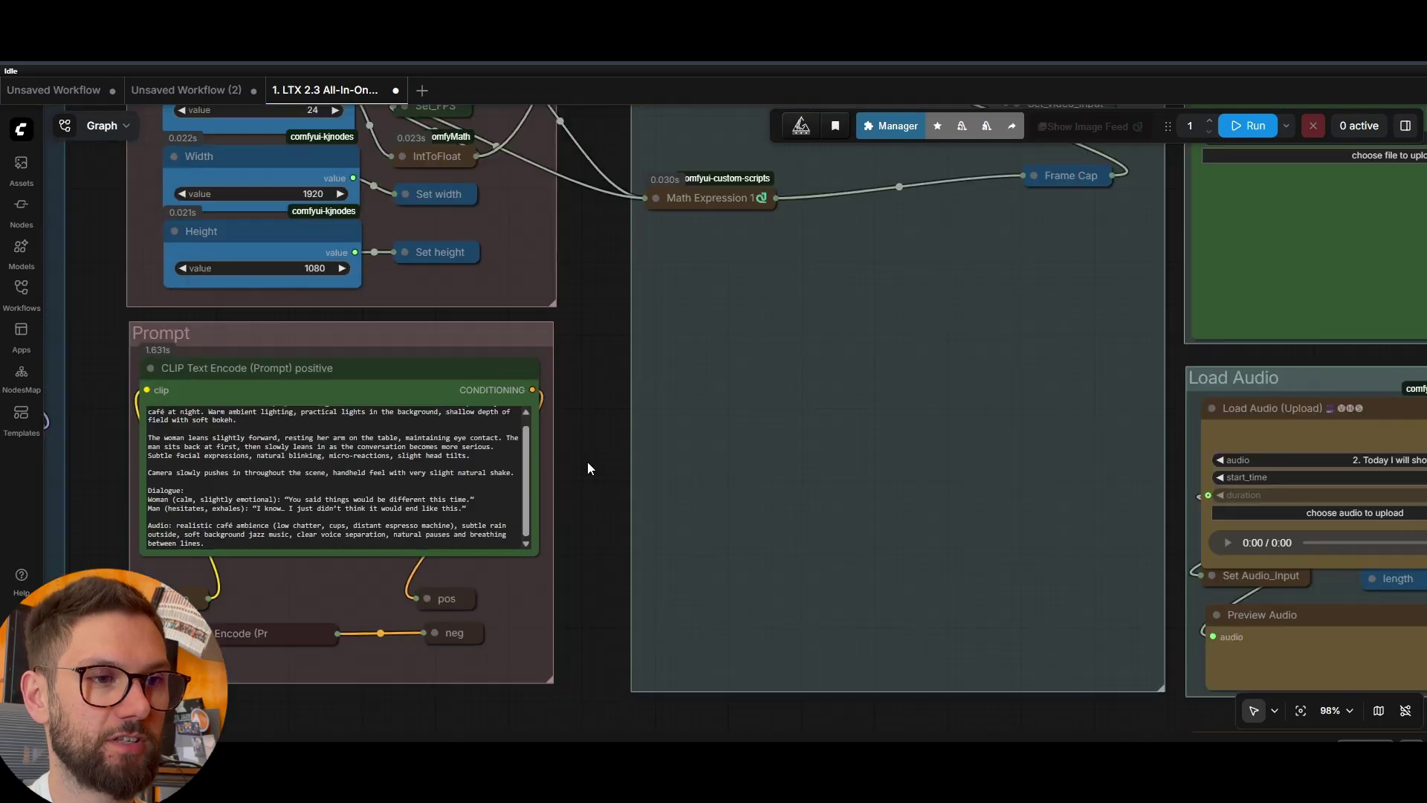
scroll(367, 446, up, 3)
scroll(352, 479, down, 1)
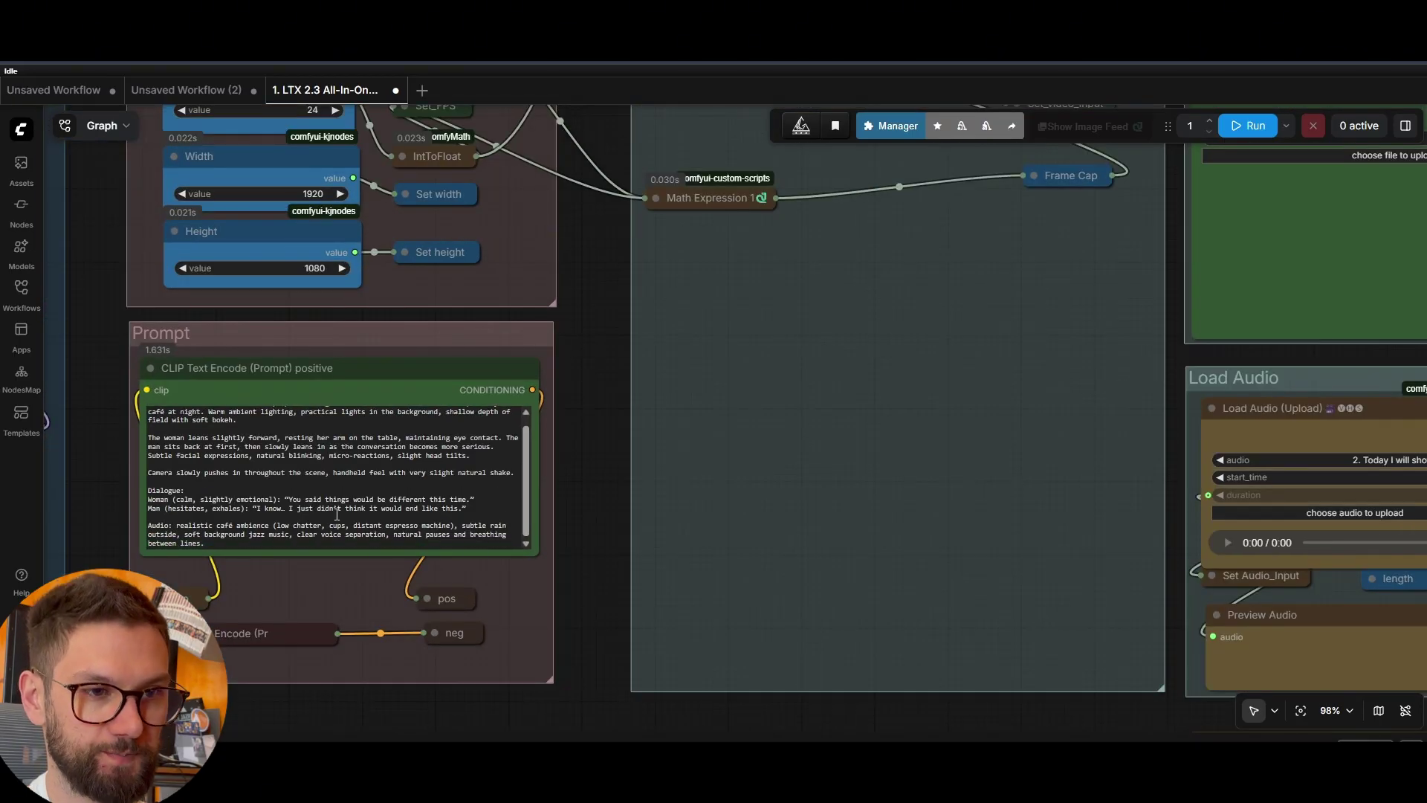
scroll(297, 488, up, 1)
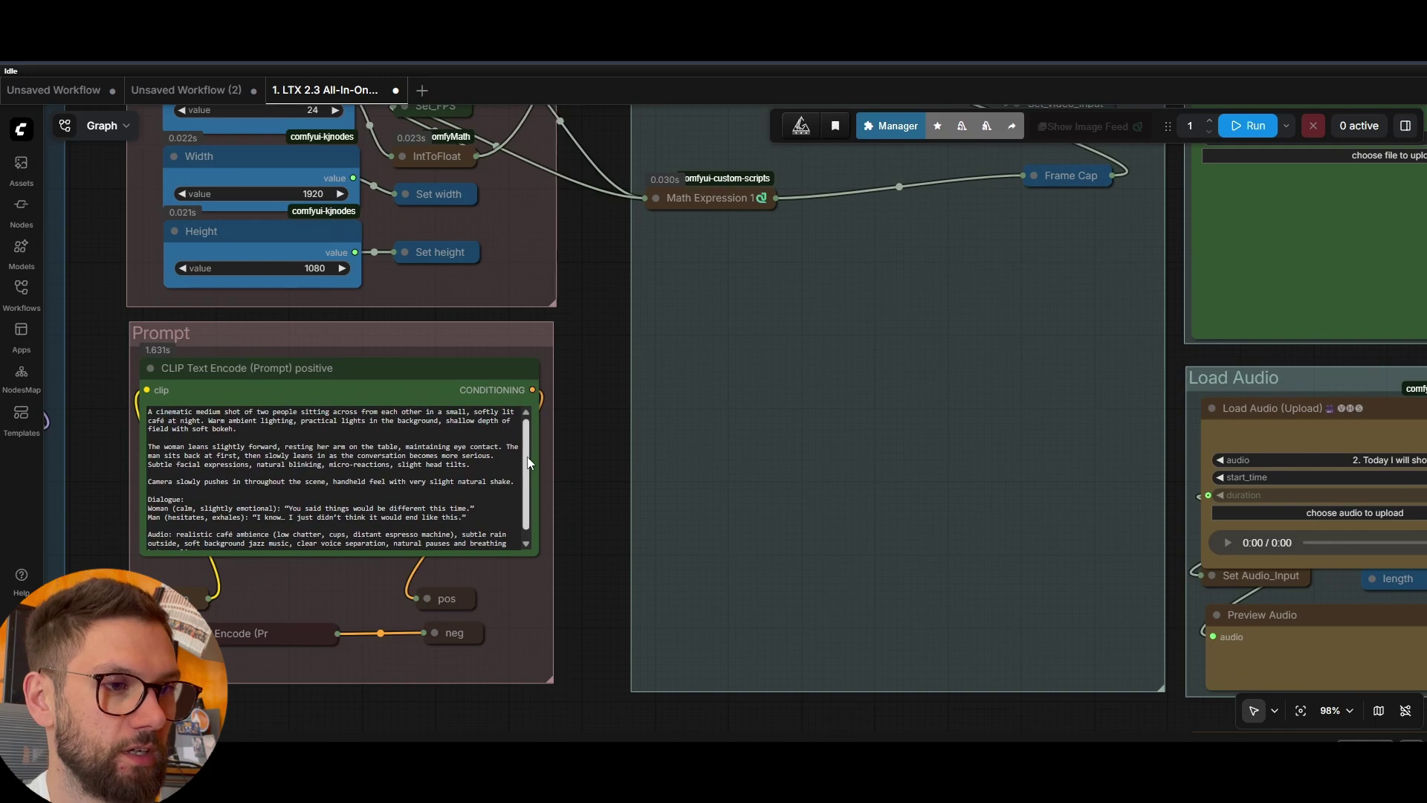
click(290, 422)
scroll(290, 422, down, 1)
scroll(297, 431, up, 1)
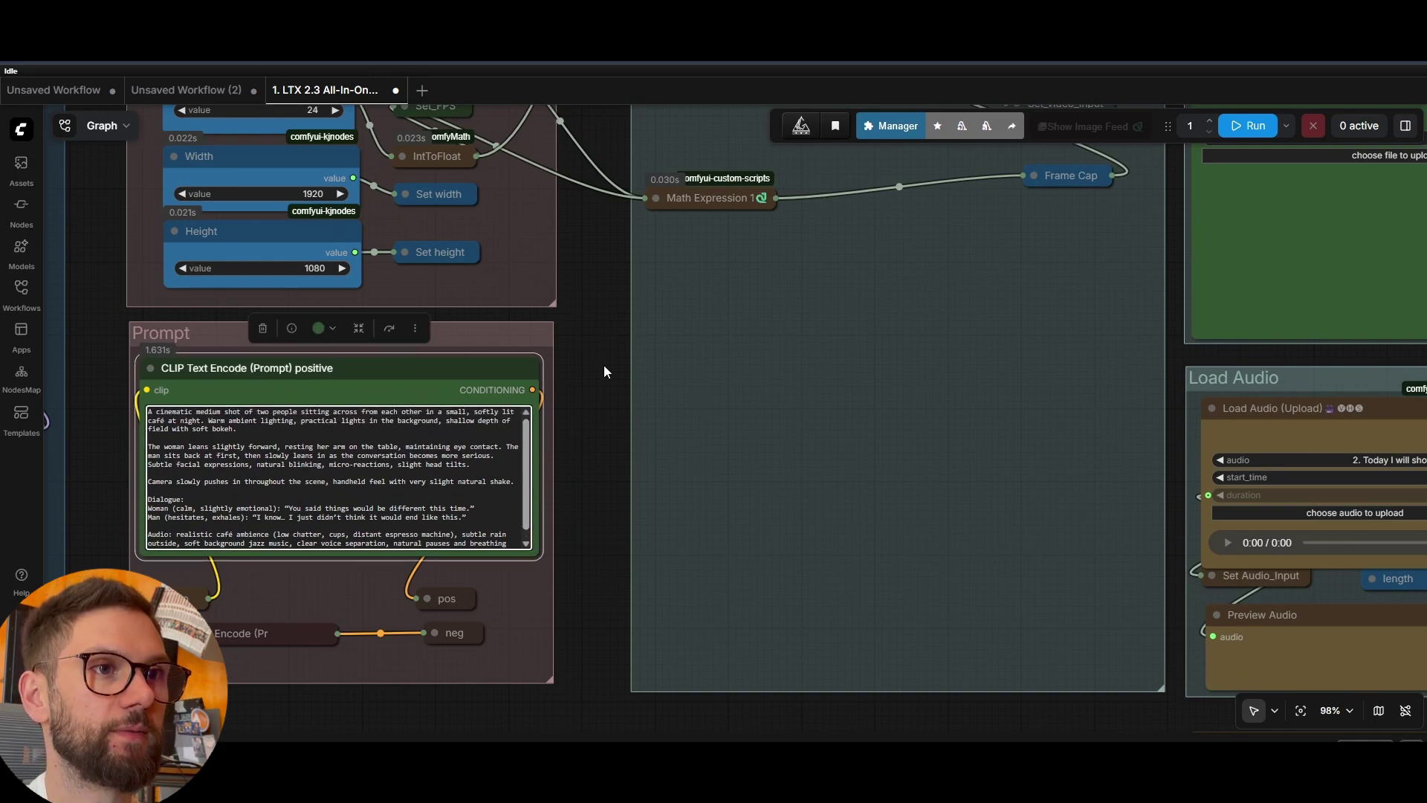
Examine the Setting group with its "Select your option" node and the six Auto Select Option groups.
scroll(604, 372, down, 7)
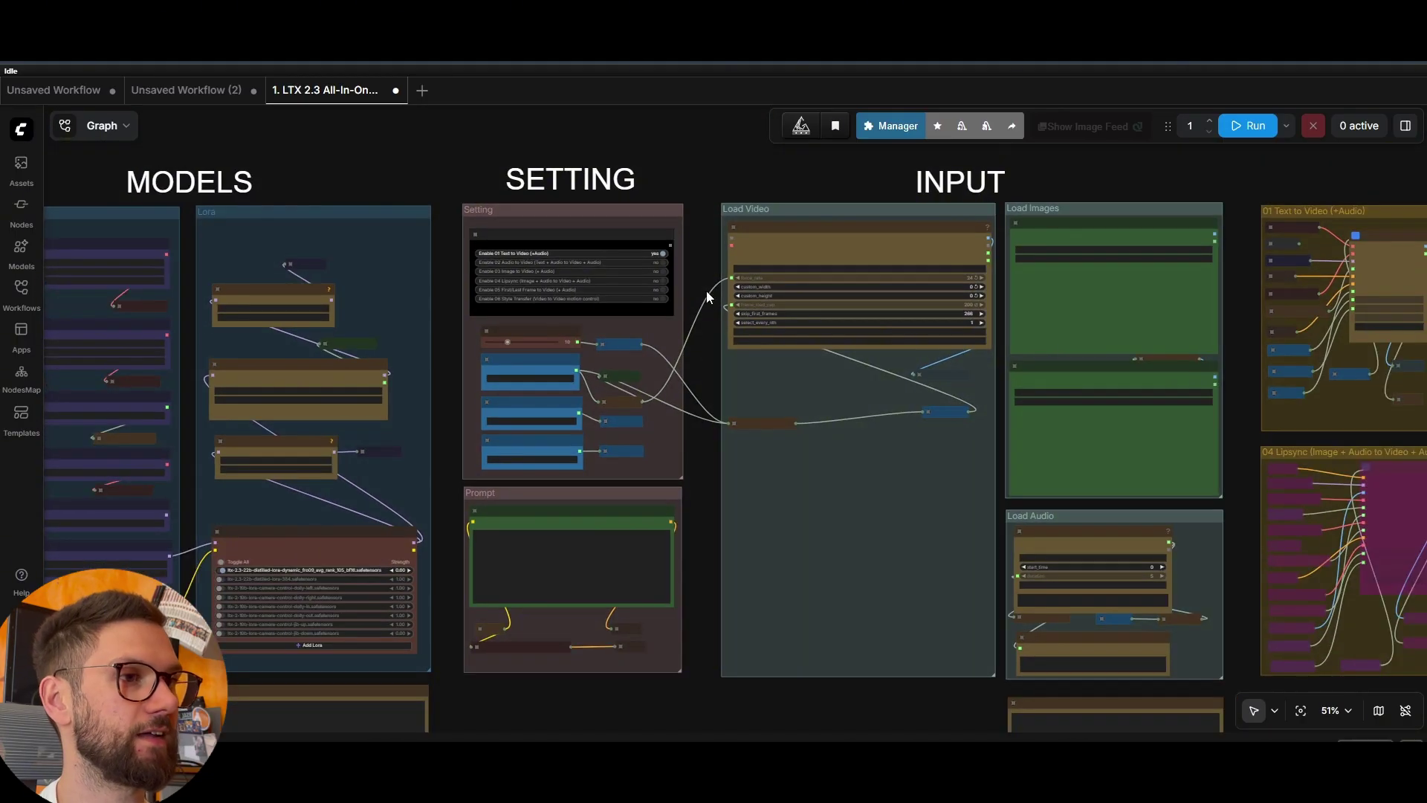
scroll(691, 268, up, 2)
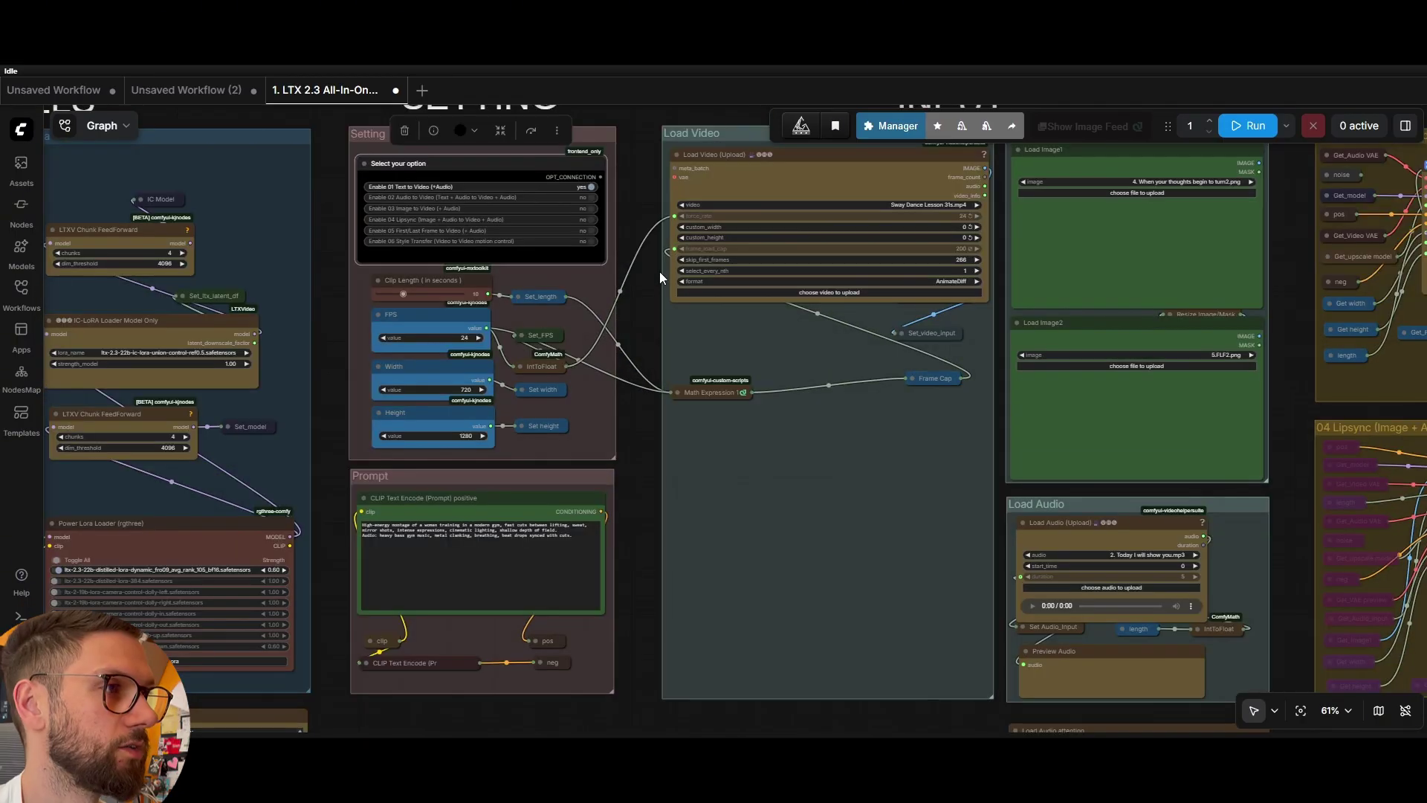
drag(638, 196, 625, 261)
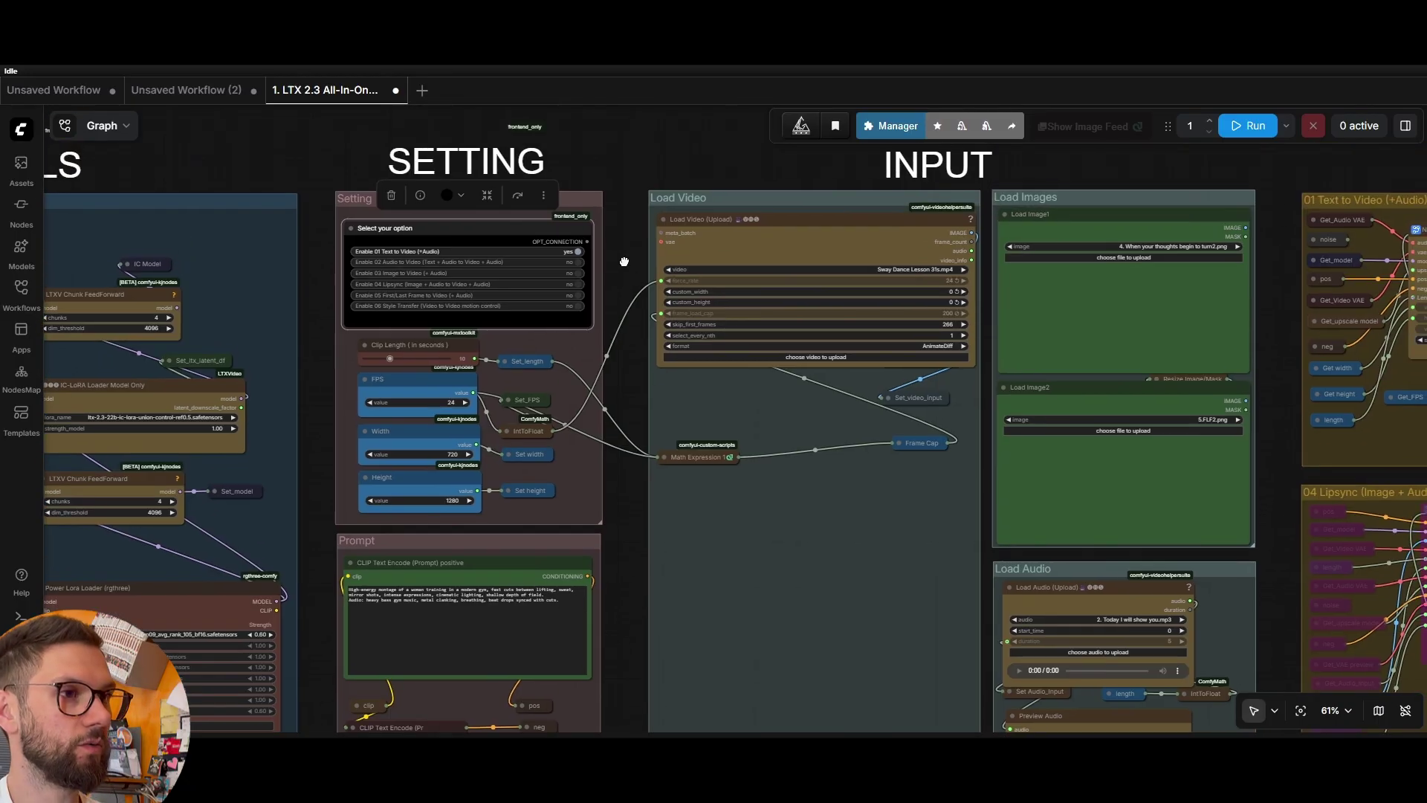
scroll(624, 261, up, 3)
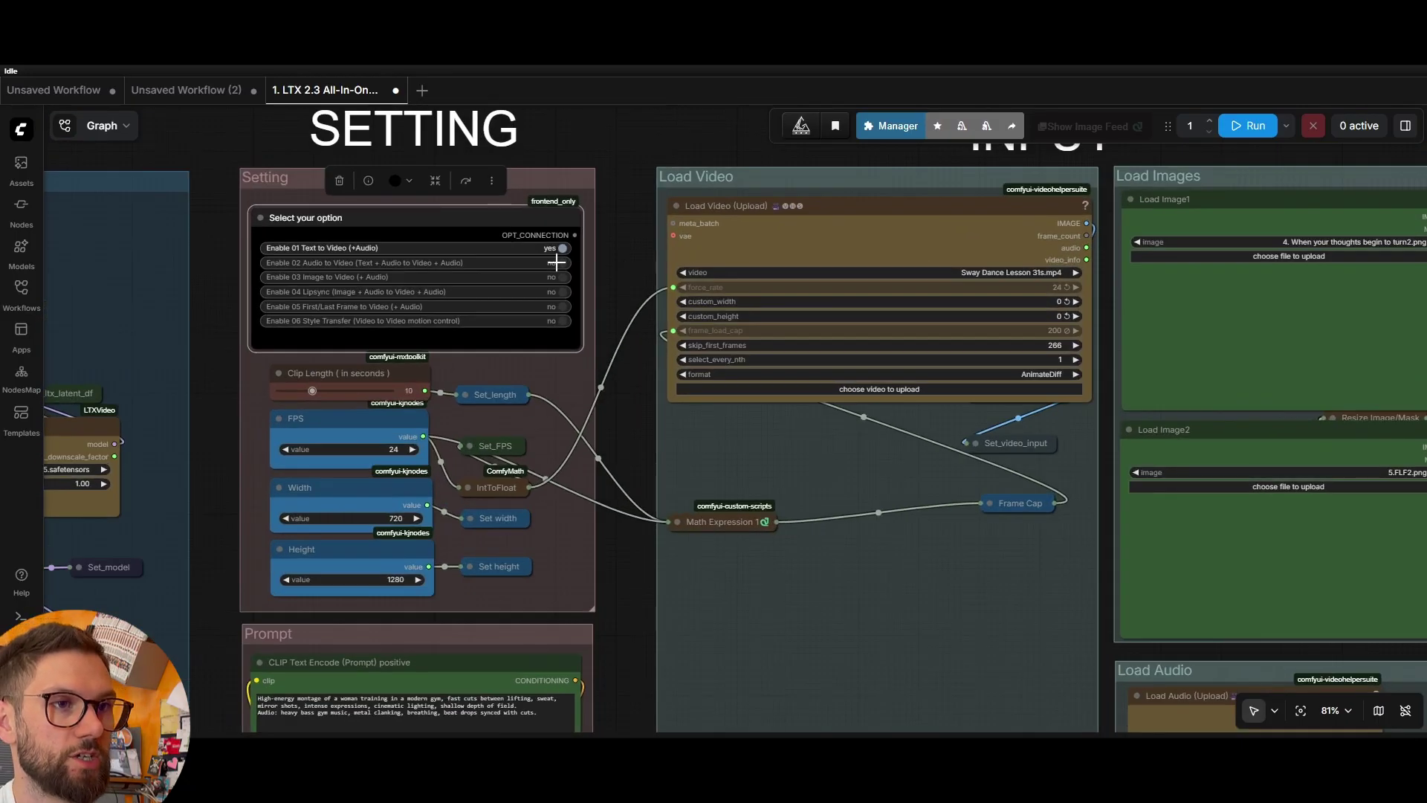
scroll(612, 243, down, 5)
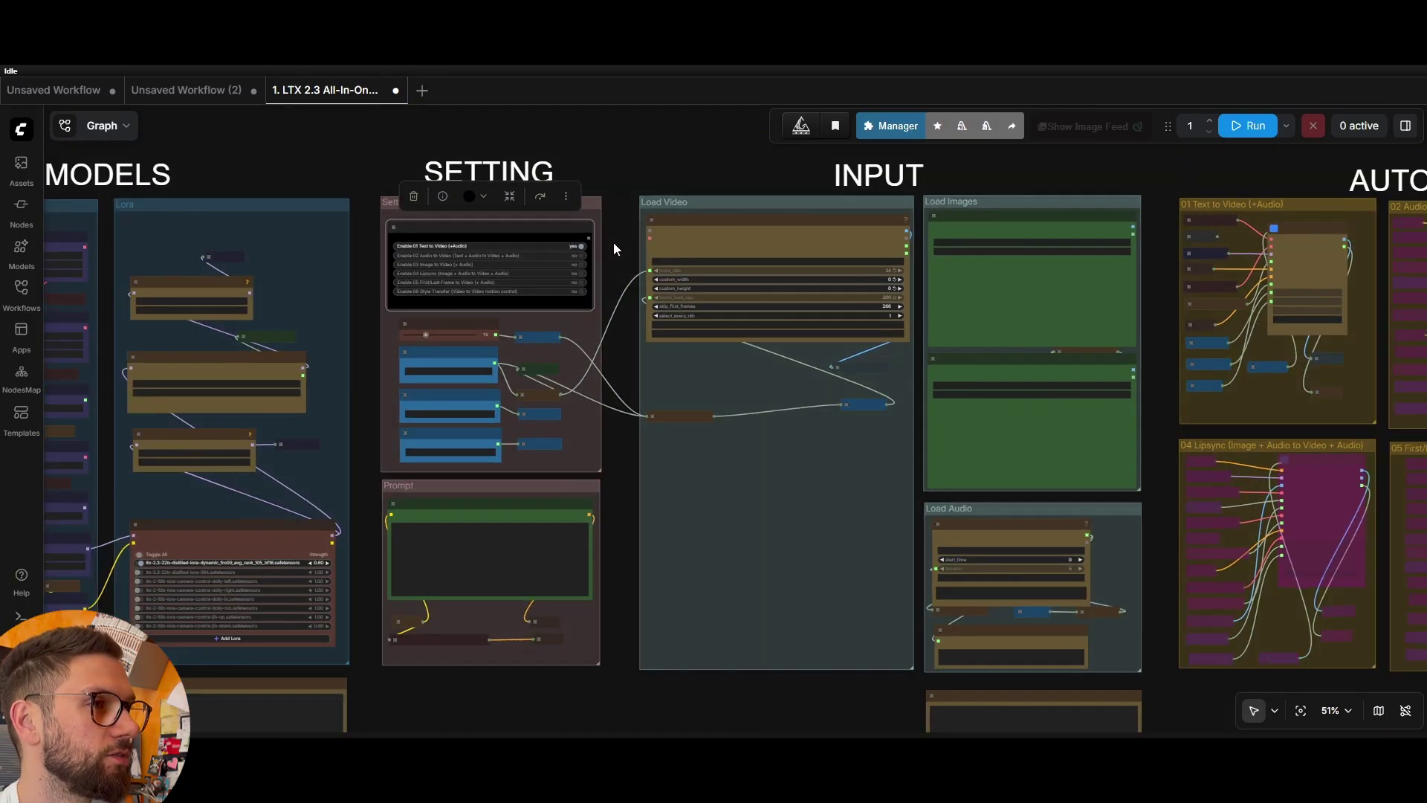
drag(1121, 165, 837, 165)
scroll(900, 170, down, 2)
scroll(842, 176, up, 1)
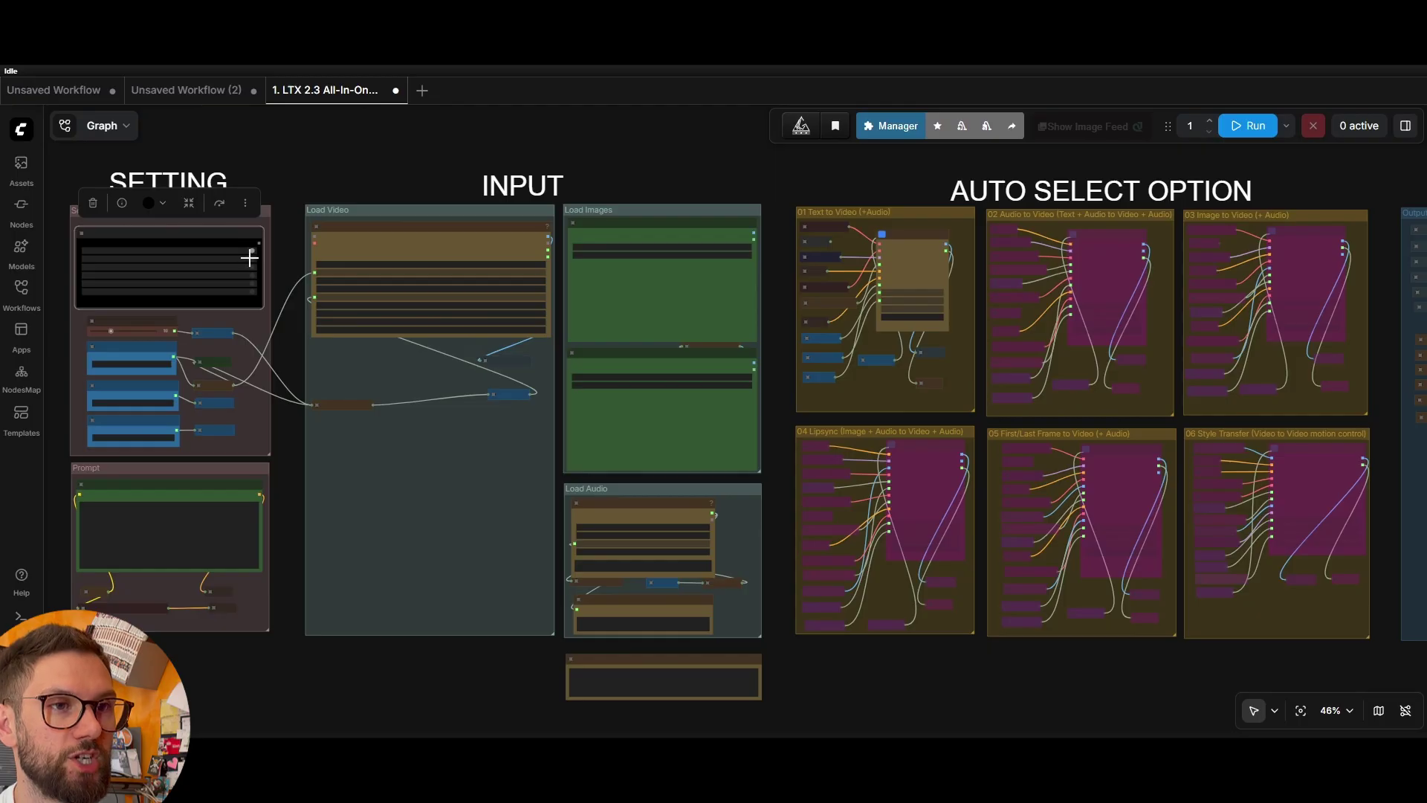
Switch the generation mode to 02 Audio to Video (Text + Audio to Video + Audio).
scroll(230, 264, up, 8)
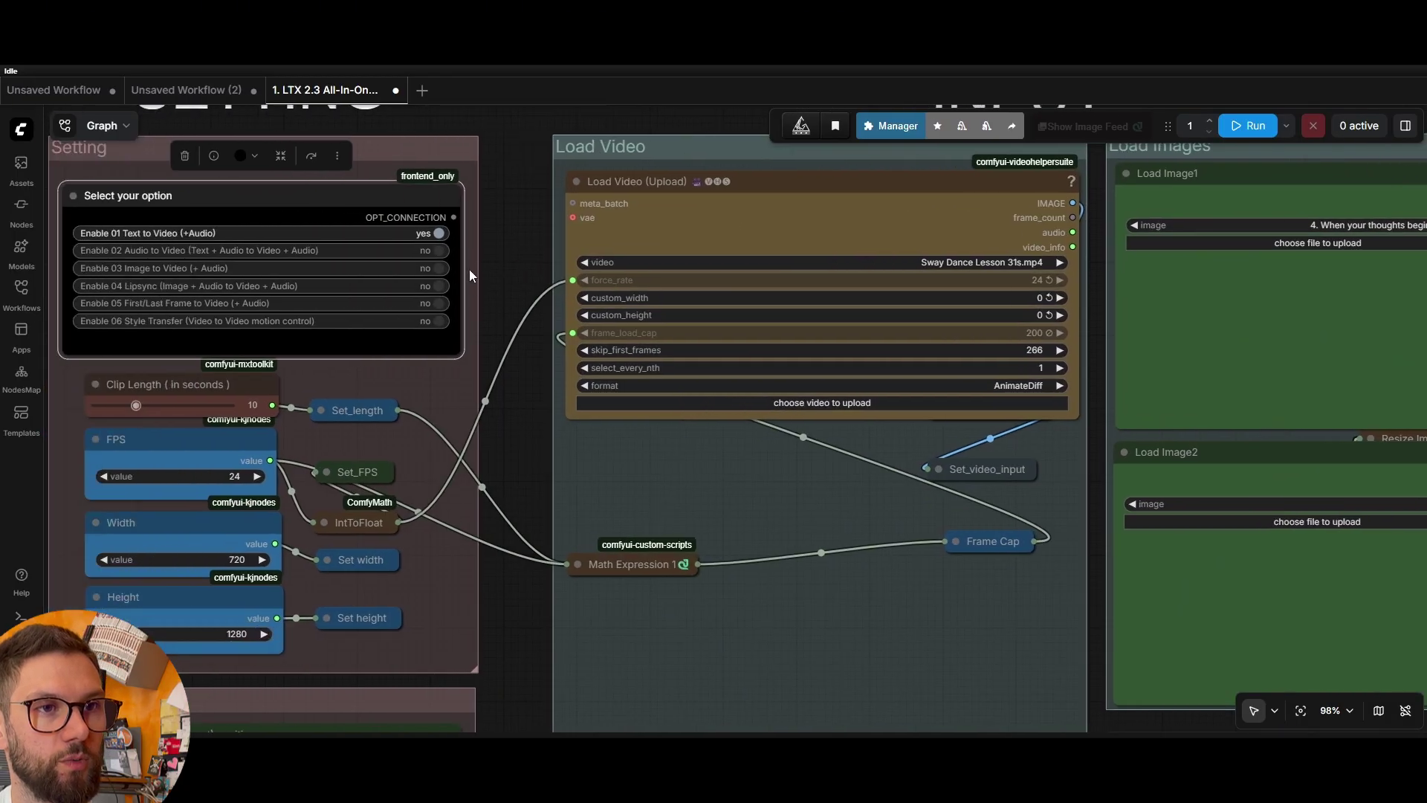
scroll(523, 230, down, 7)
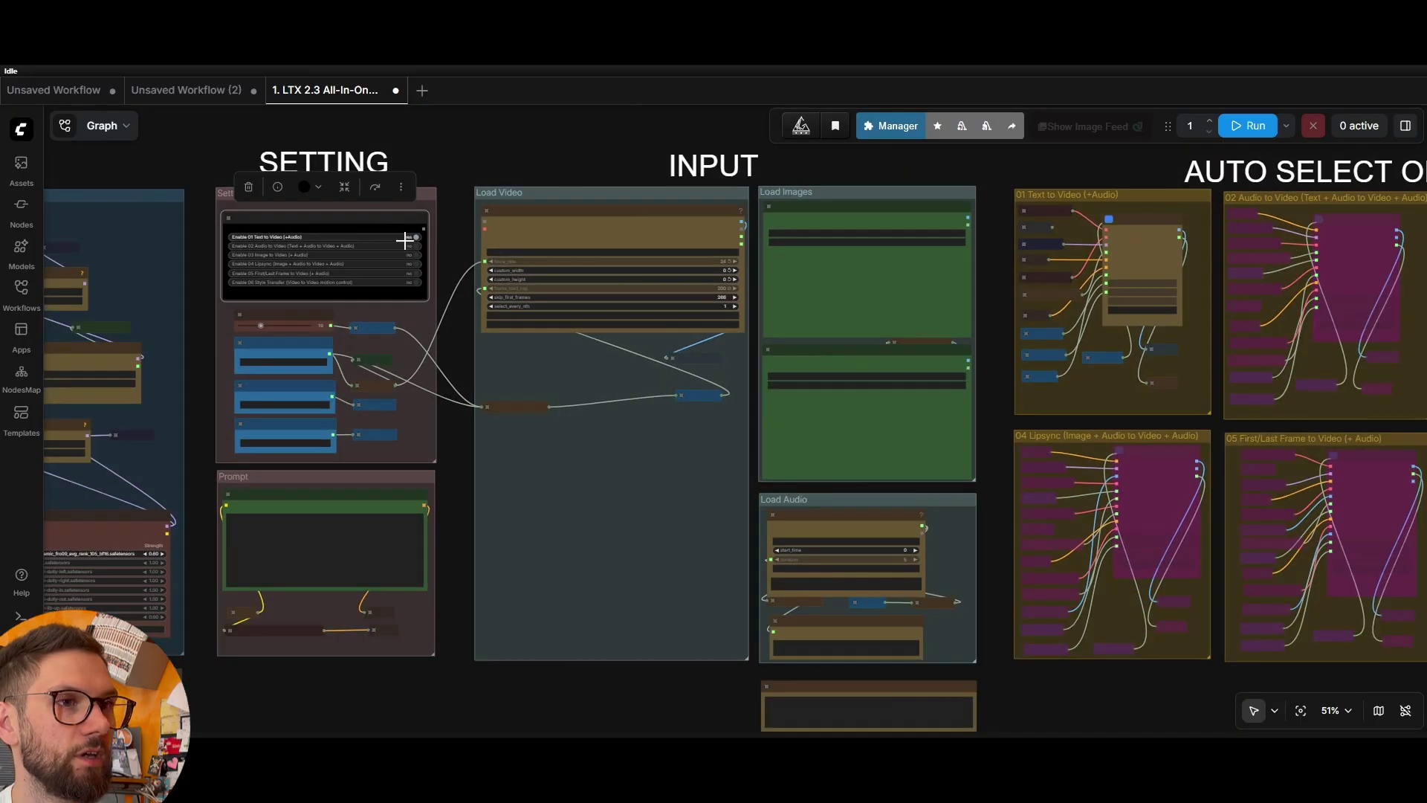
click(416, 245)
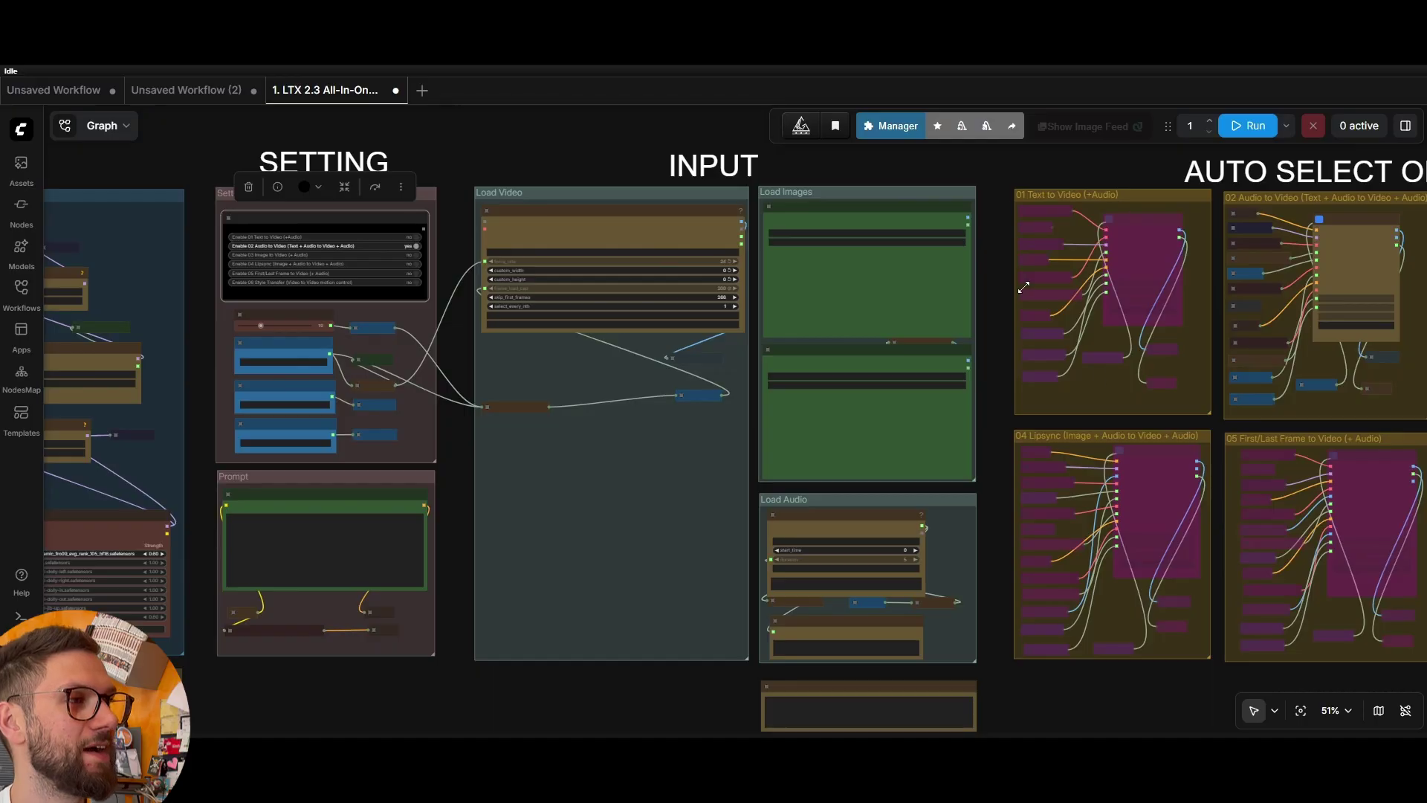
Check which Auto Select Option group is active and which mode is enabled in the "Select your option" node.
scroll(1150, 204, right, 5)
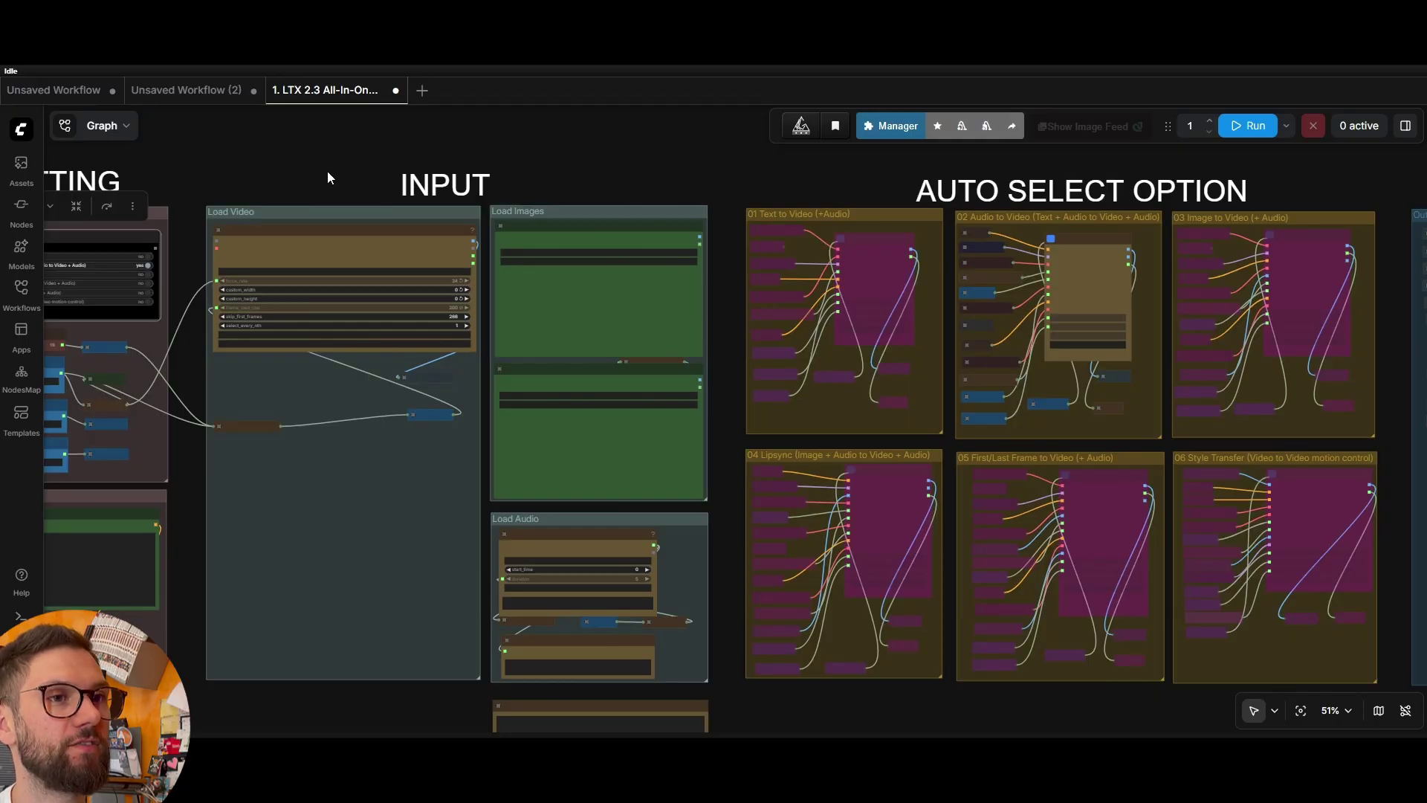
scroll(288, 171, down, 2)
drag(288, 171, 468, 177)
scroll(387, 239, up, 3)
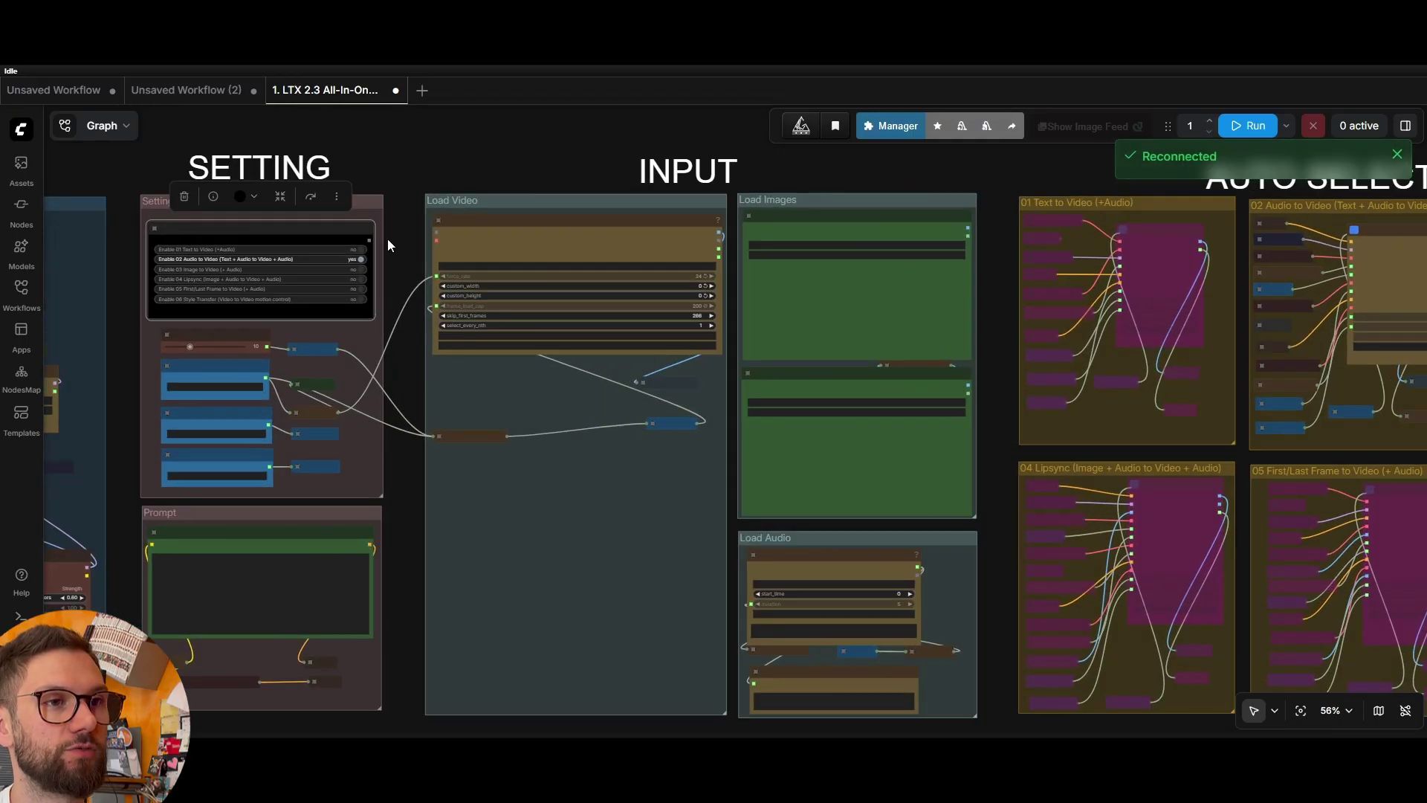
scroll(387, 245, up, 2)
drag(390, 241, 515, 239)
scroll(440, 244, up, 5)
scroll(440, 244, up, 1)
scroll(537, 243, left, 2)
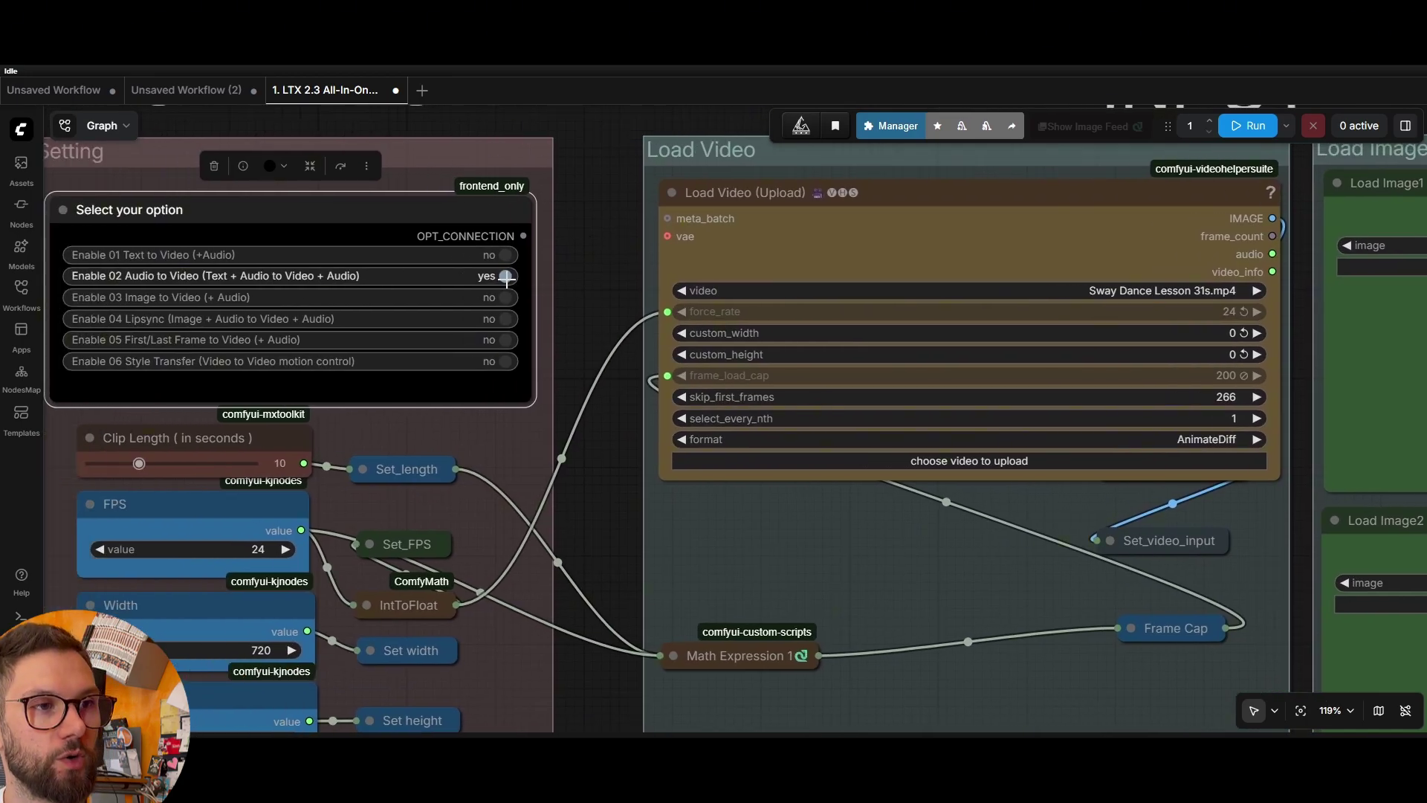
scroll(505, 297, down, 2)
scroll(505, 297, down, 4)
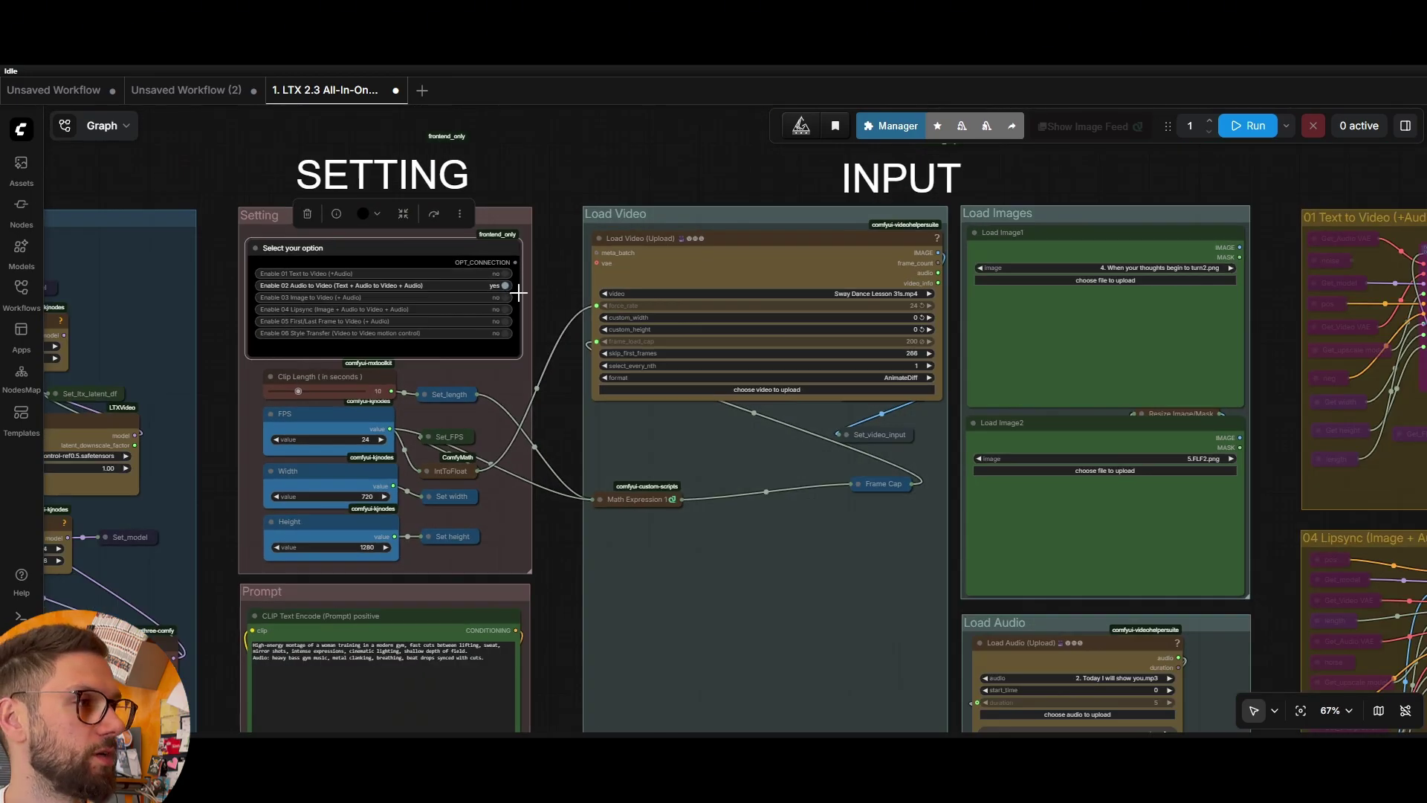
scroll(518, 292, down, 5)
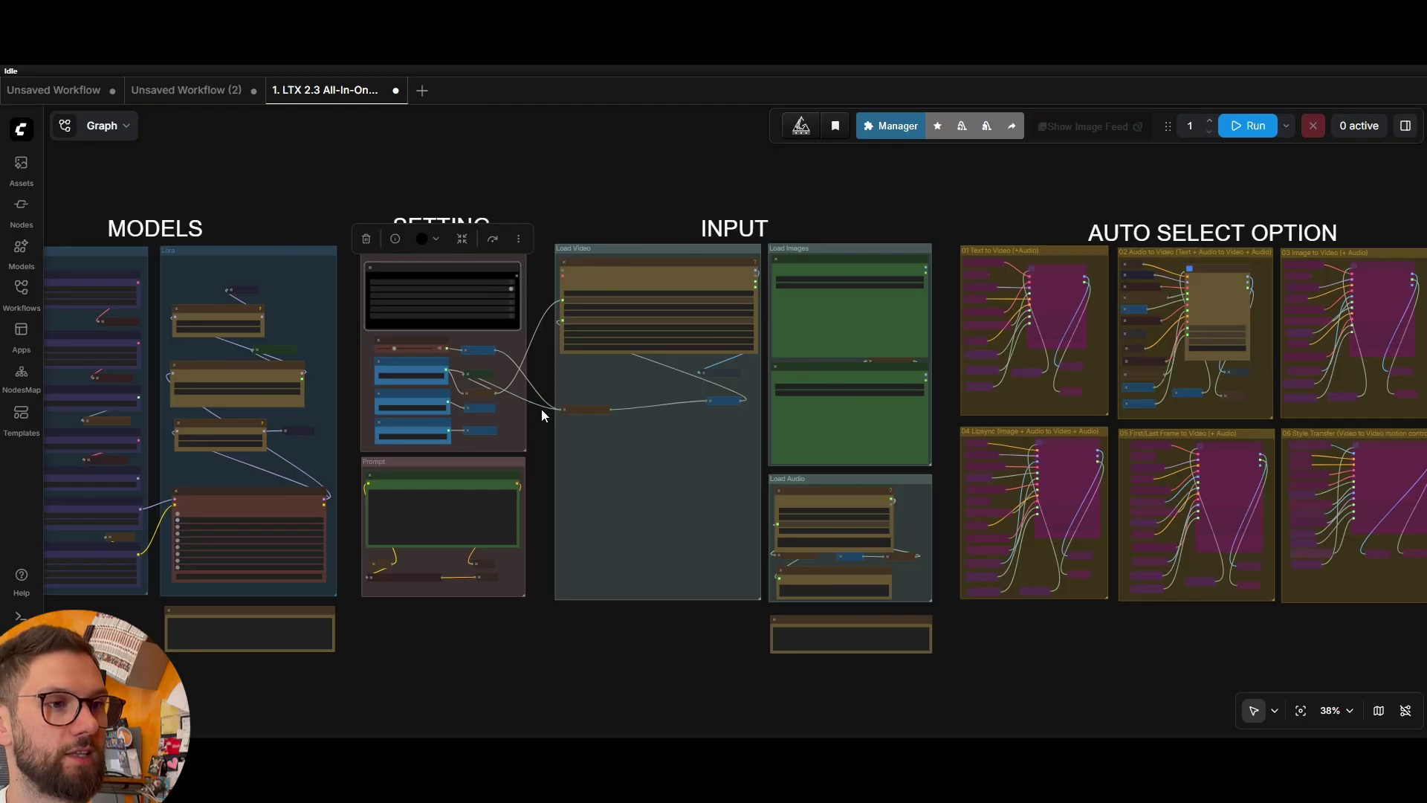
Replace the positive prompt with an ultra-realistic cinematic close-up of a person speaking directly to camera, with perfect lip-sync to the uploaded audio.
scroll(538, 430, up, 5)
scroll(542, 438, up, 1)
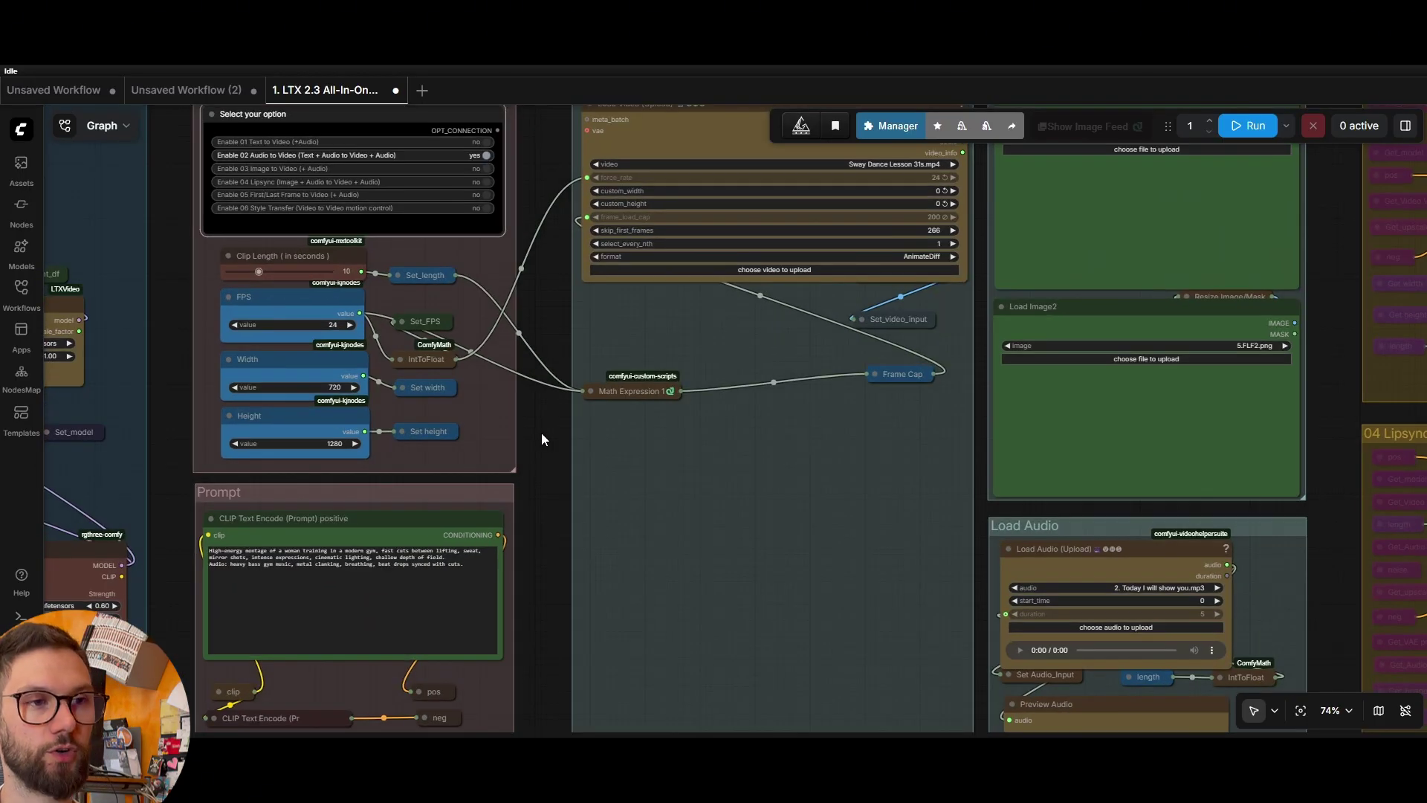
scroll(543, 438, up, 1)
drag(549, 484, 569, 435)
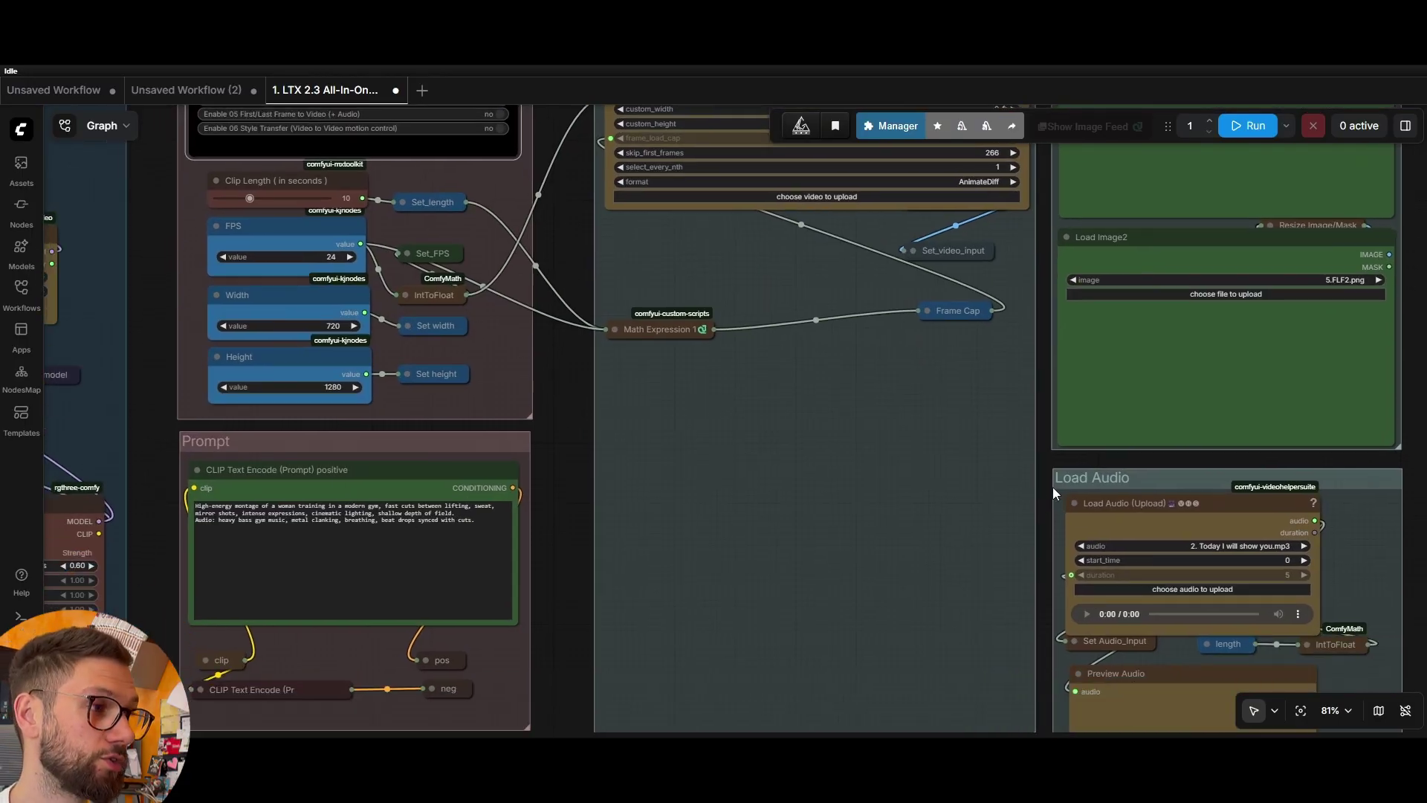
scroll(1052, 487, up, 3)
scroll(1285, 580, down, 2)
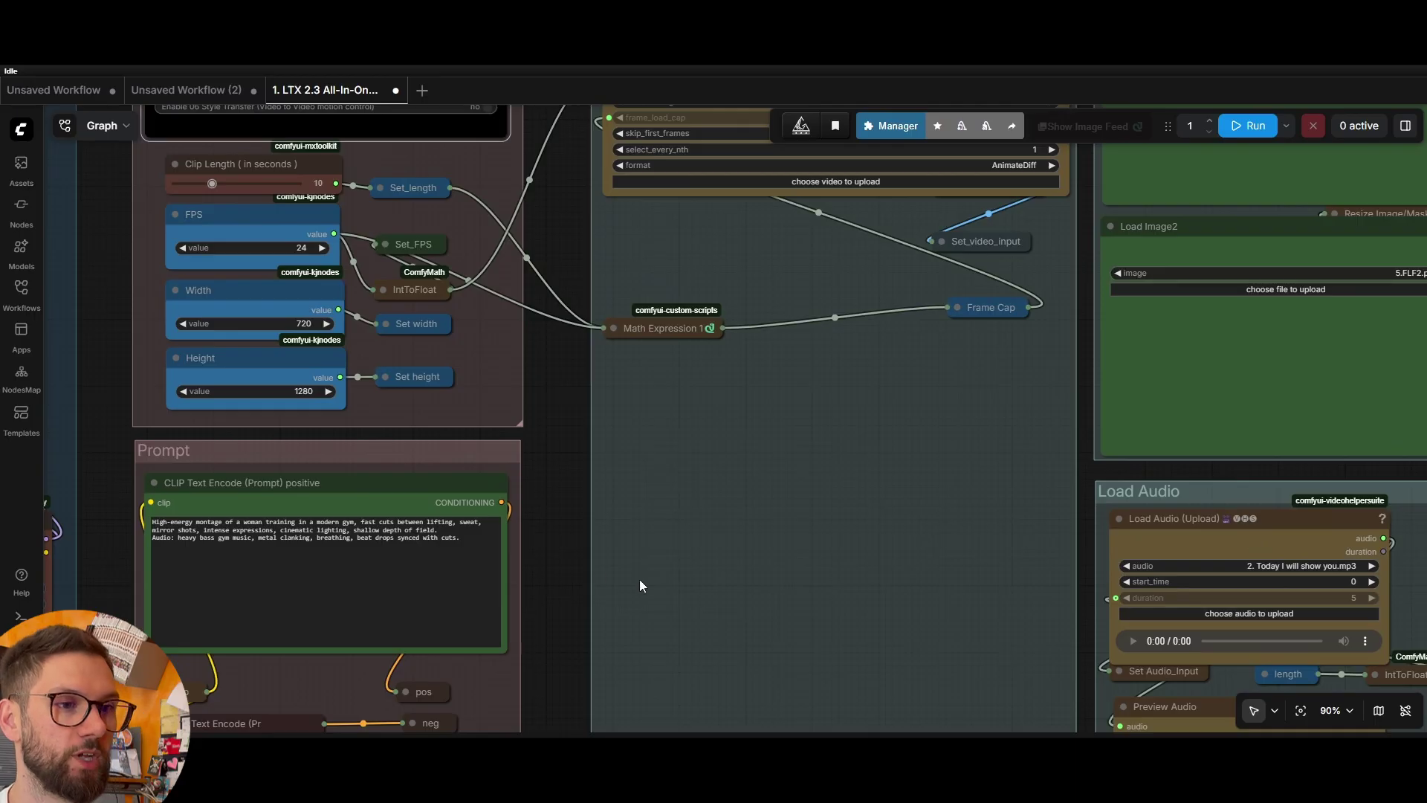
click(476, 540)
key(ctrl+a)
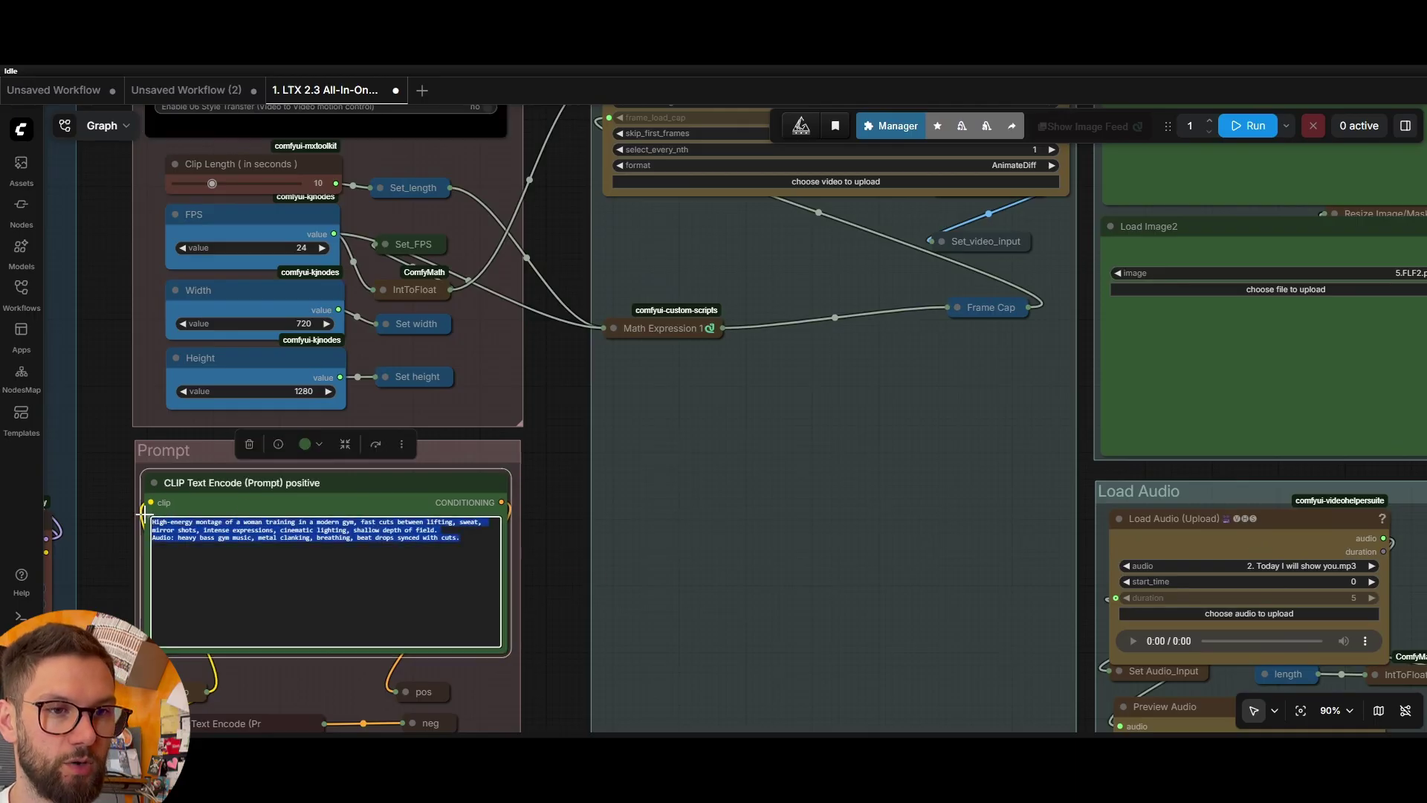
text(Ultra-realistic cinematic close-up of a person speaking directly to camera, natural skin texture, subtle imperfections, soft lighting from a window, shallow depth of field.  The character reacts naturally to the tone of the audio, with micro-expressions, blinking, slight head movements, and realistic breathing.  Camera is mostly static with slight handheld micro-movements.  Perfect lip-sync with uploaded audio, natural timing, no exaggerated movements, authentic conversational delivery.)
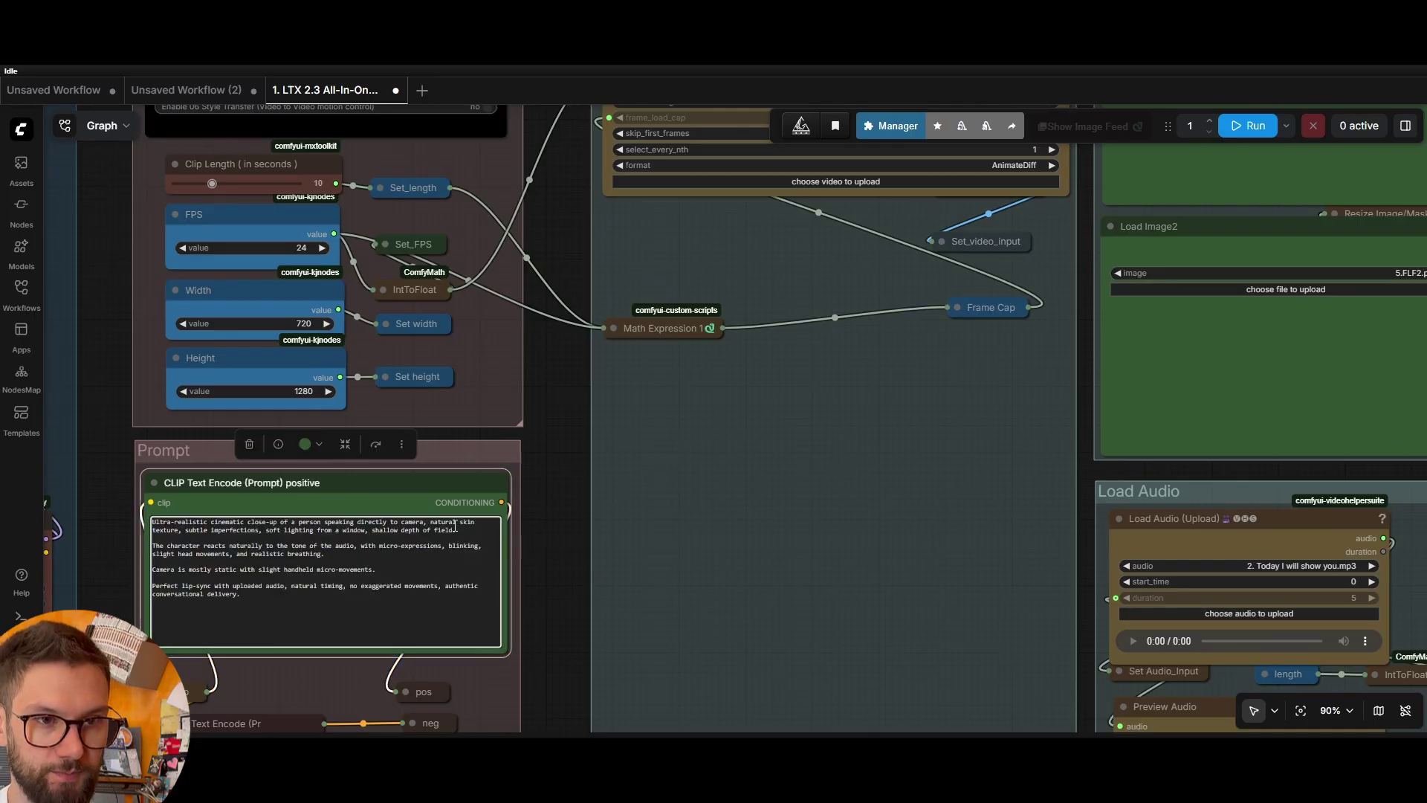
Examine the Load Audio node's list of available files and its audio upload dialog without choosing a file.
scroll(570, 535, down, 8)
scroll(614, 653, up, 7)
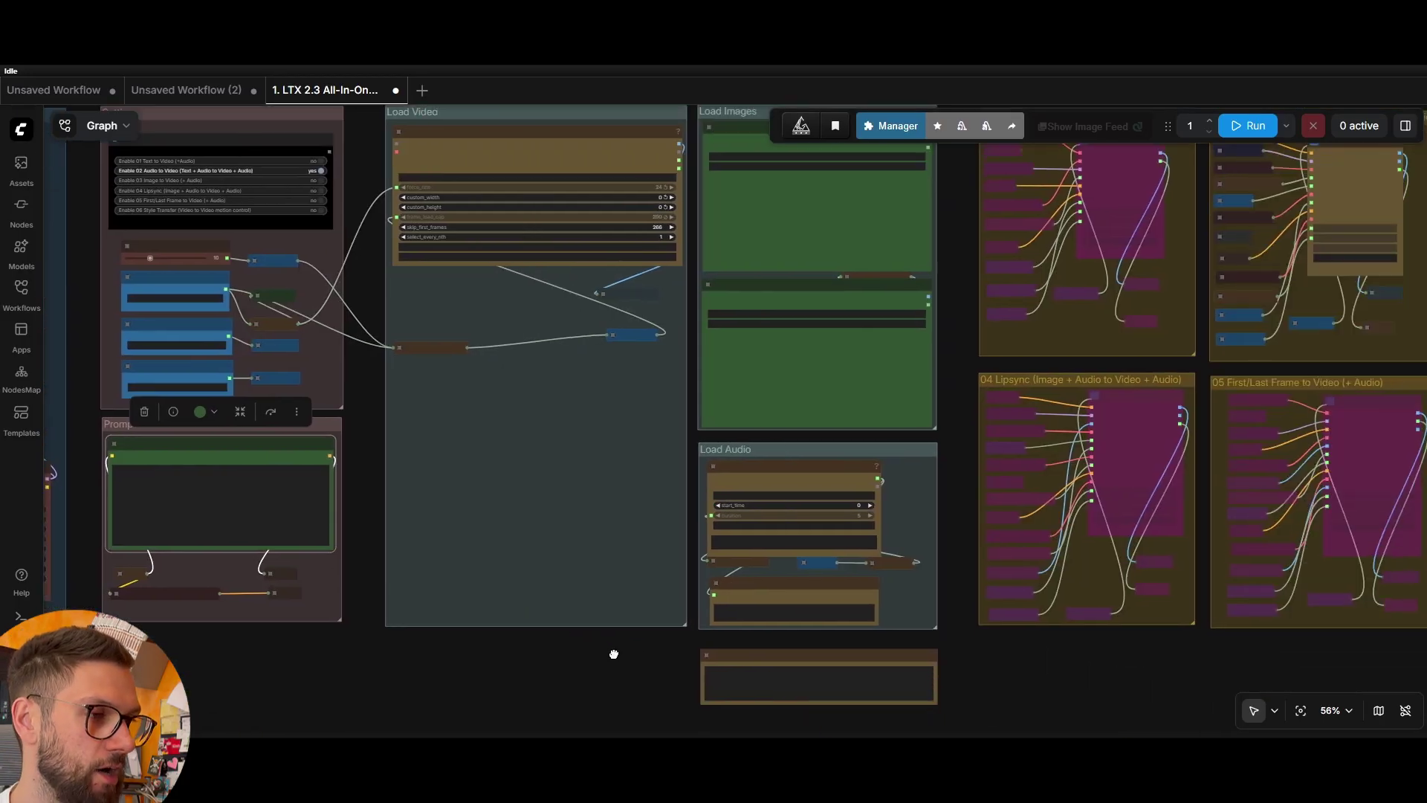
scroll(1054, 454, up, 4)
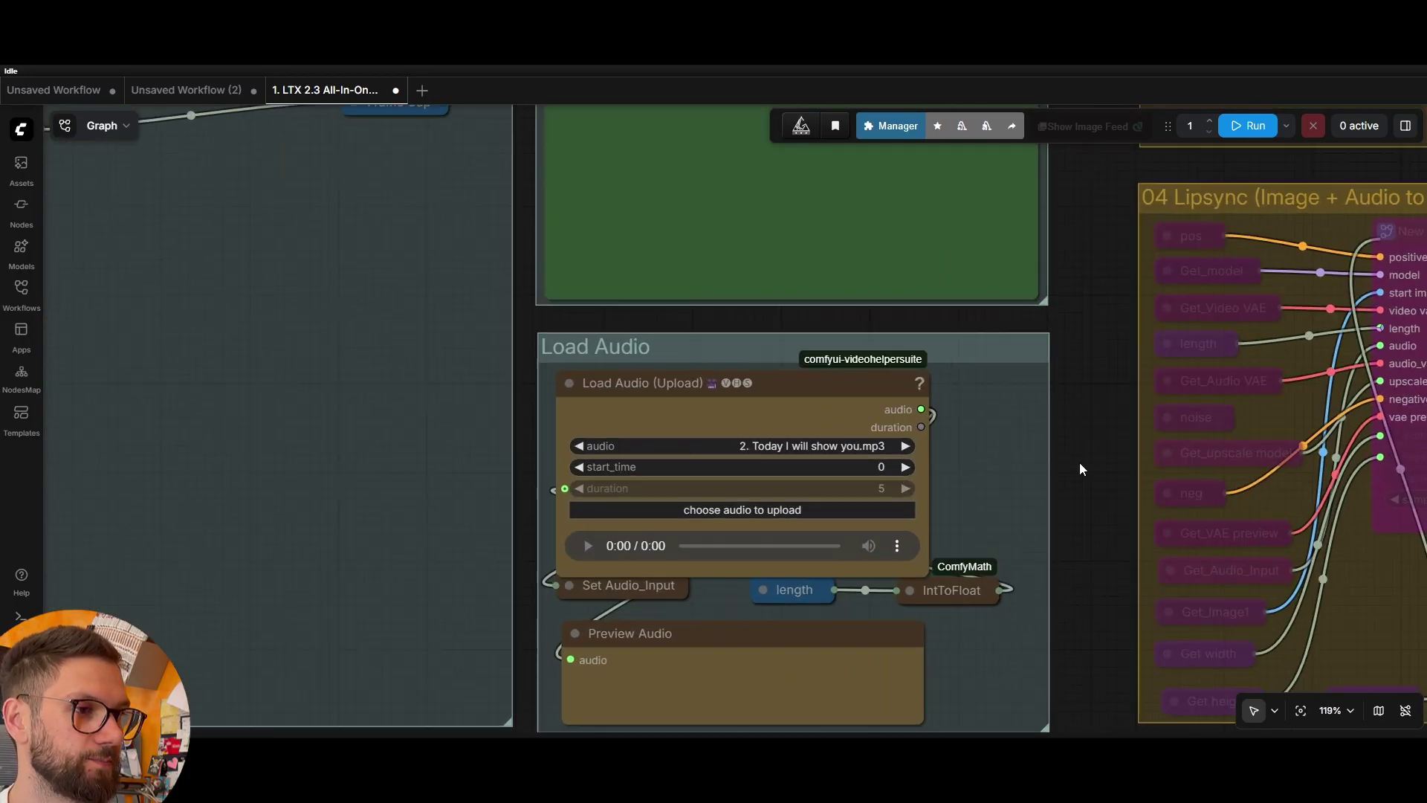
click(835, 449)
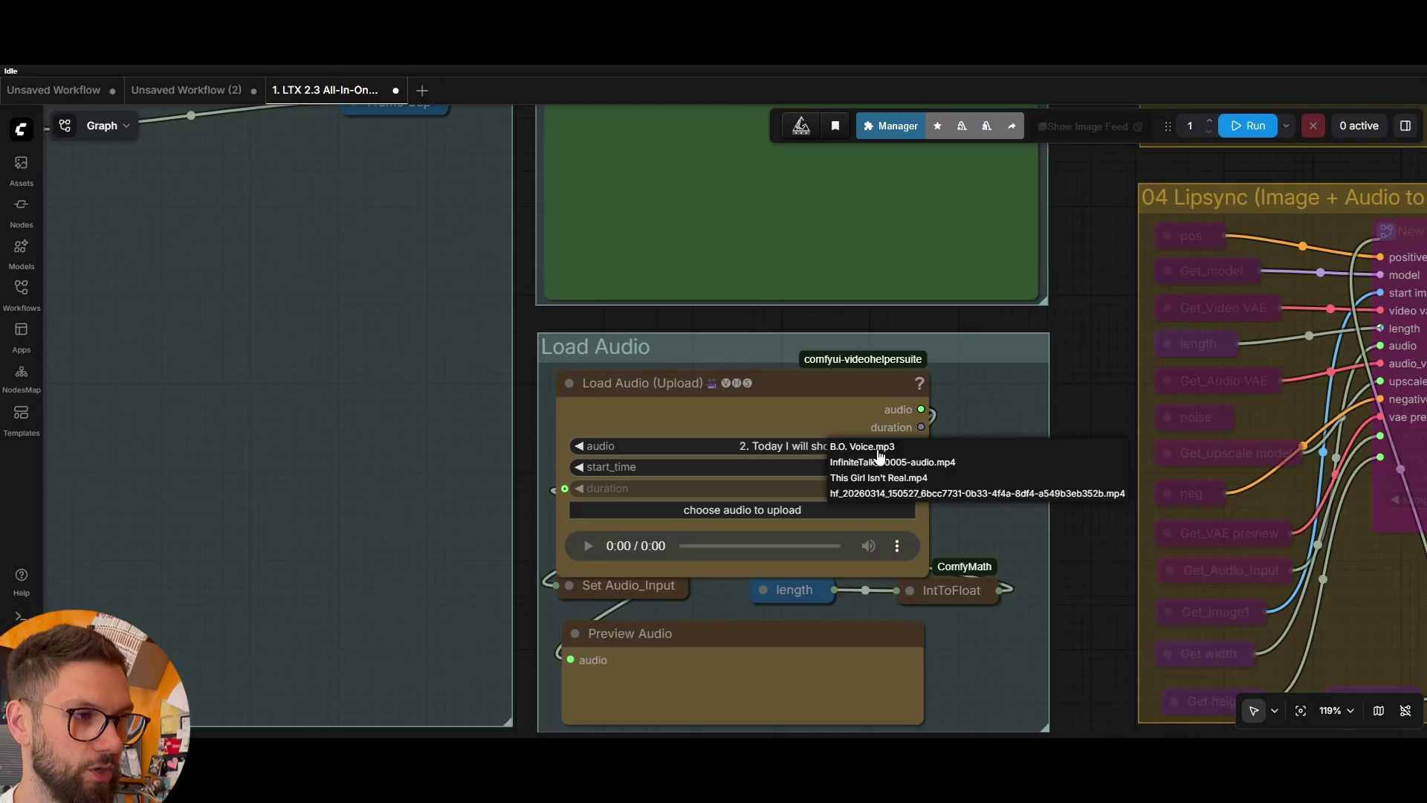
click(1086, 299)
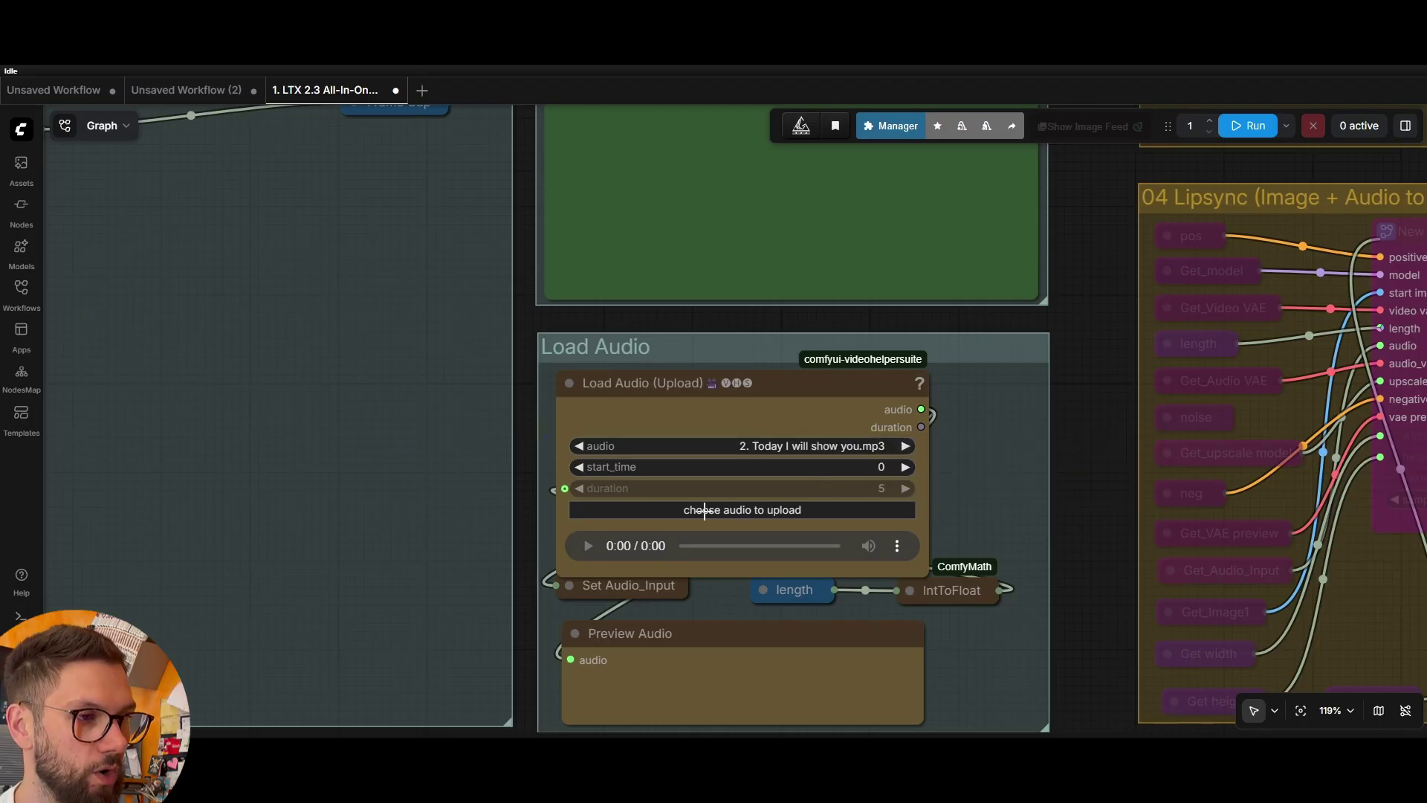
click(742, 512)
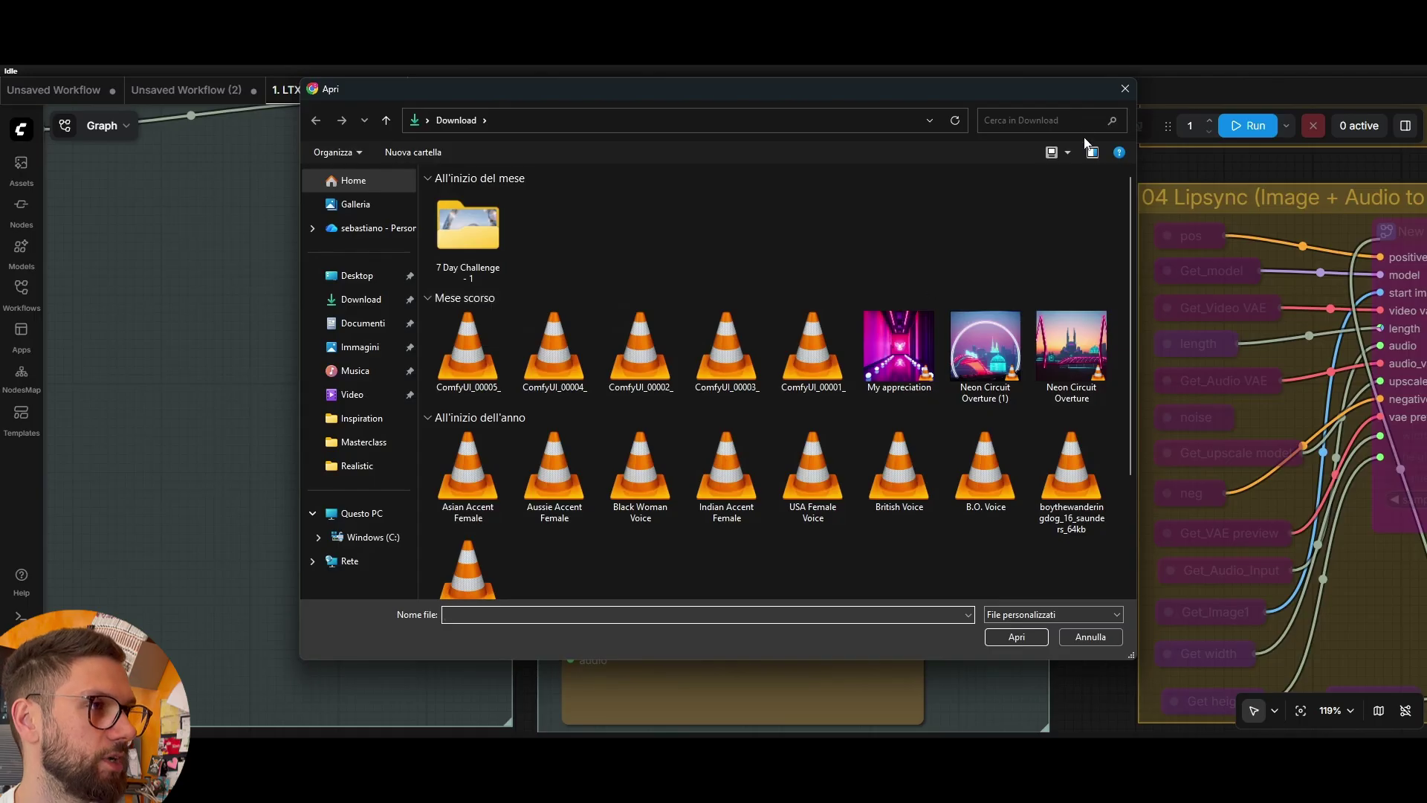
click(1120, 90)
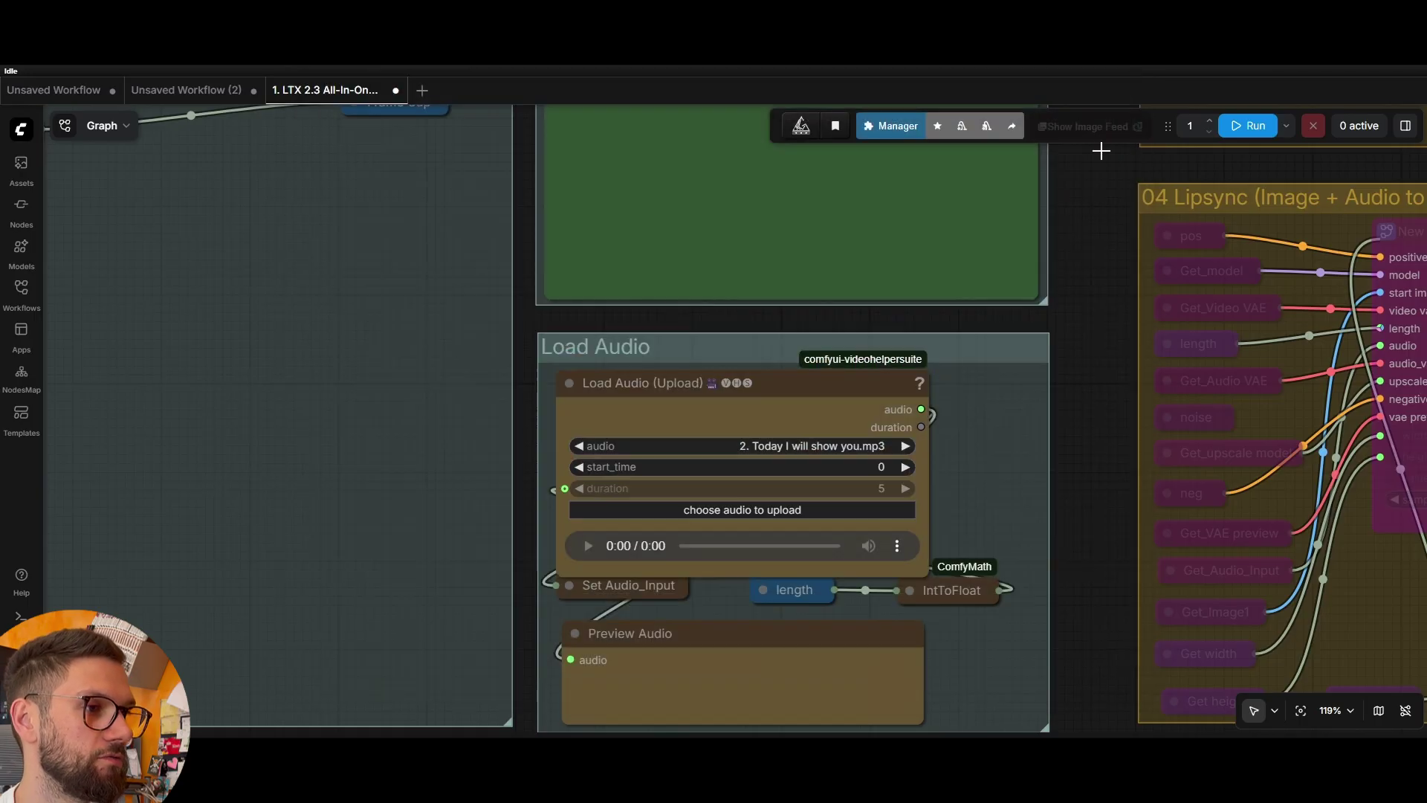
Select "This Girl Isn't Real.mp4" as the source in the Load Audio node.
click(829, 446)
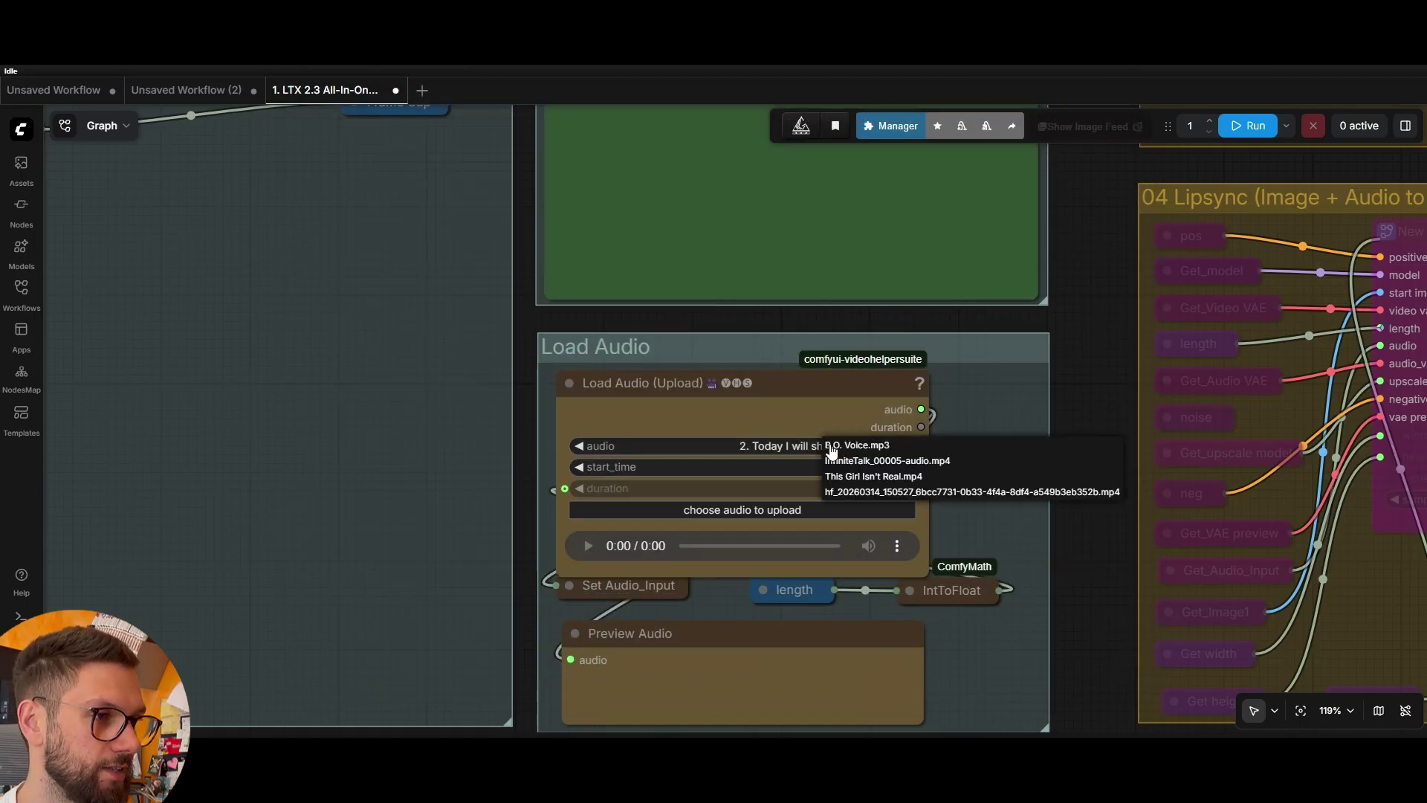
click(869, 476)
scroll(1077, 412, down, 6)
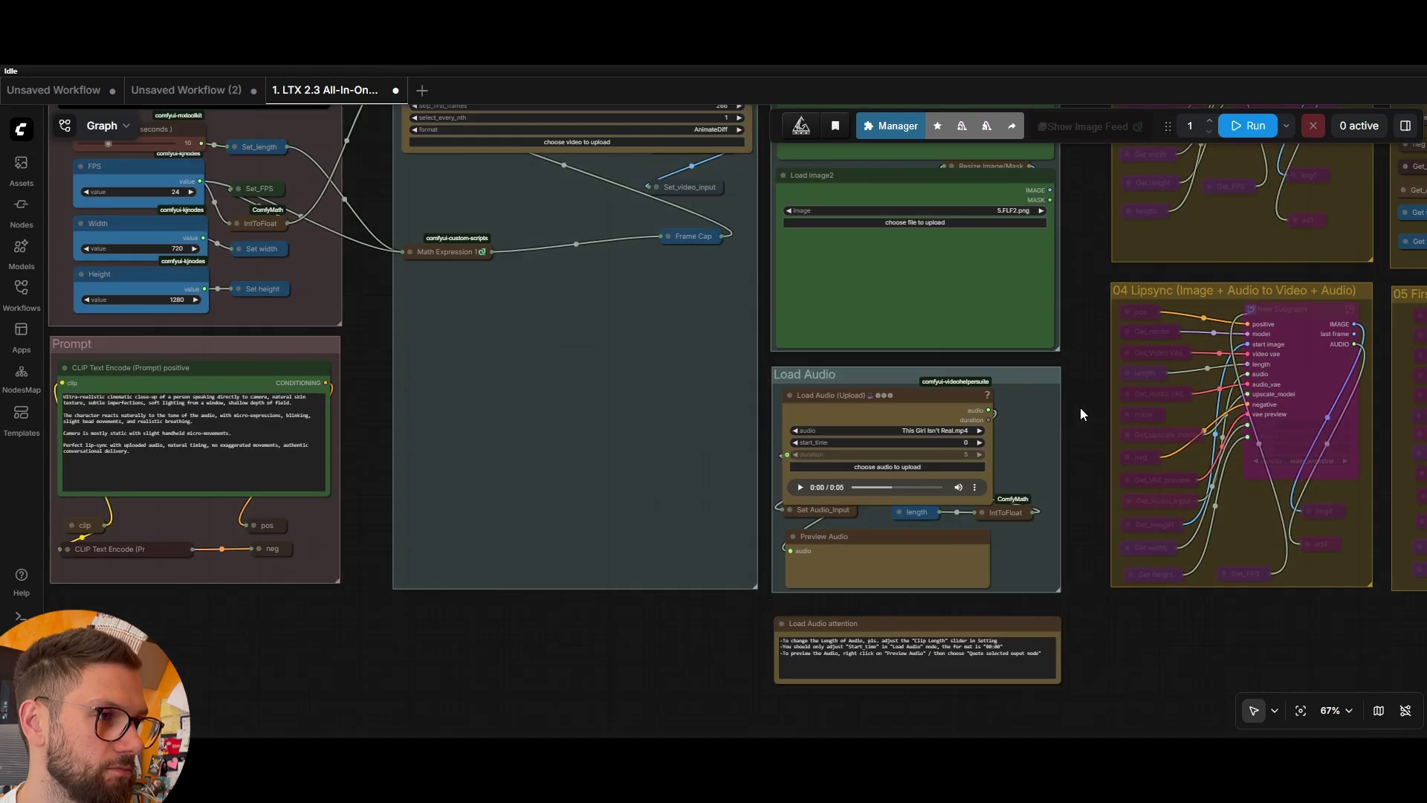
Replace the word "person" with "WOMAN" in the positive prompt's opening sentence.
scroll(1083, 370, down, 1)
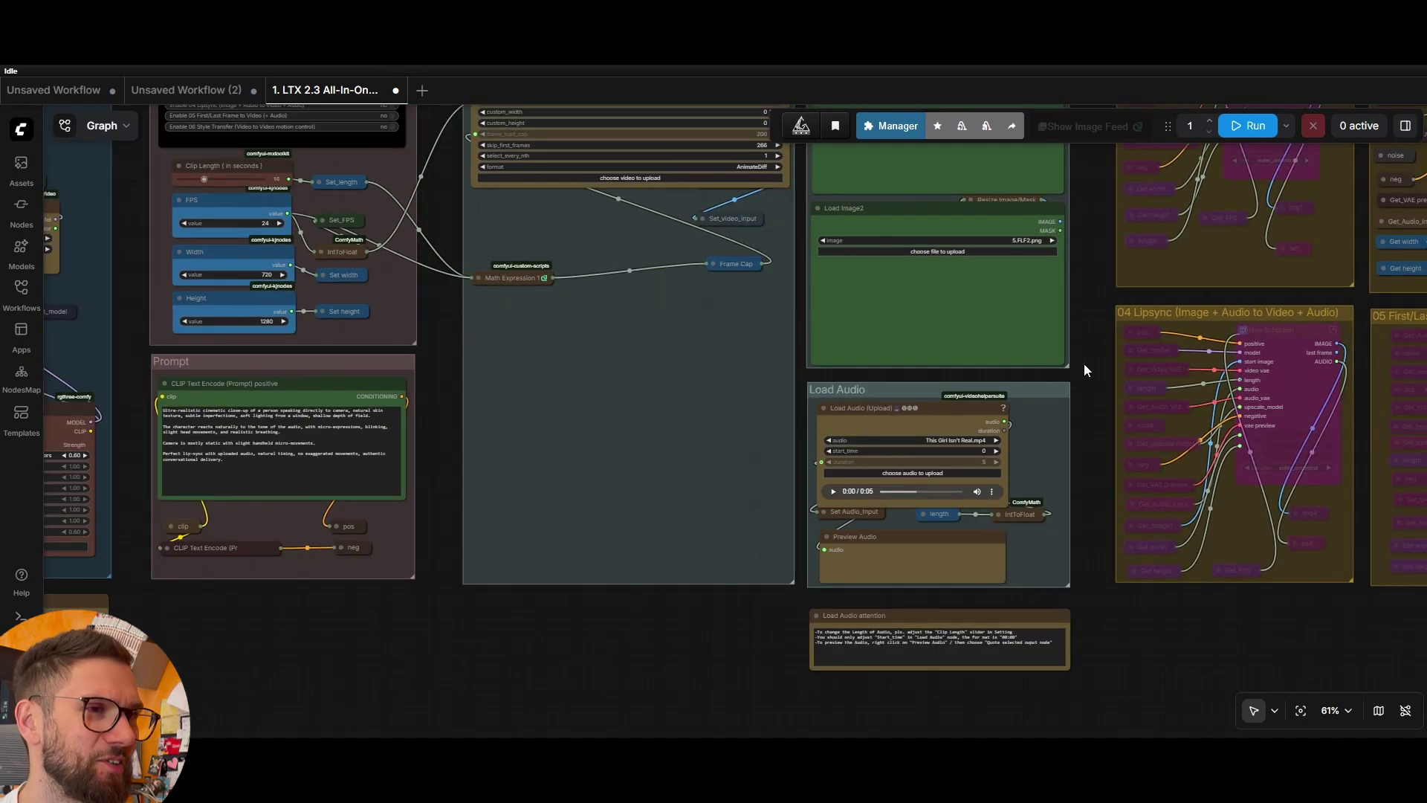
drag(420, 431, 637, 420)
scroll(536, 408, up, 8)
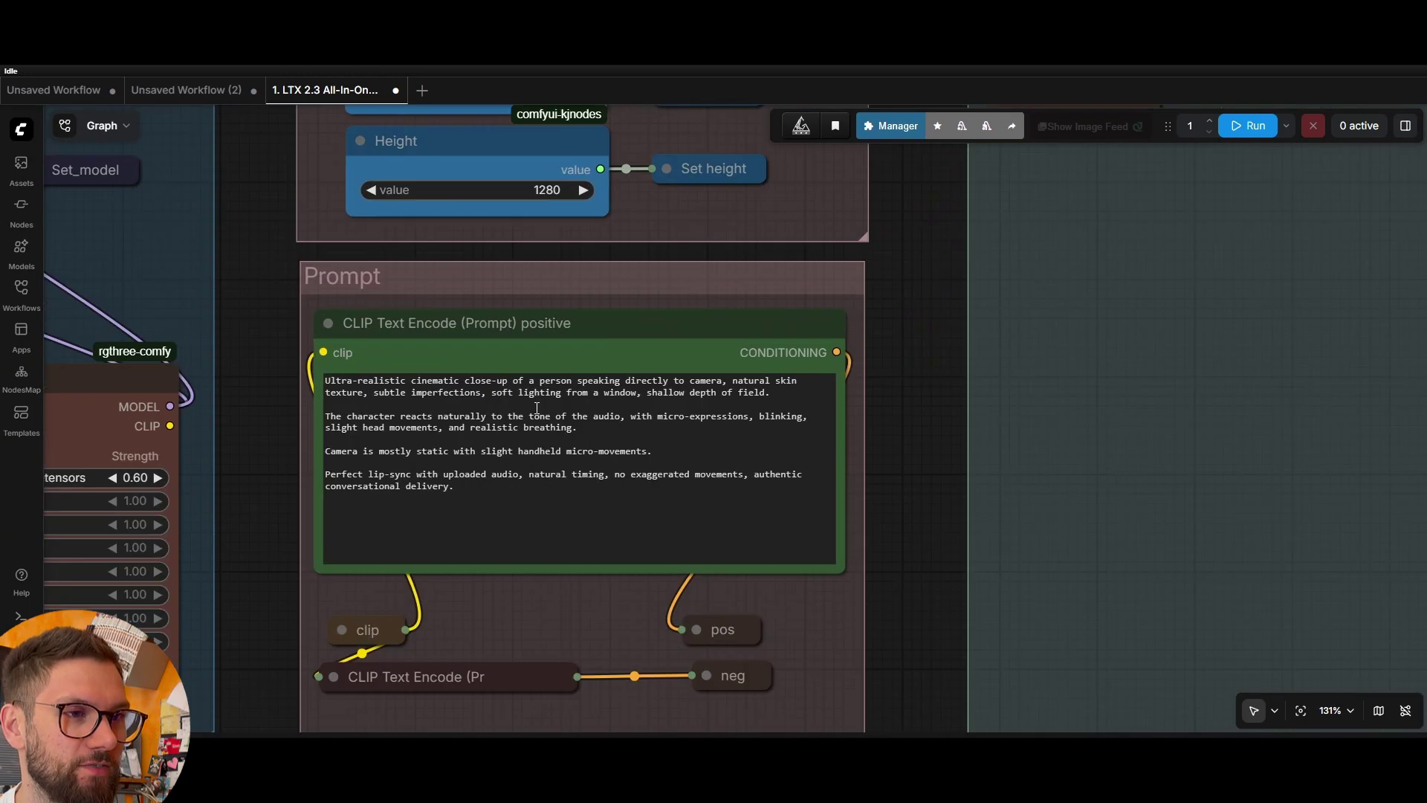
click(569, 382)
drag(570, 383, 540, 382)
text(WOMAN)
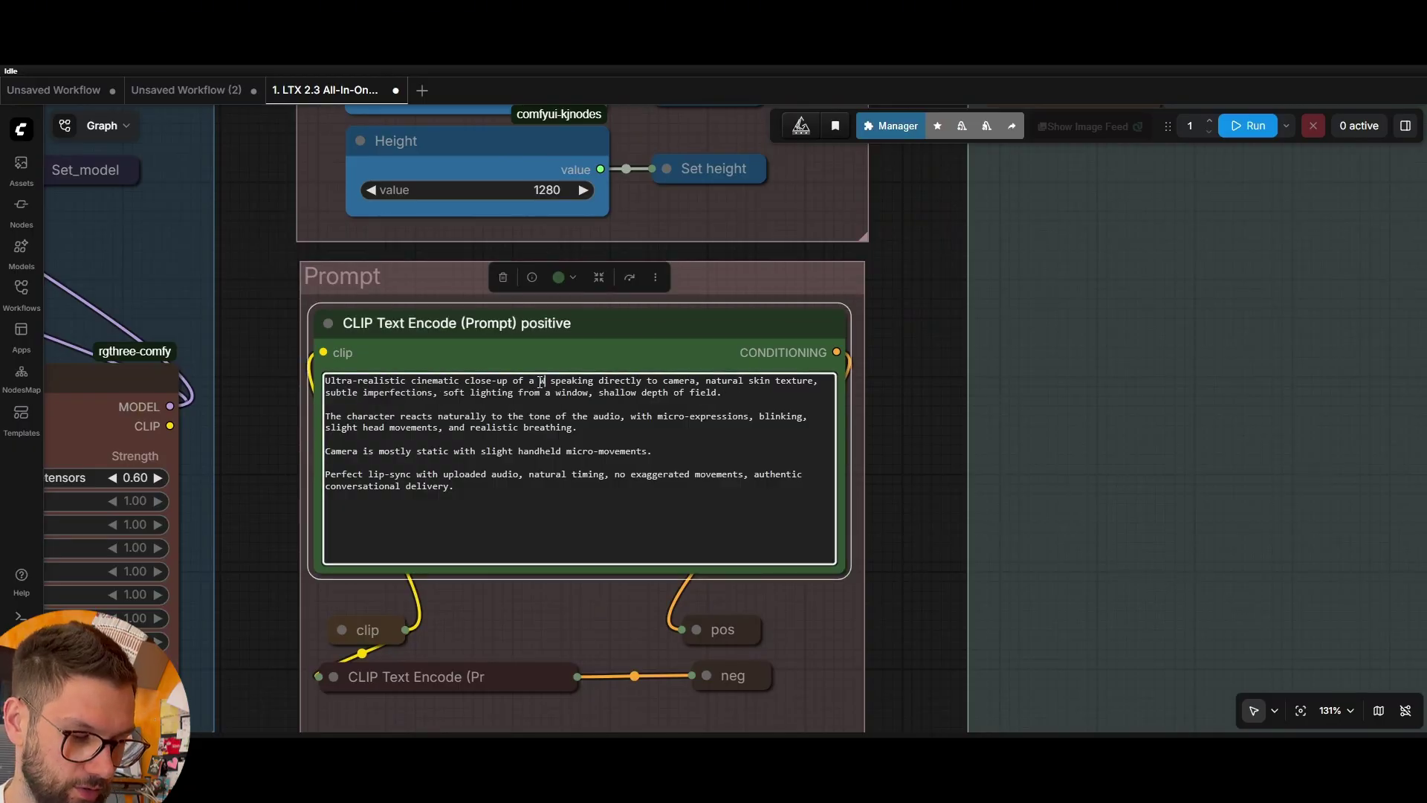
click(905, 361)
Set the Clip Length node in the Setting group to 5 seconds.
scroll(903, 358, down, 10)
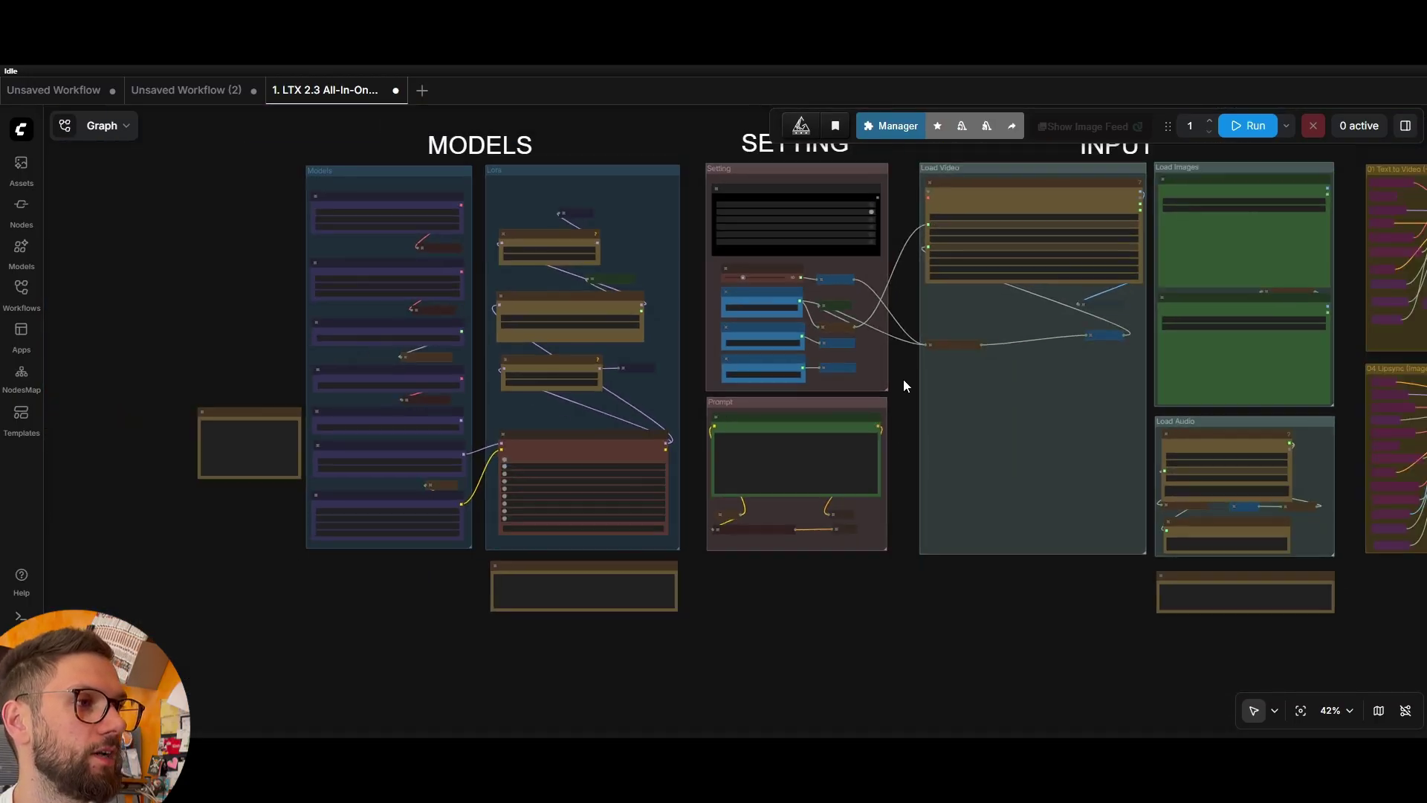
drag(903, 383, 673, 379)
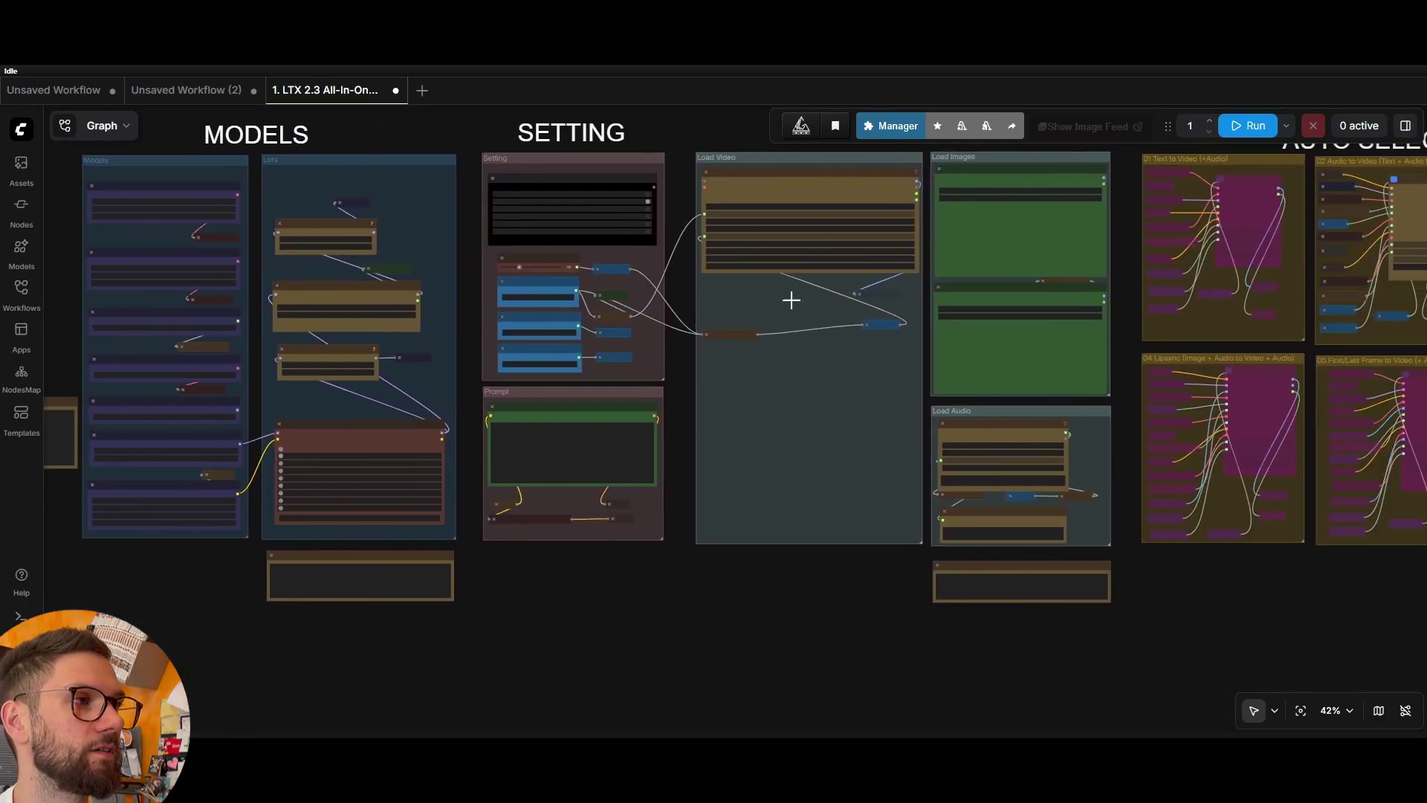
scroll(1130, 225, down, 2)
scroll(726, 305, up, 9)
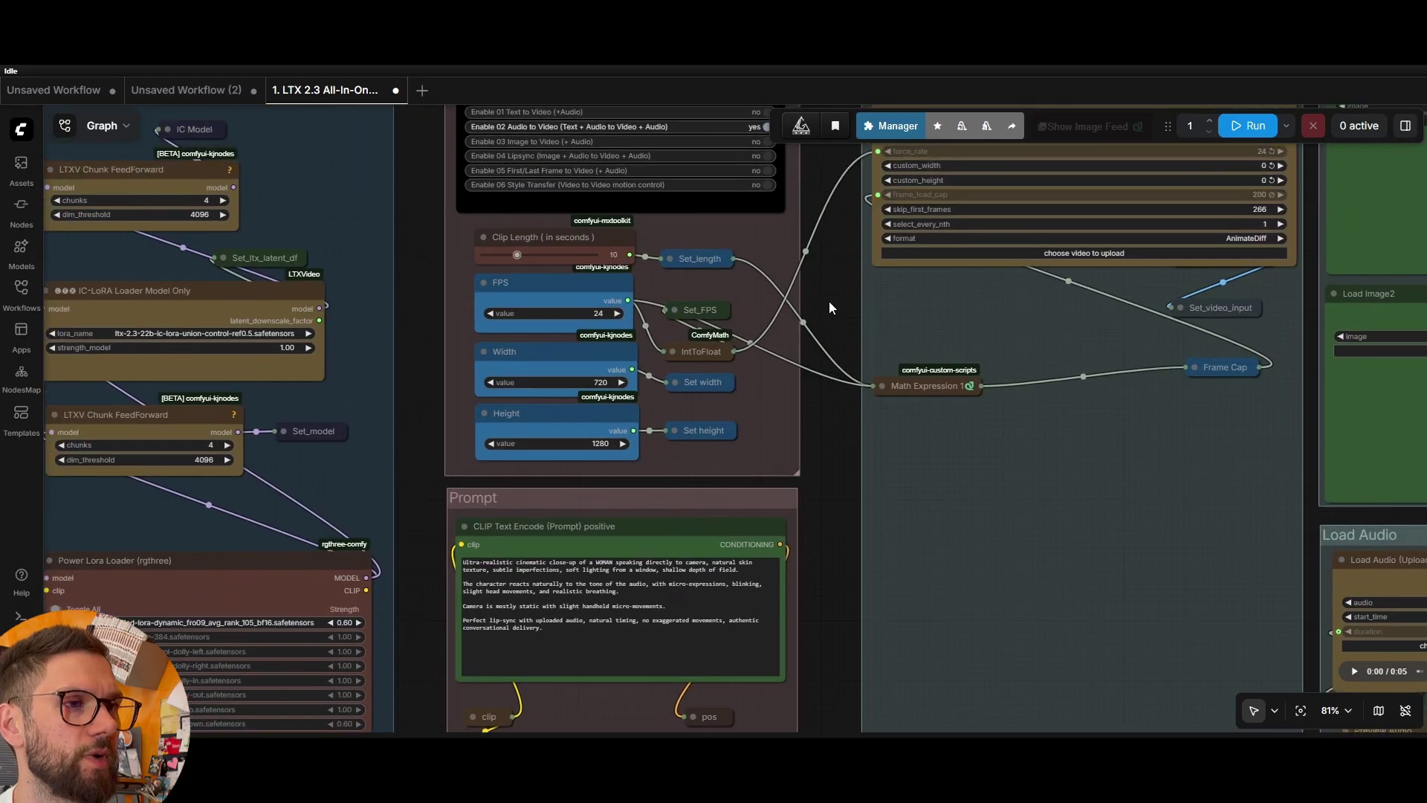
scroll(829, 307, up, 2)
drag(451, 245, 441, 244)
Compare the clip length with the loaded audio's duration, and review the enabled mode, FPS, width and height settings.
scroll(828, 275, down, 8)
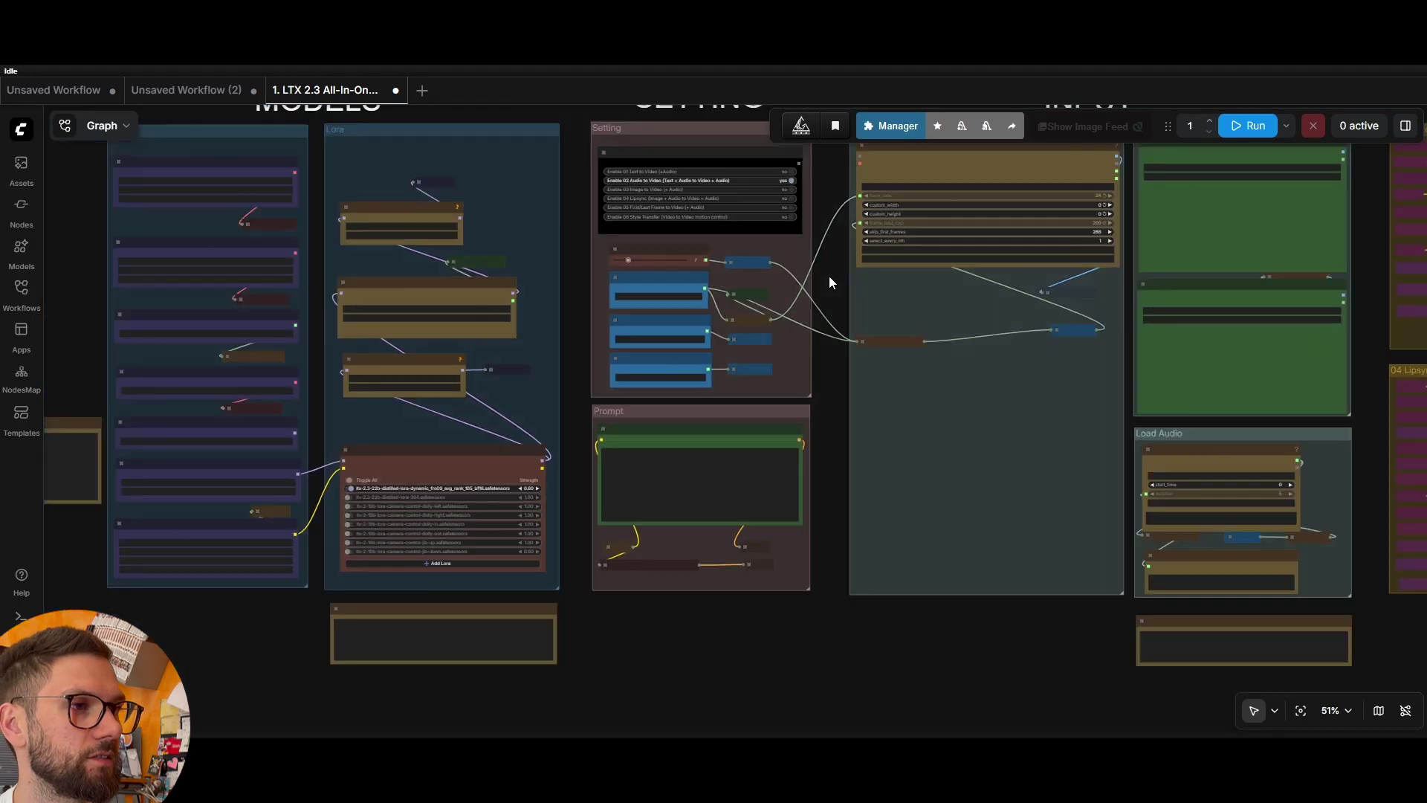
scroll(1180, 480, up, 7)
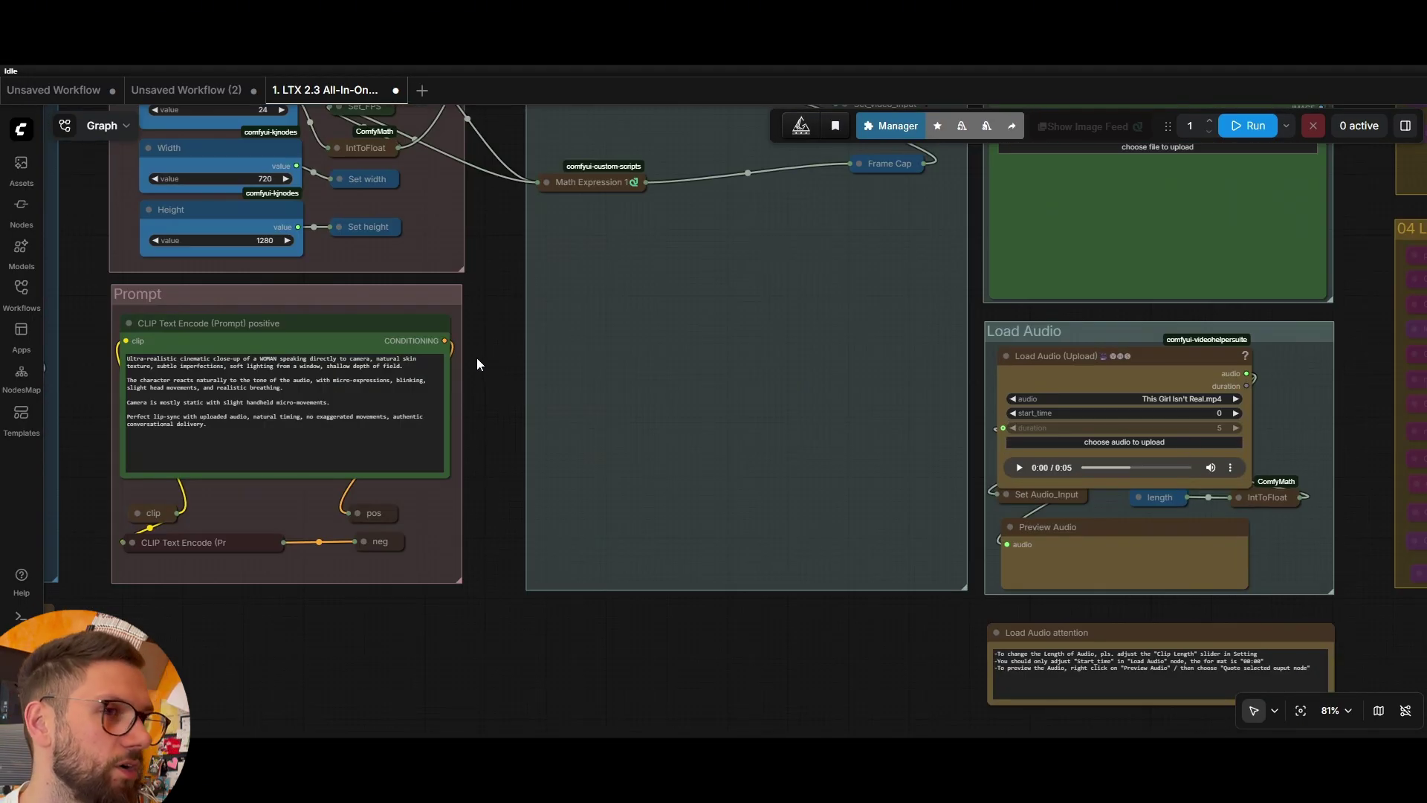
scroll(478, 360, down, 3)
scroll(516, 290, up, 5)
scroll(516, 289, left, 3)
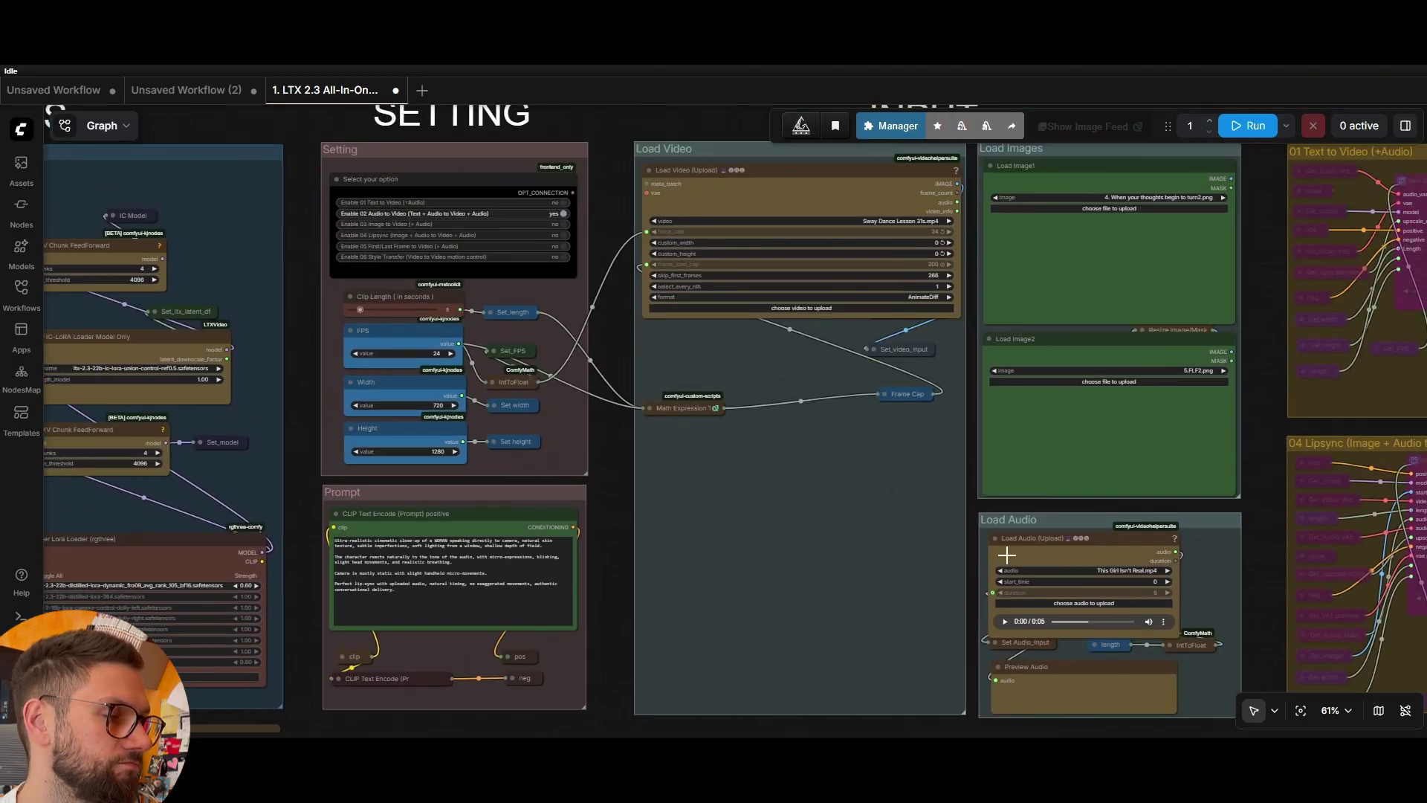
scroll(1078, 602, up, 3)
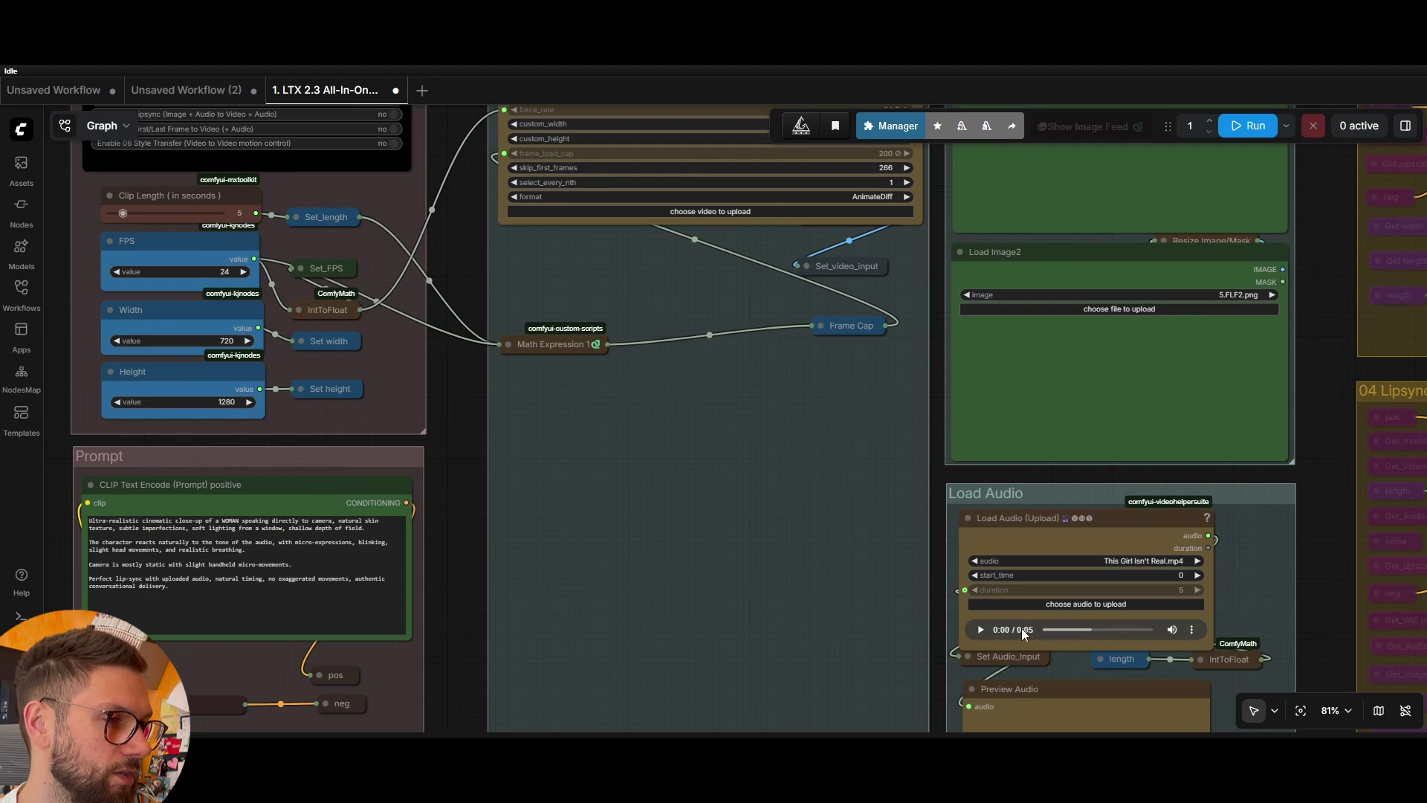
scroll(444, 358, up, 1)
scroll(445, 358, left, 2)
mouse_move(216, 258)
mouse_down()
mouse_move(286, 256)
mouse_move(218, 258)
mouse_up()
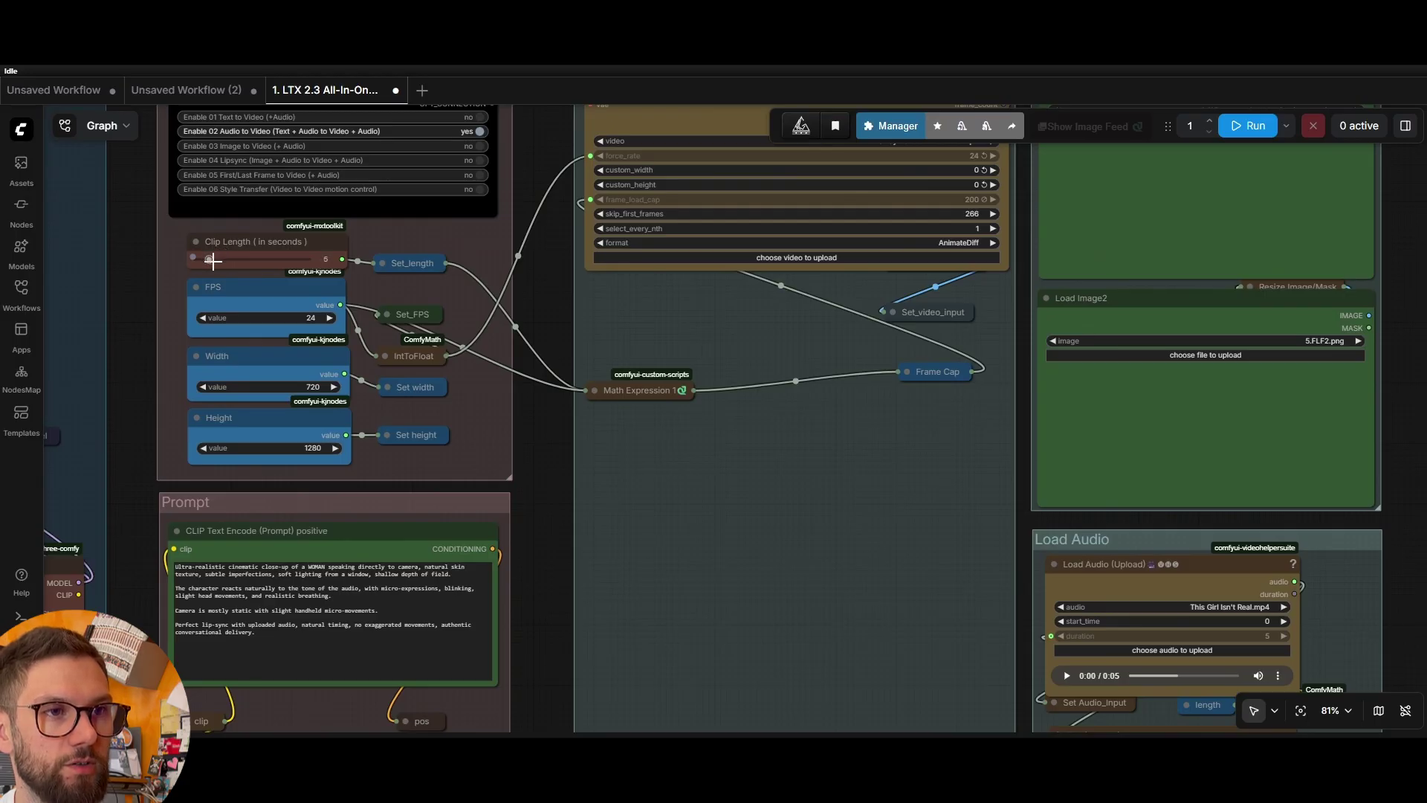
scroll(587, 430, down, 6)
drag(1122, 190, 949, 187)
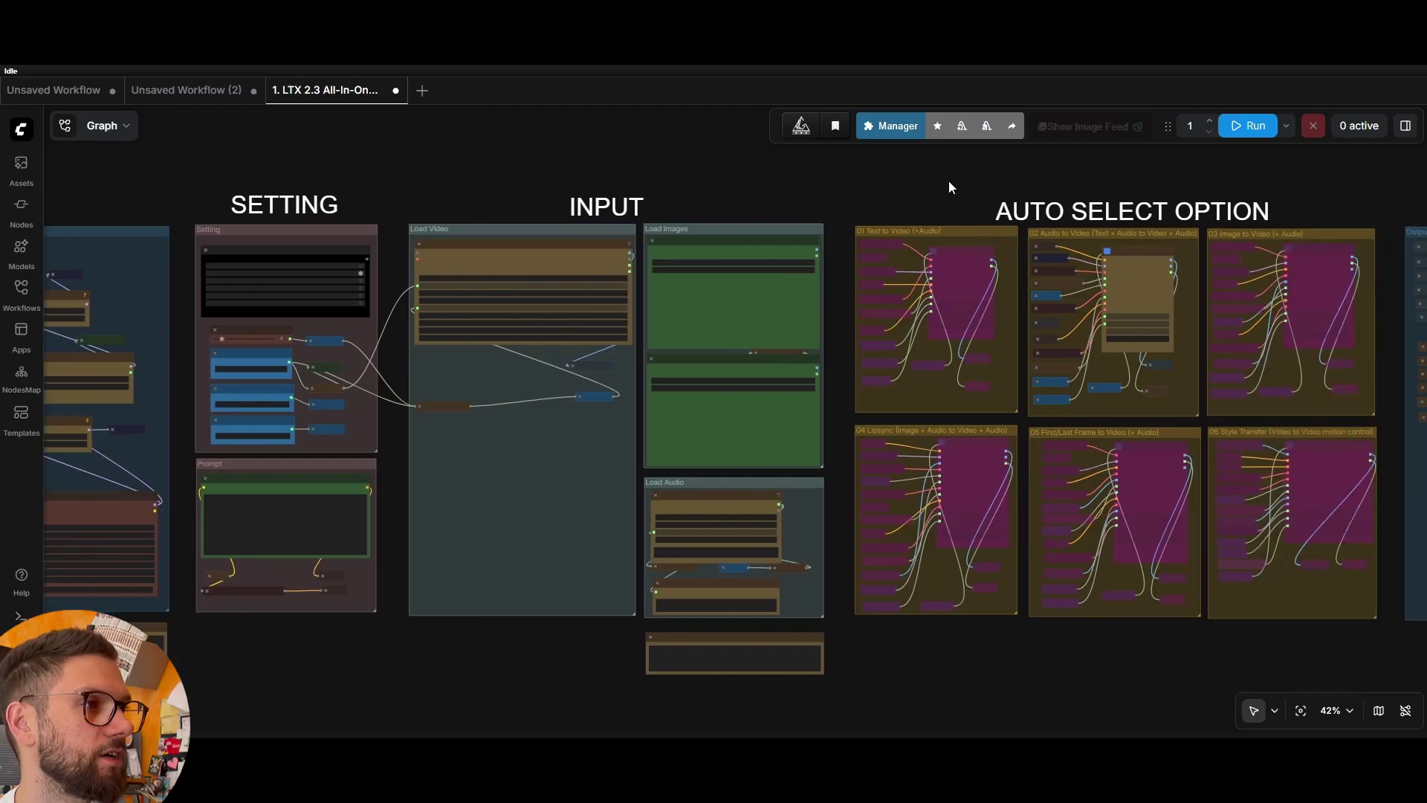
scroll(272, 385, up, 7)
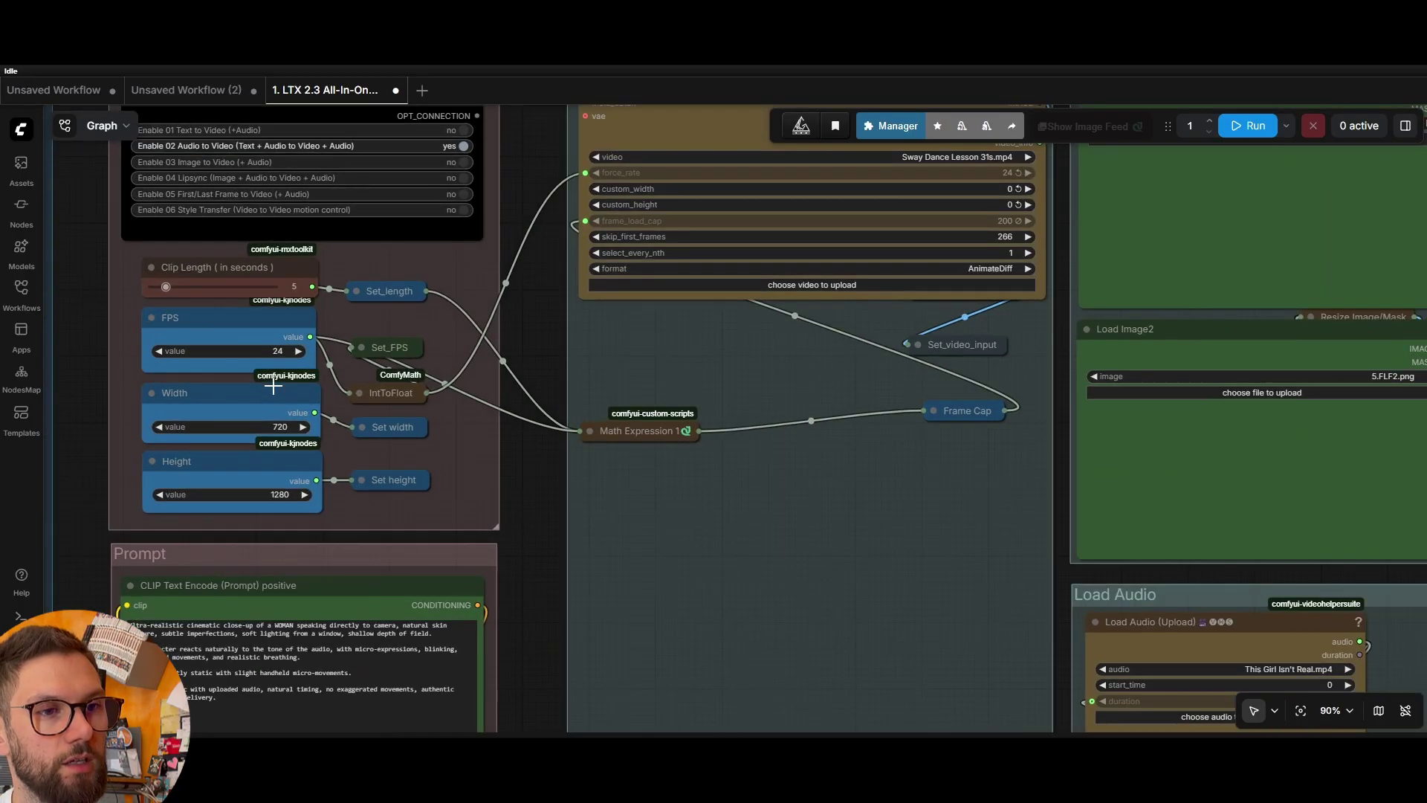
scroll(275, 394, up, 2)
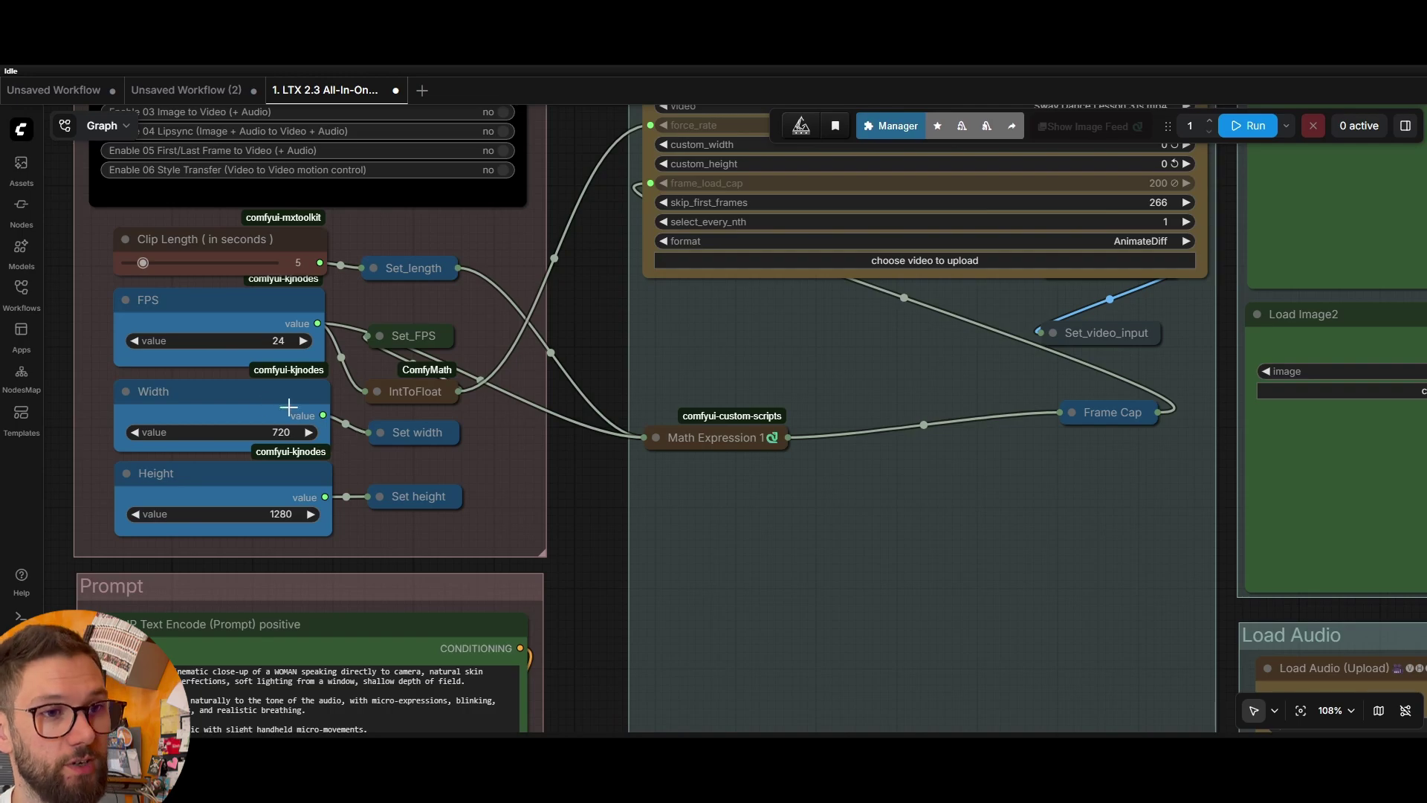
Run the audio-to-video workflow and inspect the Load VAE node in the Models group.
click(1246, 142)
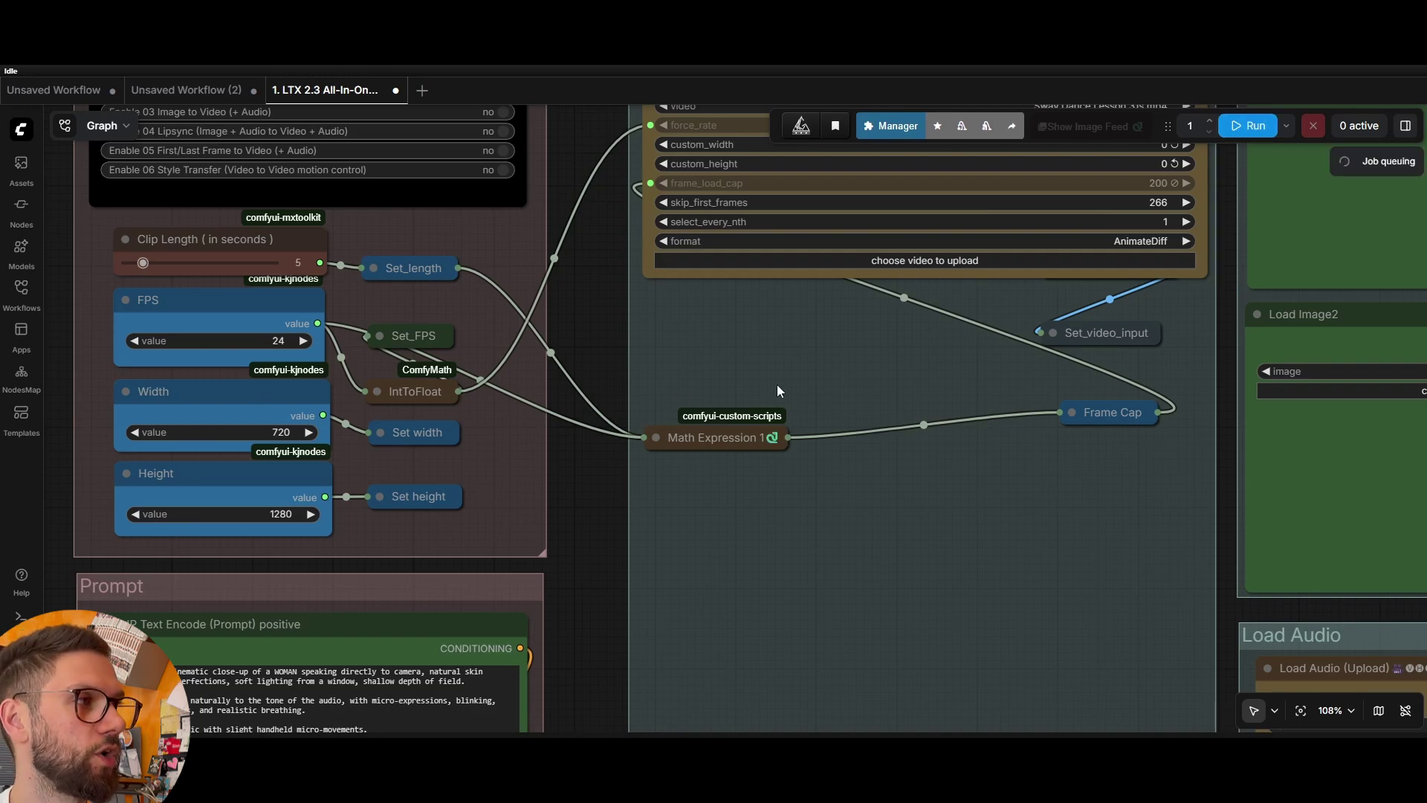
scroll(611, 379, down, 5)
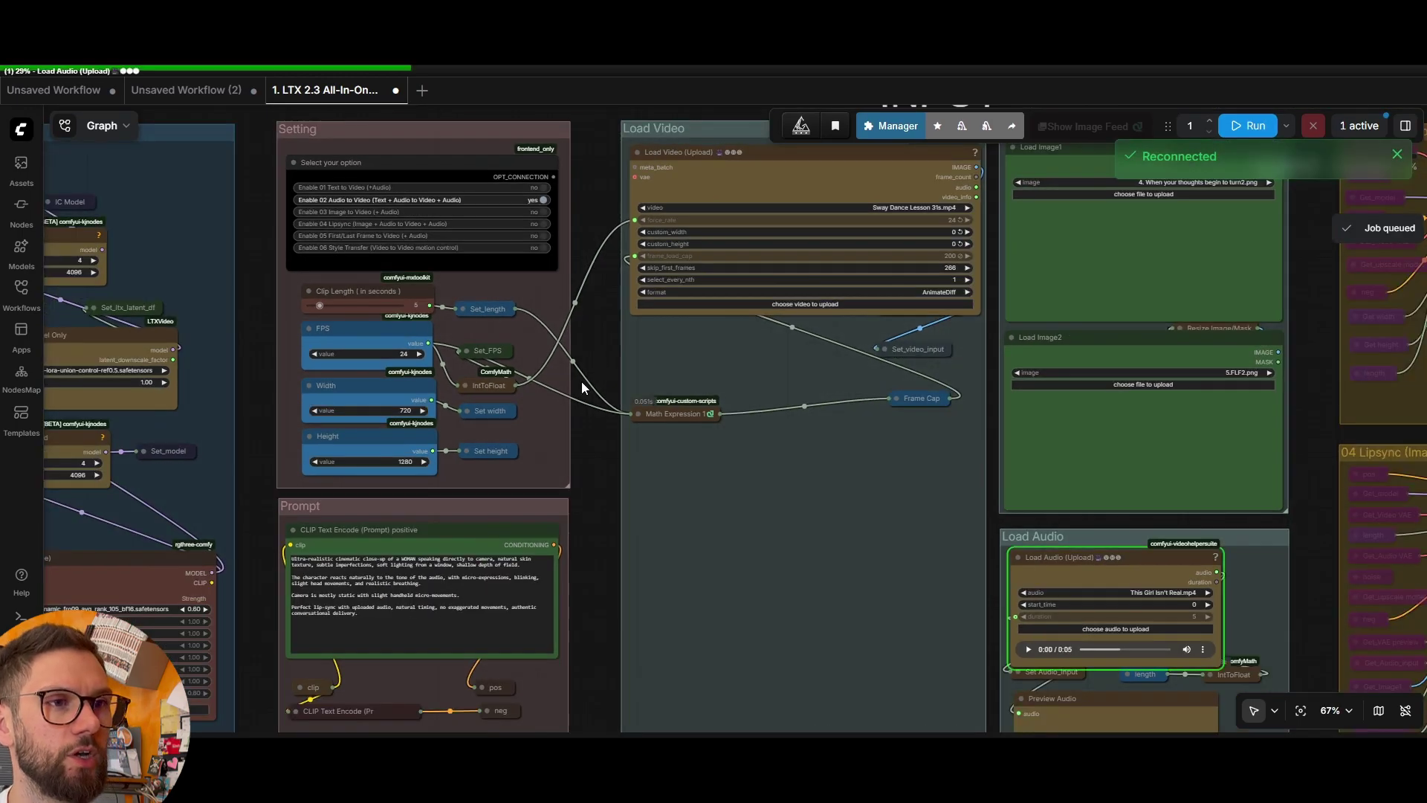
scroll(590, 336, down, 2)
scroll(590, 330, down, 2)
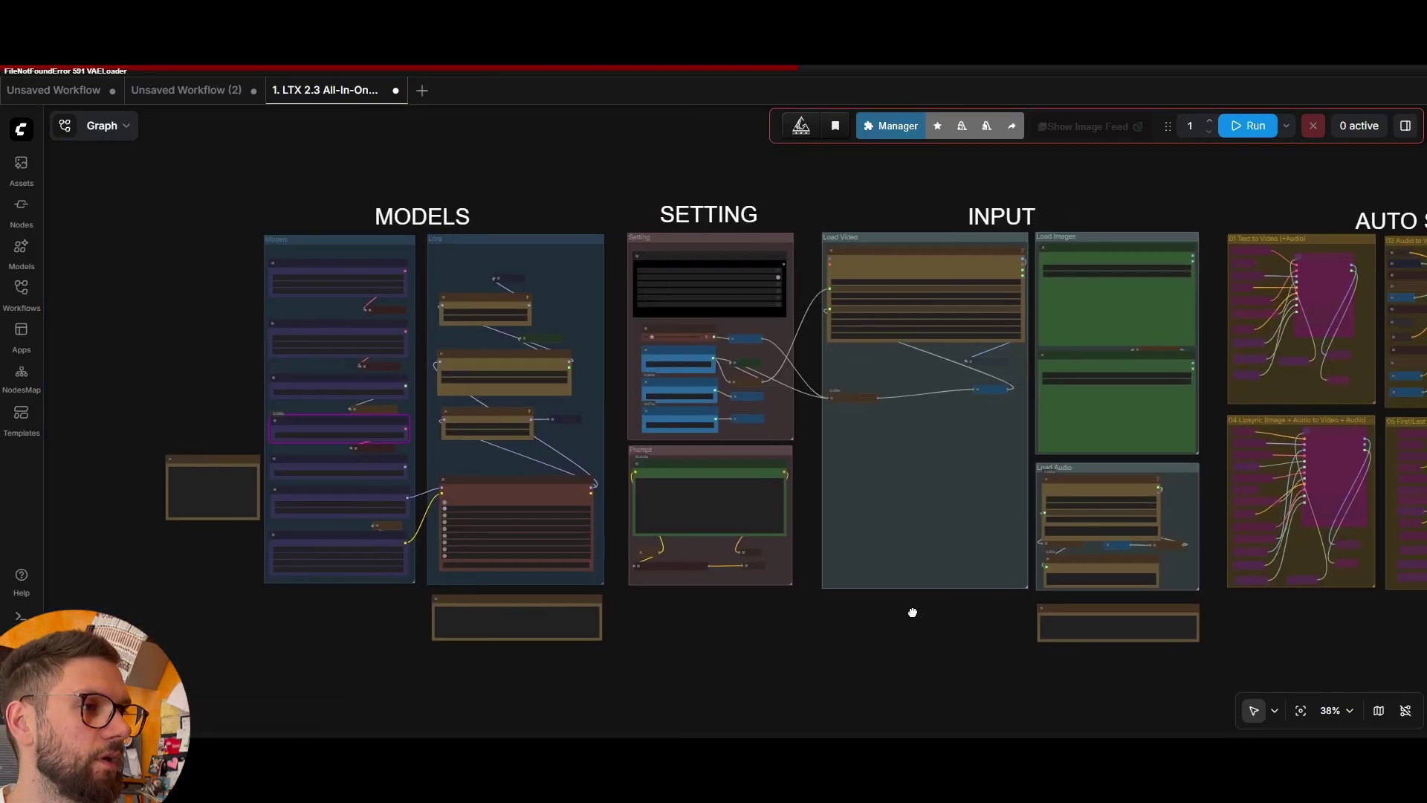
drag(915, 612, 743, 570)
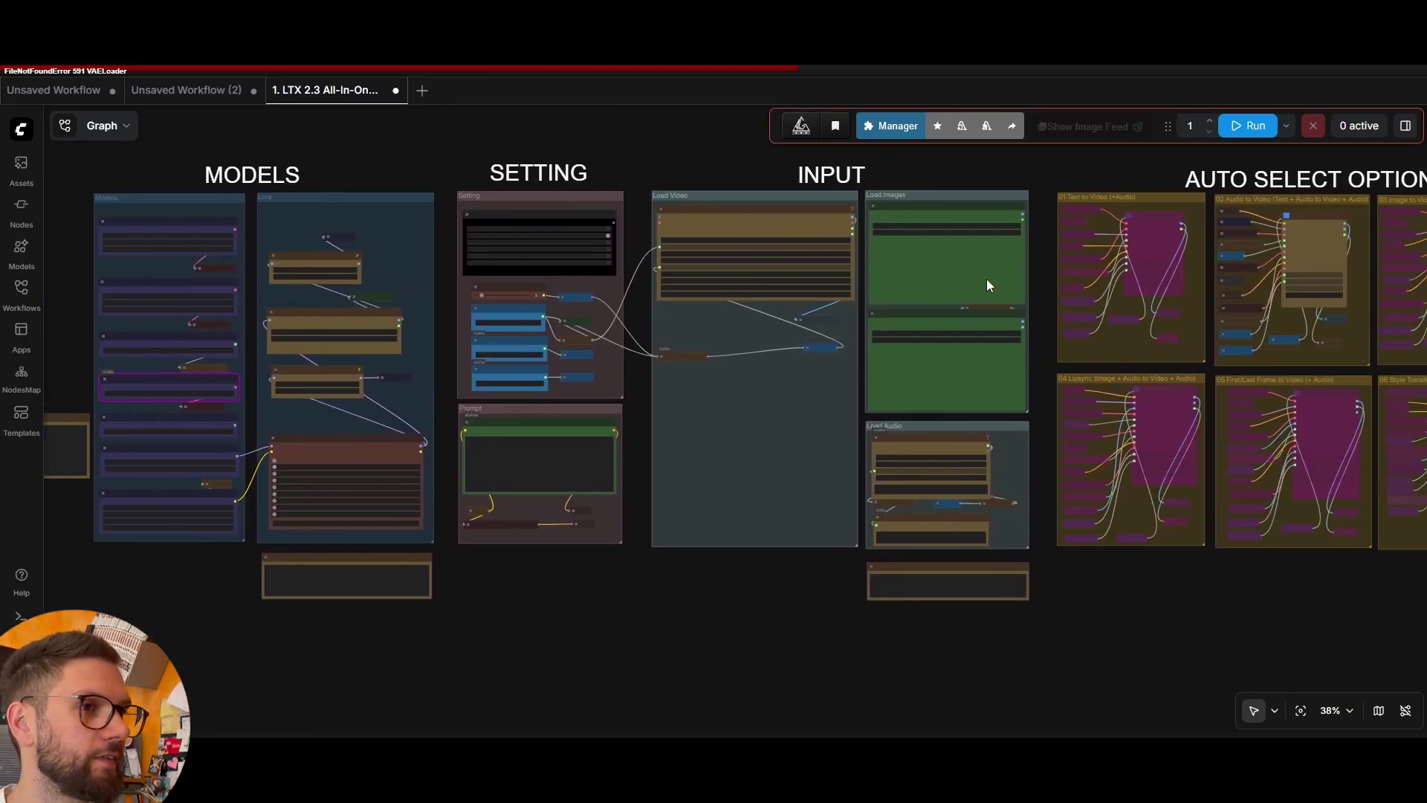
scroll(60, 364, up, 10)
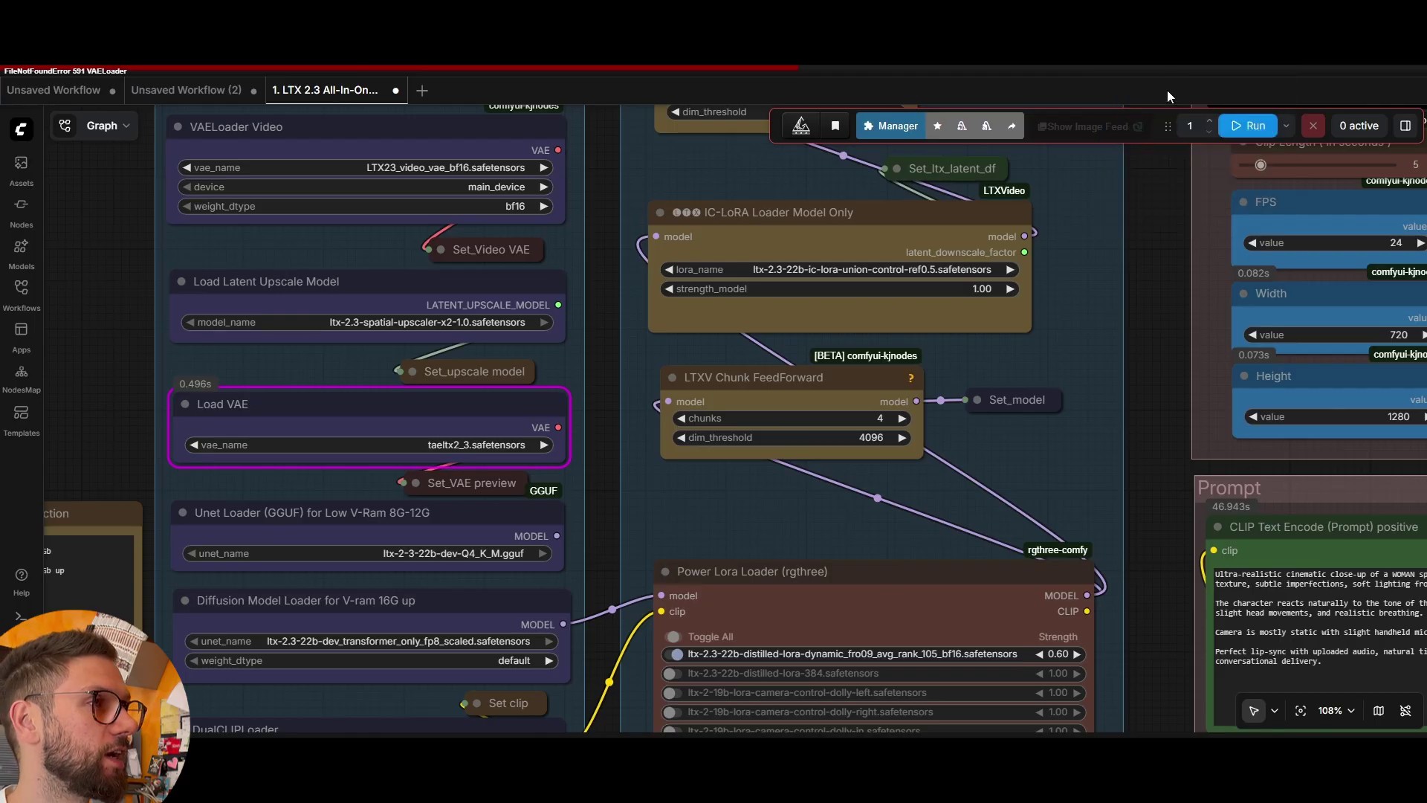
Copy the download link of taeltx2_3.safetensors from its Hugging Face page and switch to JupyterLab.
key(ctrl+Tab)
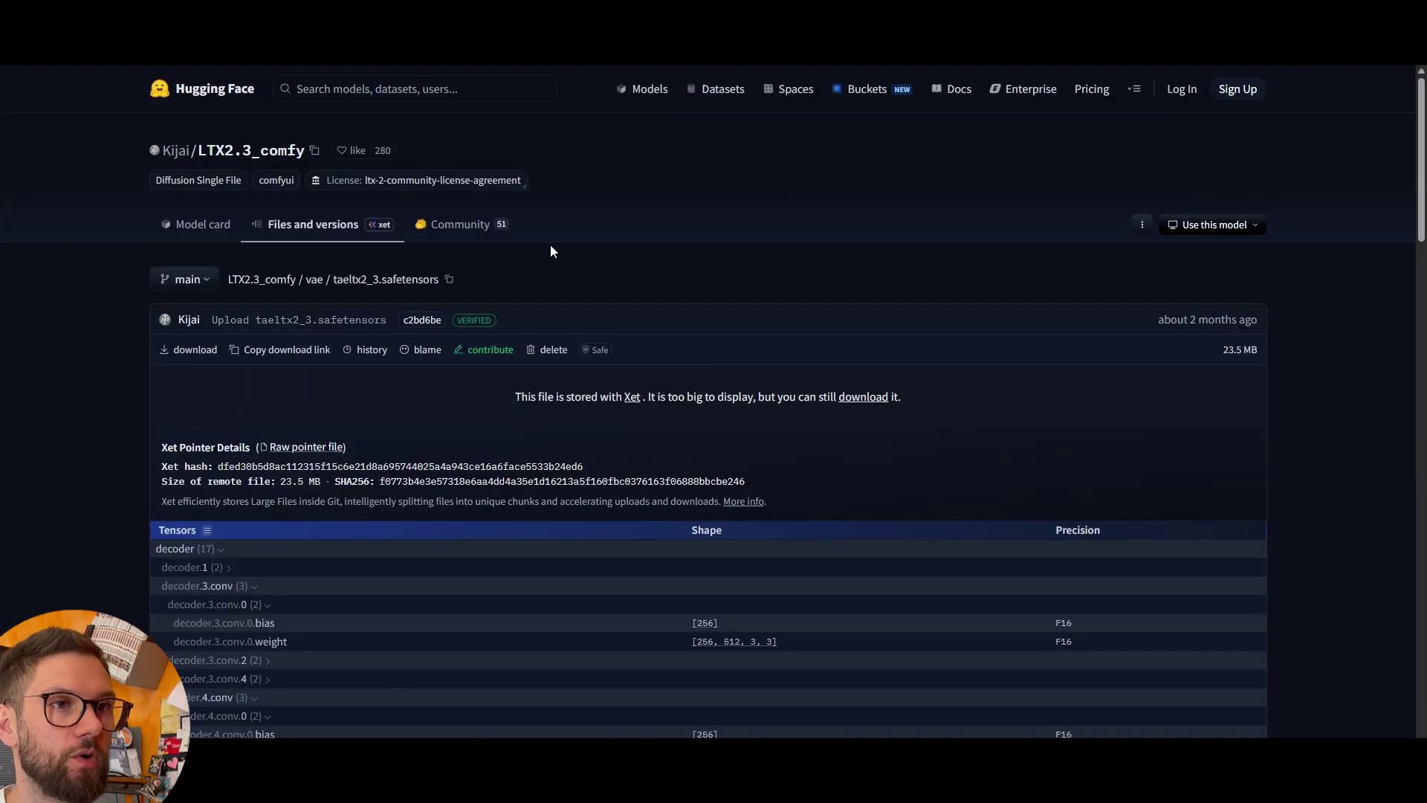
click(287, 350)
click(996, 16)
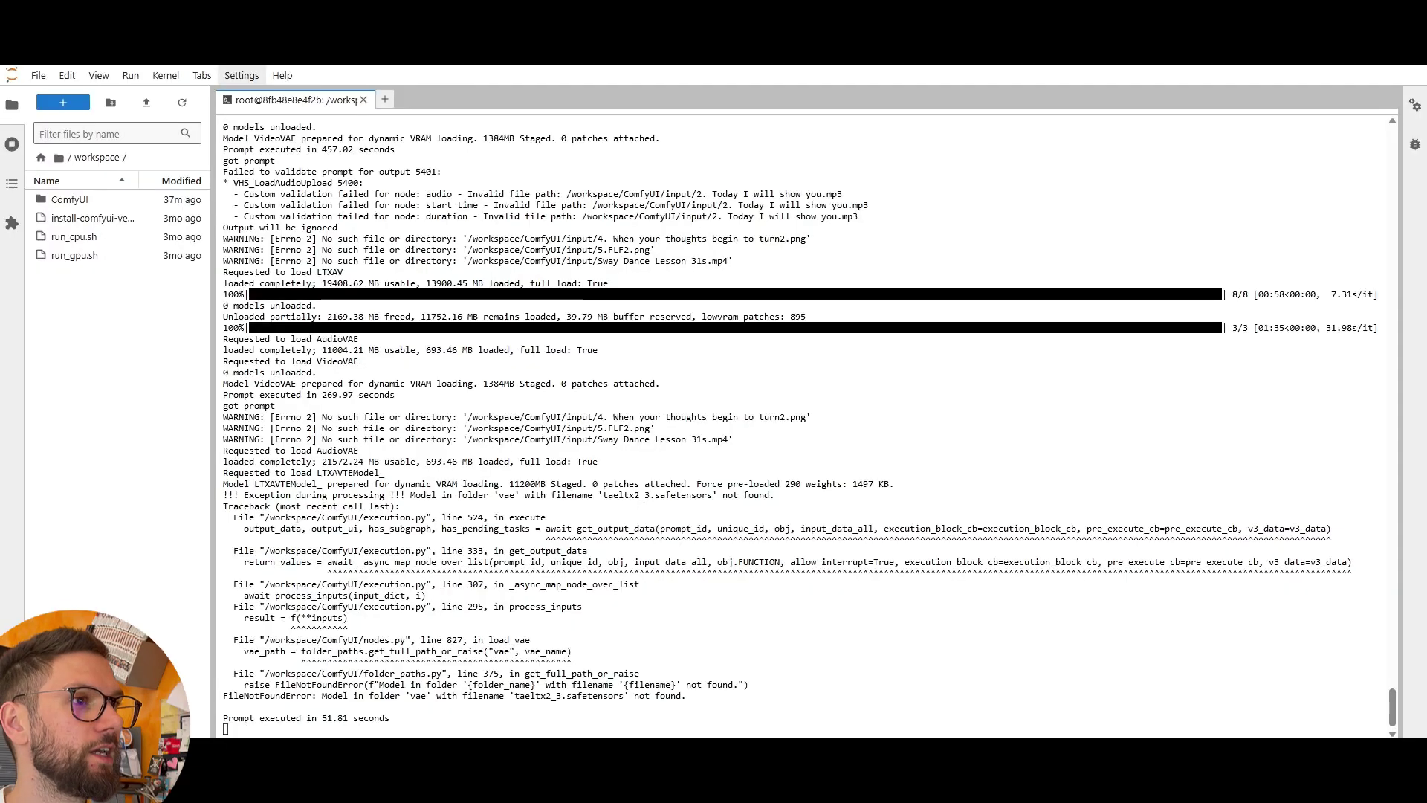
Open the ComfyUI/models/vae folder and start a new terminal in it.
click(67, 204)
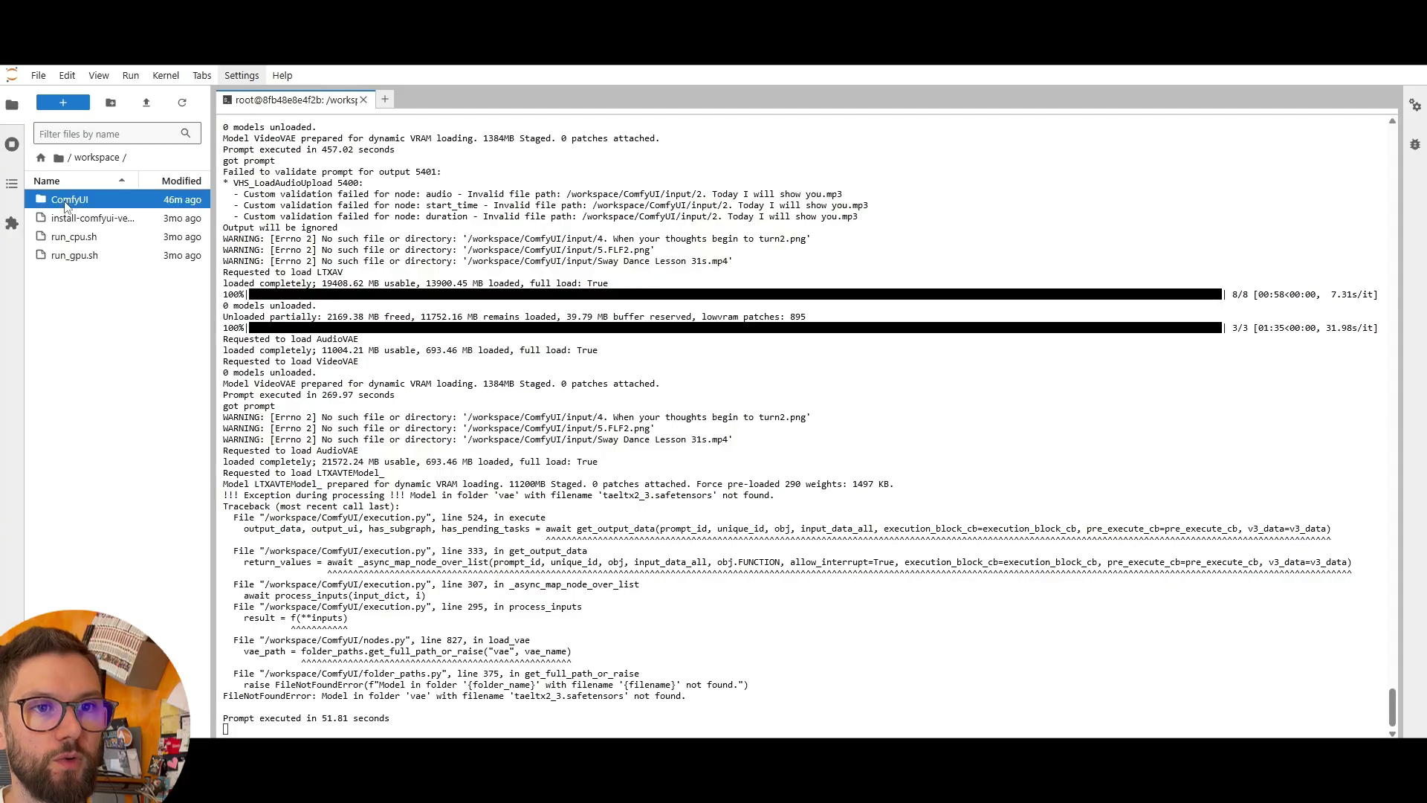
double_click(65, 205)
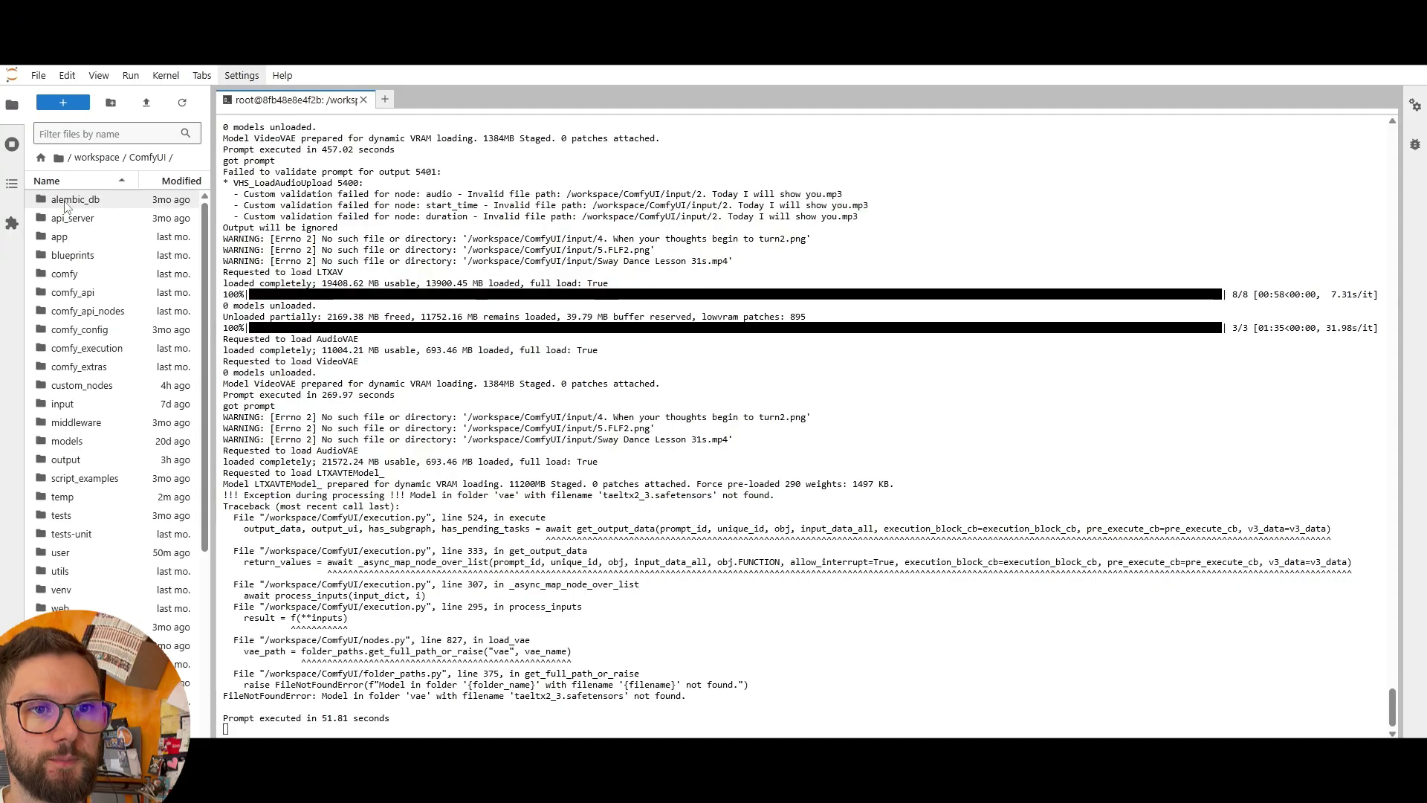
double_click(84, 446)
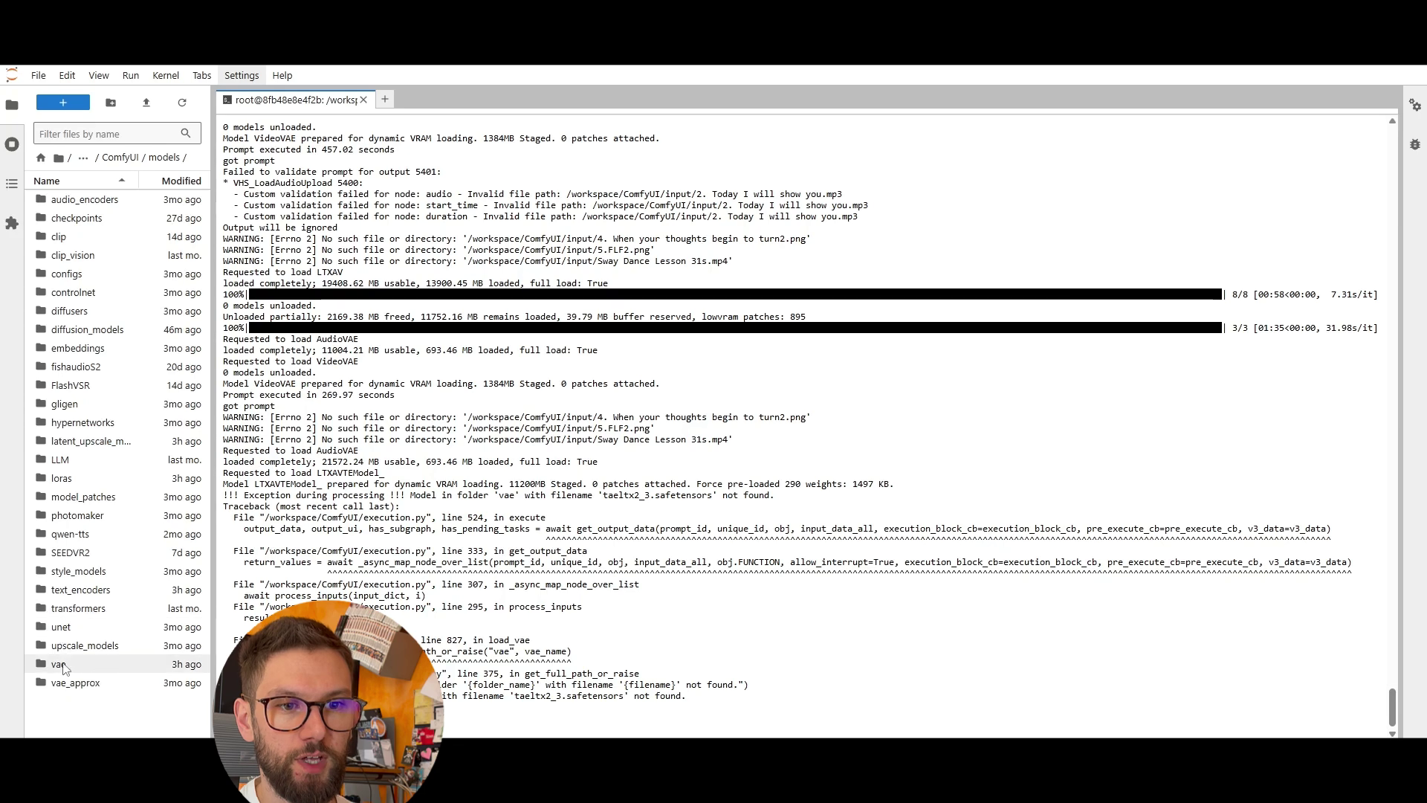
double_click(59, 665)
click(385, 99)
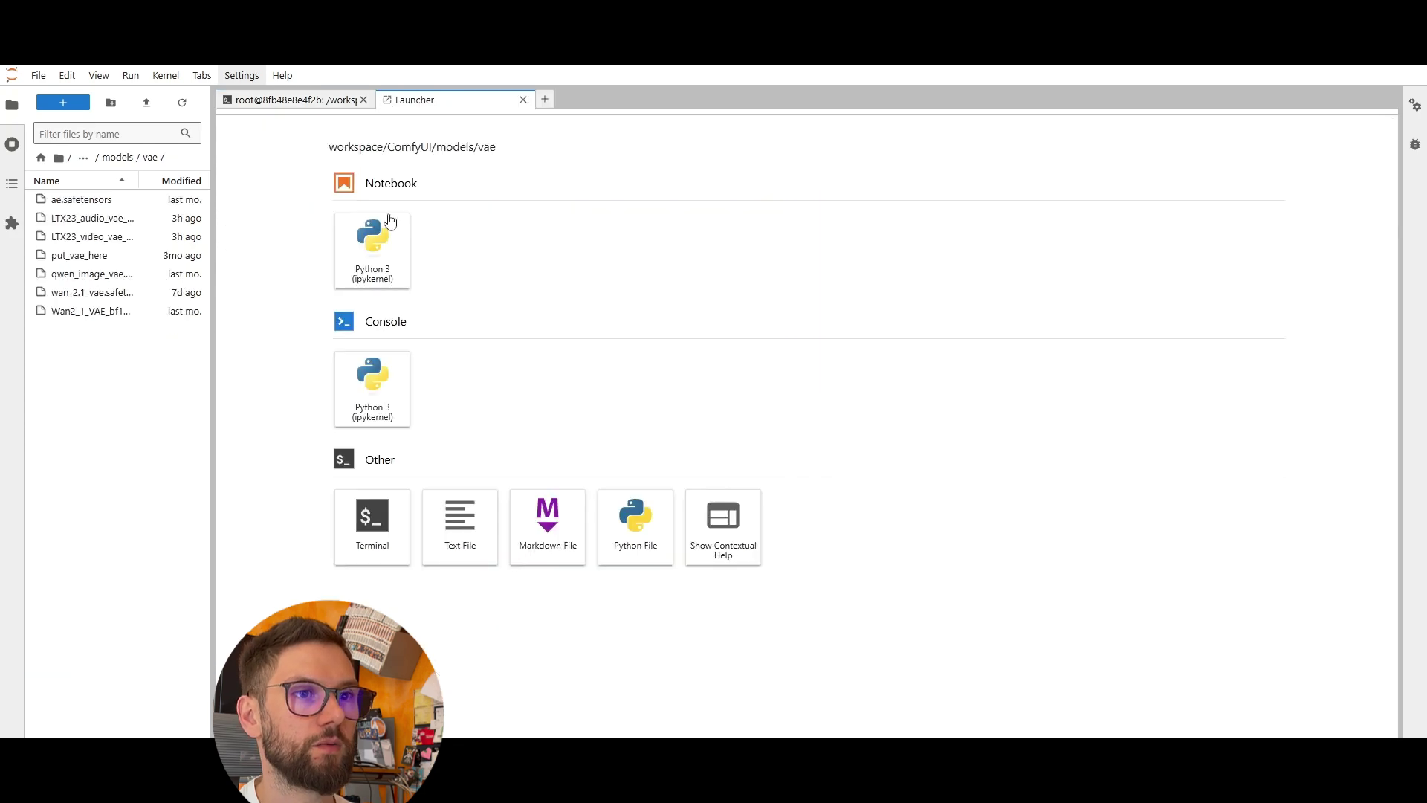
click(368, 523)
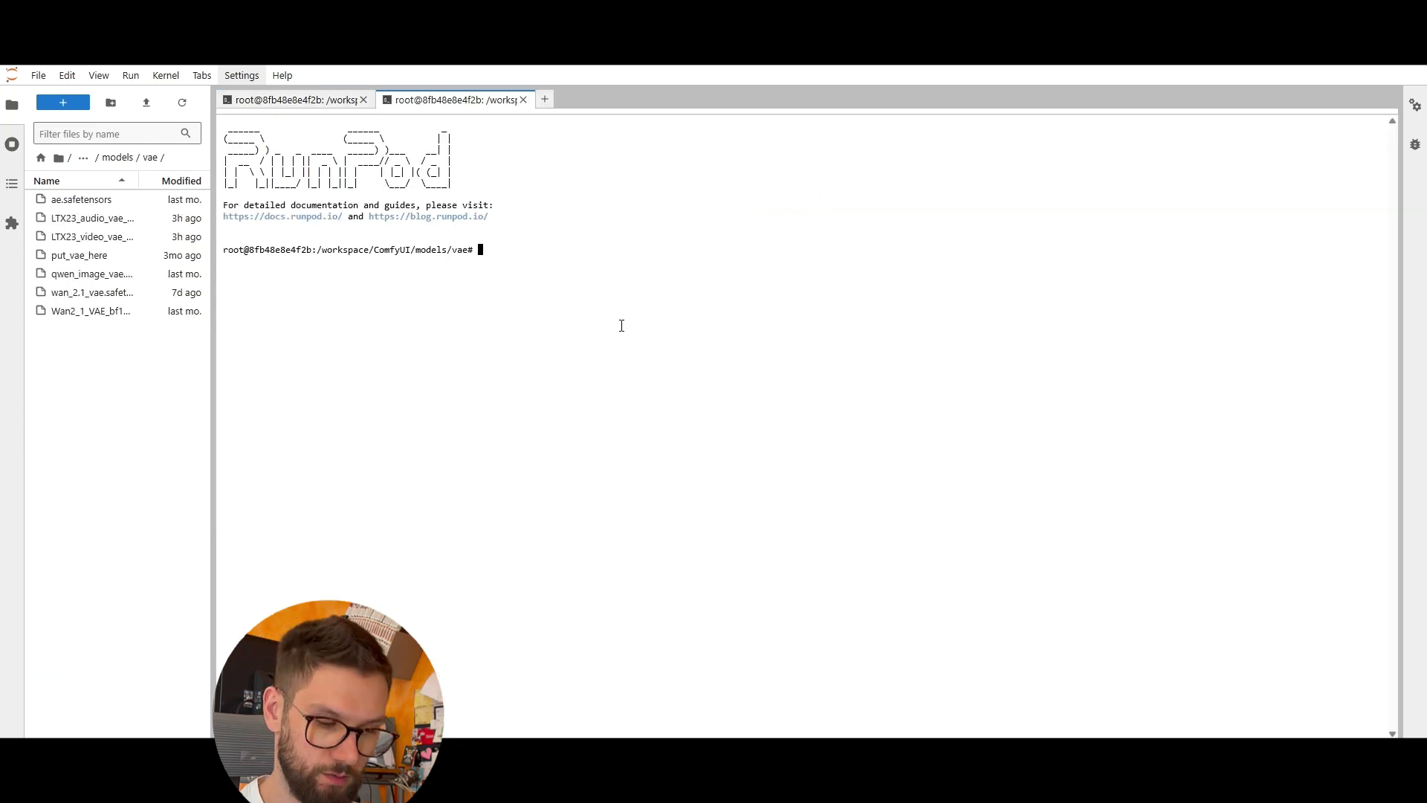
text(WGET)
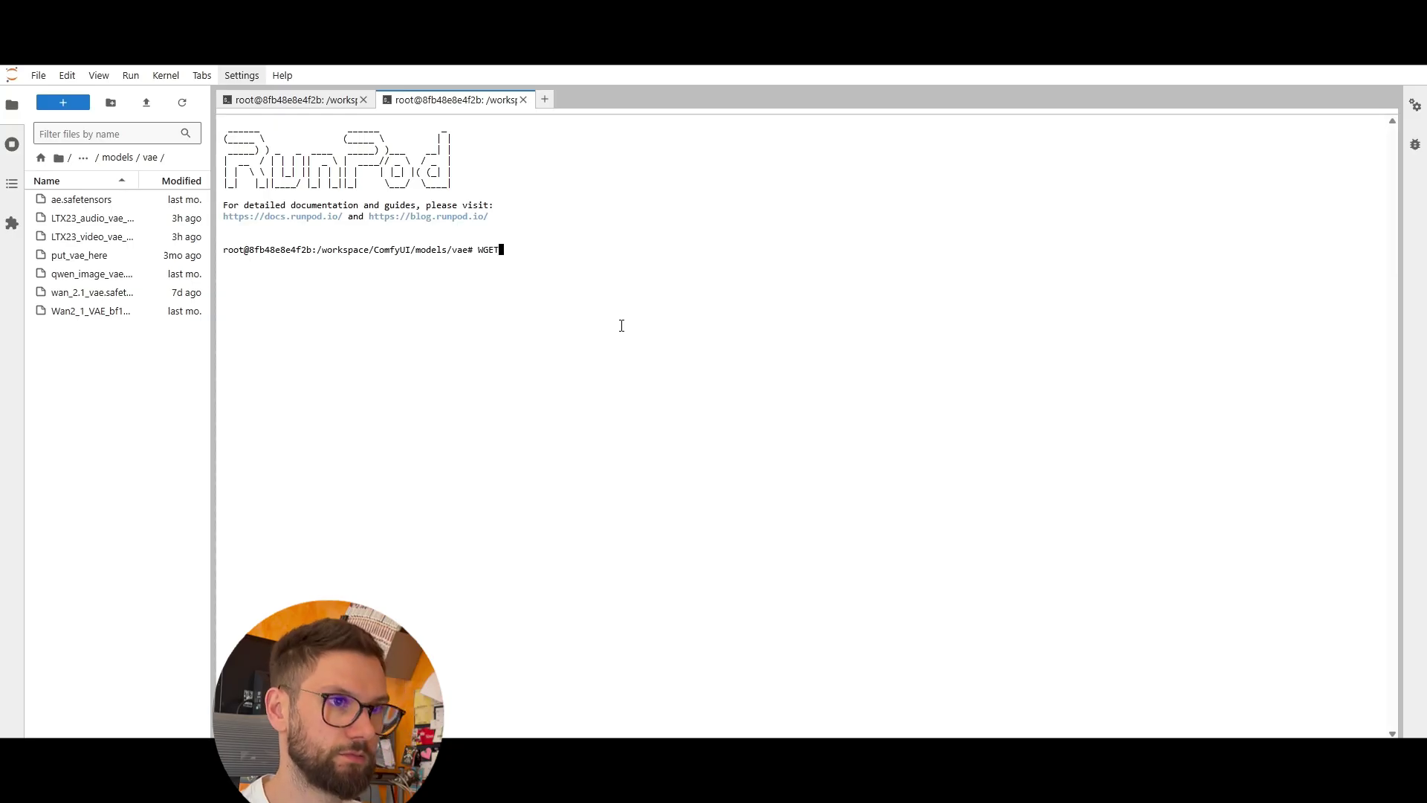
key(BackSpace)
key(BackSpace)
key(BackSpace)
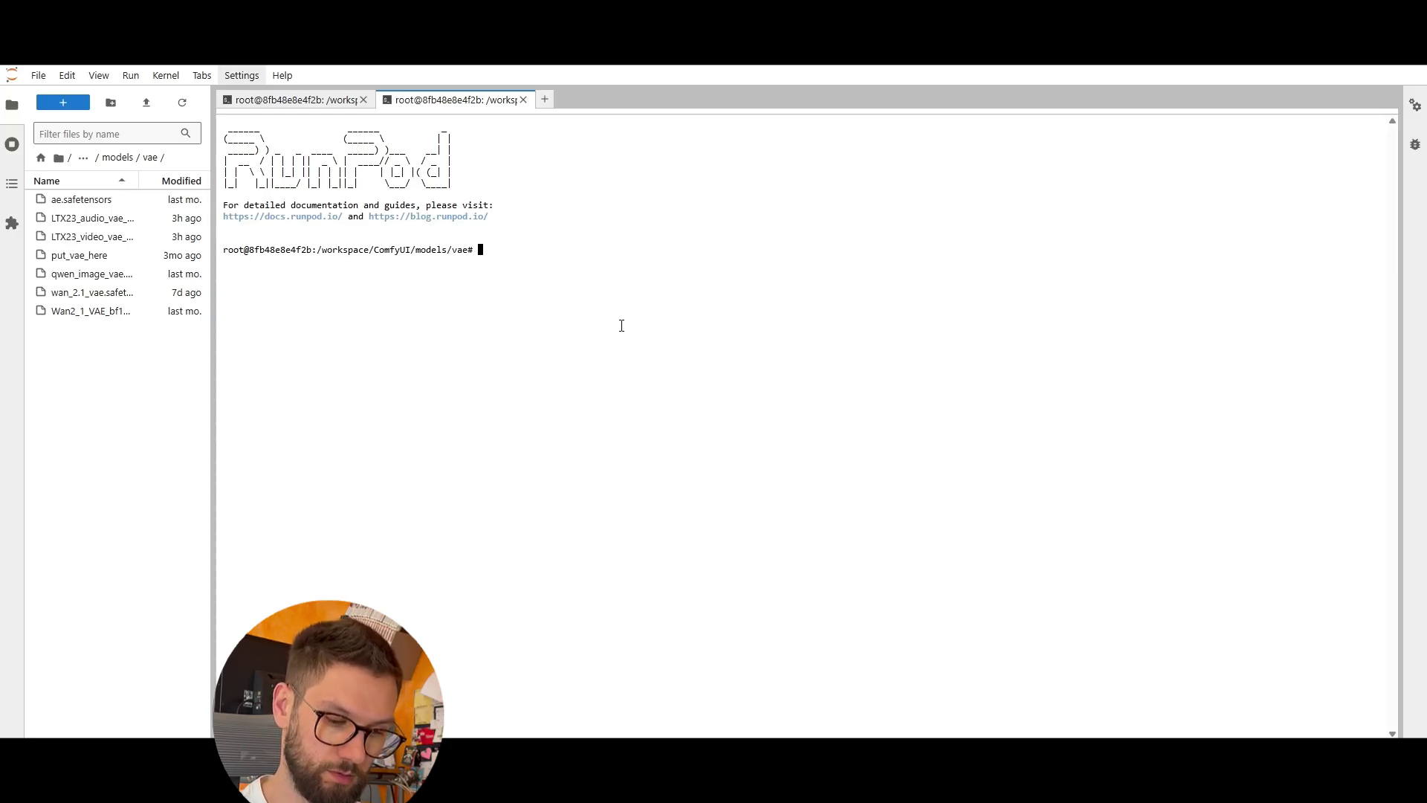
Download taeltx2_3.safetensors into the vae folder with wget and the copied link.
text(wget)
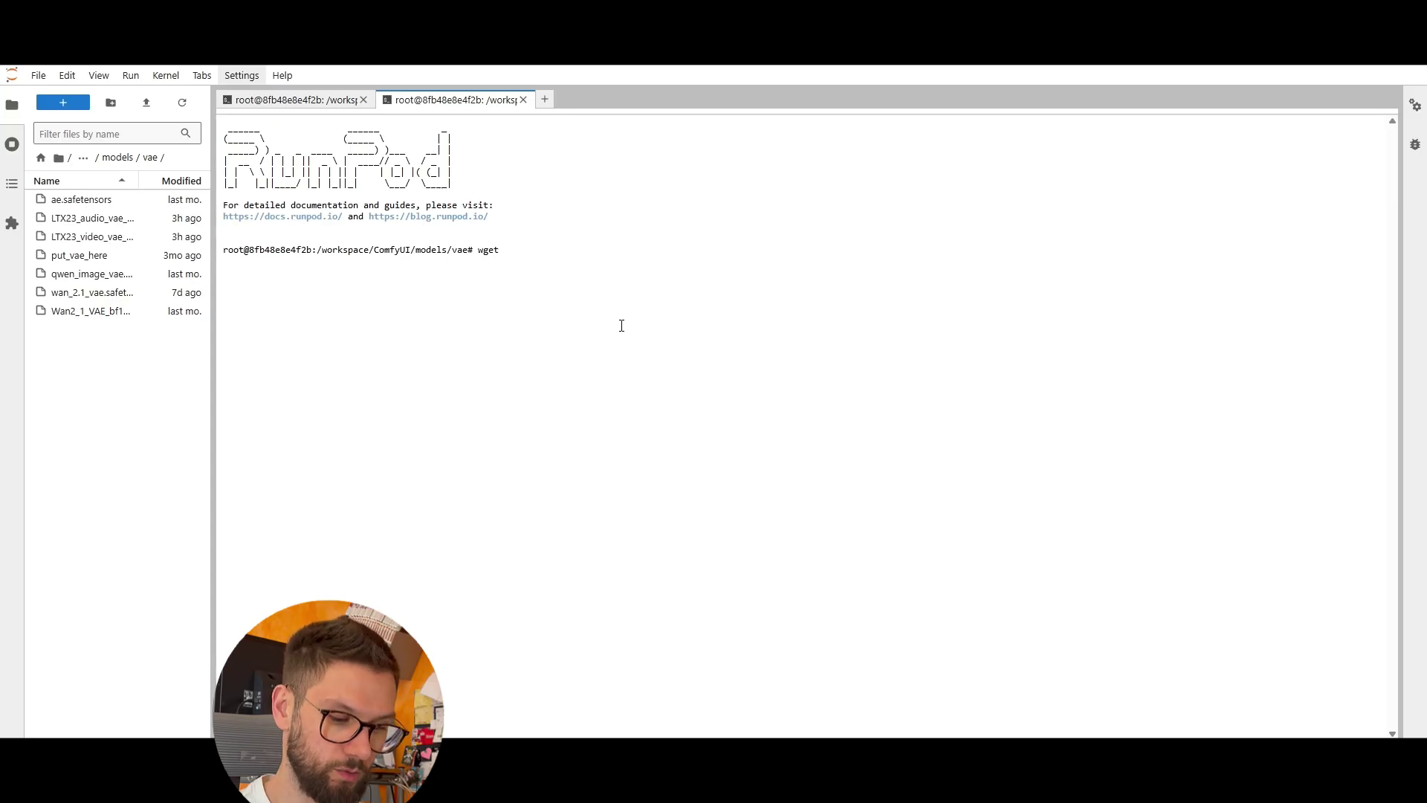
key(ctrl+v)
key(Return)
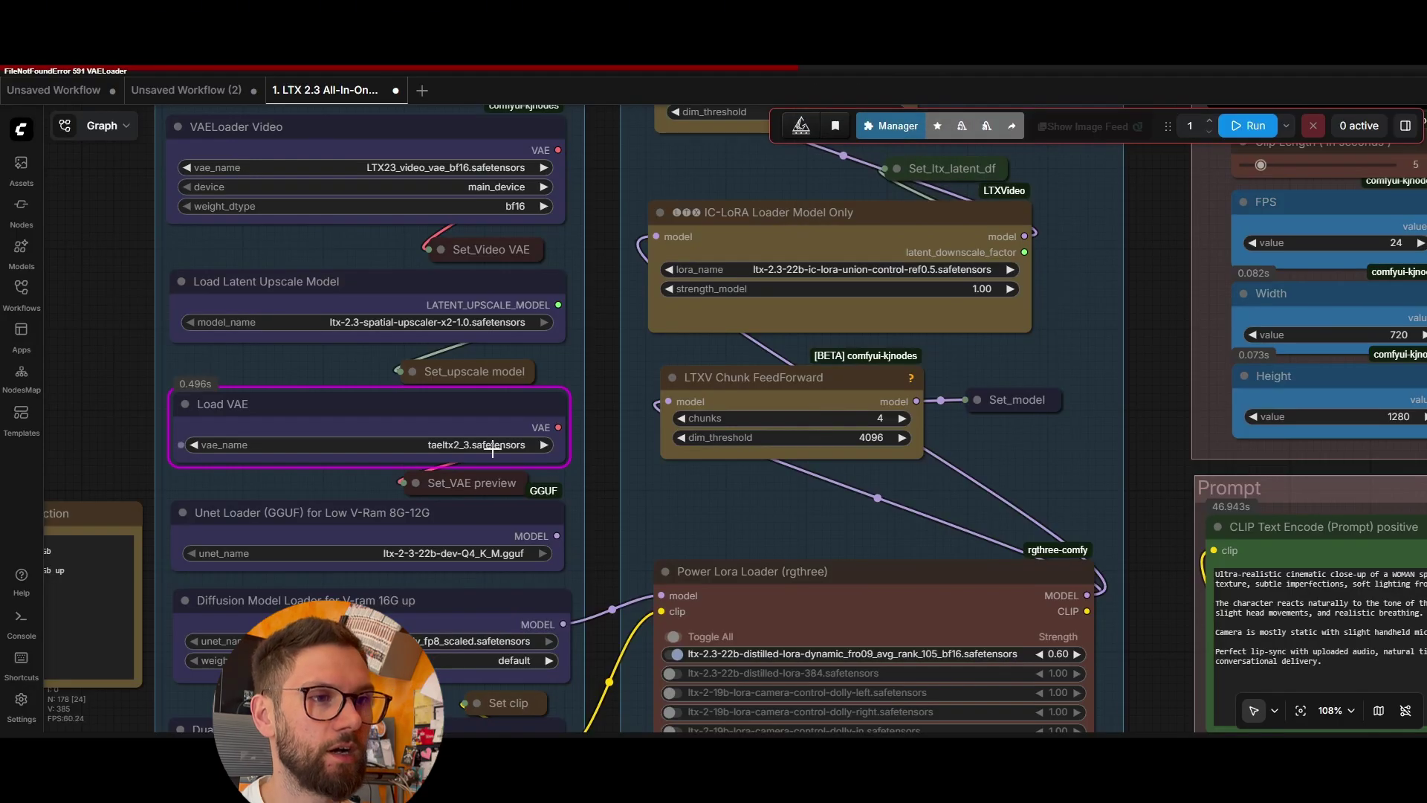
Switch to ComfyUI, check the Load VAE node's list of available files, and reload the page.
click(480, 446)
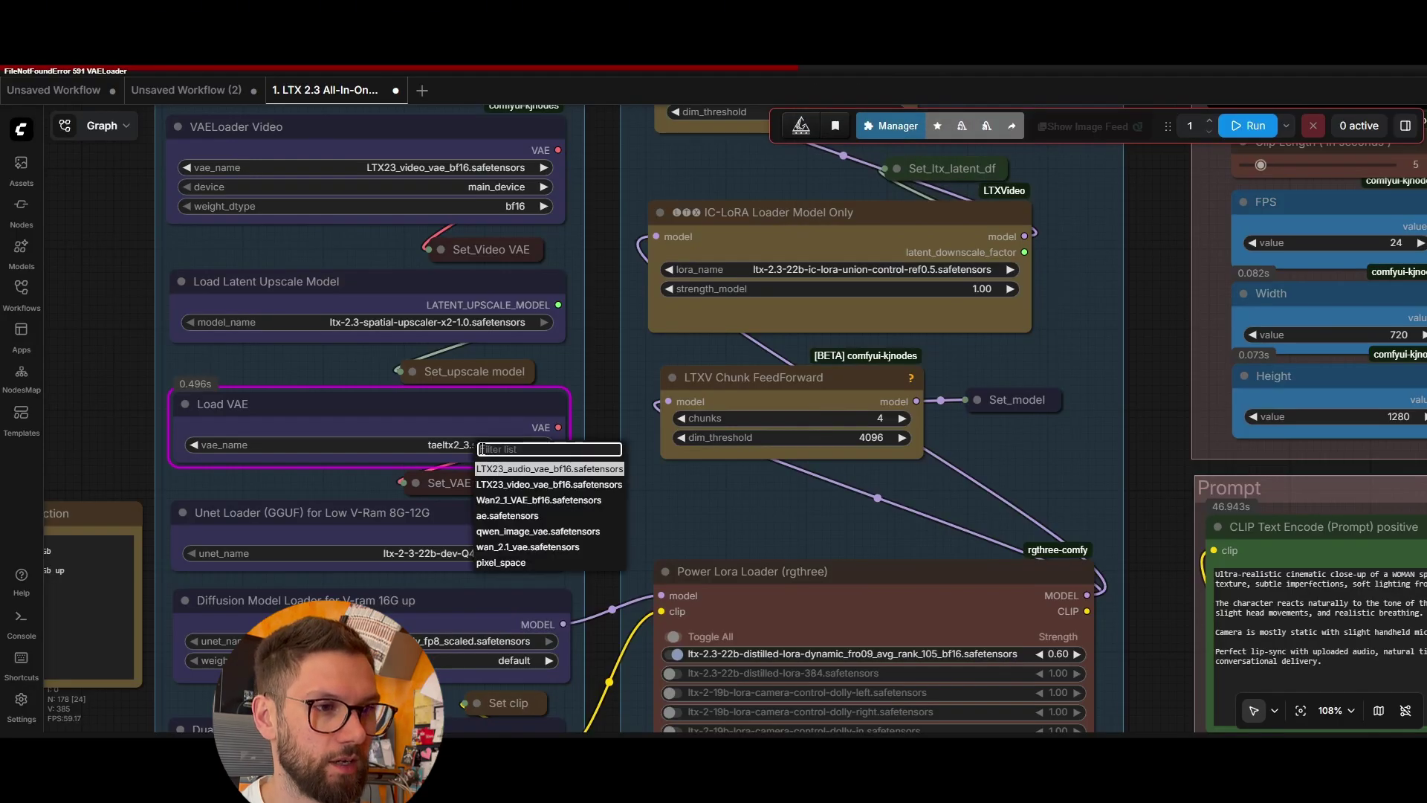
click(588, 390)
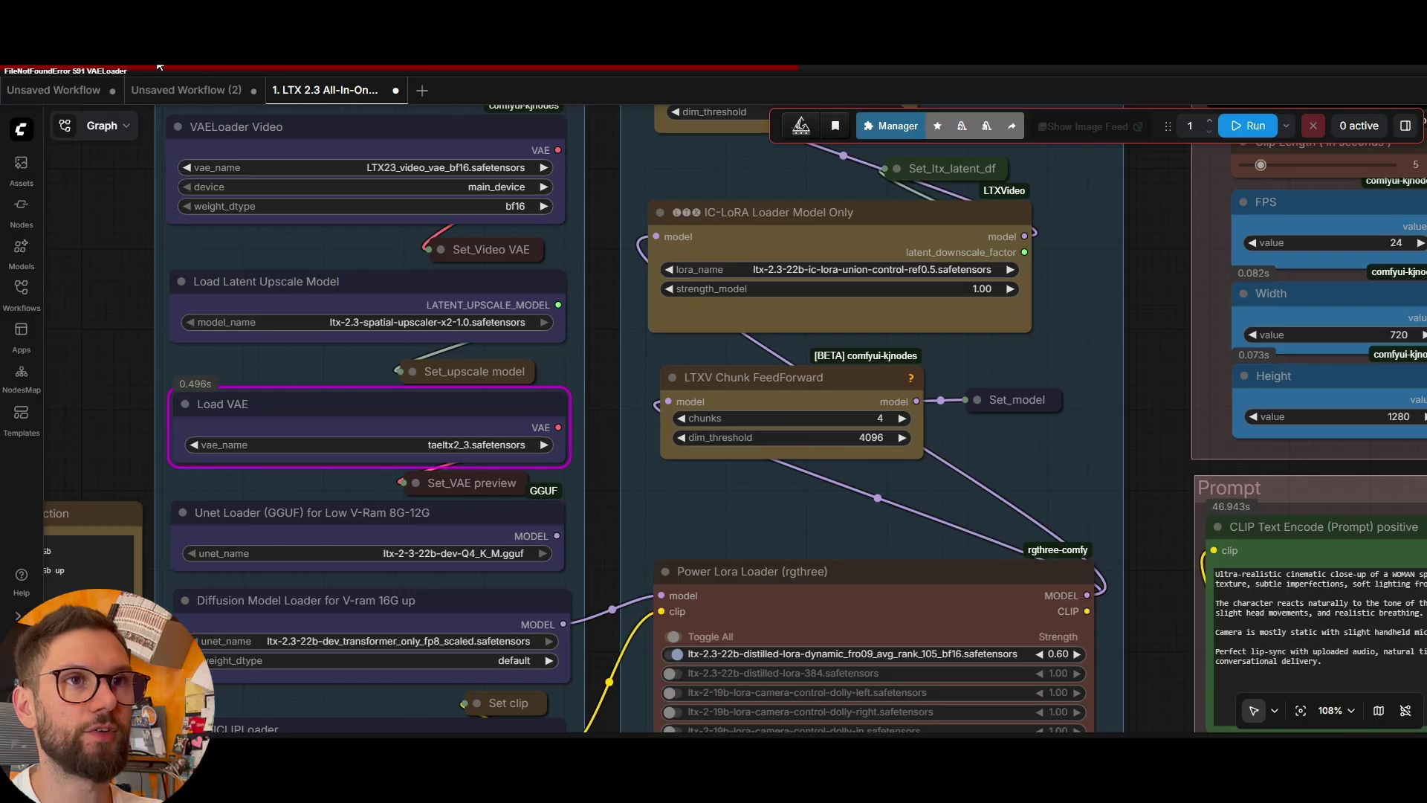
key(F5)
key(Escape)
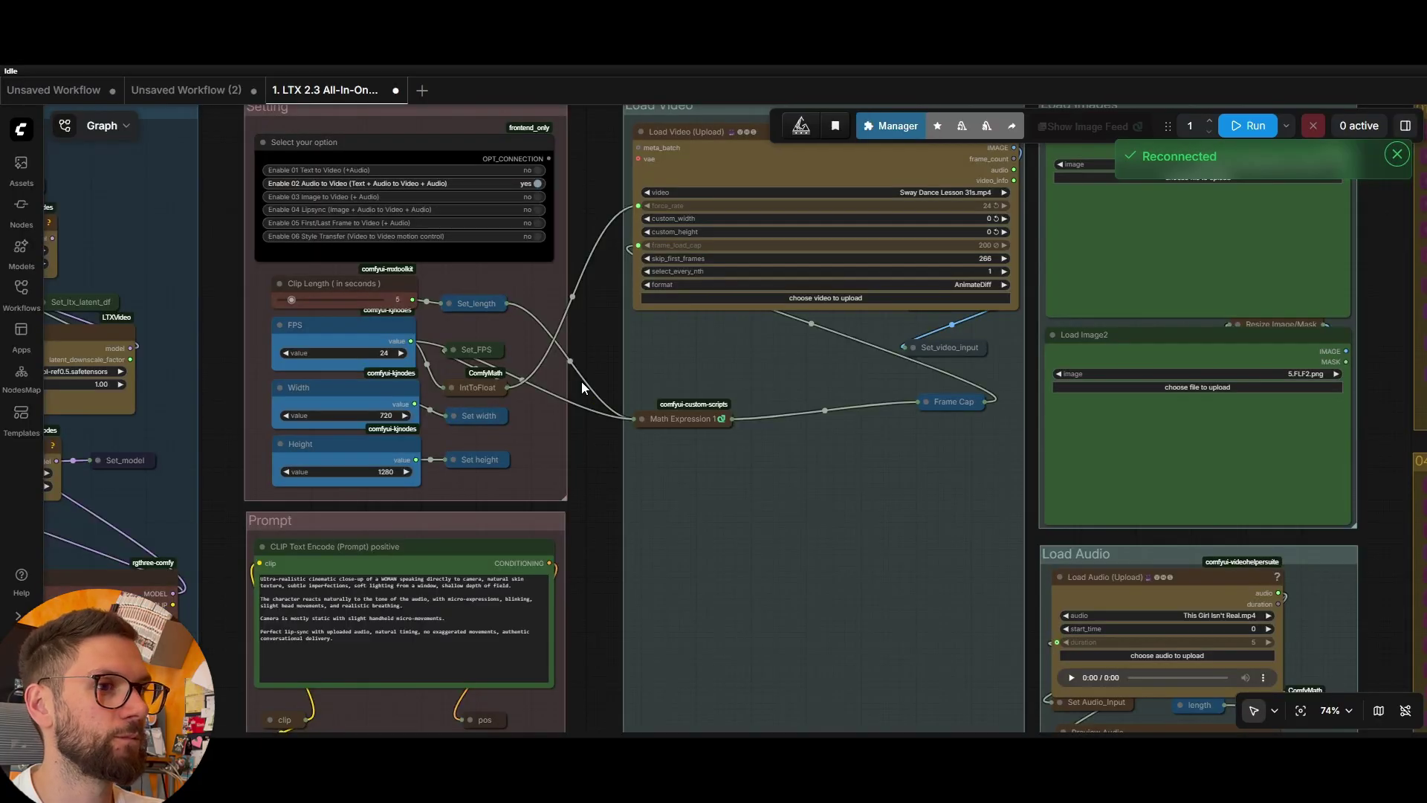
Select taeltx2_3.safetensors as the vae_name in the Load VAE node of the Models group.
drag(262, 399, 979, 395)
scroll(483, 397, up, 7)
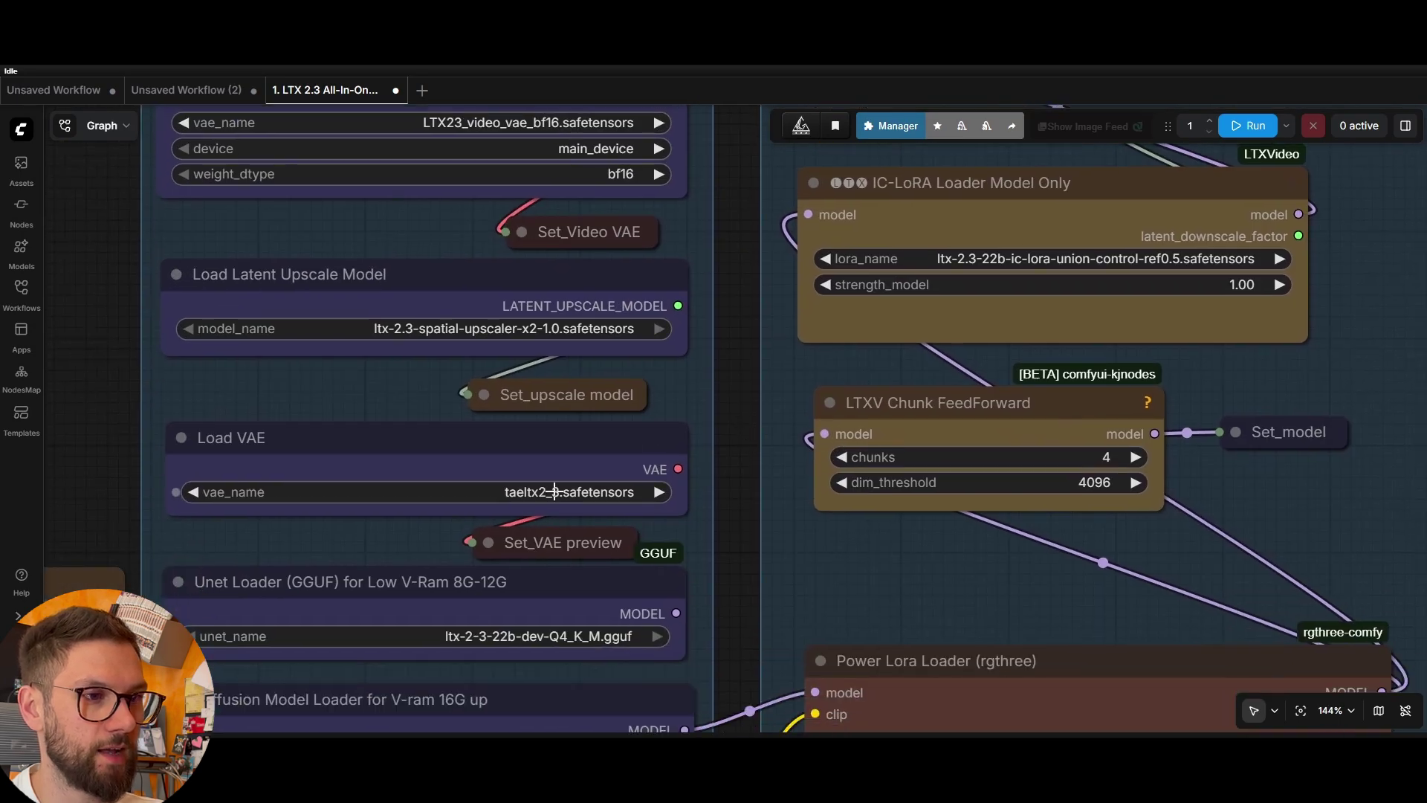
click(566, 492)
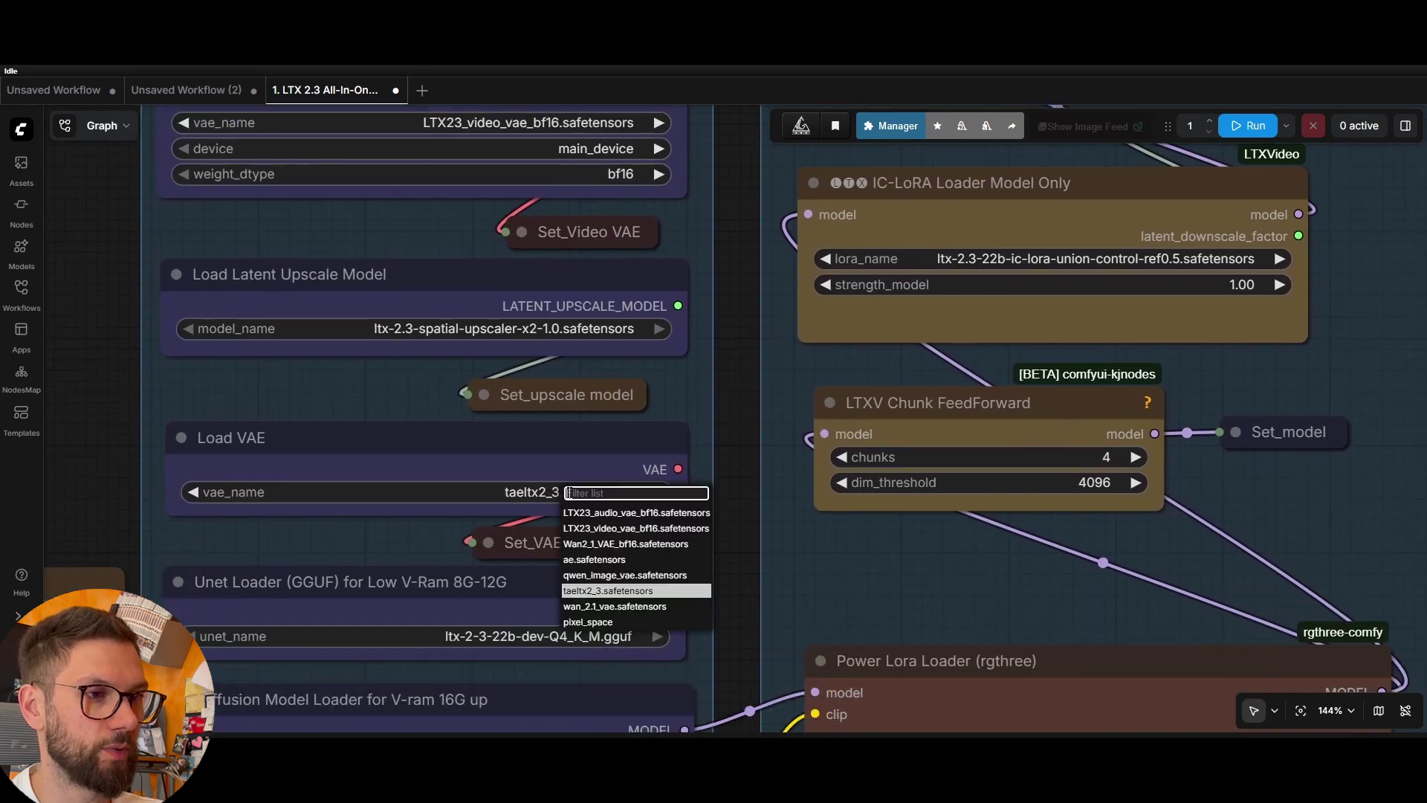
click(606, 591)
Run the workflow in 02 Audio to Video mode and view the generated clip of the speaking woman in the Output group.
scroll(728, 483, down, 5)
scroll(727, 487, down, 4)
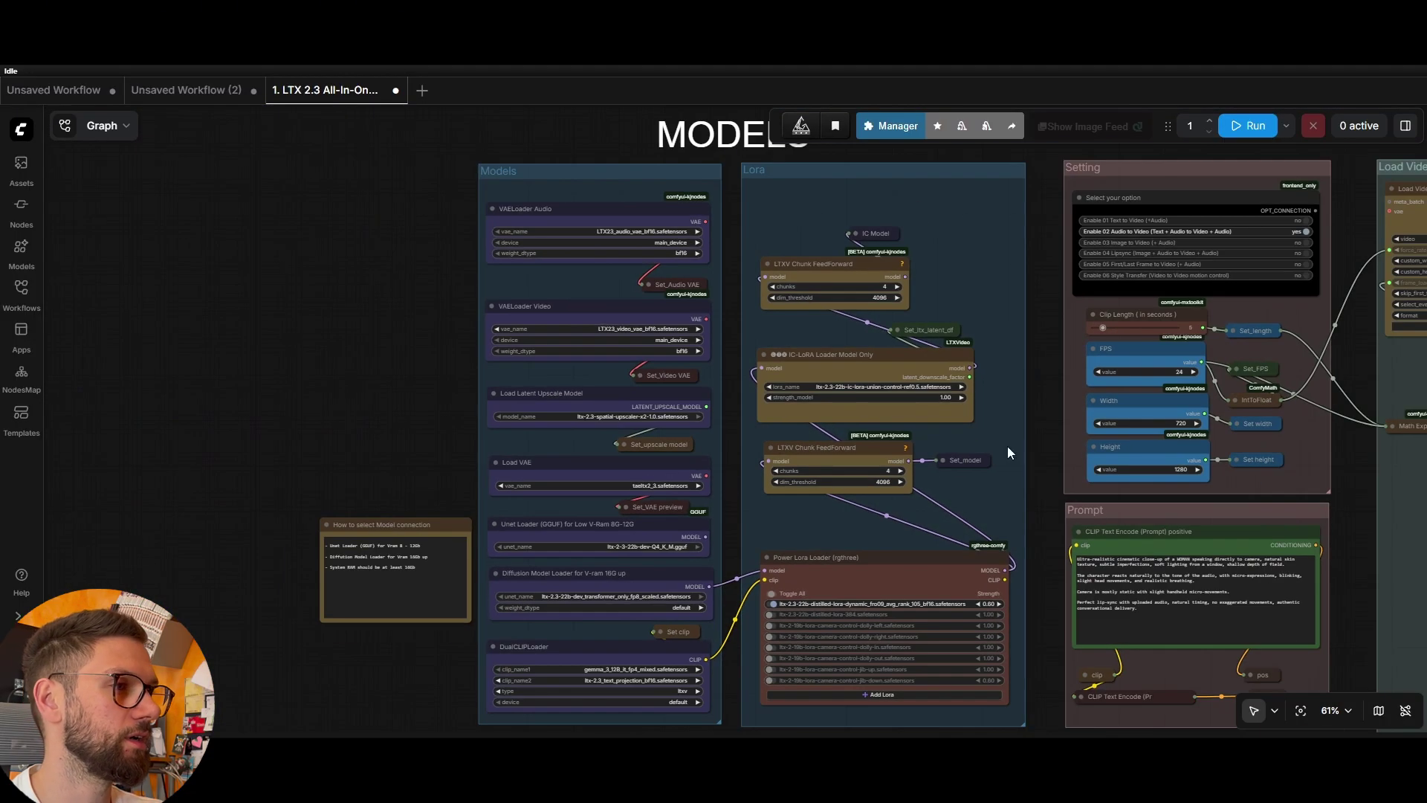
scroll(1042, 416, down, 3)
drag(1274, 484, 634, 468)
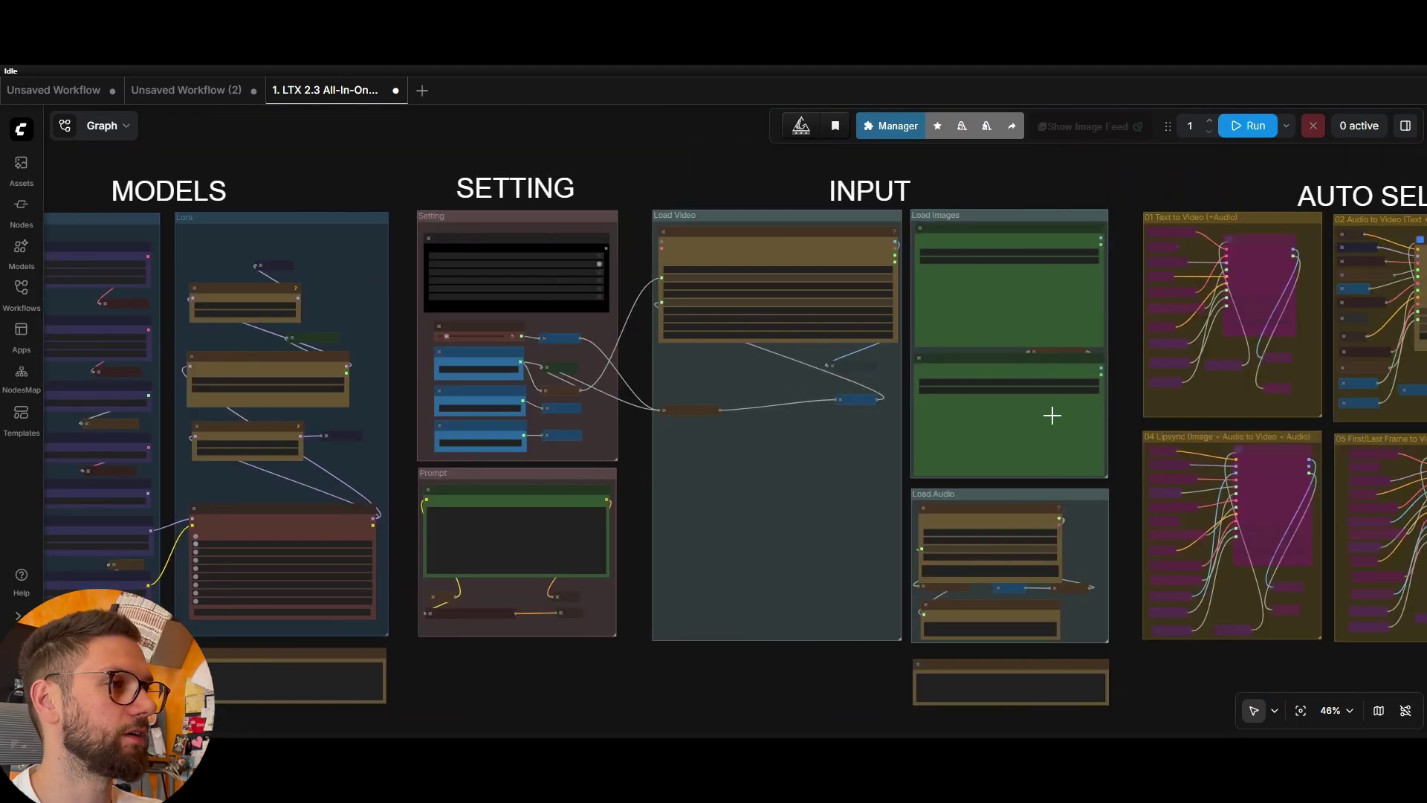
scroll(1136, 399, down, 2)
click(1243, 128)
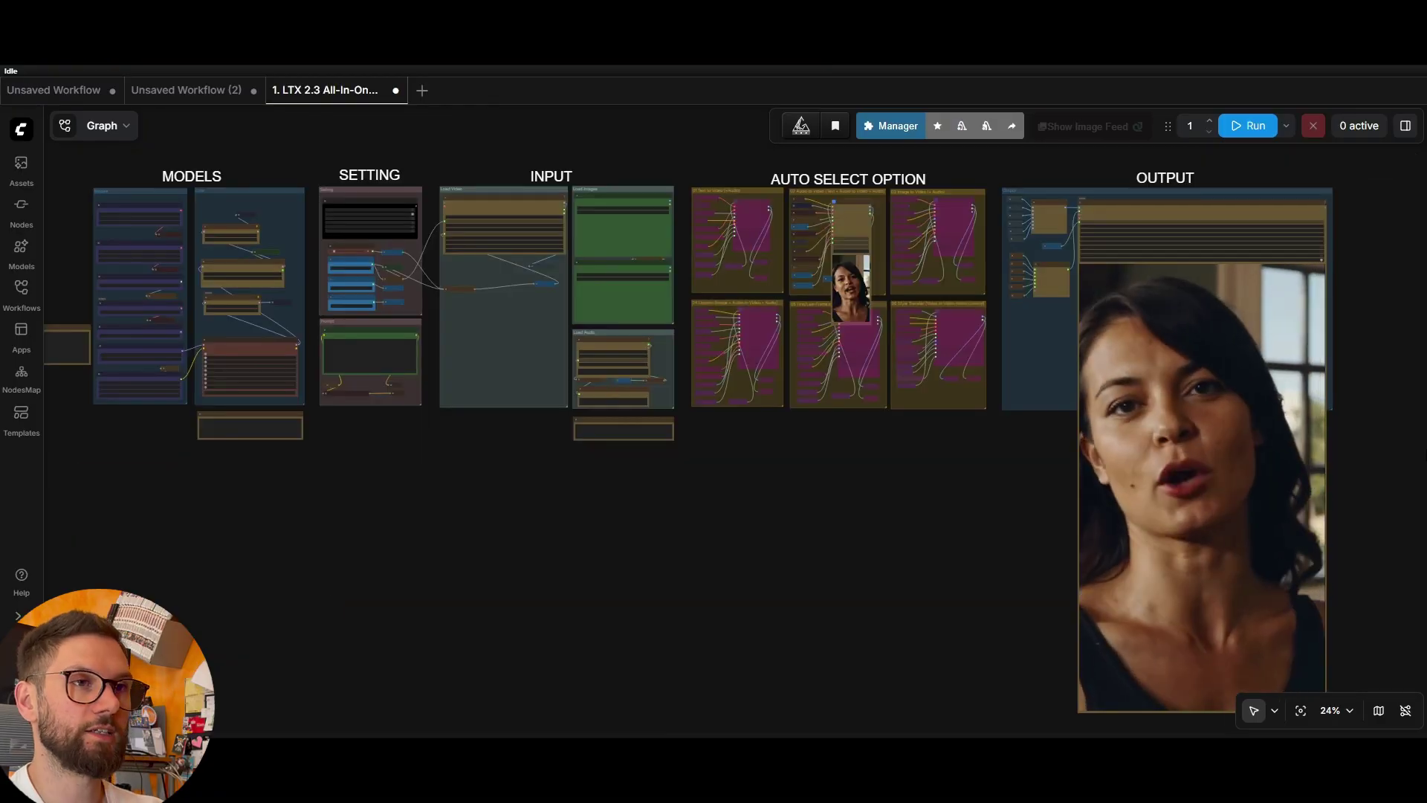
scroll(1424, 450, up, 3)
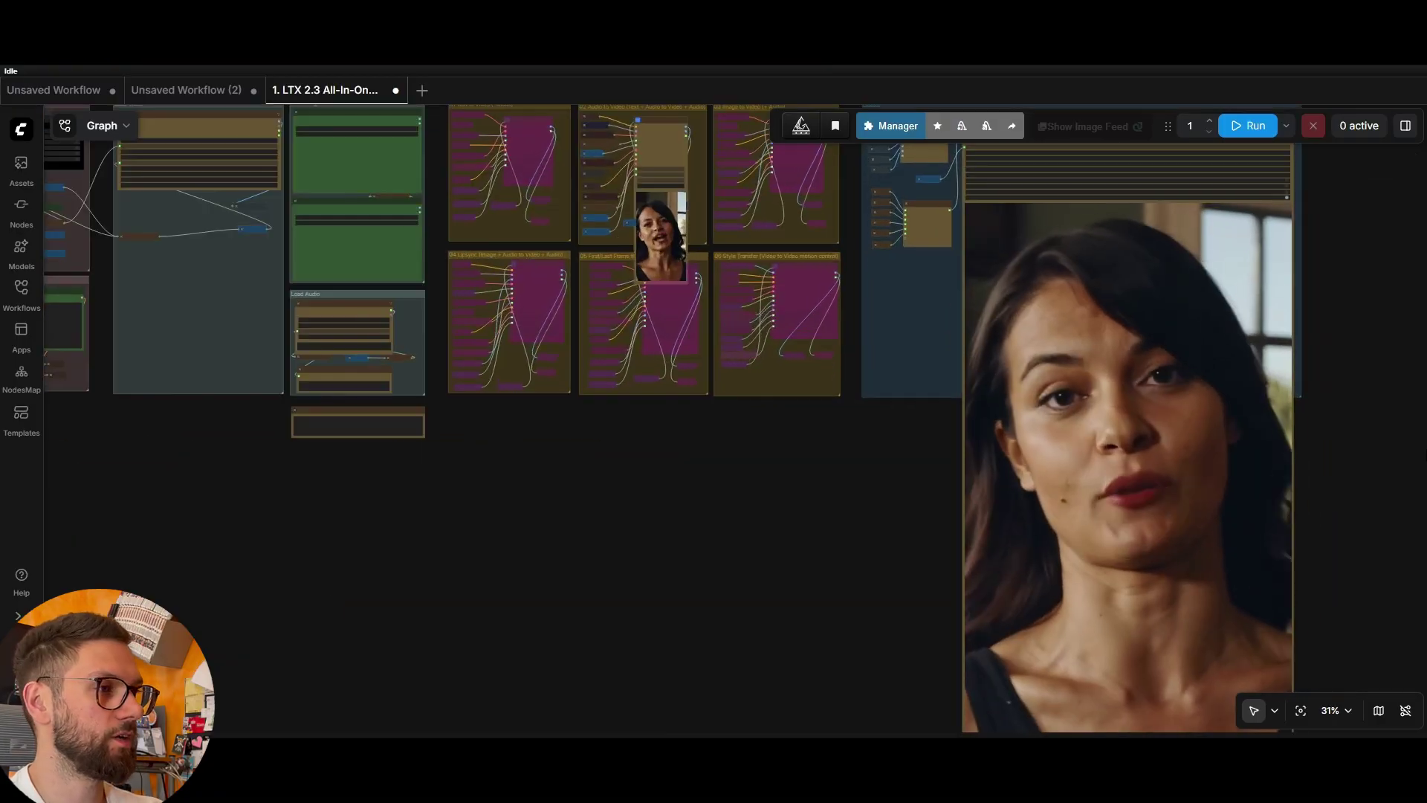
scroll(1367, 443, down, 2)
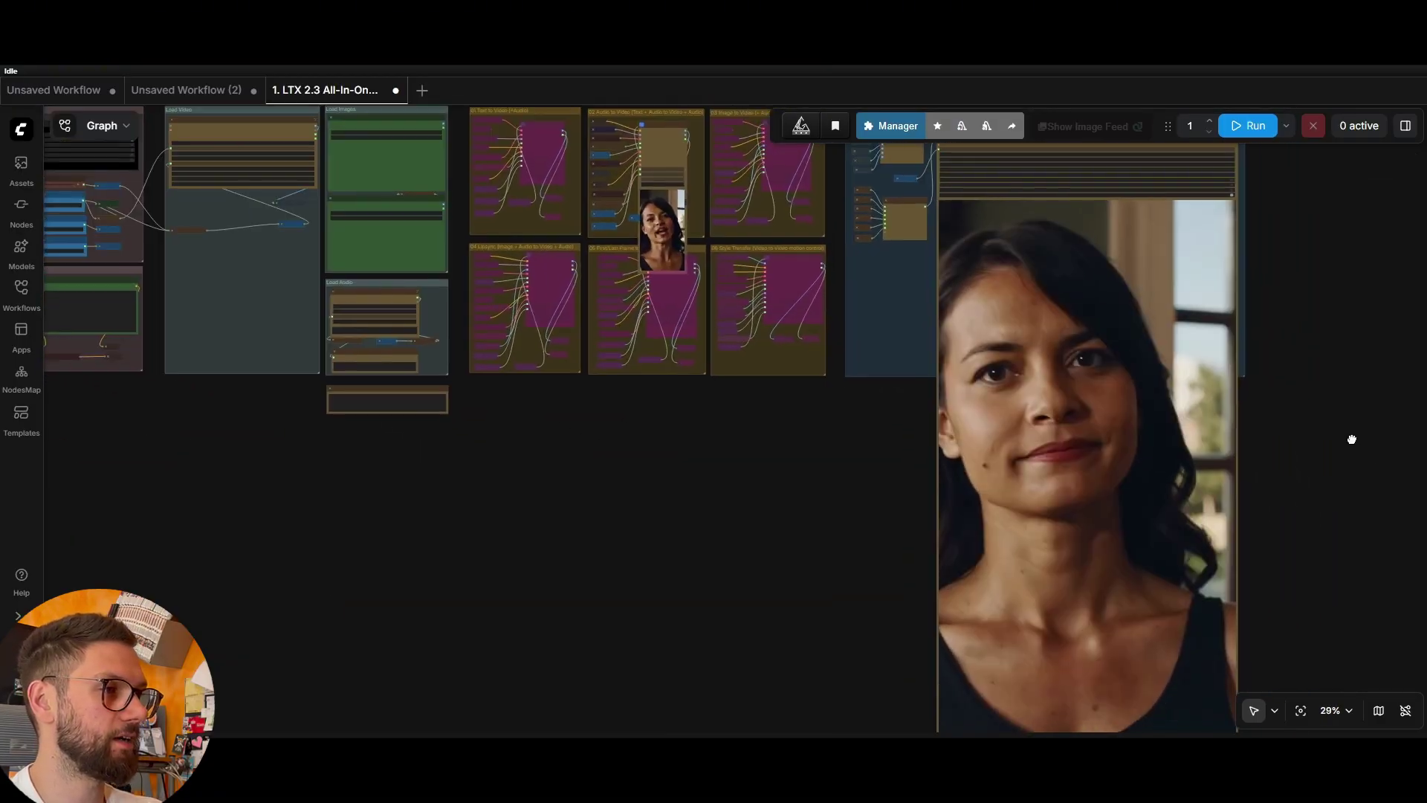
drag(1352, 439, 1321, 424)
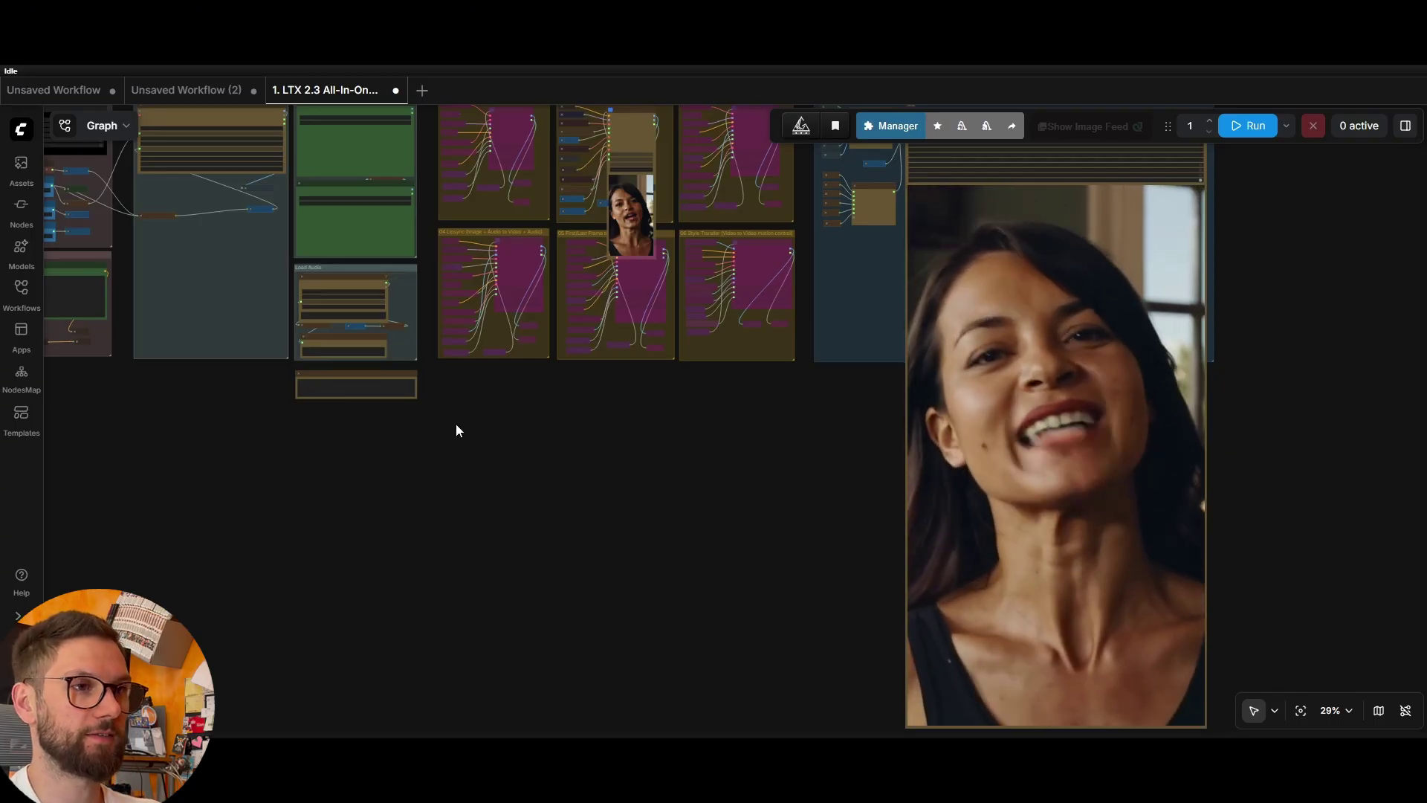
Examine the clip length, frame size, positive prompt and audio file used for the audio-to-video run of the man on the balcony.
scroll(659, 478, up, 5)
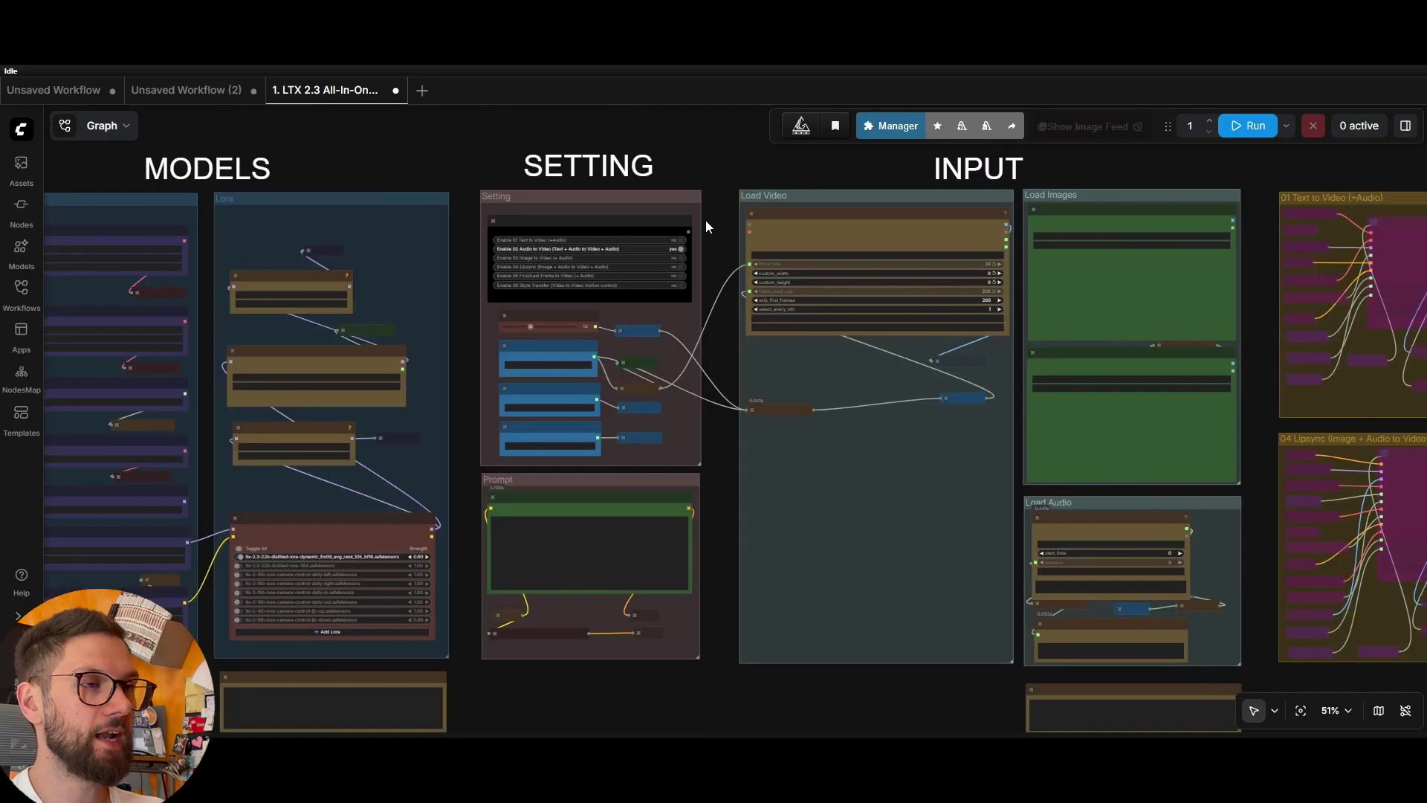
scroll(706, 220, up, 3)
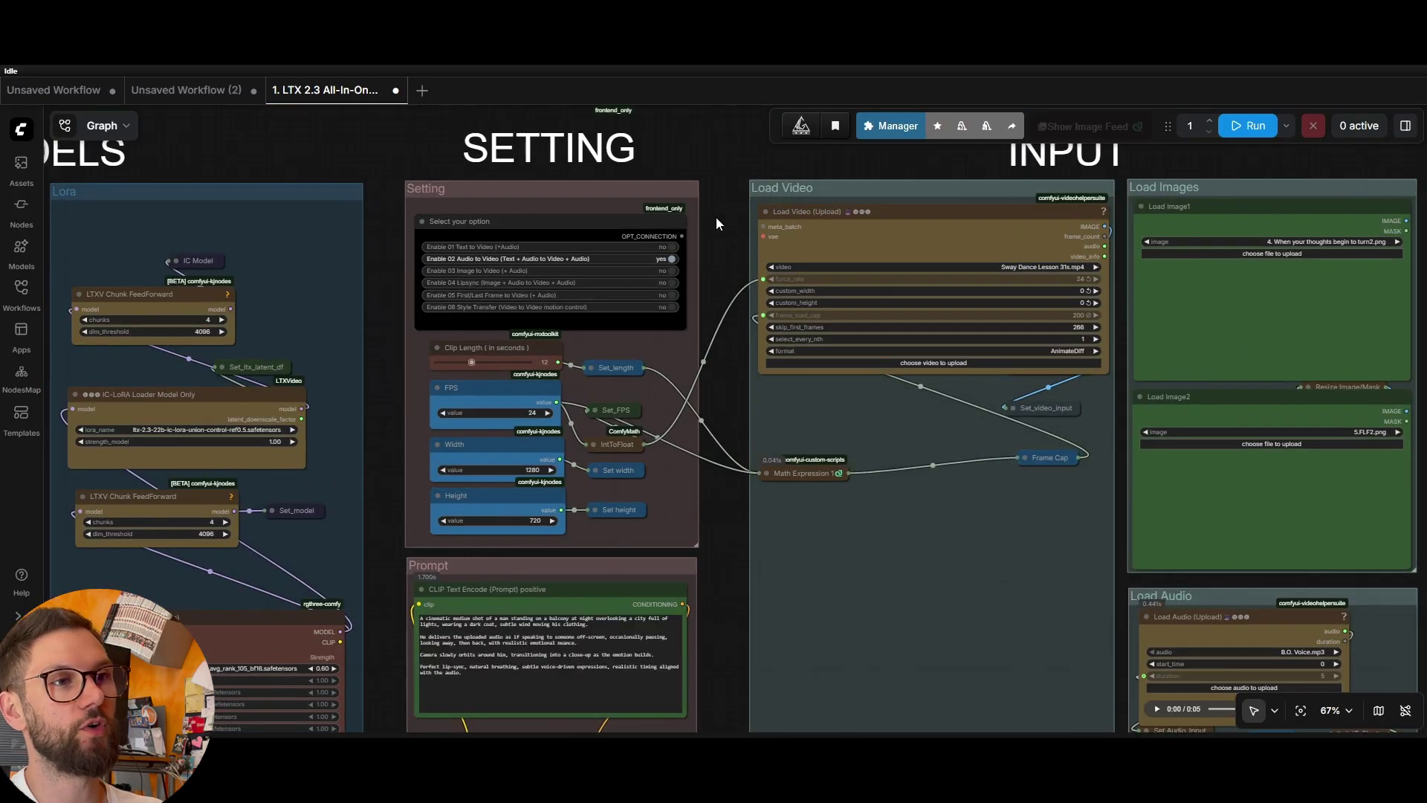
scroll(715, 217, down, 2)
drag(797, 162, 753, 159)
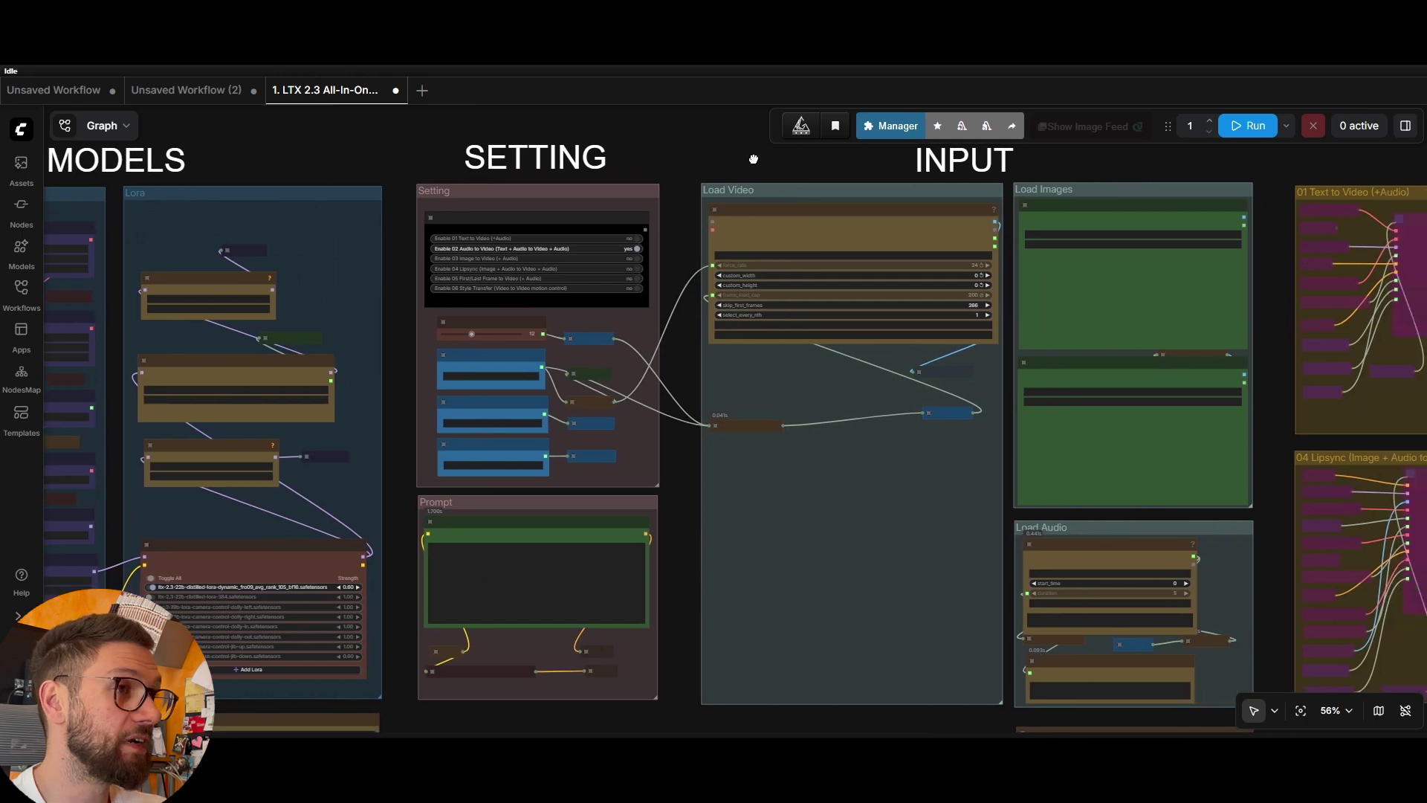
scroll(680, 181, down, 2)
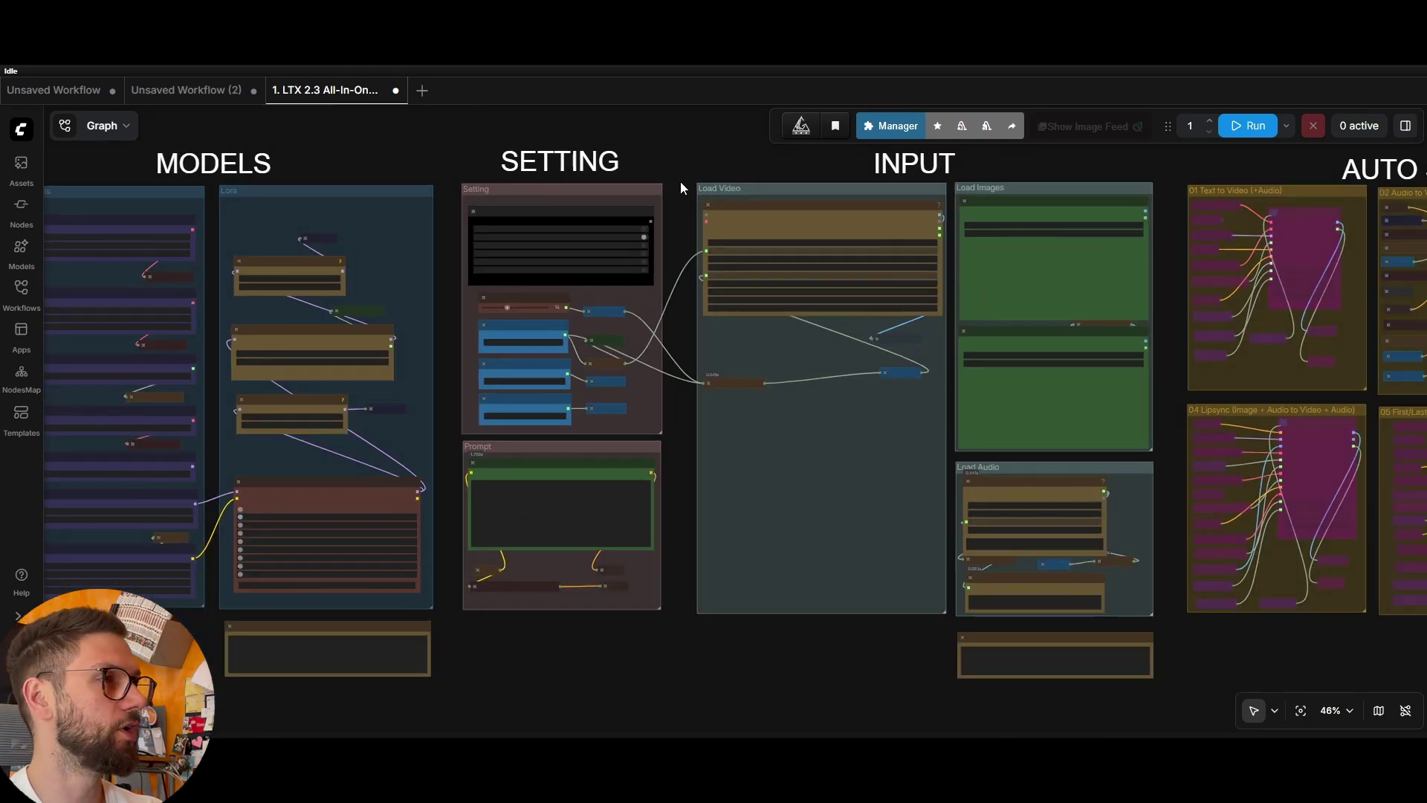
scroll(680, 182, up, 1)
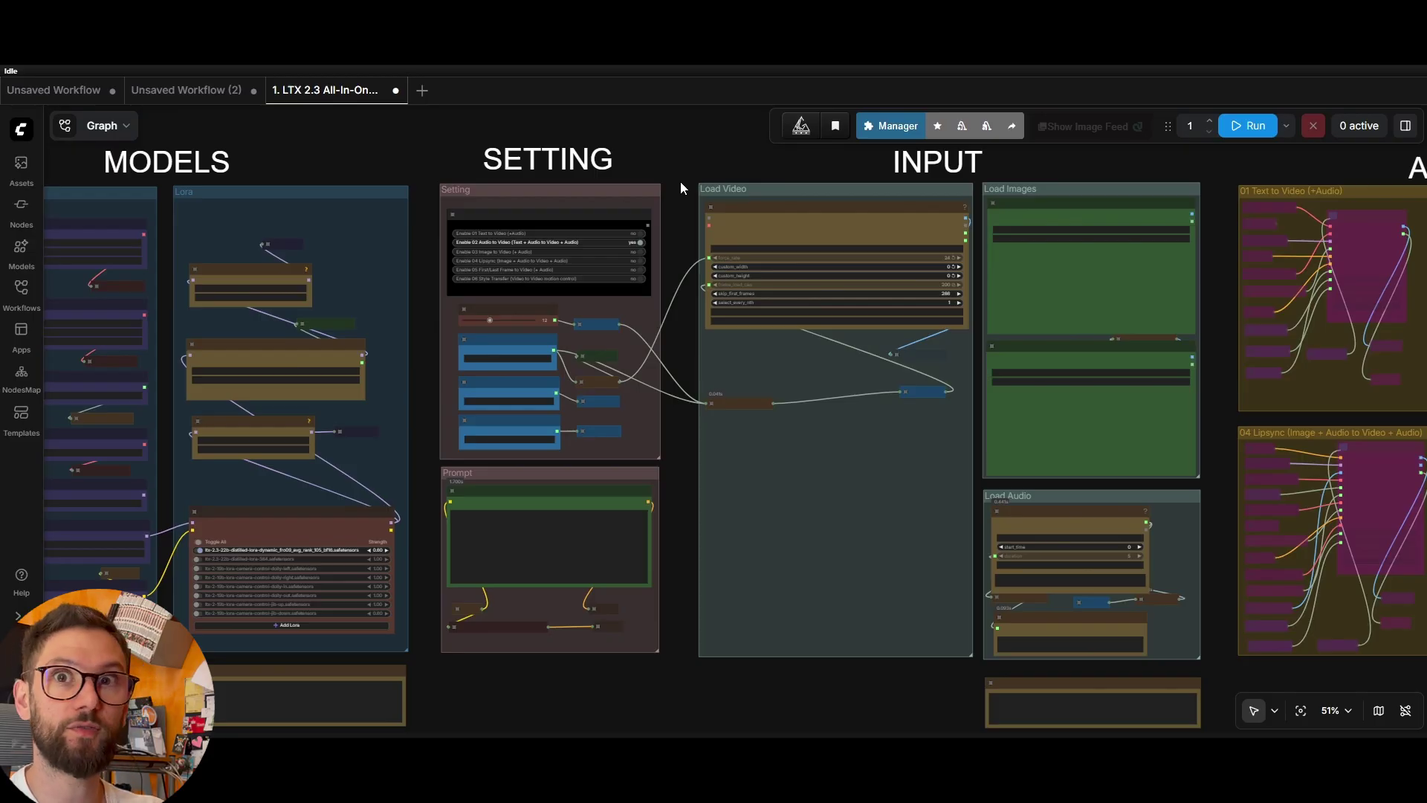
scroll(680, 181, up, 3)
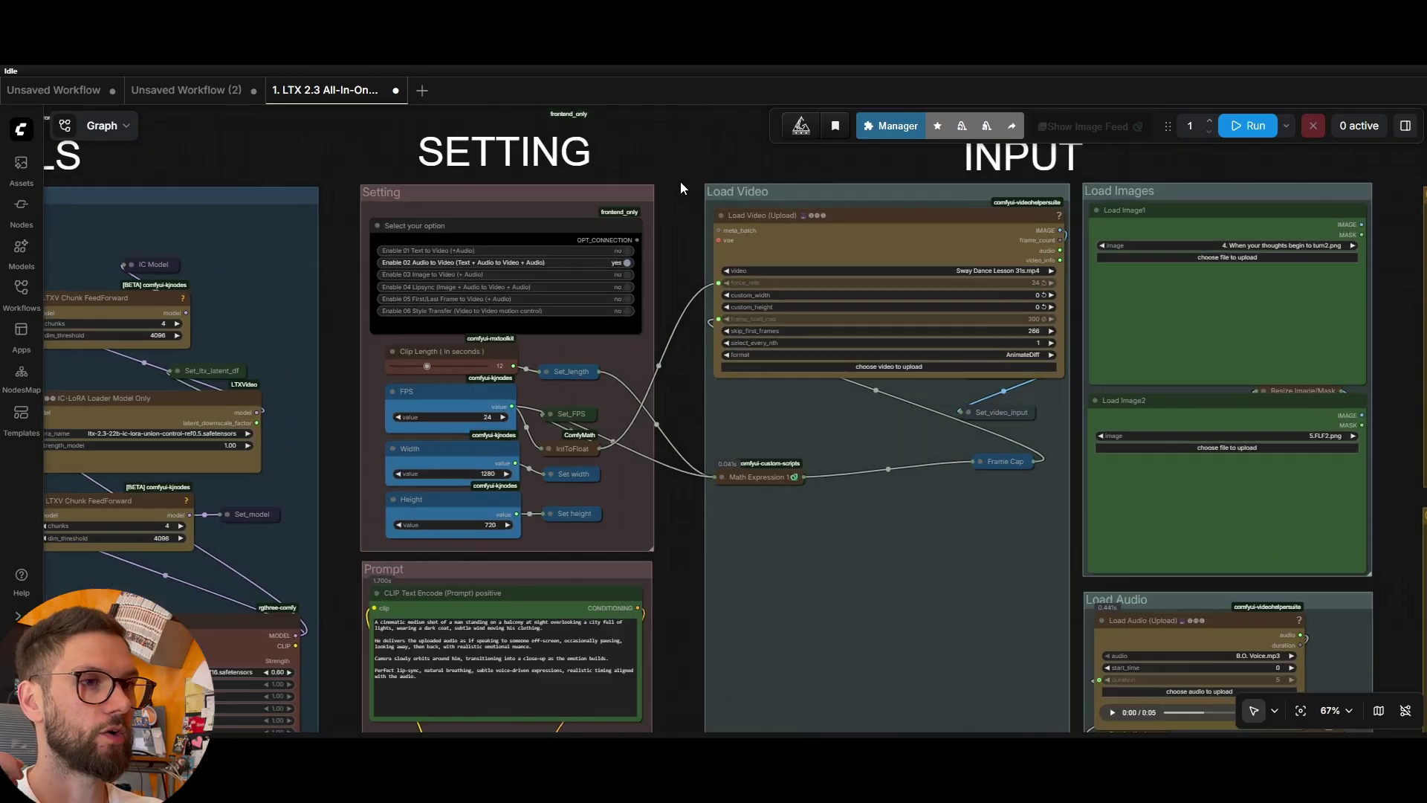
scroll(675, 221, up, 1)
drag(675, 222, 676, 212)
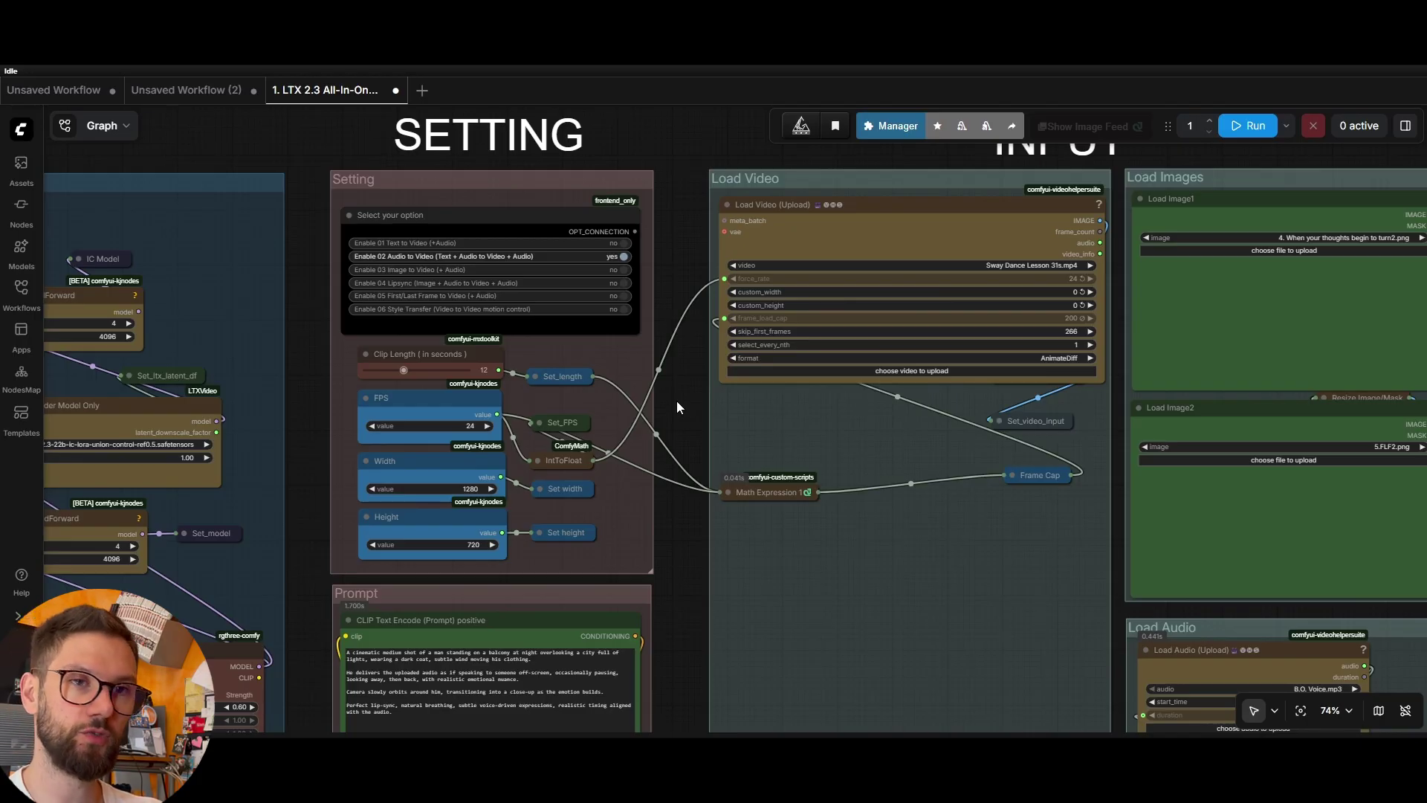
scroll(706, 589, down, 4)
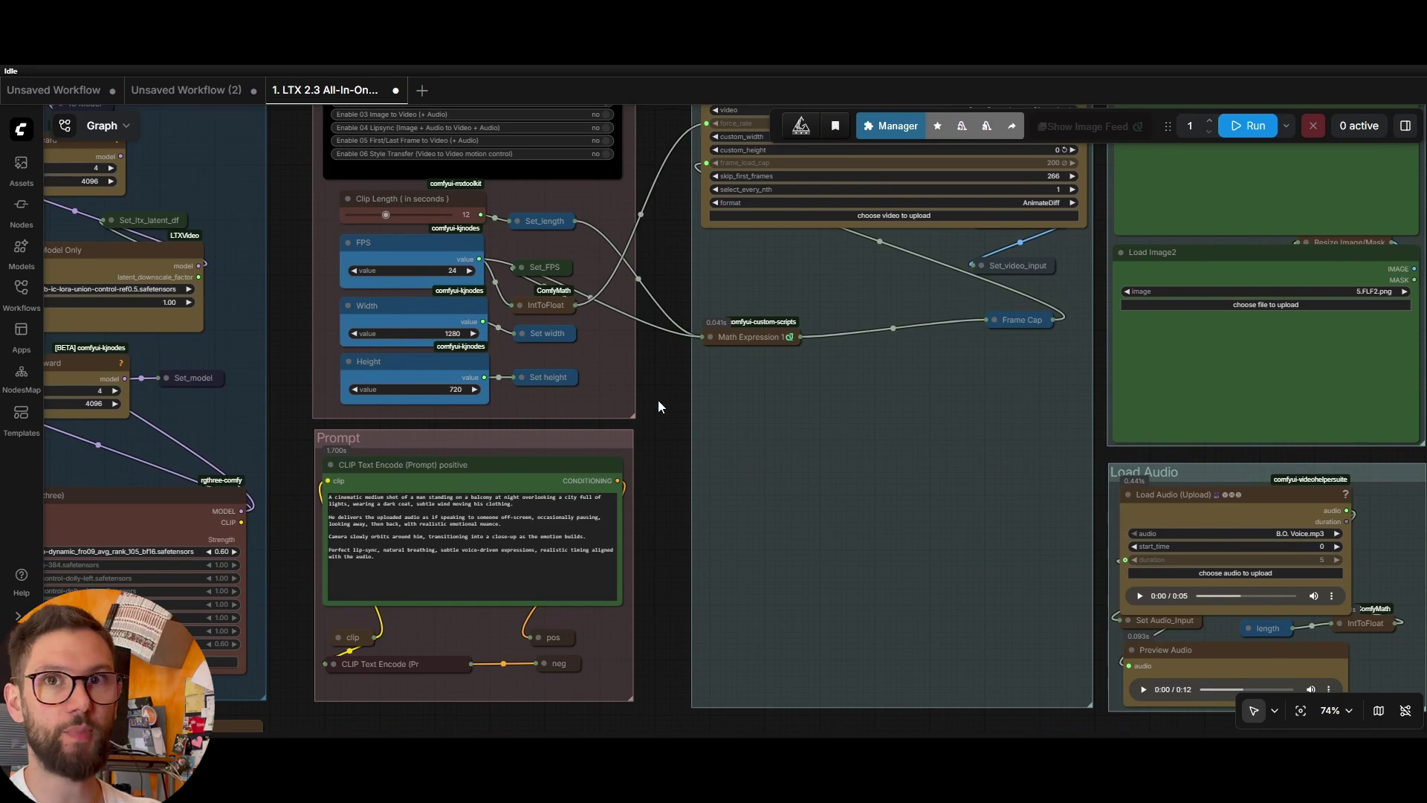
drag(658, 400, 664, 469)
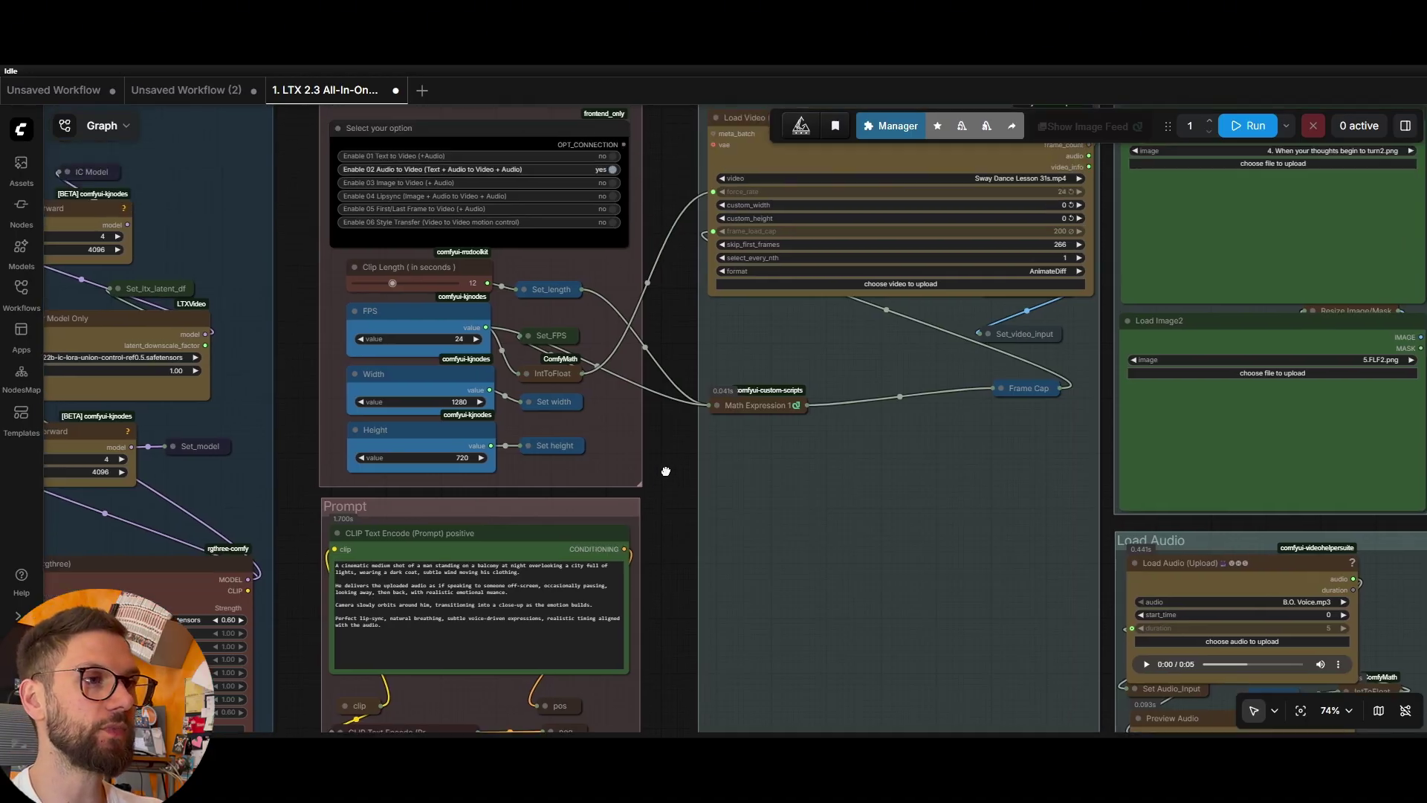
scroll(660, 322, down, 5)
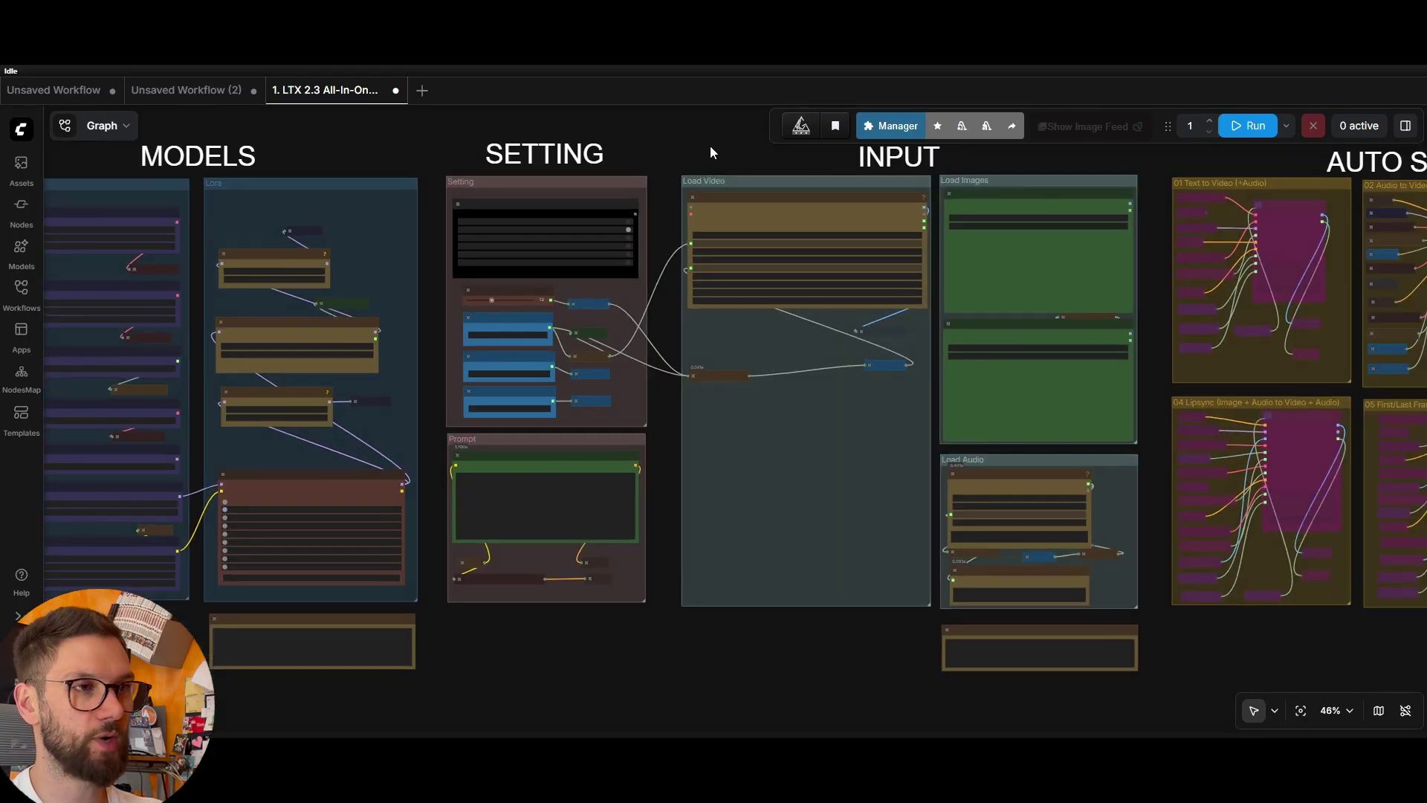
Switch the workflow's generation option in the Setting group to 03 Image to Video (+ Audio).
drag(710, 149, 607, 163)
scroll(654, 156, down, 1)
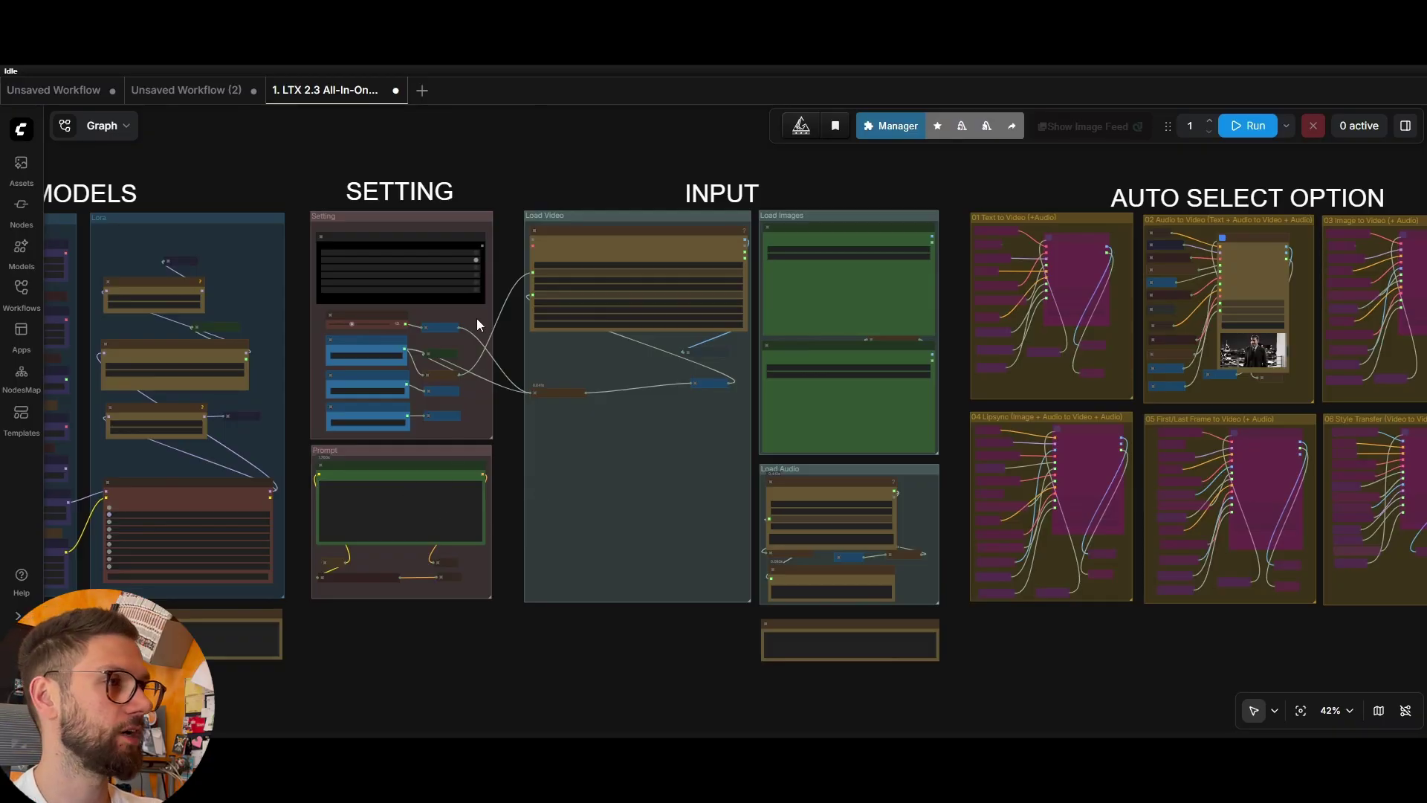
scroll(741, 187, right, 5)
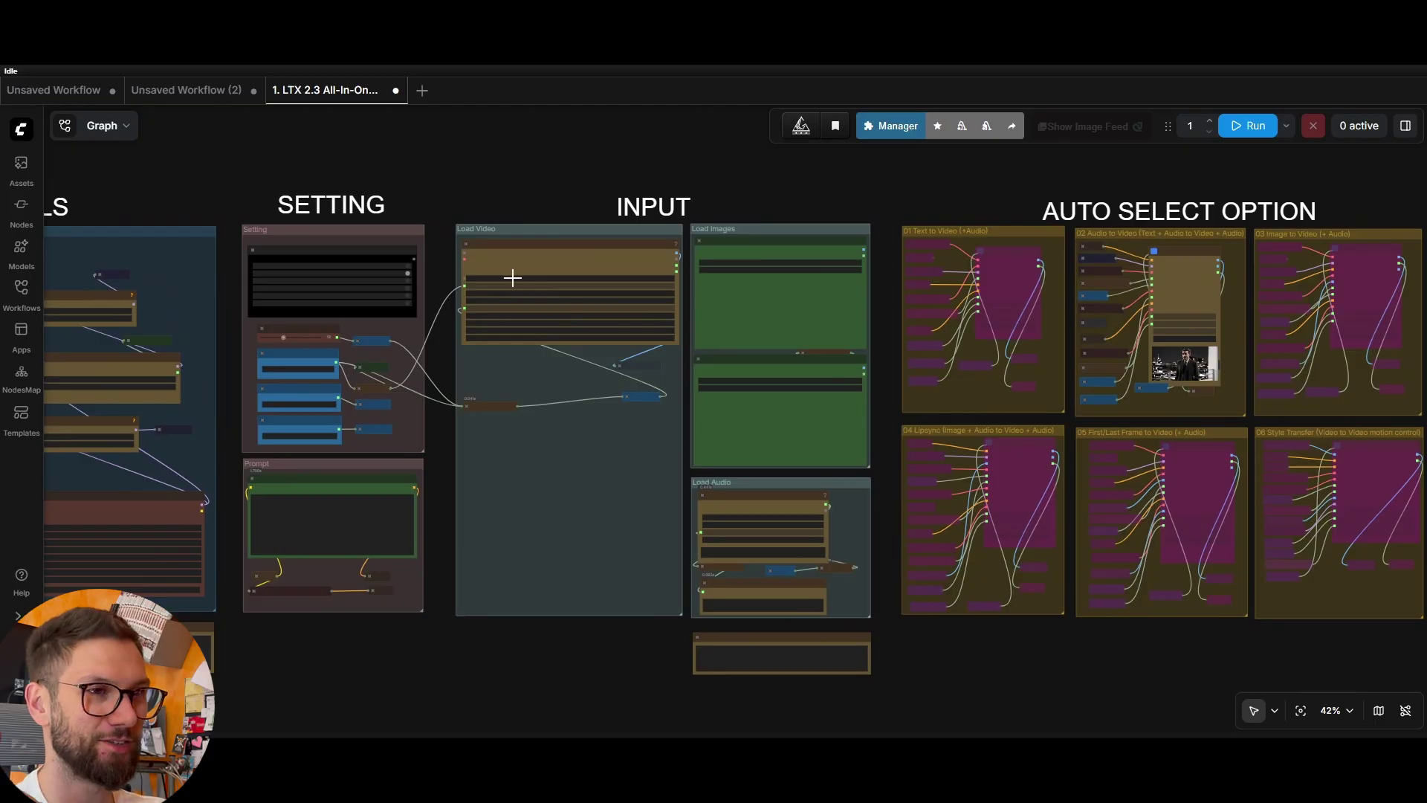
click(406, 280)
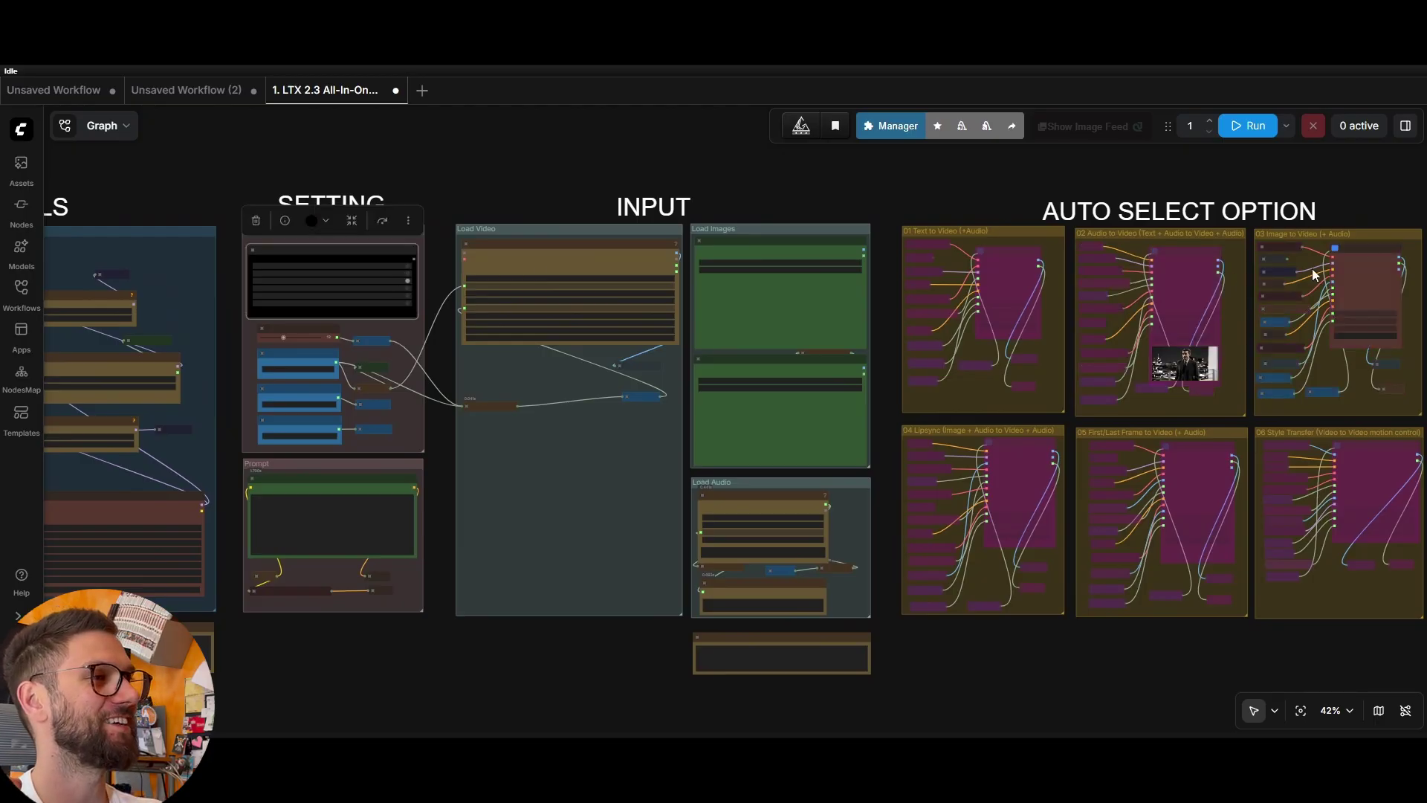
Replace the positive prompt with the selfie-style one starting "Animate the image into a selfie-style video. The character slightly adjusts posture" and including the dialogue.
scroll(475, 298, down, 3)
scroll(412, 311, up, 5)
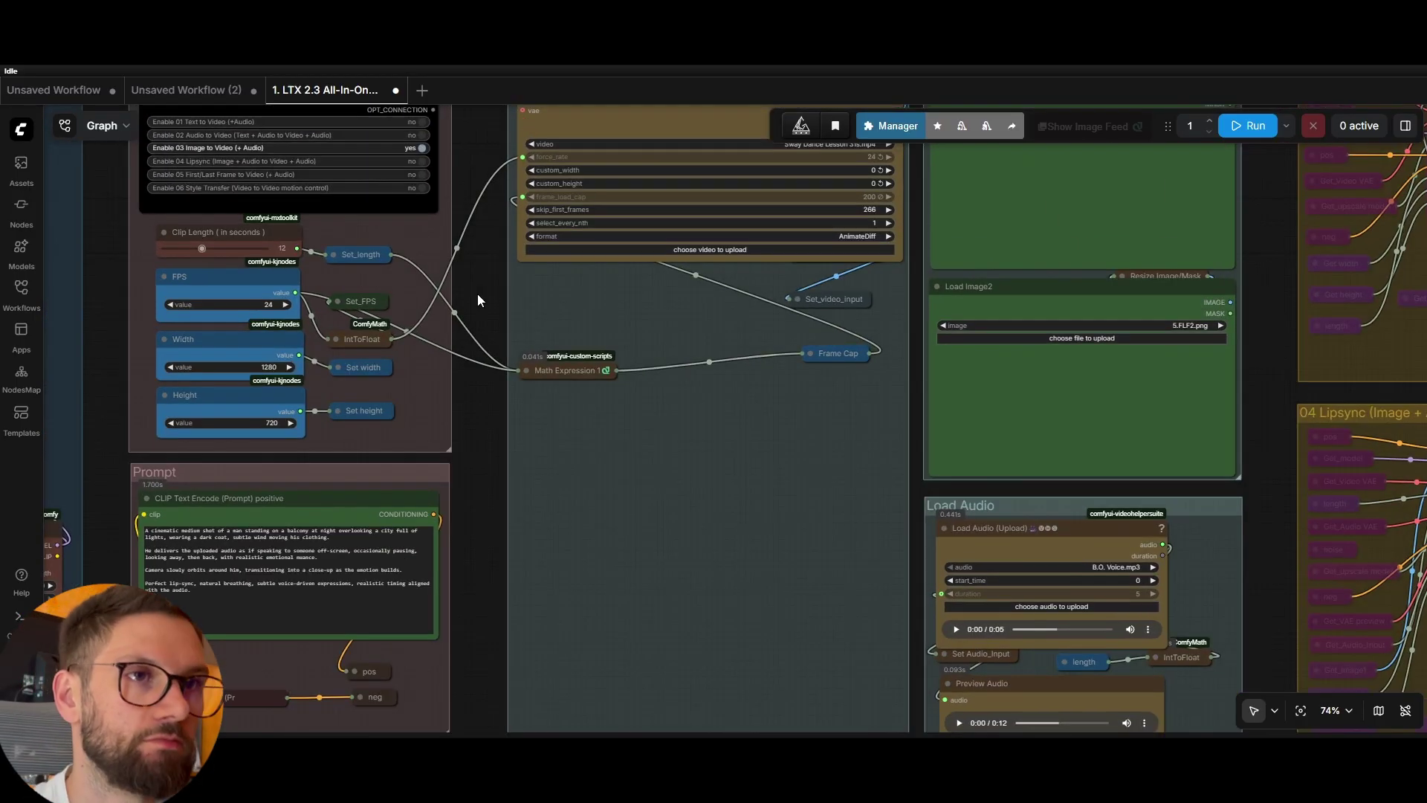
drag(506, 528, 494, 423)
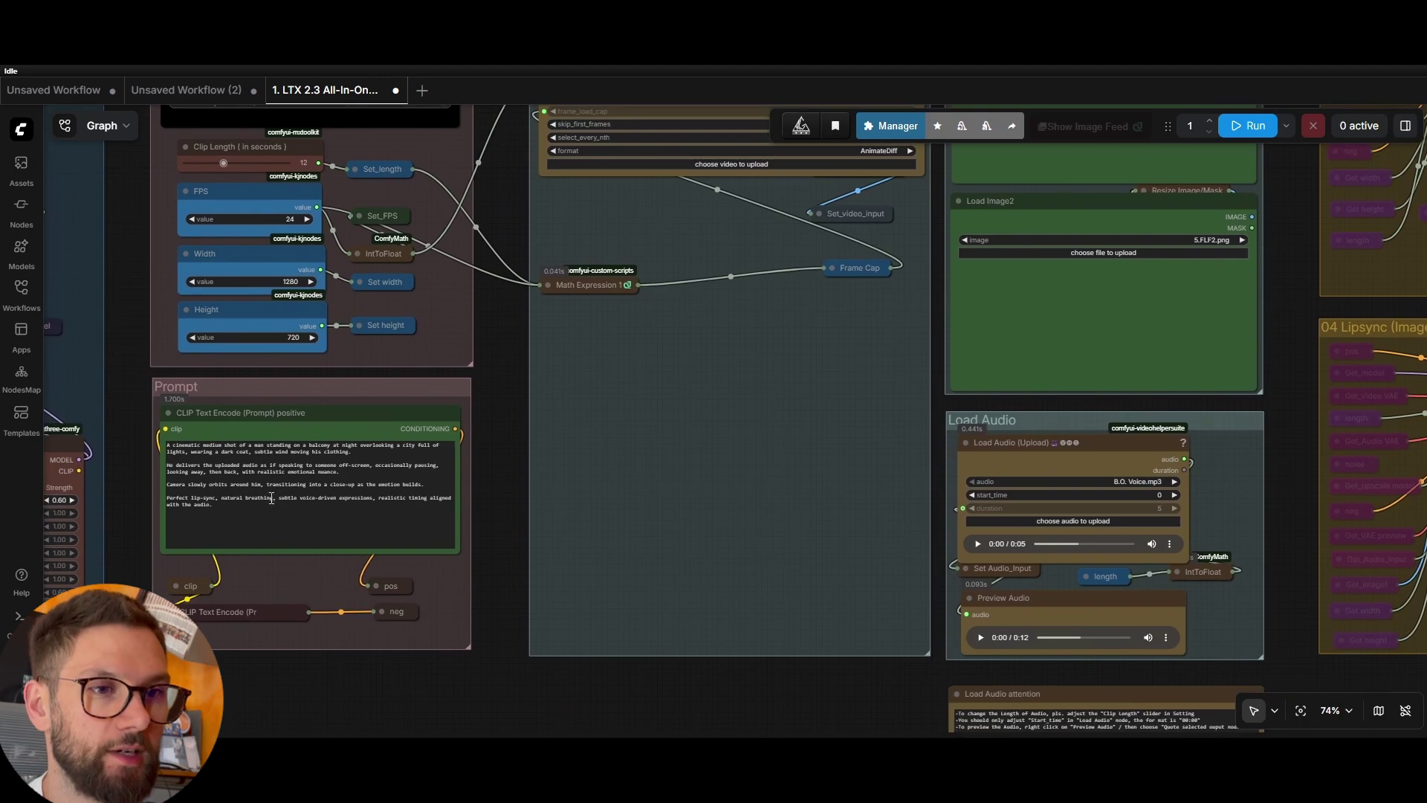
drag(216, 506, 186, 476)
key(ctrl+a)
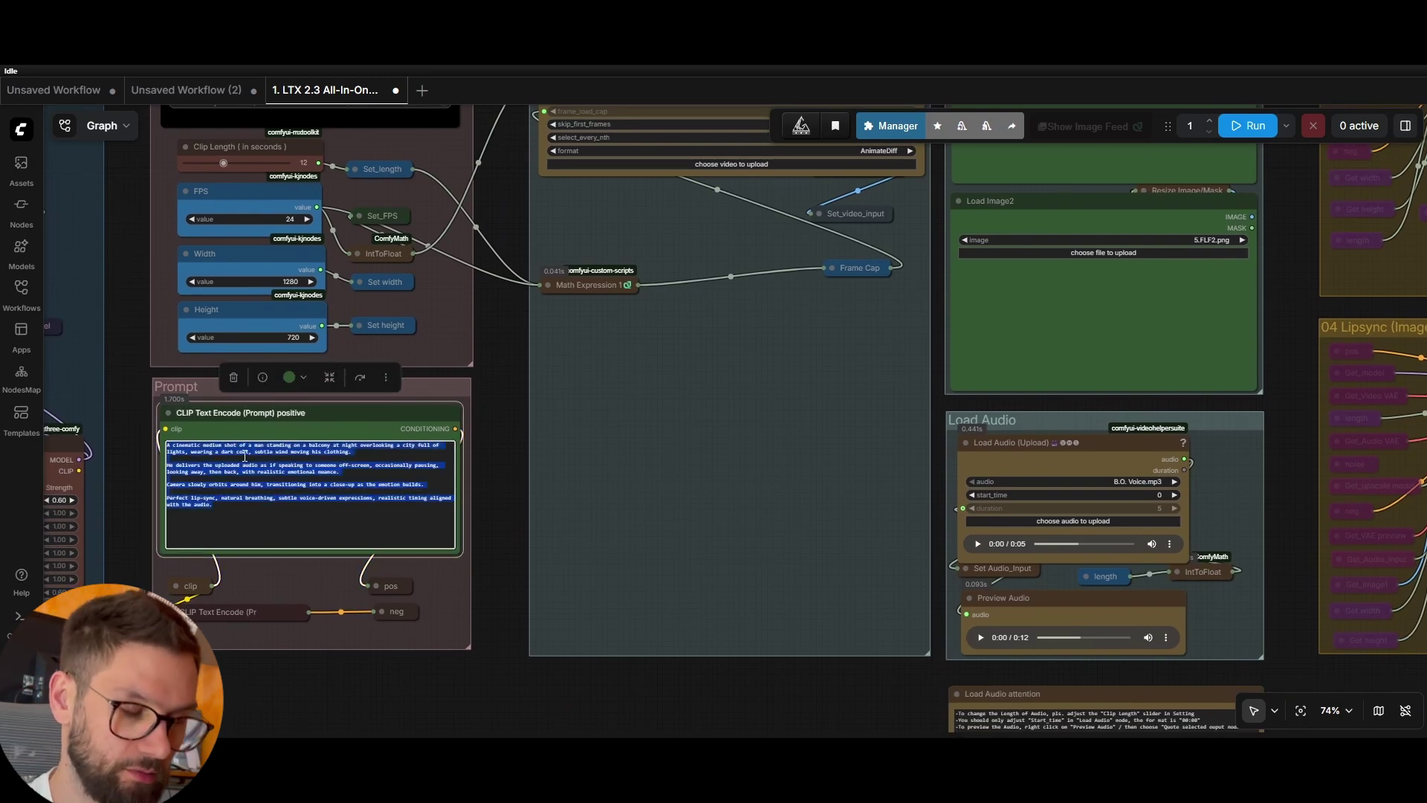
text(Animate the image into a selfie-style video. The character slightly adjusts posture, raises the camera angle a bit, subtle hand movement as if holding a phone, natural blinking and micro-expressions.  Add very slight handheld camera motion for realism, keeping identity and facial structure perfectly consistent with the original image.  Lighting remains natural and realistic, with small dynamic shifts.  The character speaks casually, like talking to followers.  Dialogue: "I keep getting asked how I’m making these… honestly most of it I learned inside The AI Creators Hub. Link’s in the description and first comment."  Perfect lip-sync, natural pacing, light smile, authentic influencer tone.)
Paste the portrait of the long-haired woman in a flower field into Load Image1 in the Load Images group.
scroll(497, 391, down, 2)
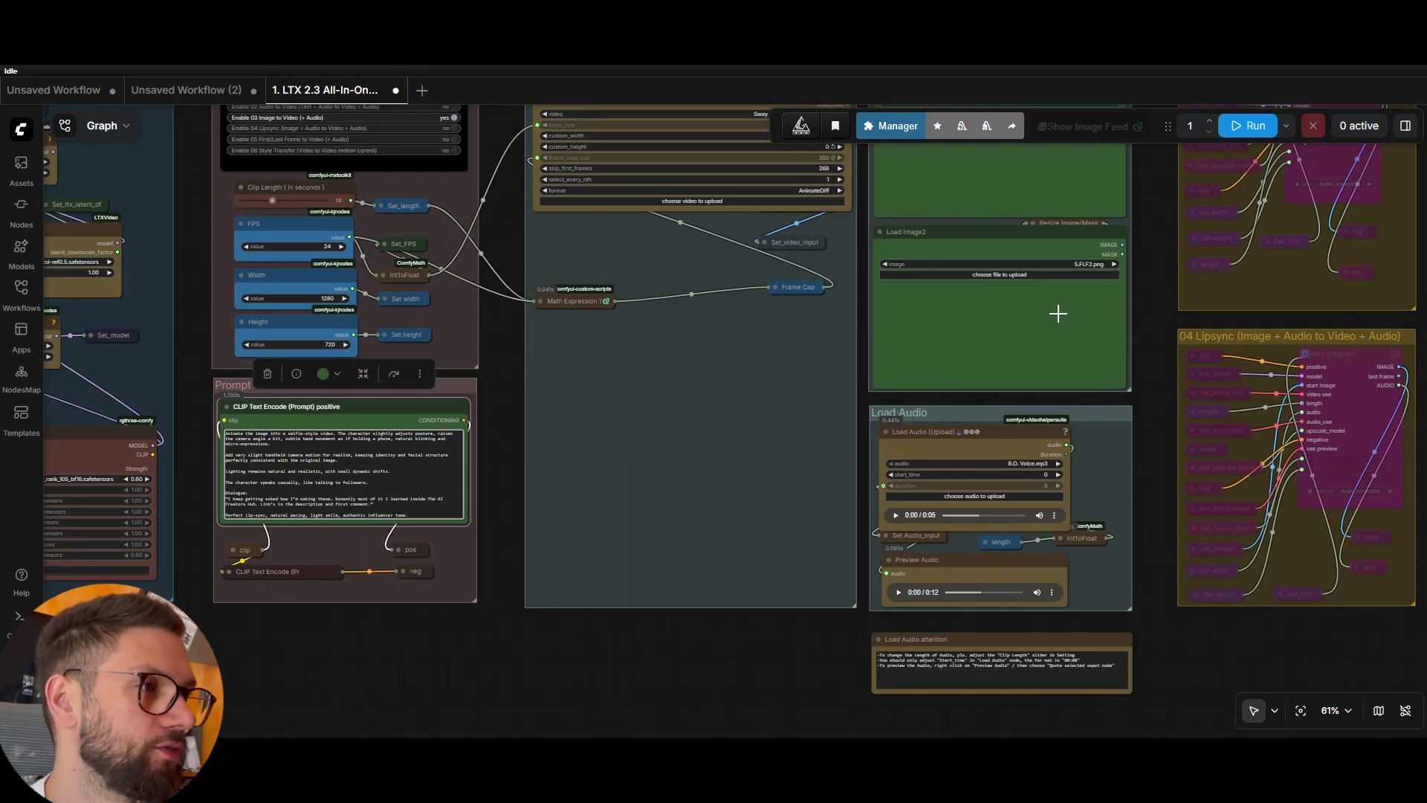
drag(1142, 297, 1014, 481)
scroll(1039, 358, up, 6)
drag(1032, 293, 1045, 399)
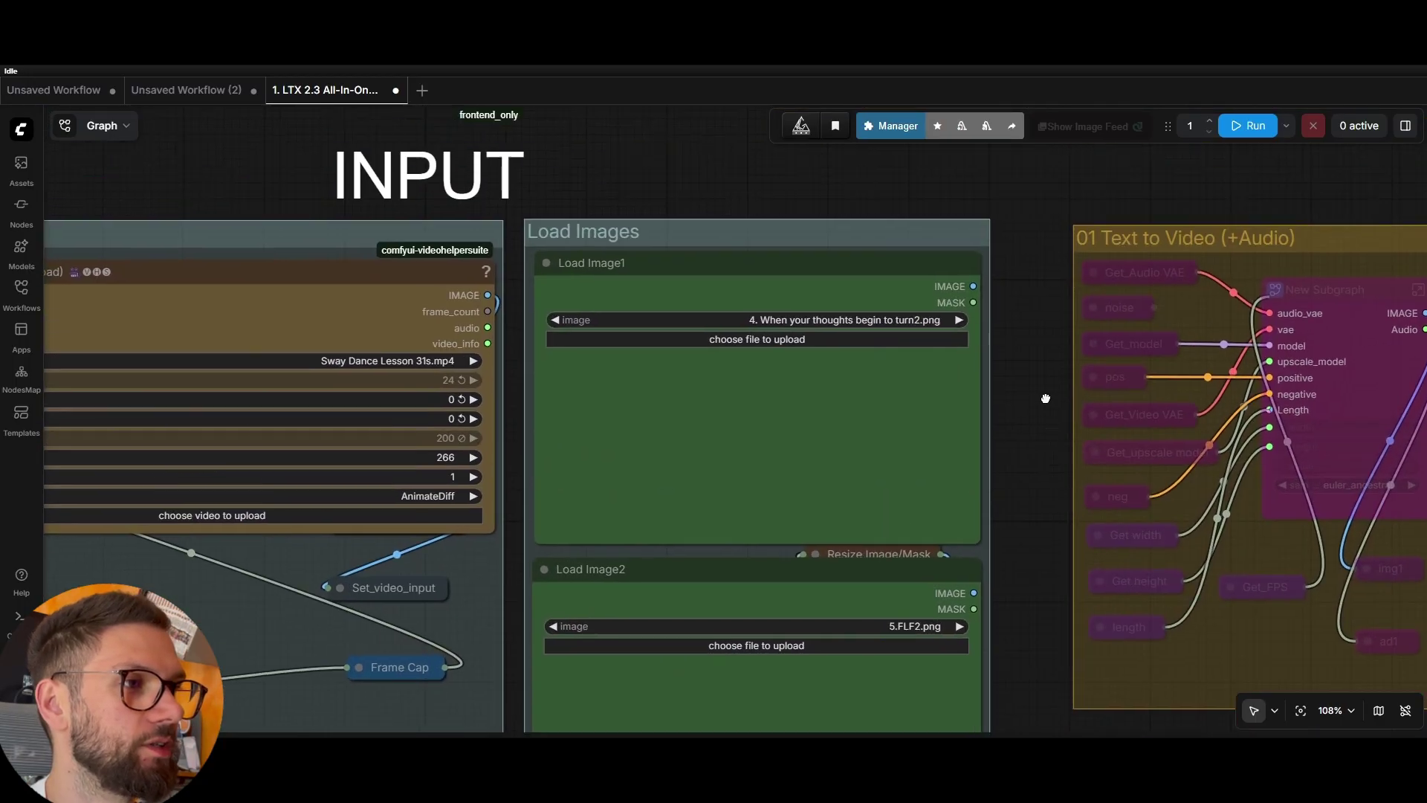
scroll(949, 380, down, 2)
scroll(598, 223, down, 6)
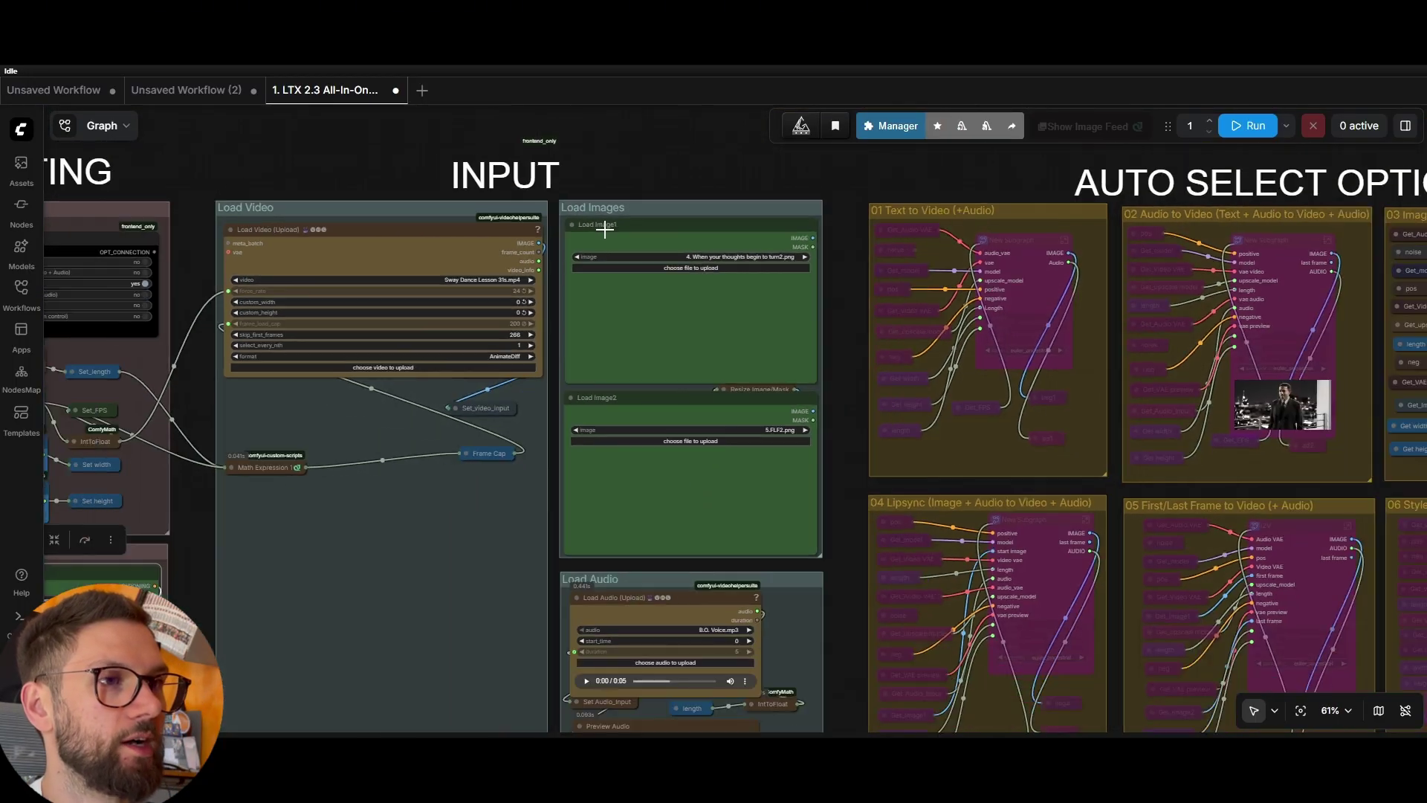
scroll(881, 332, up, 3)
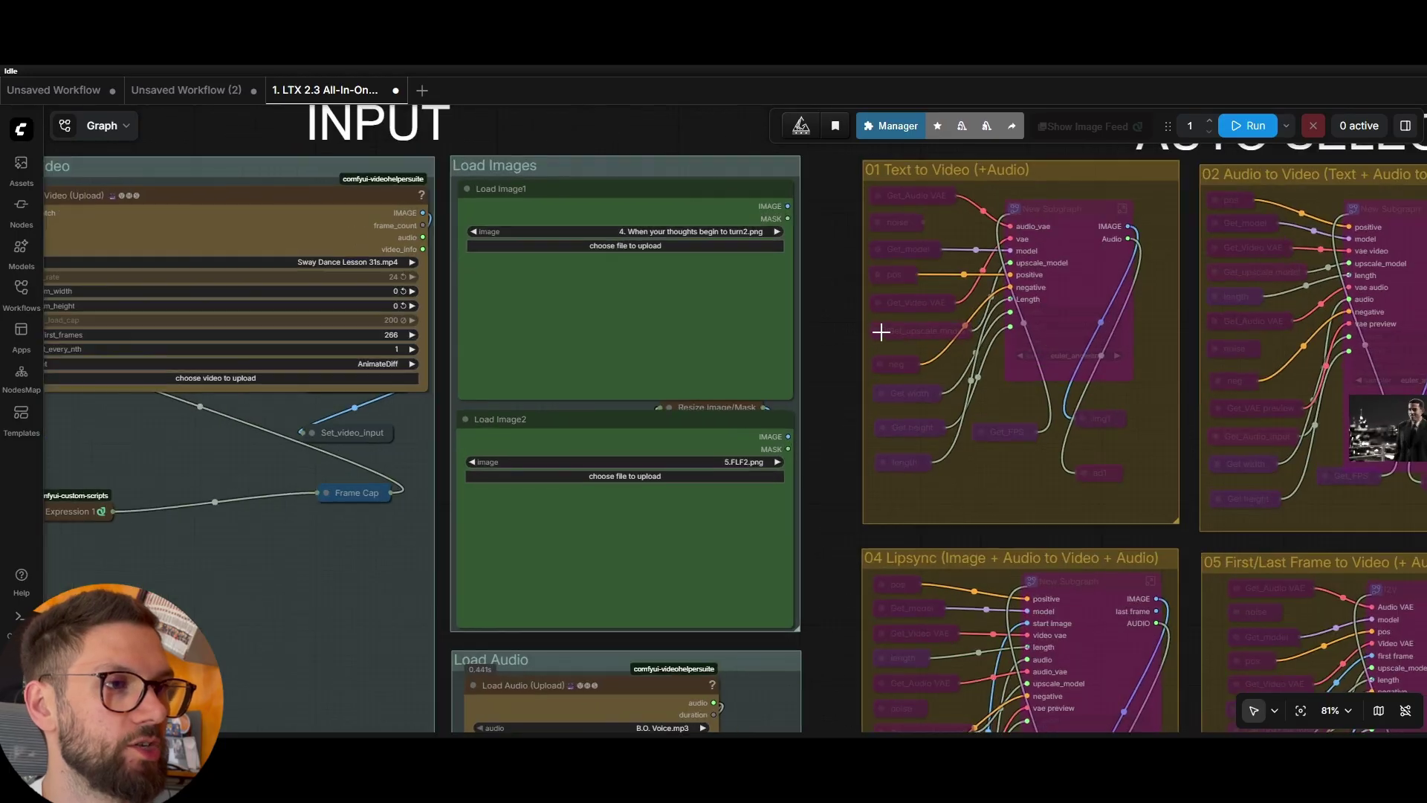
scroll(846, 327, up, 2)
scroll(863, 288, down, 1)
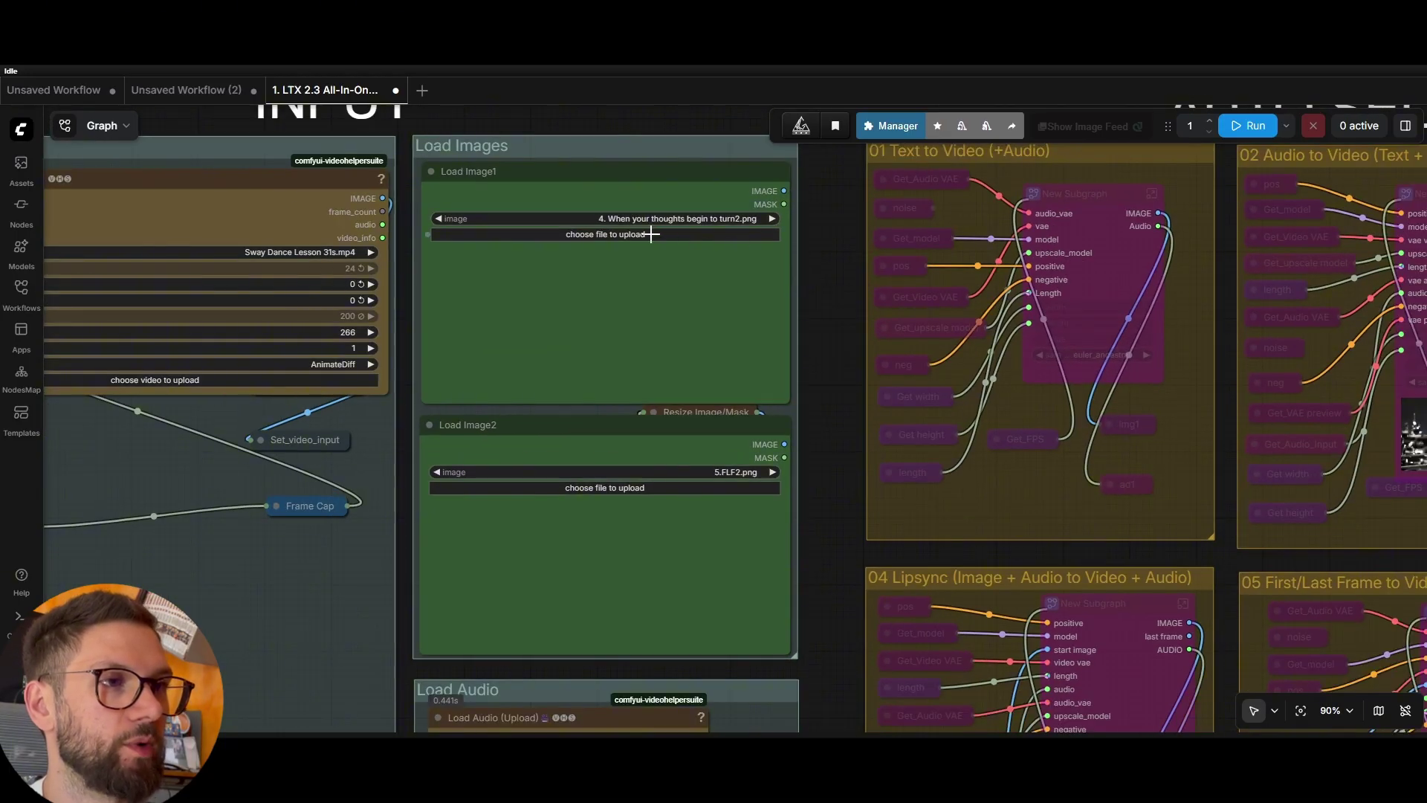
key(ctrl+v)
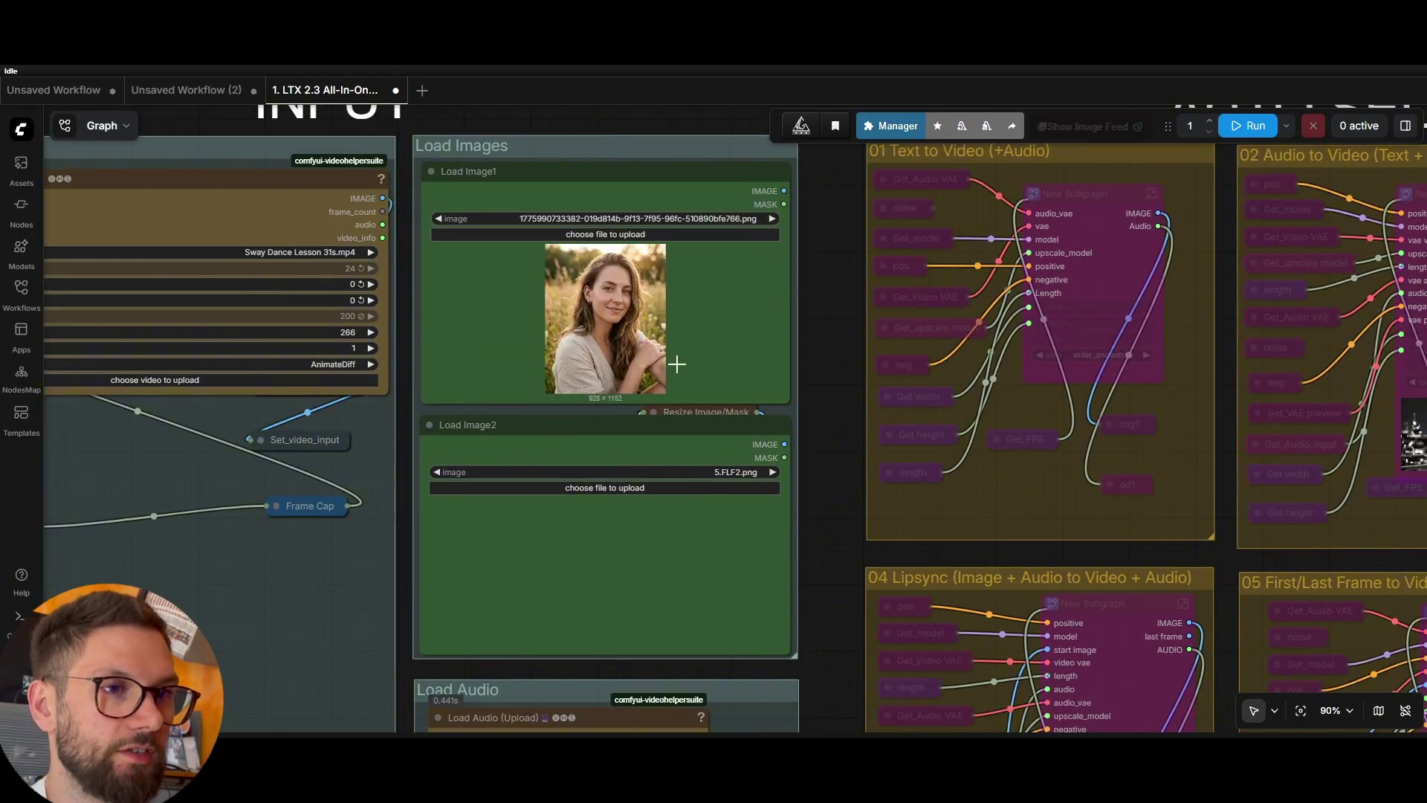
Set the frame size in the Setting group to vertical, with a Width of 720 and a Height of 1280.
scroll(809, 398, down, 4)
scroll(312, 577, down, 1)
drag(312, 576, 532, 506)
scroll(490, 474, up, 3)
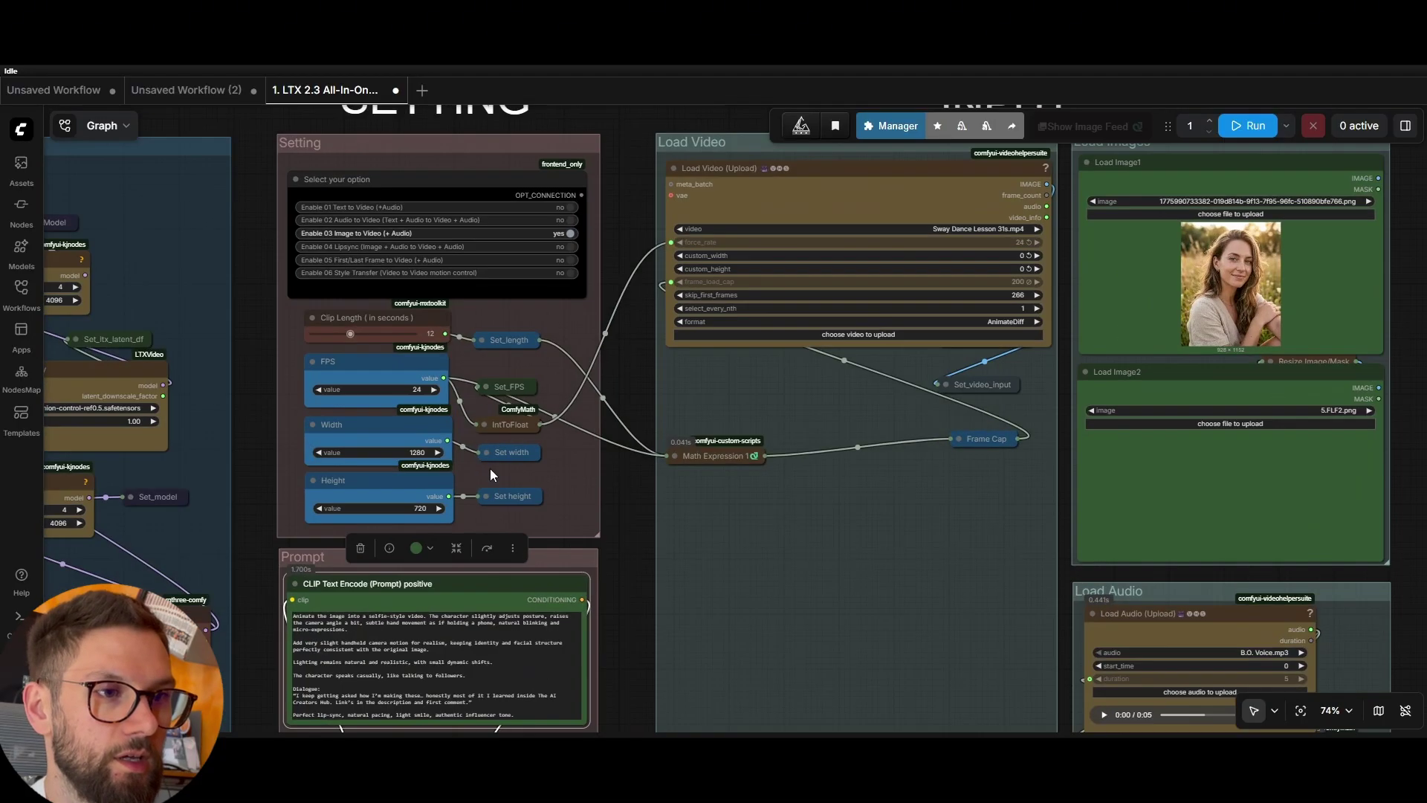
scroll(489, 468, up, 3)
click(391, 450)
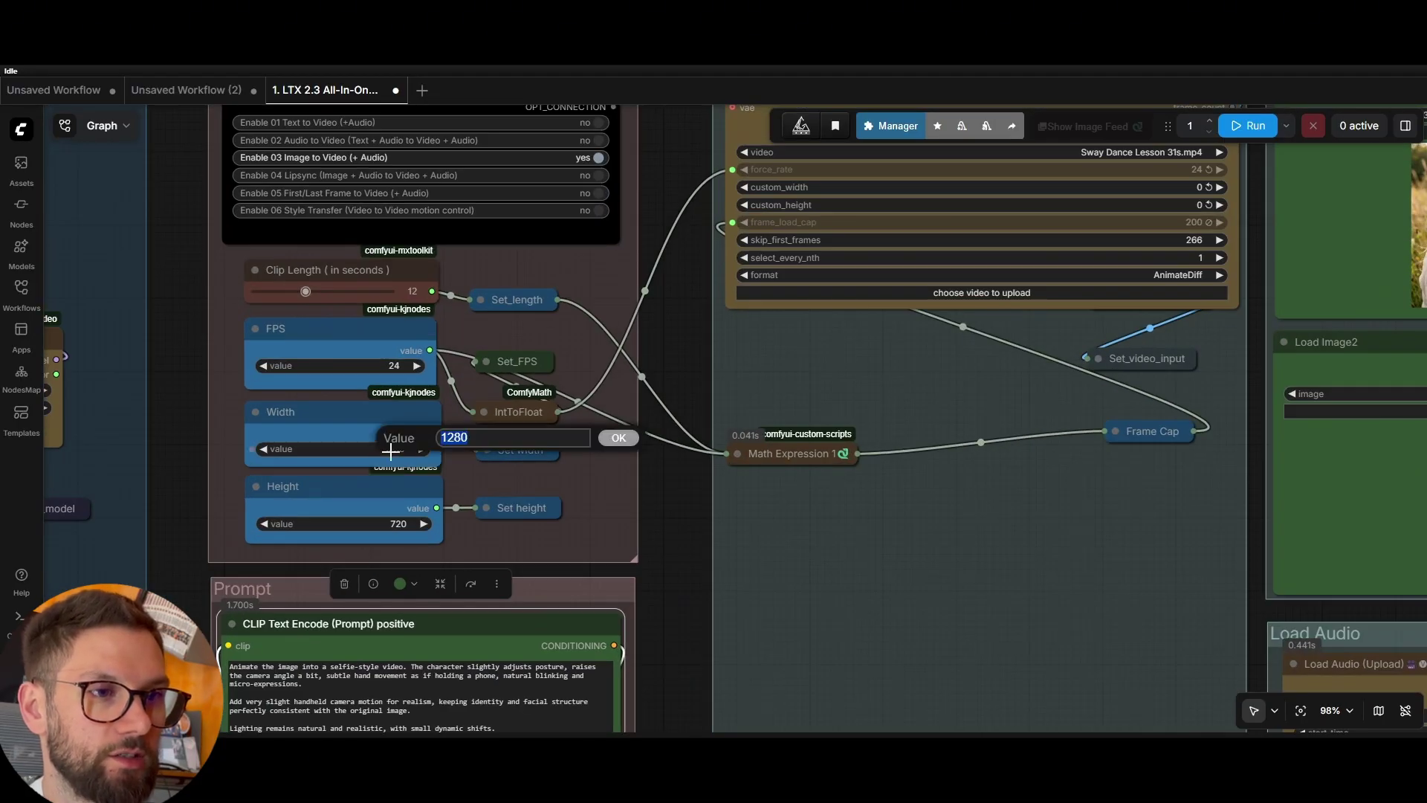
text(720)
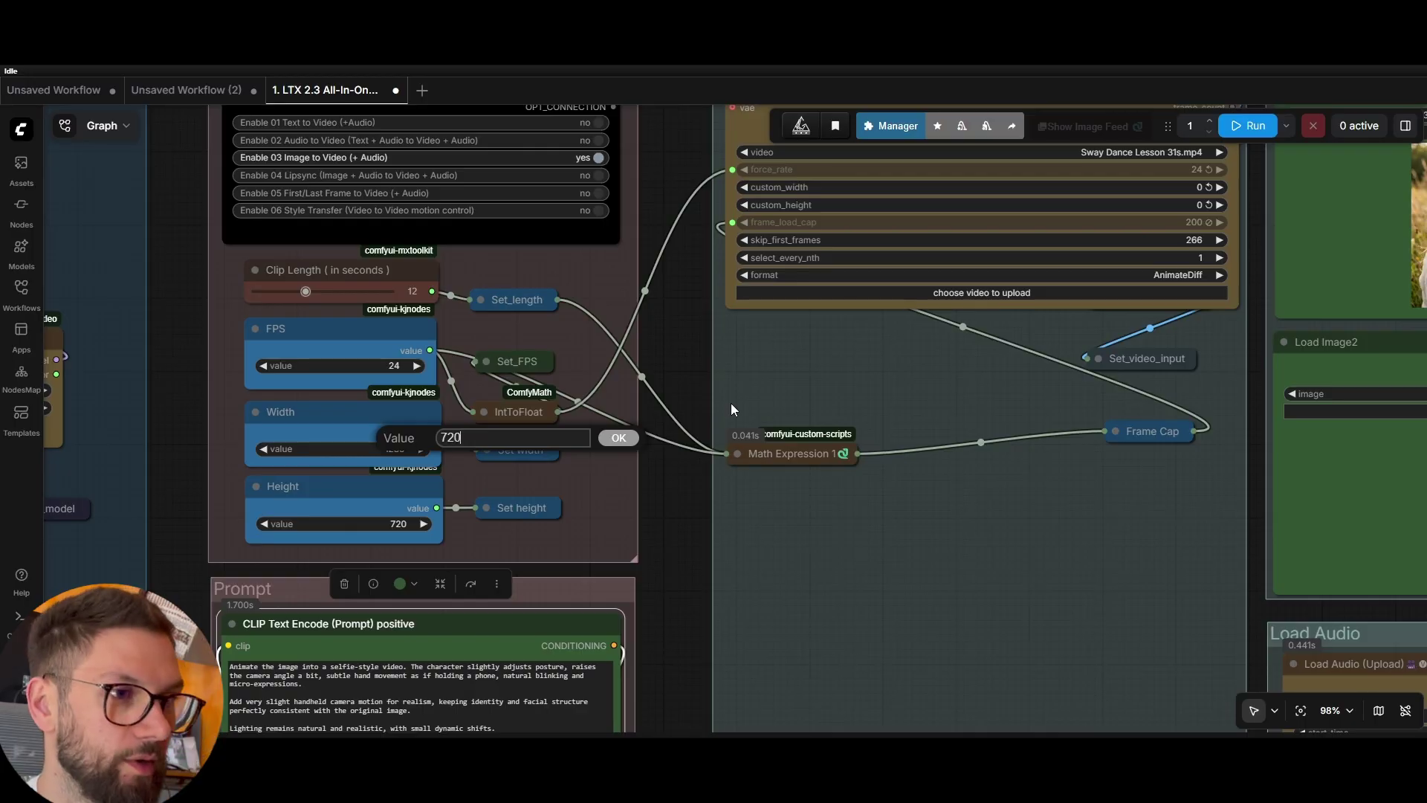
click(619, 439)
click(395, 524)
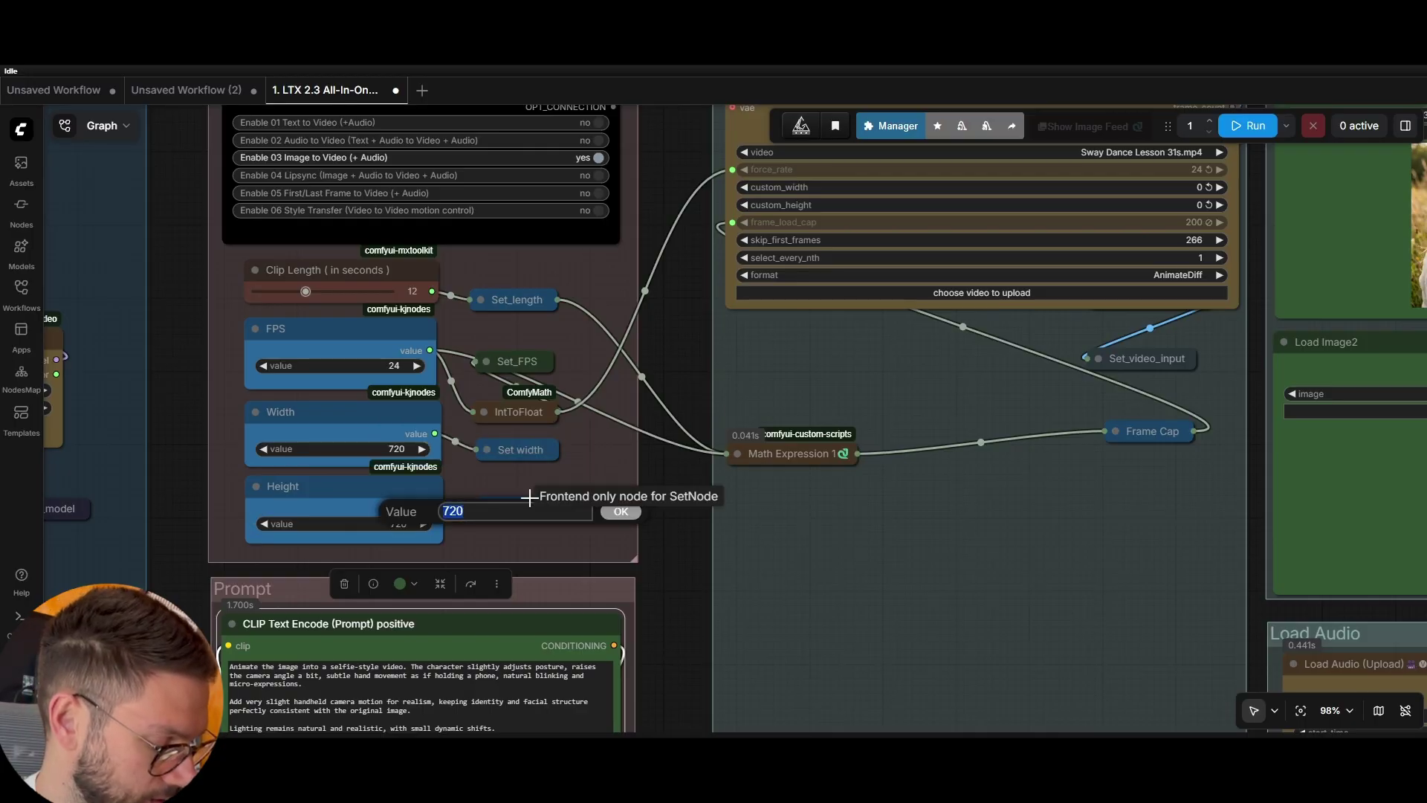
text(1280)
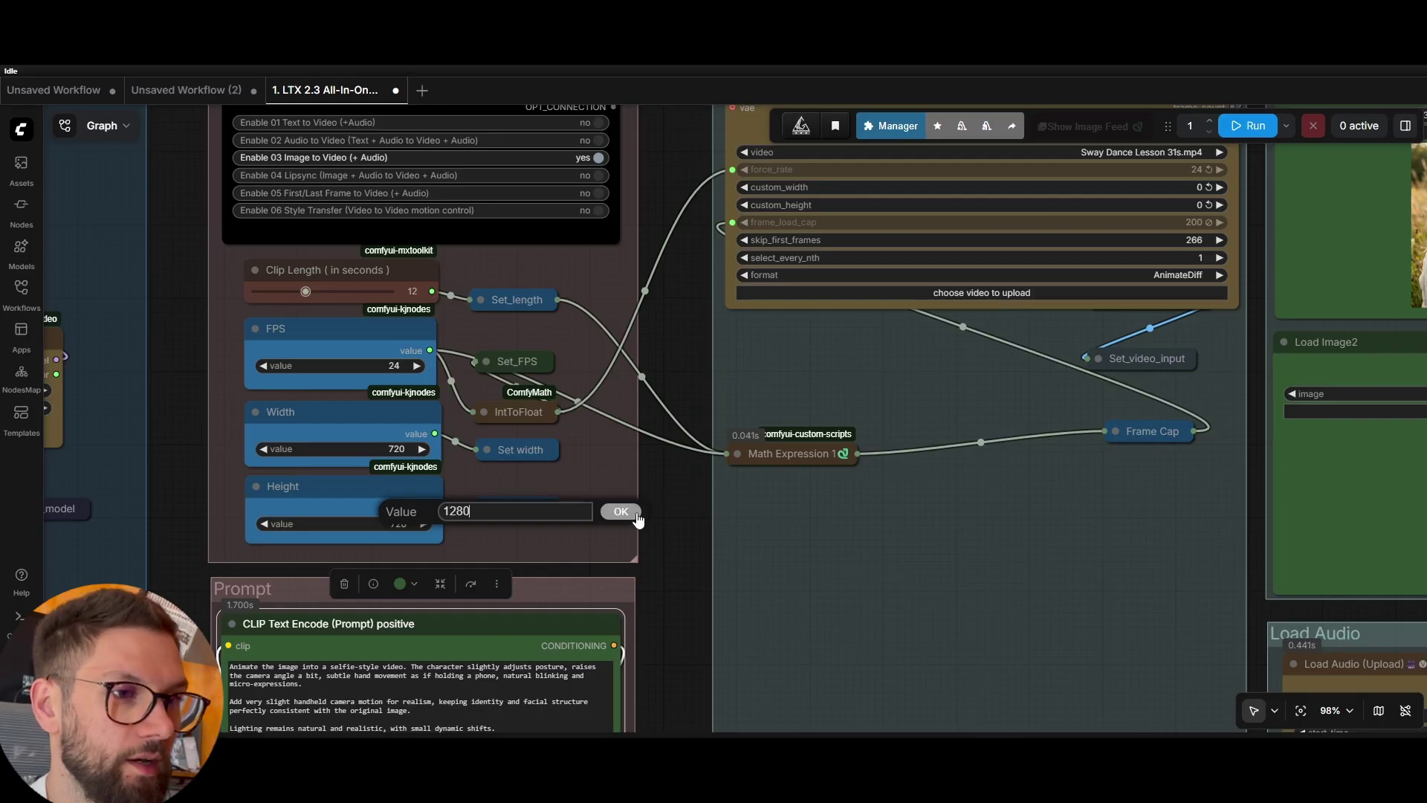
click(631, 511)
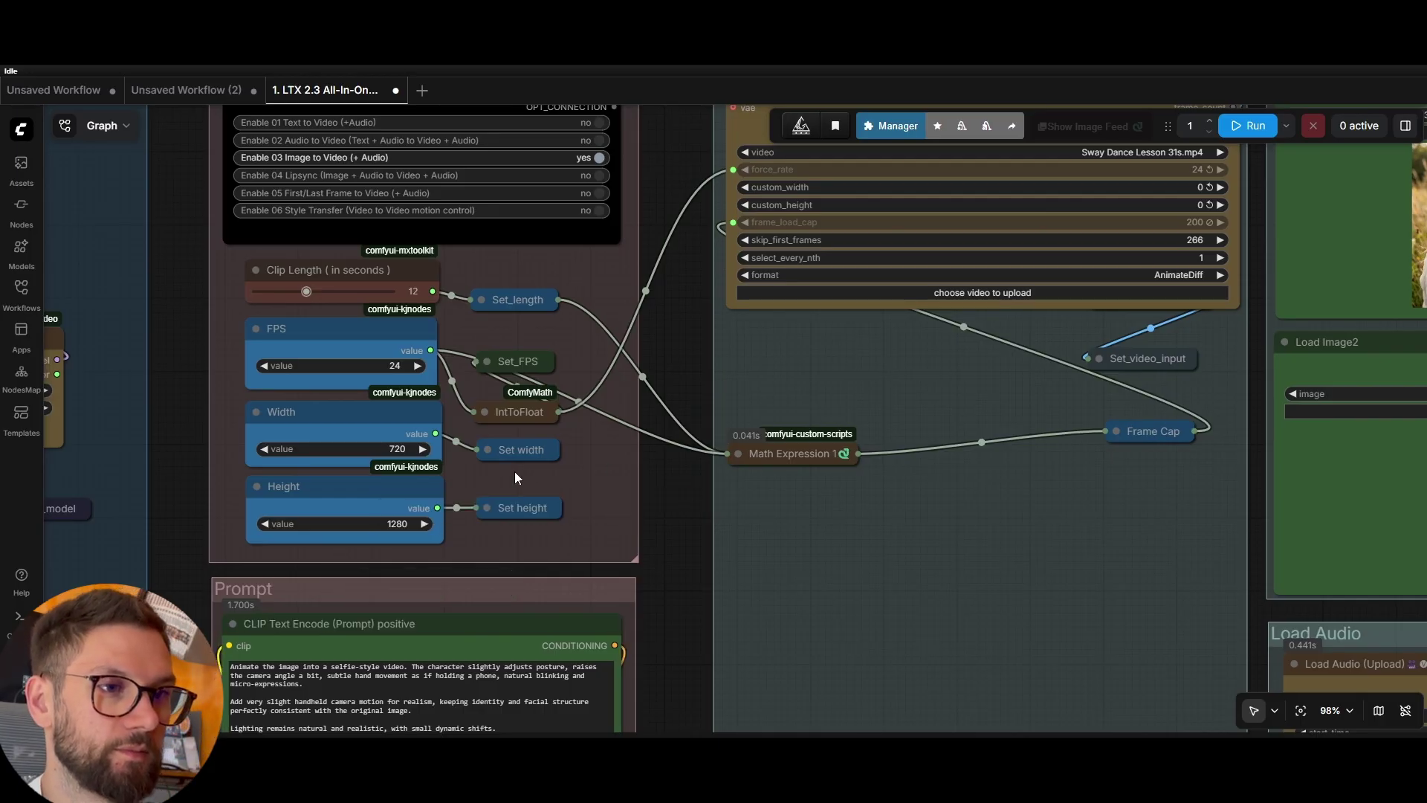
Run the workflow to generate the image-to-video clip of the long-haired woman.
scroll(637, 420, down, 5)
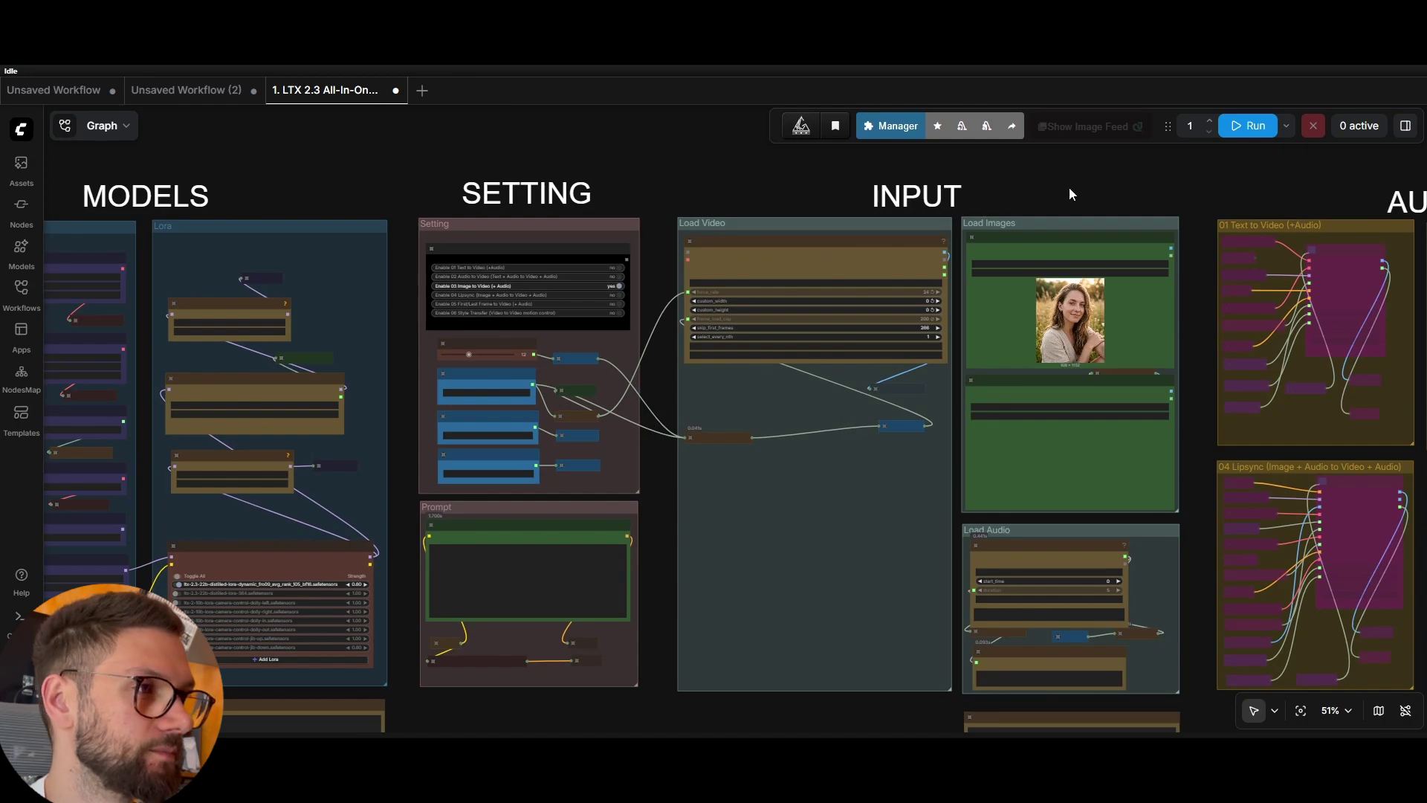
drag(1068, 195, 897, 184)
scroll(897, 184, down, 3)
drag(1098, 166, 859, 195)
scroll(859, 195, down, 2)
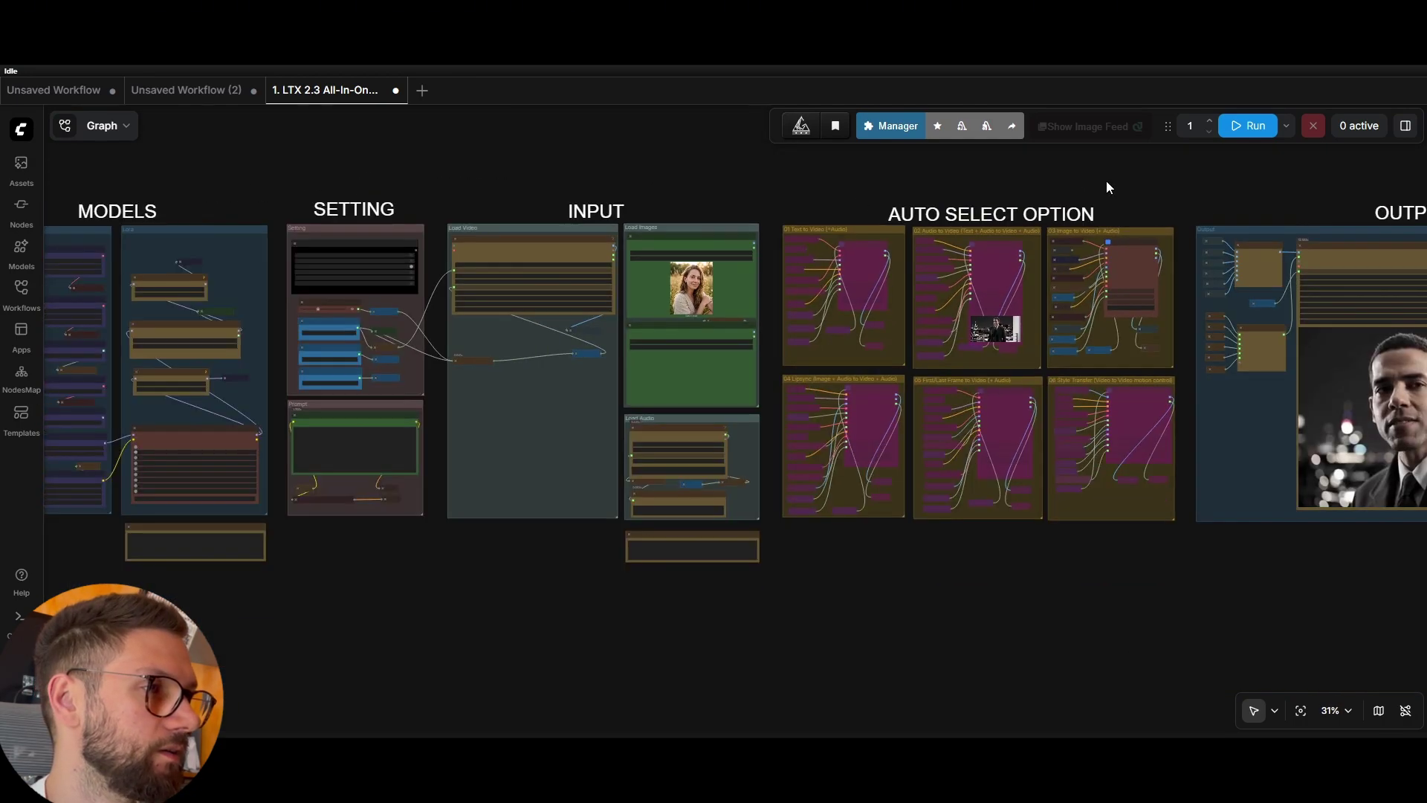
scroll(1106, 187, down, 2)
drag(1170, 156, 1022, 191)
click(1233, 135)
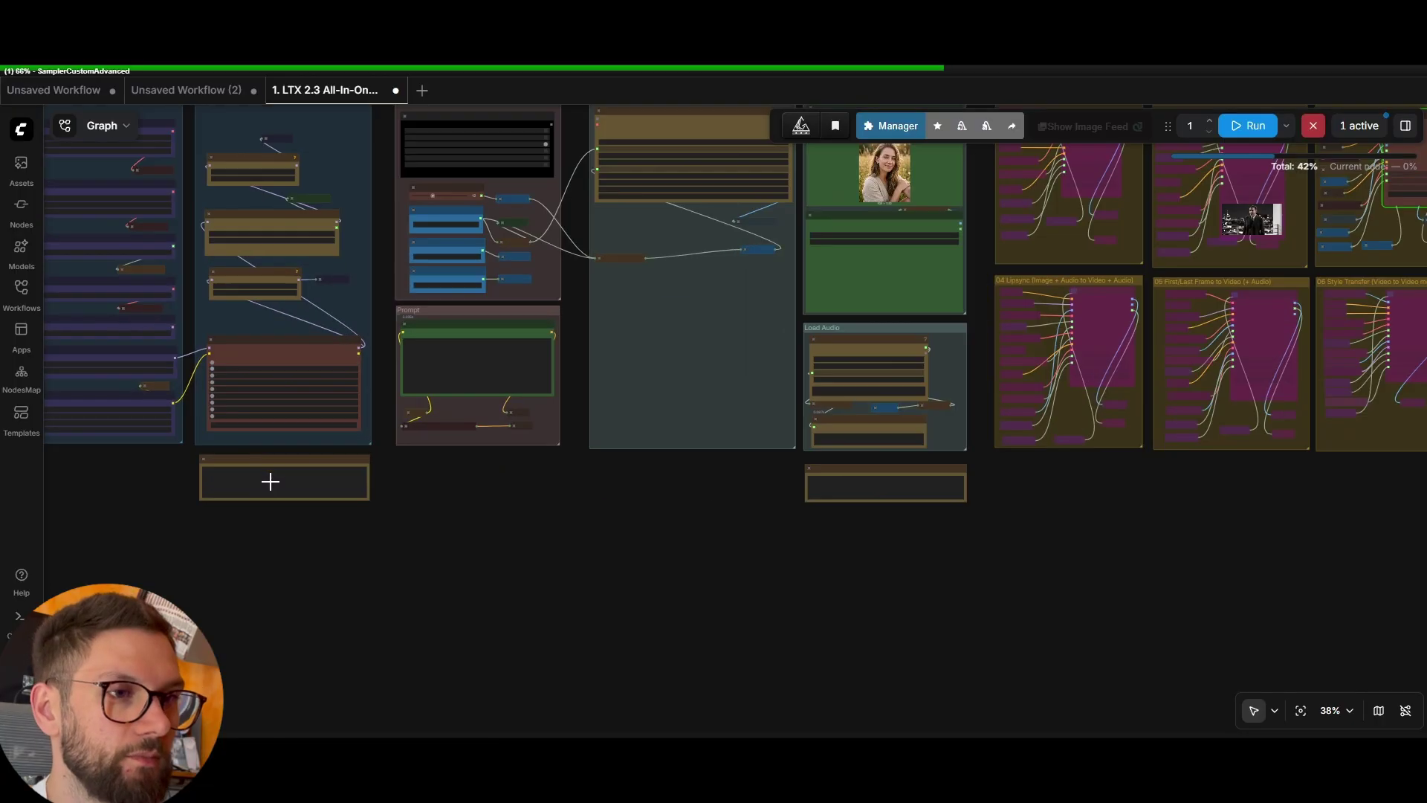
Examine the selfie-style prompt with its dialogue and compare it with the video generated in the output group.
scroll(476, 457, up, 6)
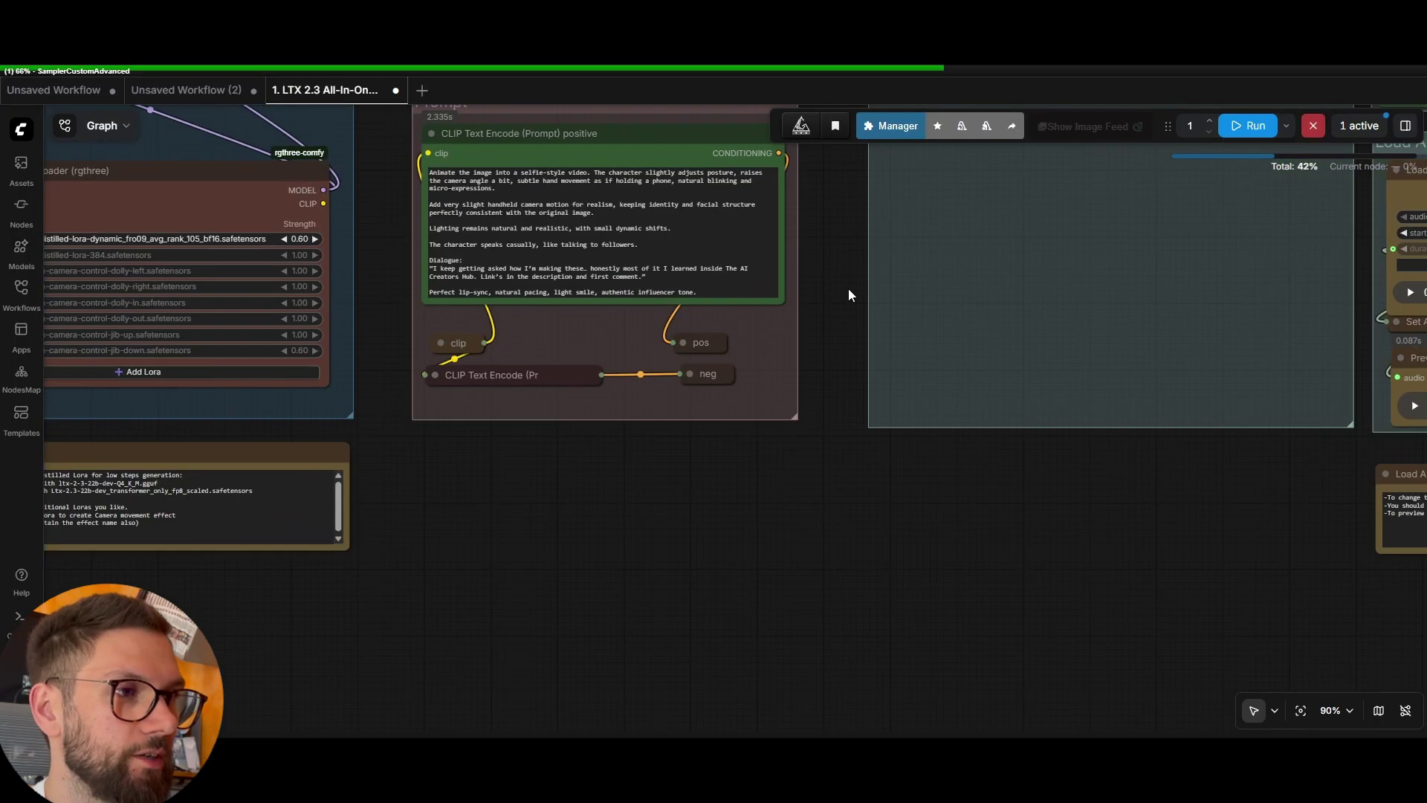
drag(849, 295, 860, 424)
scroll(854, 389, up, 3)
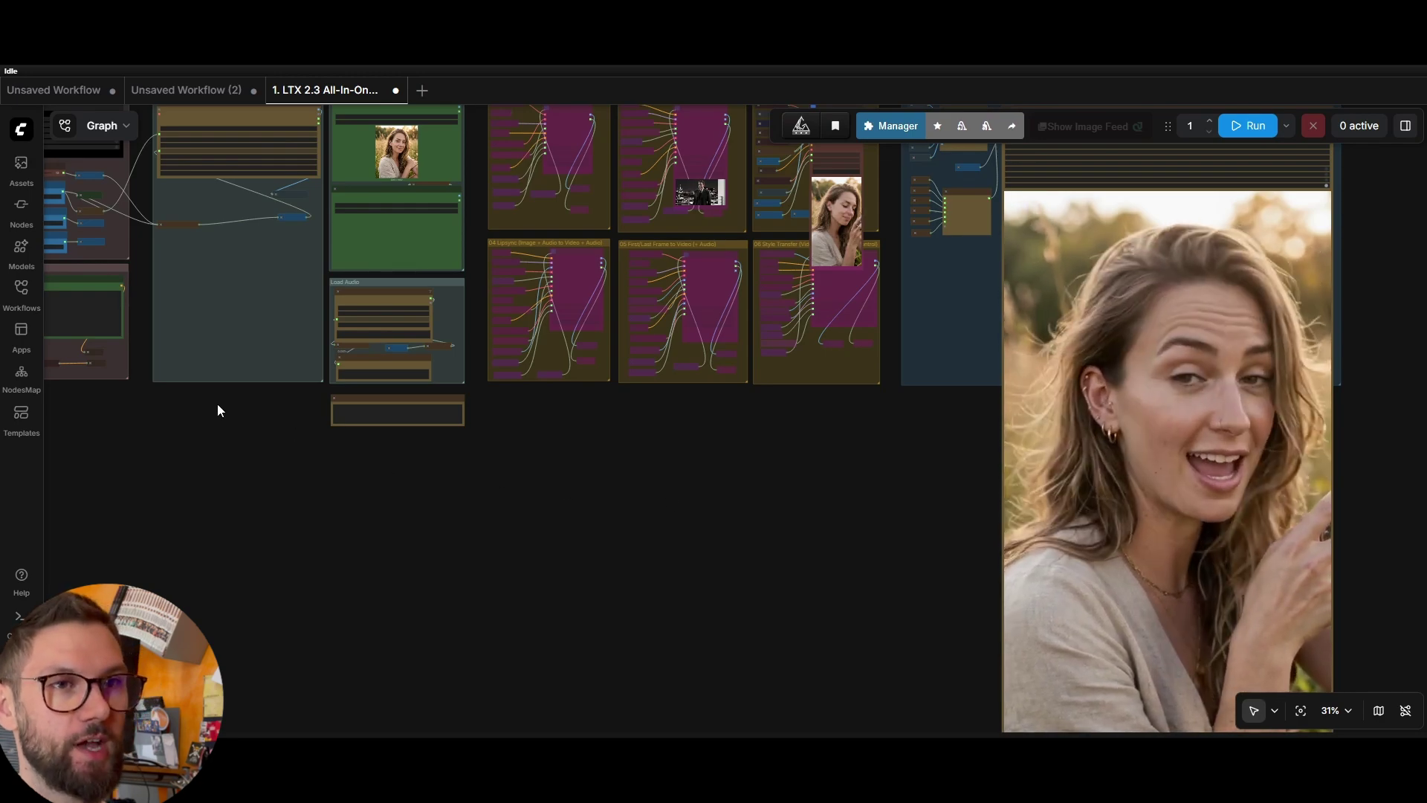
scroll(262, 421, left, 5)
scroll(318, 314, up, 9)
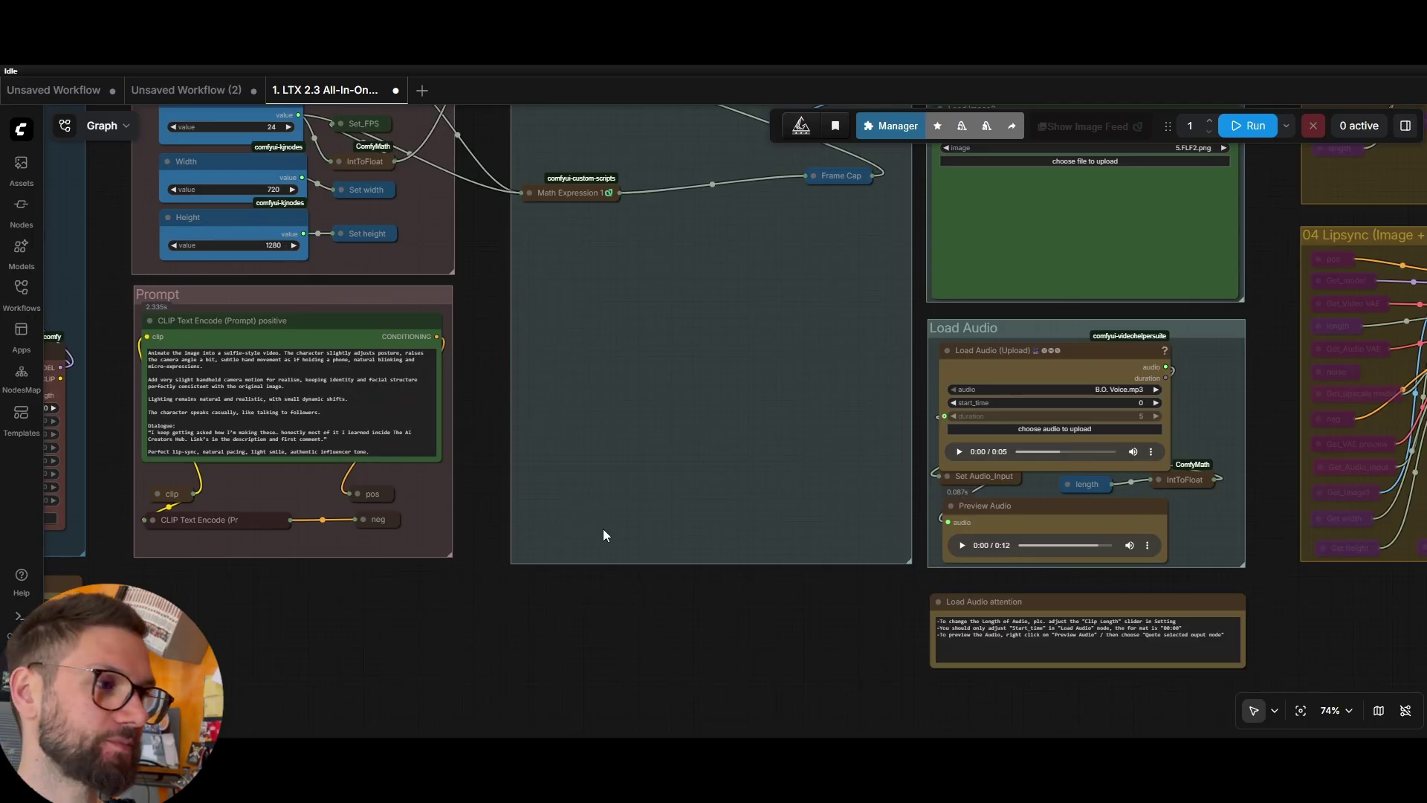
scroll(604, 528, down, 4)
drag(667, 598, 223, 459)
scroll(1041, 498, down, 3)
drag(1210, 501, 583, 486)
scroll(583, 487, down, 1)
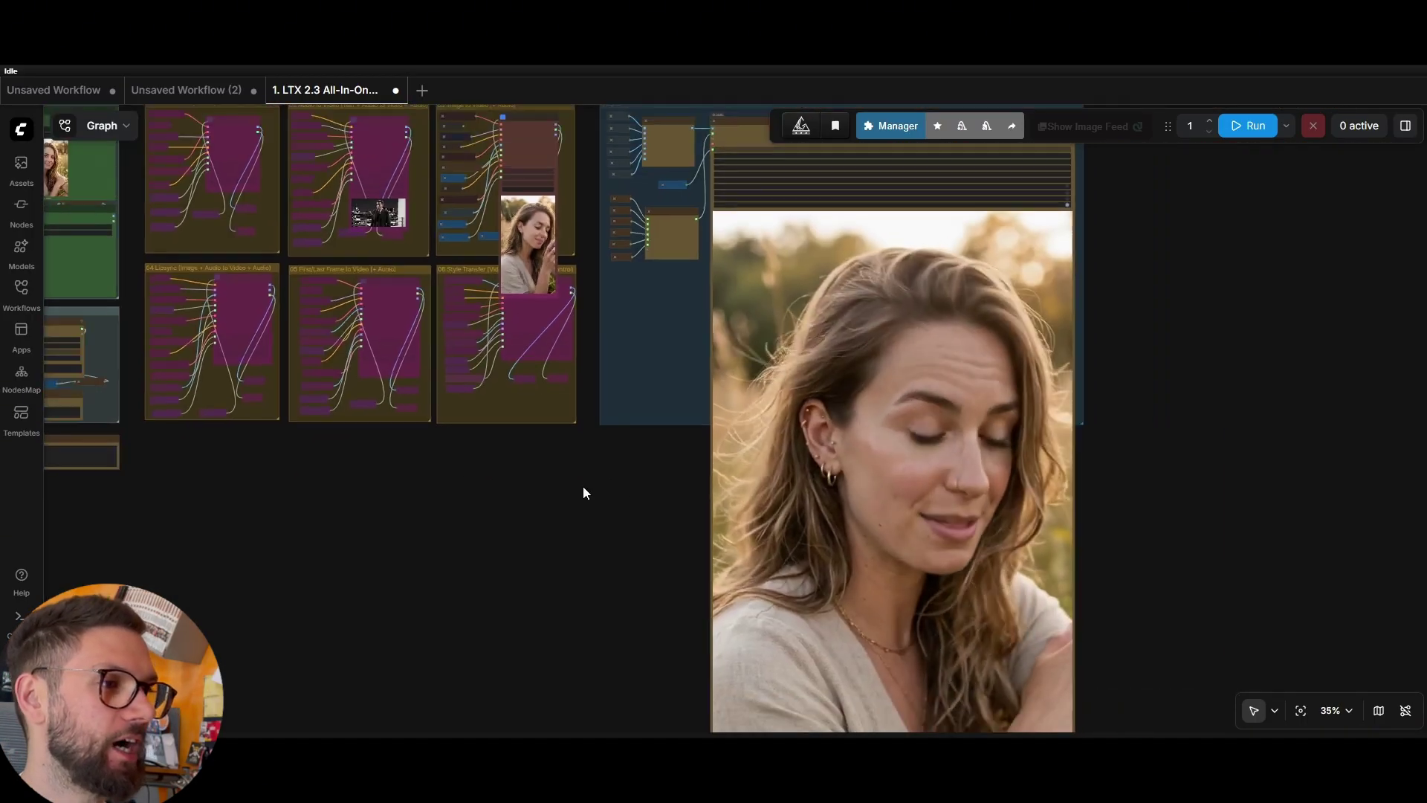
Save the generated selfie-style video from the output node's preview.
scroll(583, 486, down, 2)
drag(1083, 401, 1087, 346)
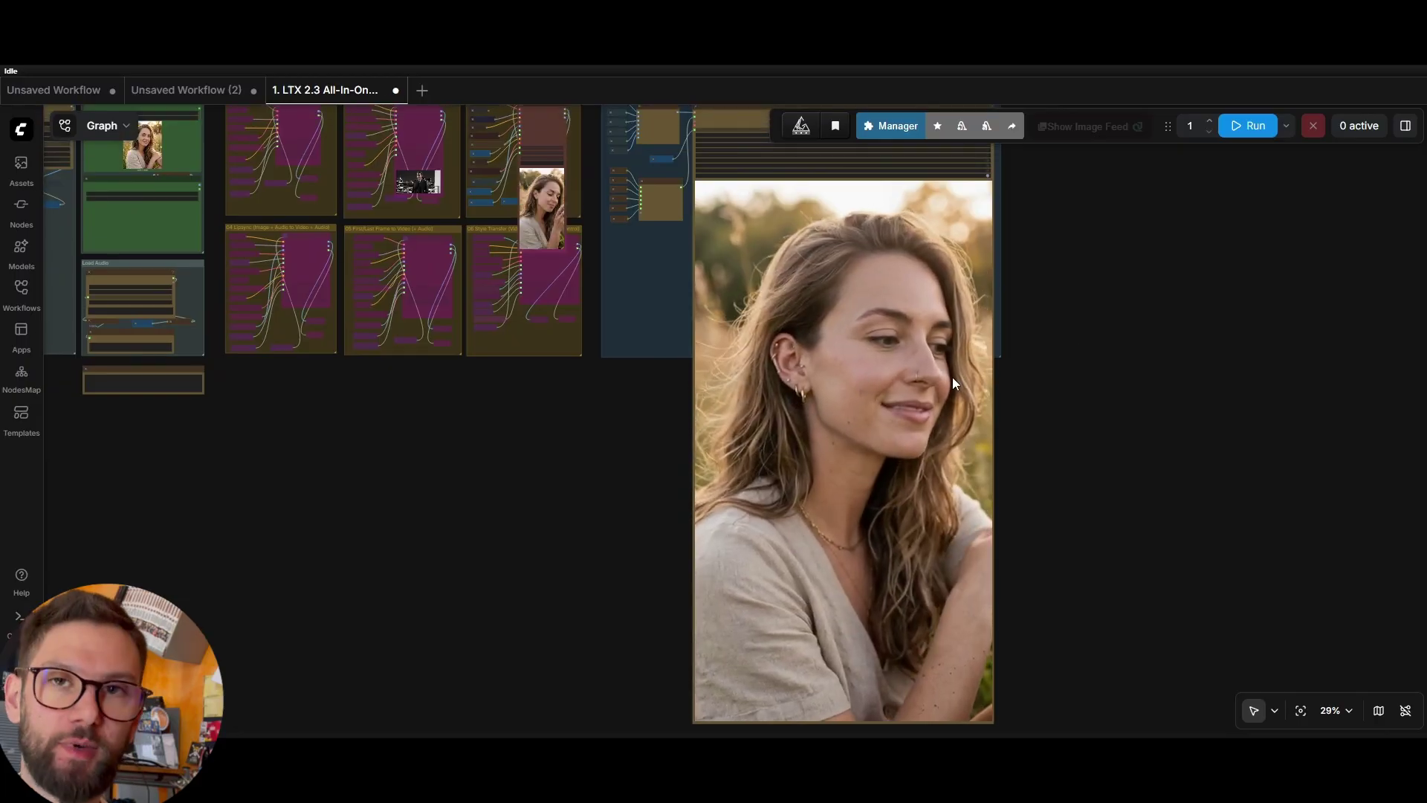
right_click(855, 202)
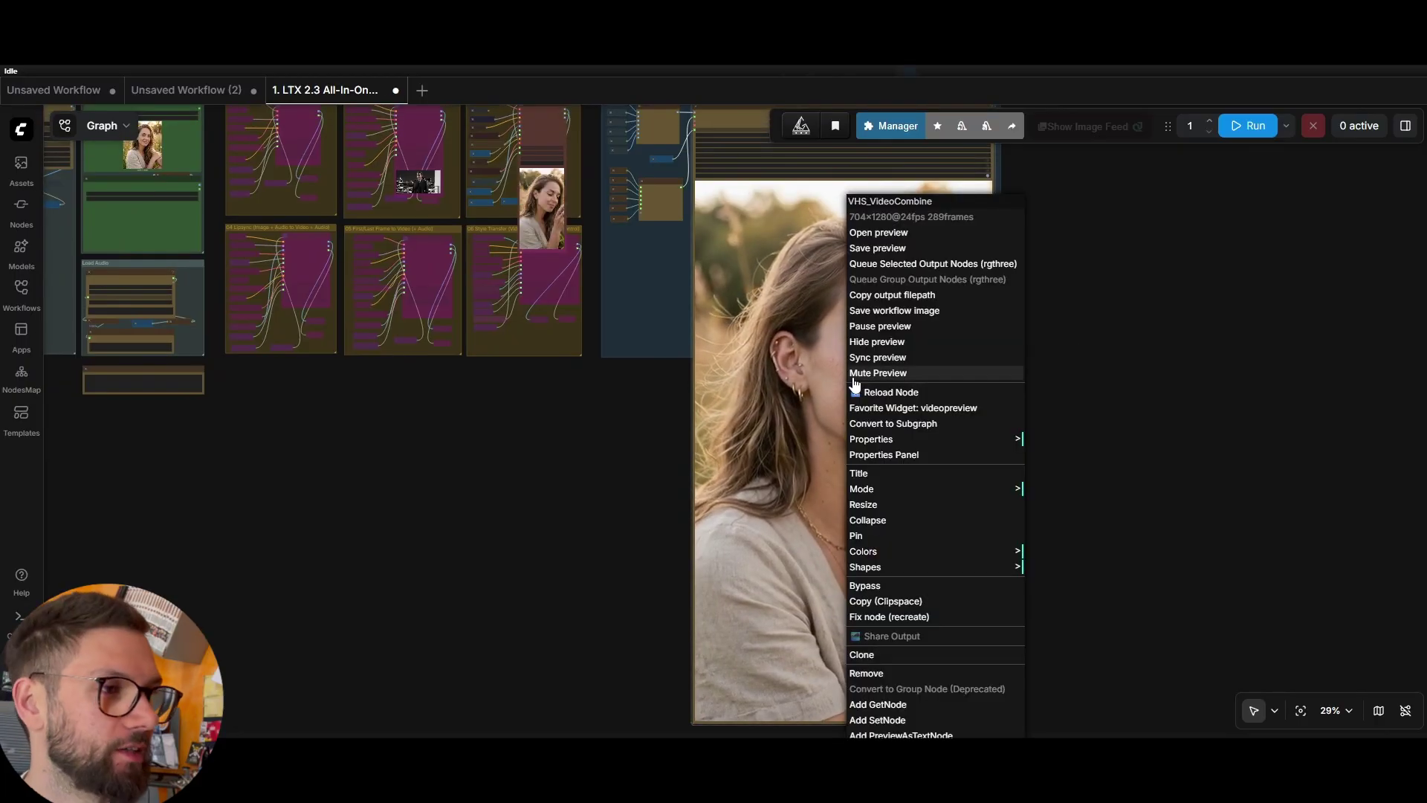
click(883, 248)
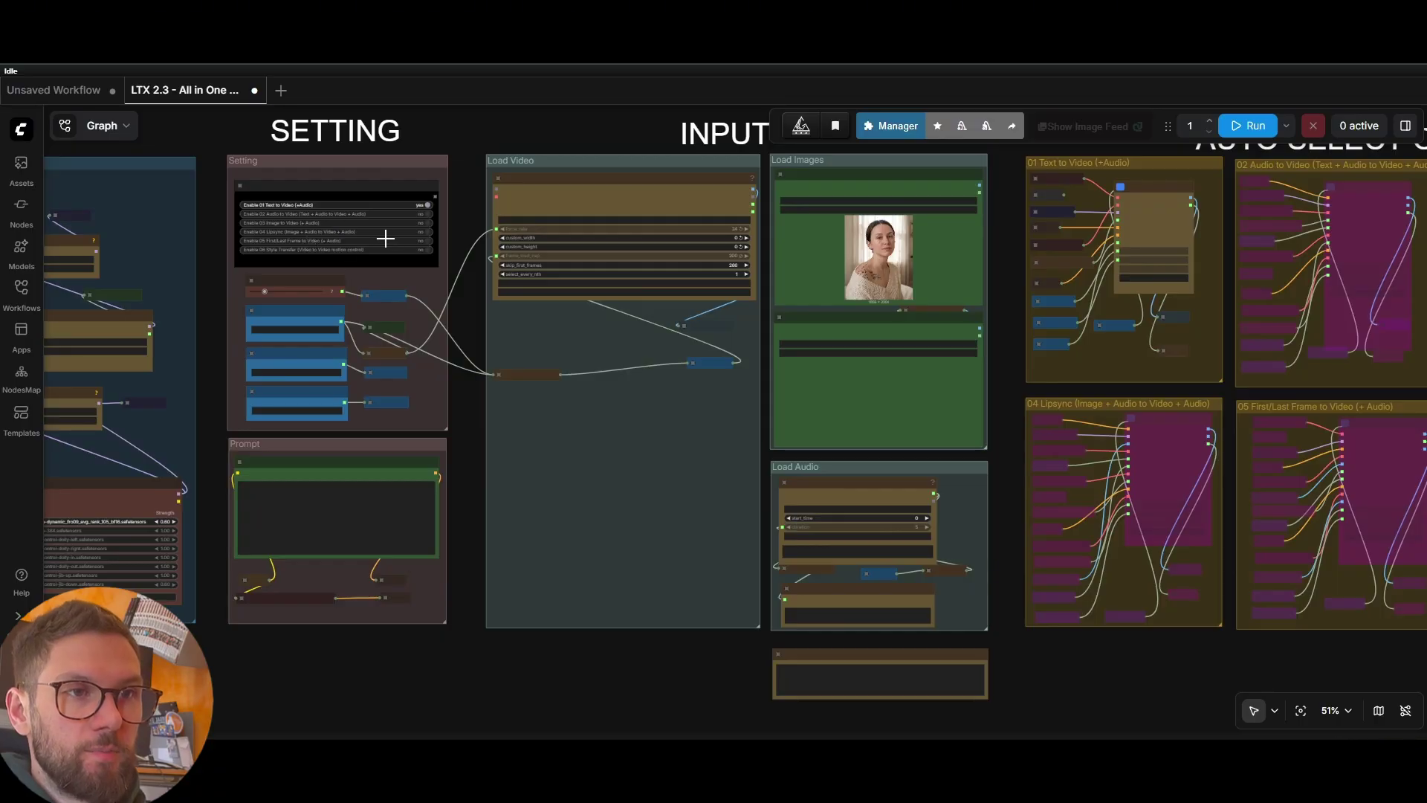
Switch the workflow's generation option in the Setting group to 04 Lipsync (Image + Audio to Video + Audio).
click(428, 232)
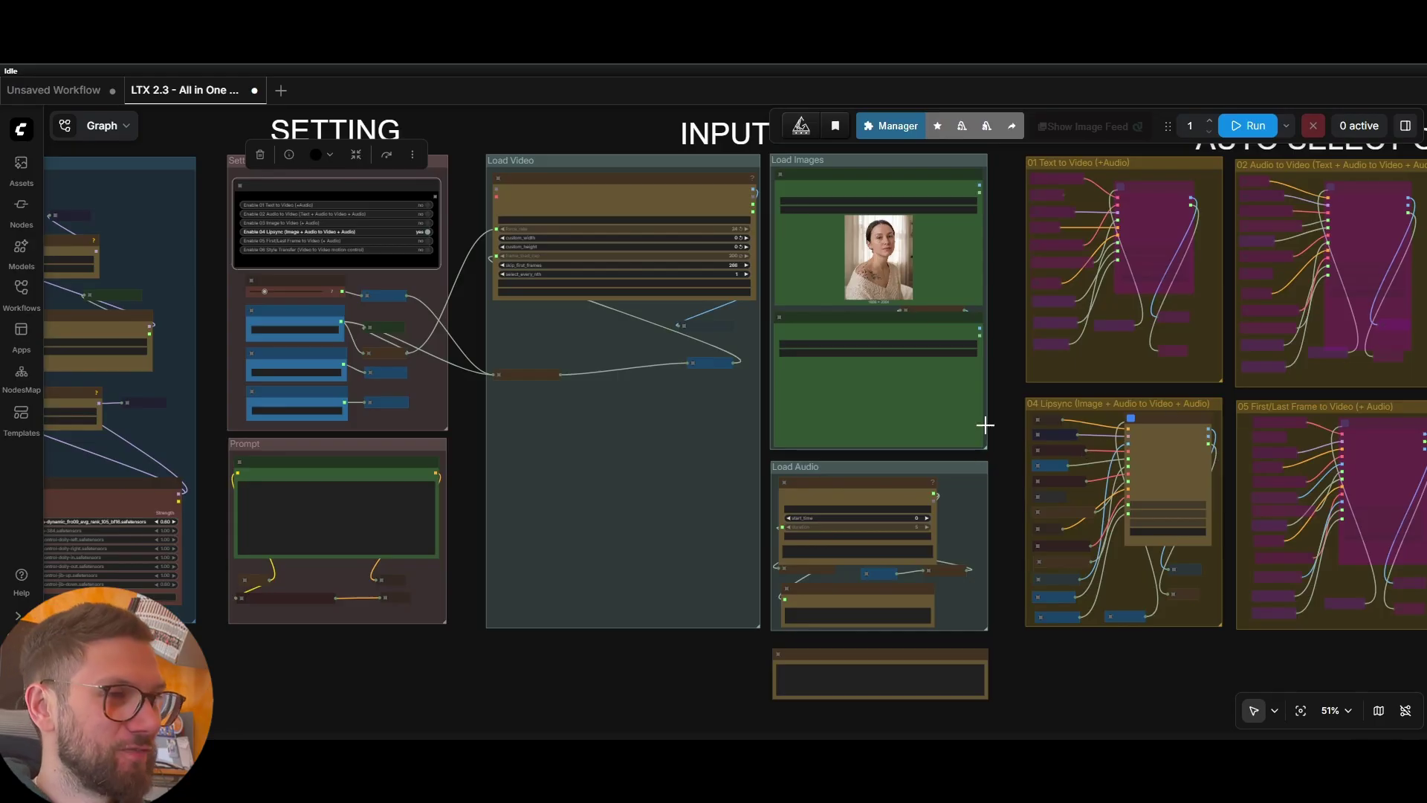
scroll(483, 374, up, 4)
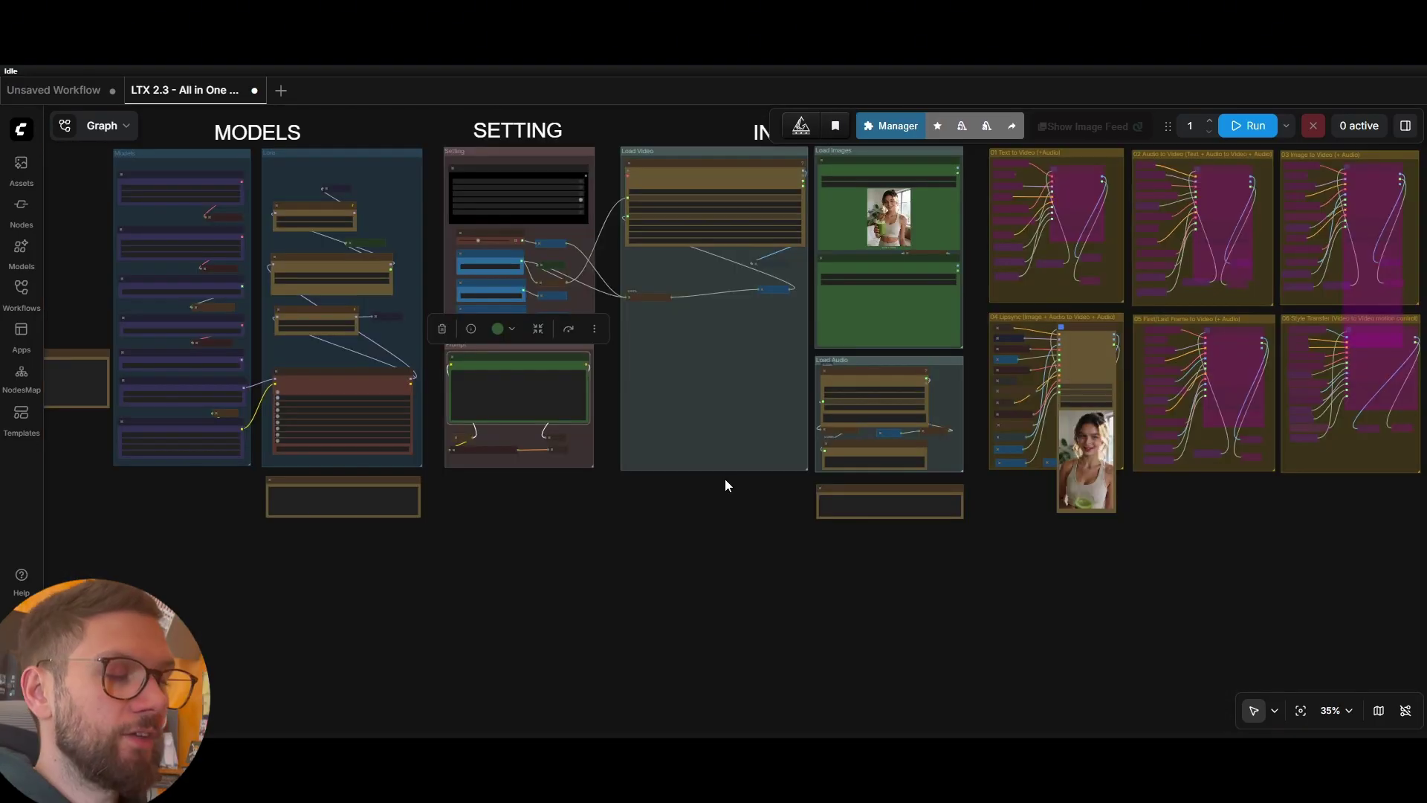
Examine the lipsync run's settings, image and positive prompt, and play the Preview Audio clip made from Cauliflower mp3.MP3.
scroll(787, 342, up, 5)
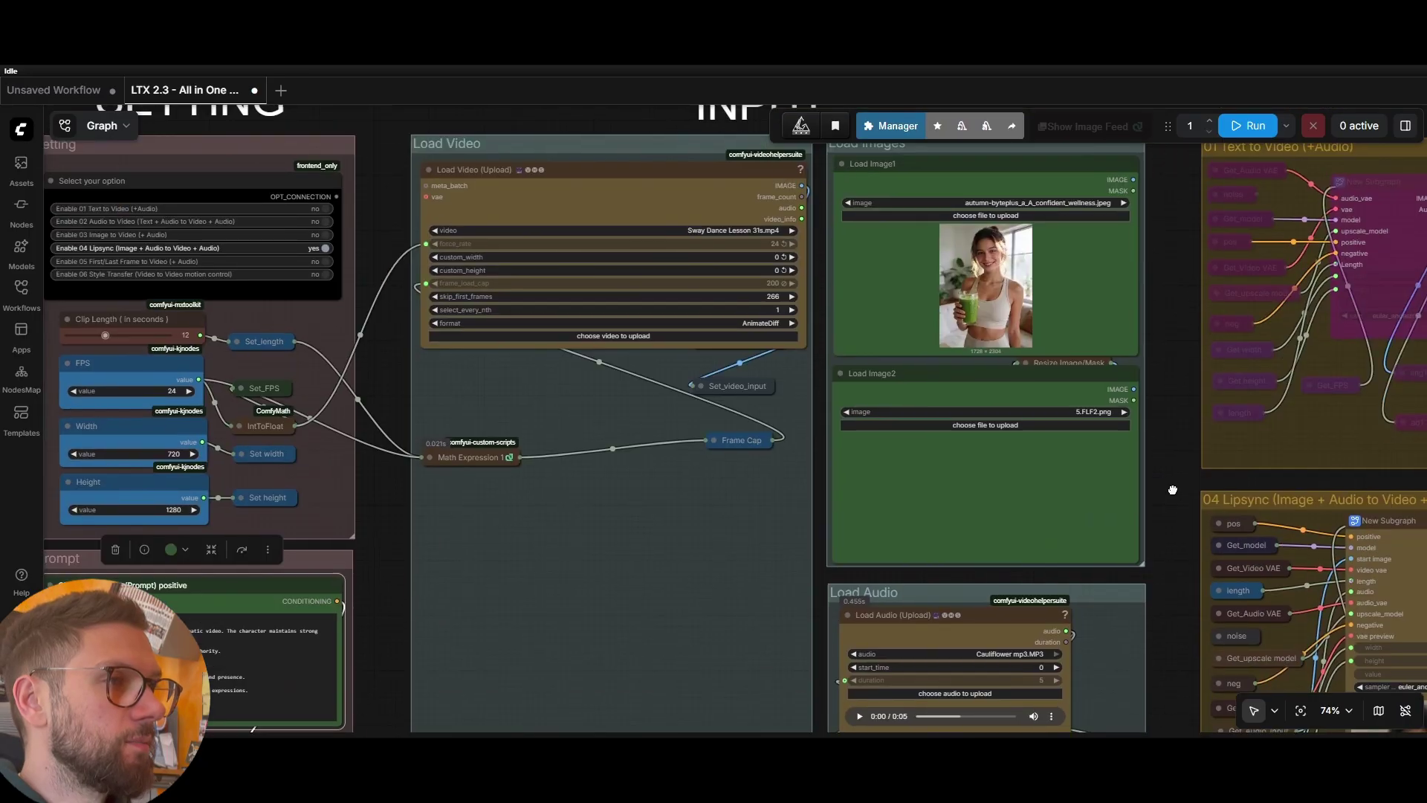
drag(373, 569, 454, 449)
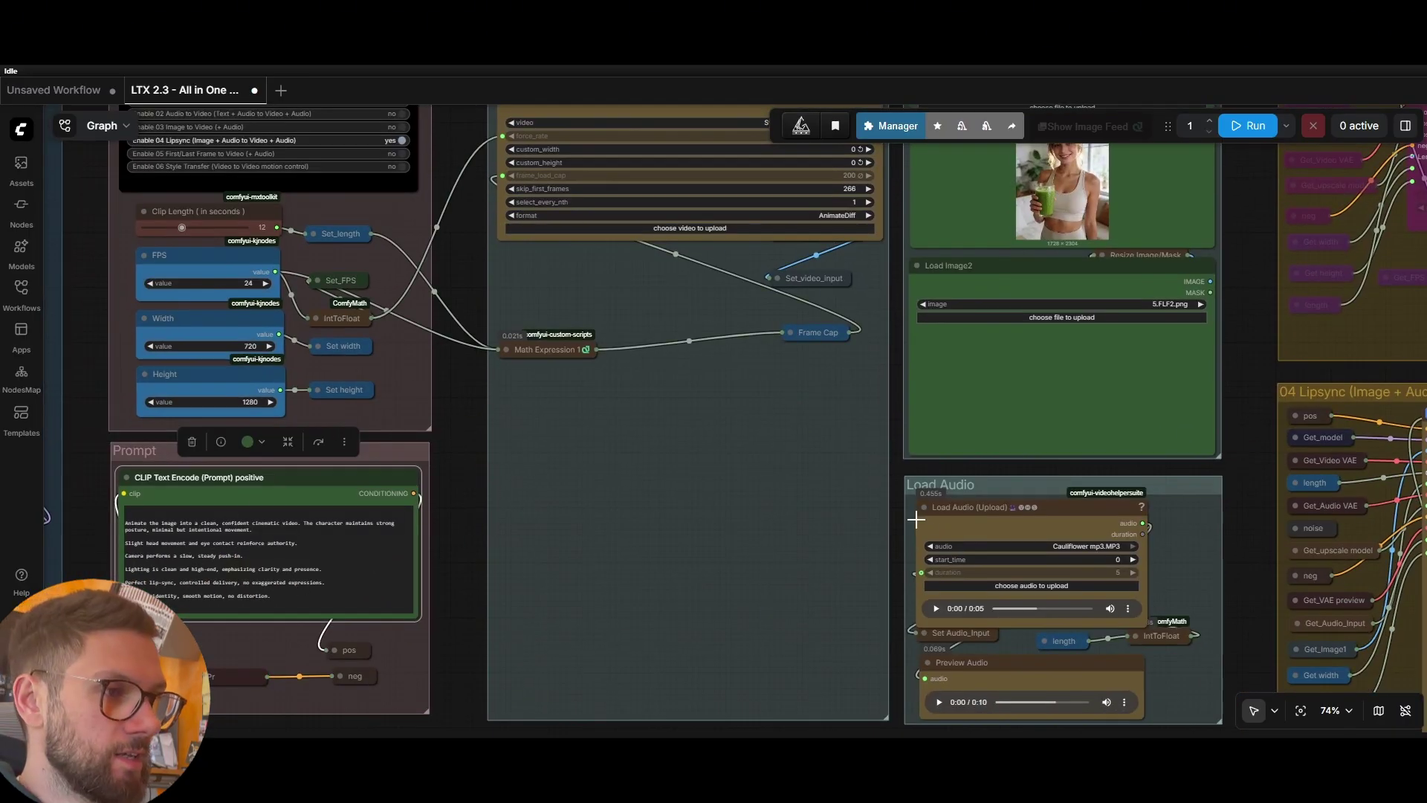
drag(897, 525, 593, 416)
scroll(666, 533, up, 5)
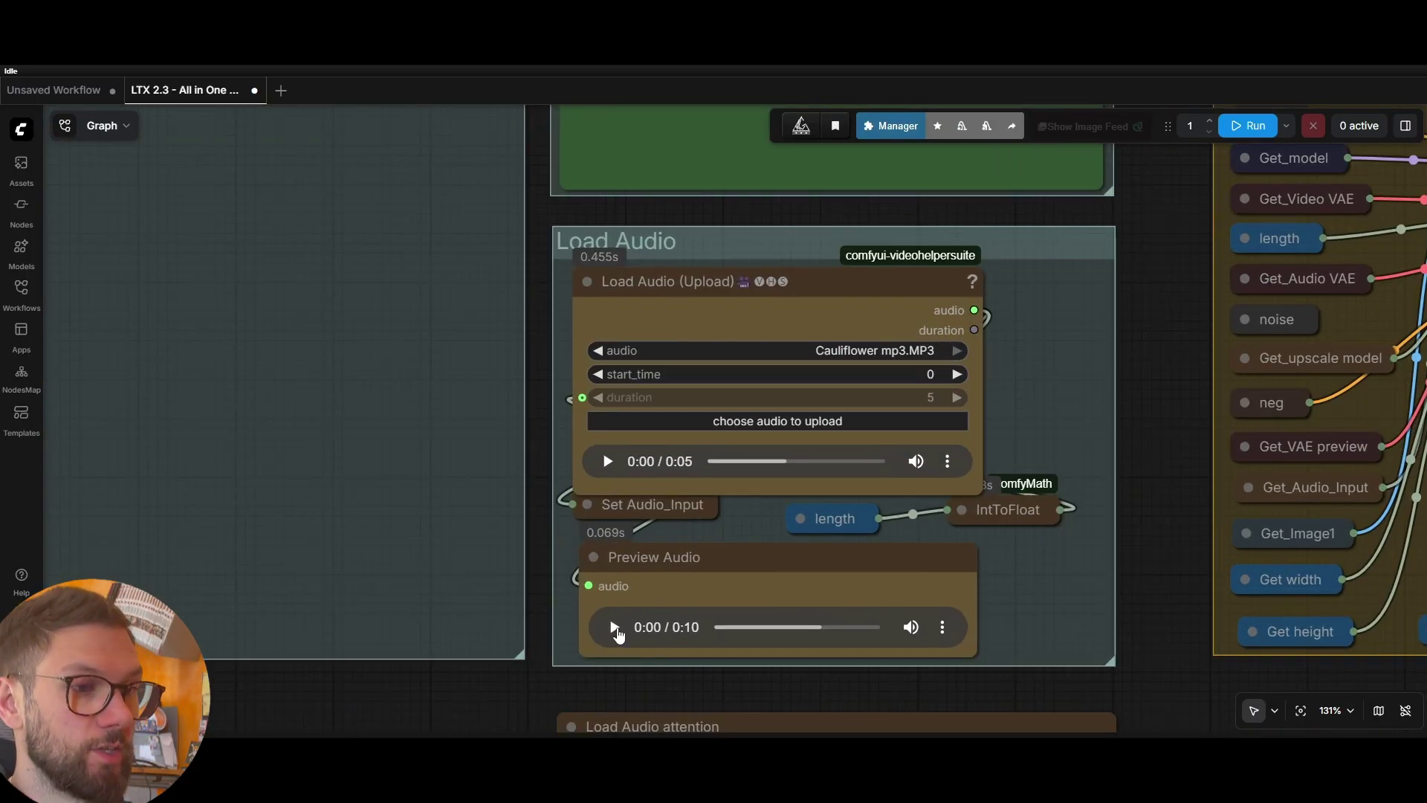
click(614, 629)
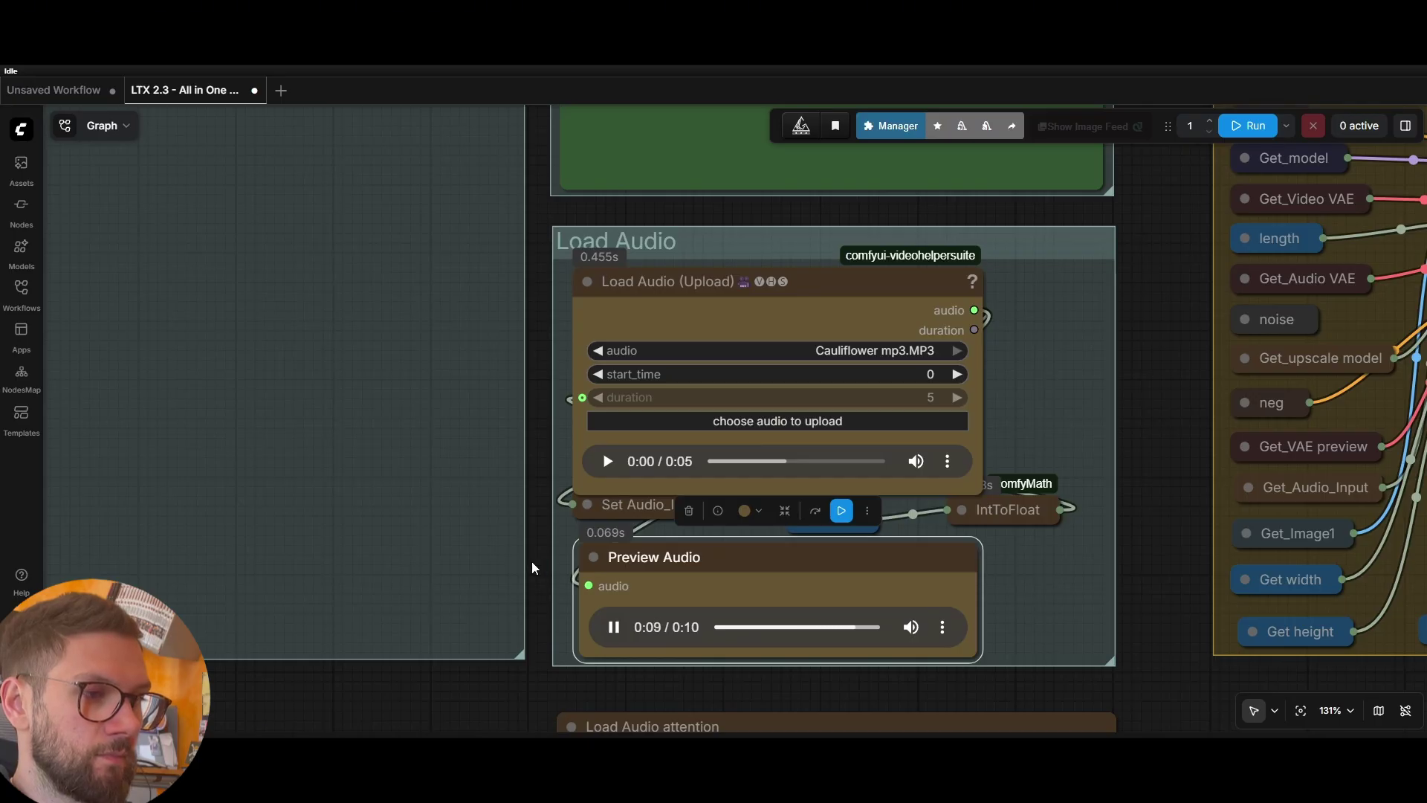
Examine the lipsync video of the woman with the green smoothie in the output group.
scroll(1201, 498, down, 4)
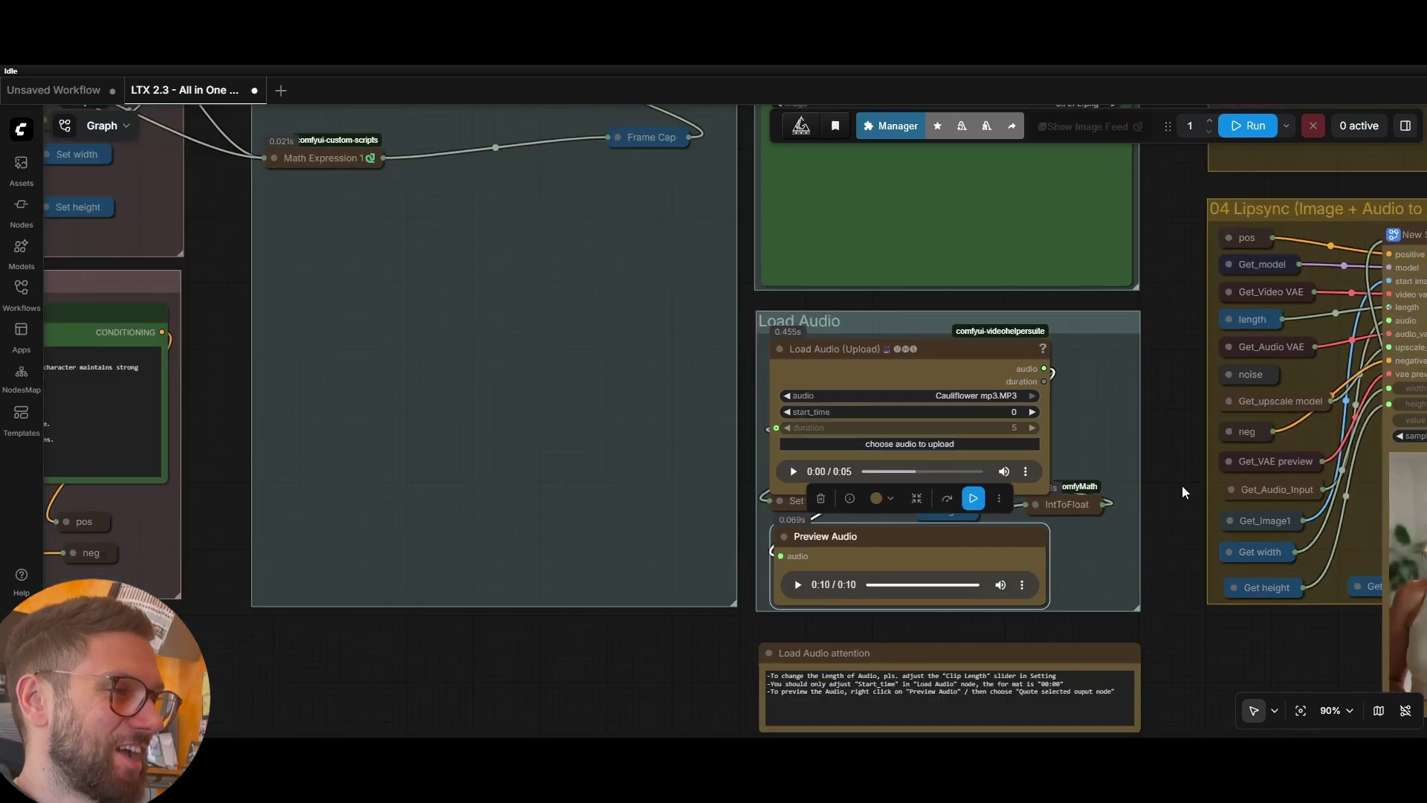
scroll(1183, 482, down, 2)
scroll(1186, 475, down, 3)
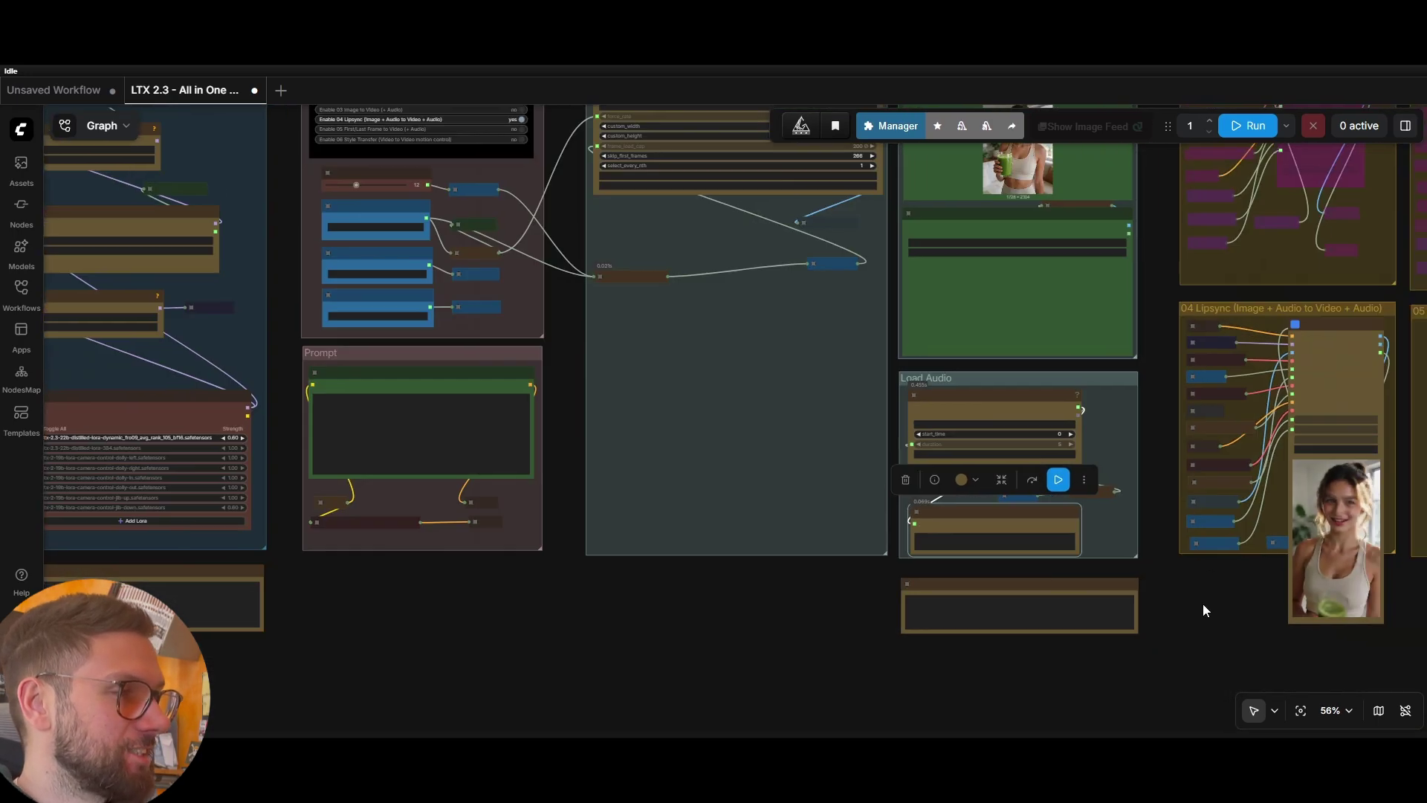
scroll(1203, 604, down, 3)
drag(1074, 567, 1013, 536)
scroll(1013, 535, down, 3)
drag(1173, 551, 682, 466)
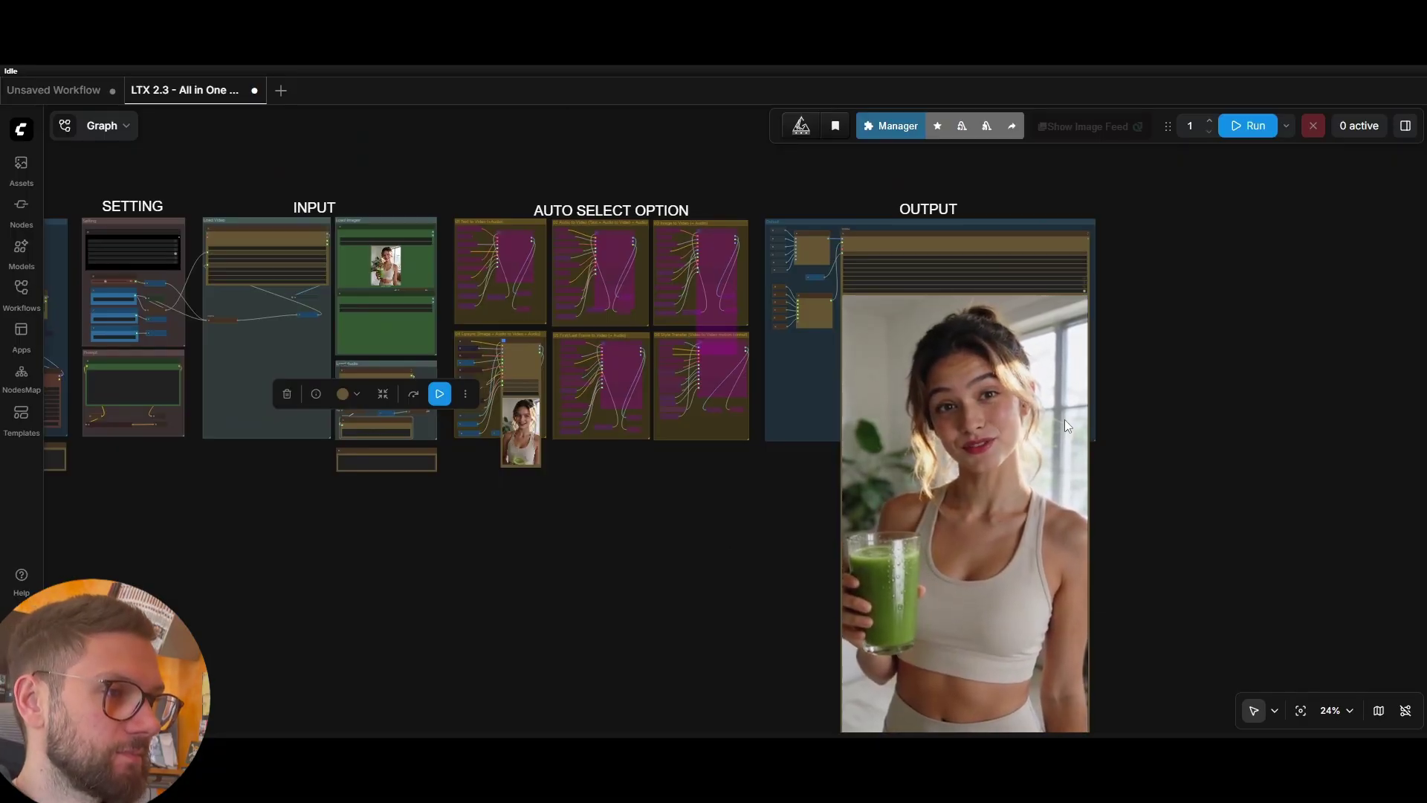
scroll(1064, 419, up, 1)
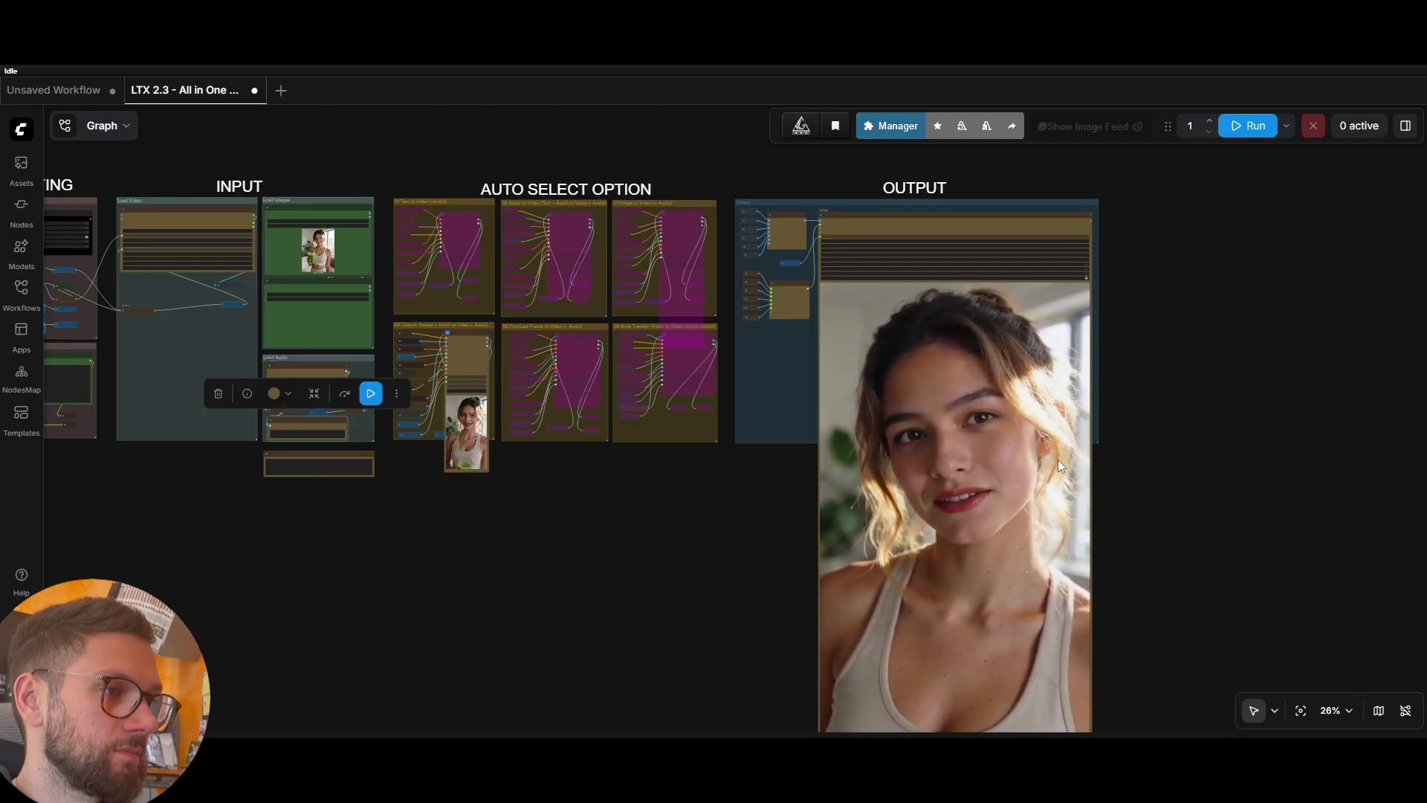
scroll(550, 502, down, 2)
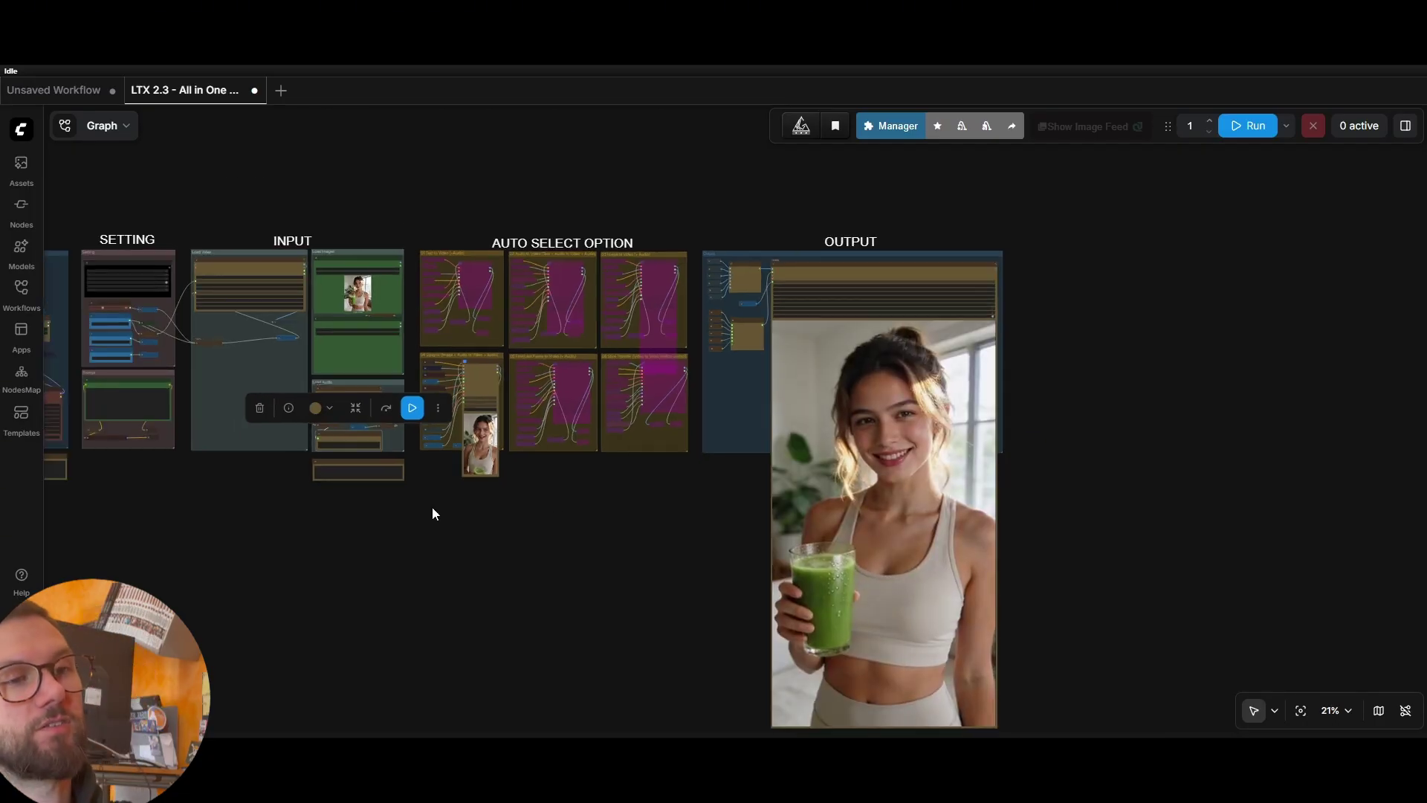
Switch the workflow's generation option in the Setting group to 05 First/Last Frame to Video (+ Audio).
drag(435, 512, 761, 484)
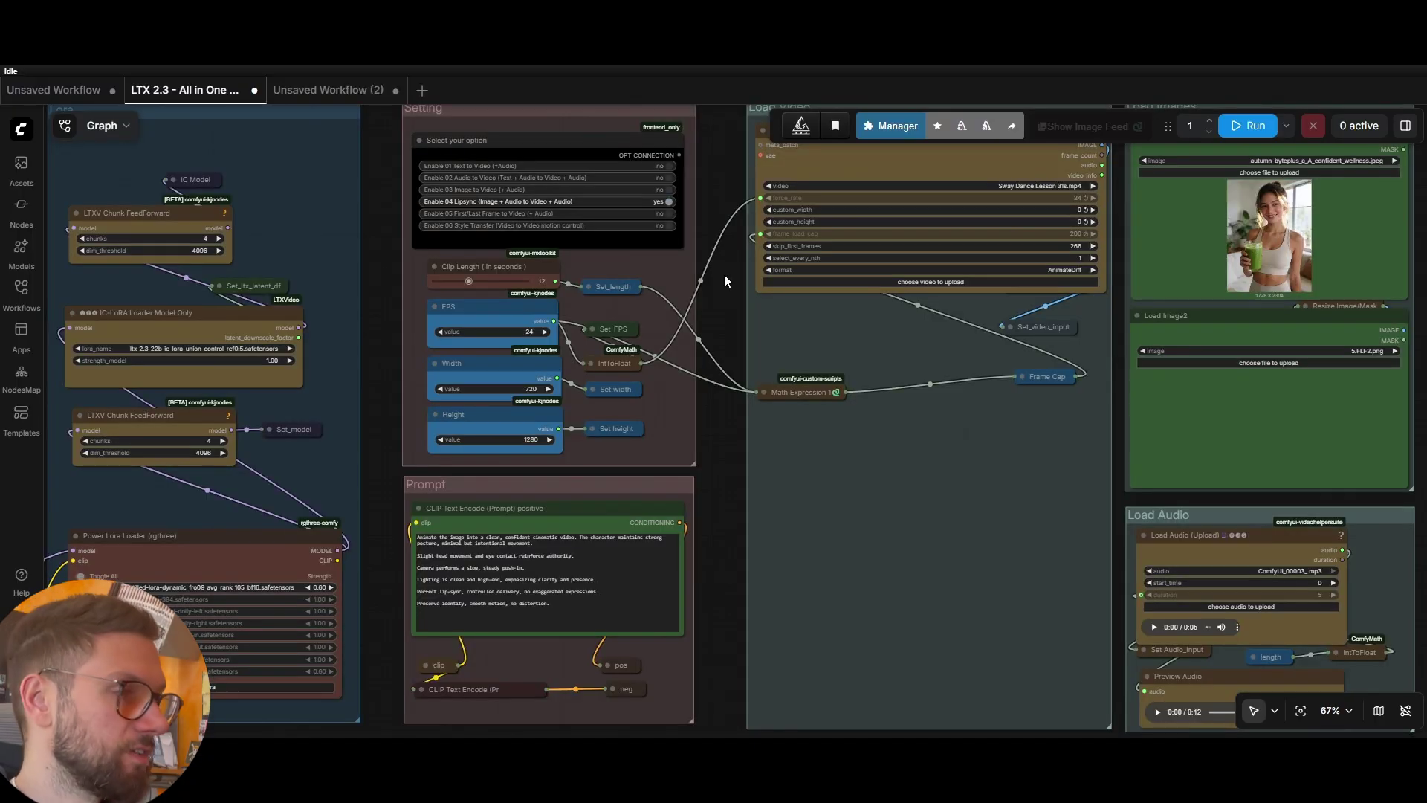
drag(724, 280, 728, 310)
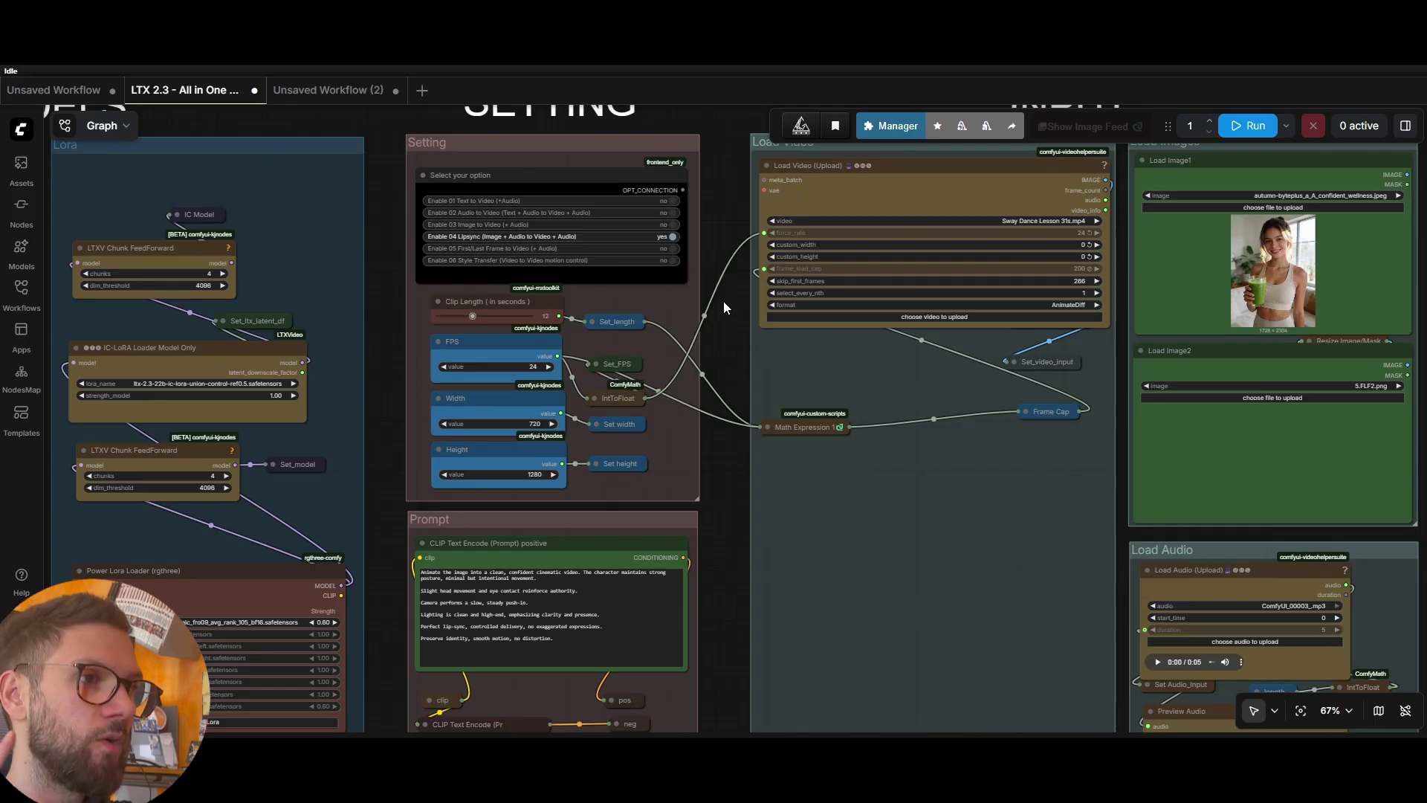
scroll(719, 289, up, 4)
scroll(712, 239, up, 2)
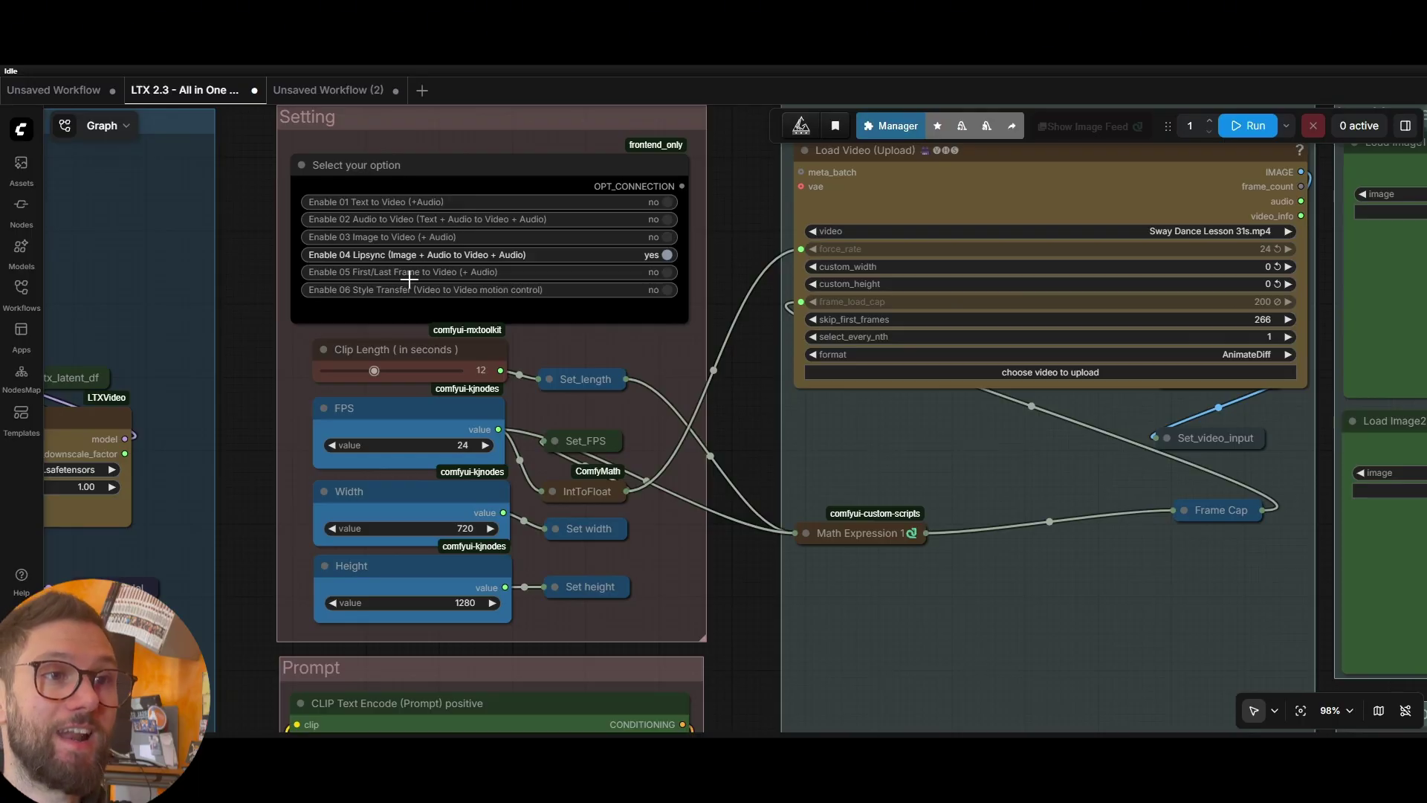
click(668, 273)
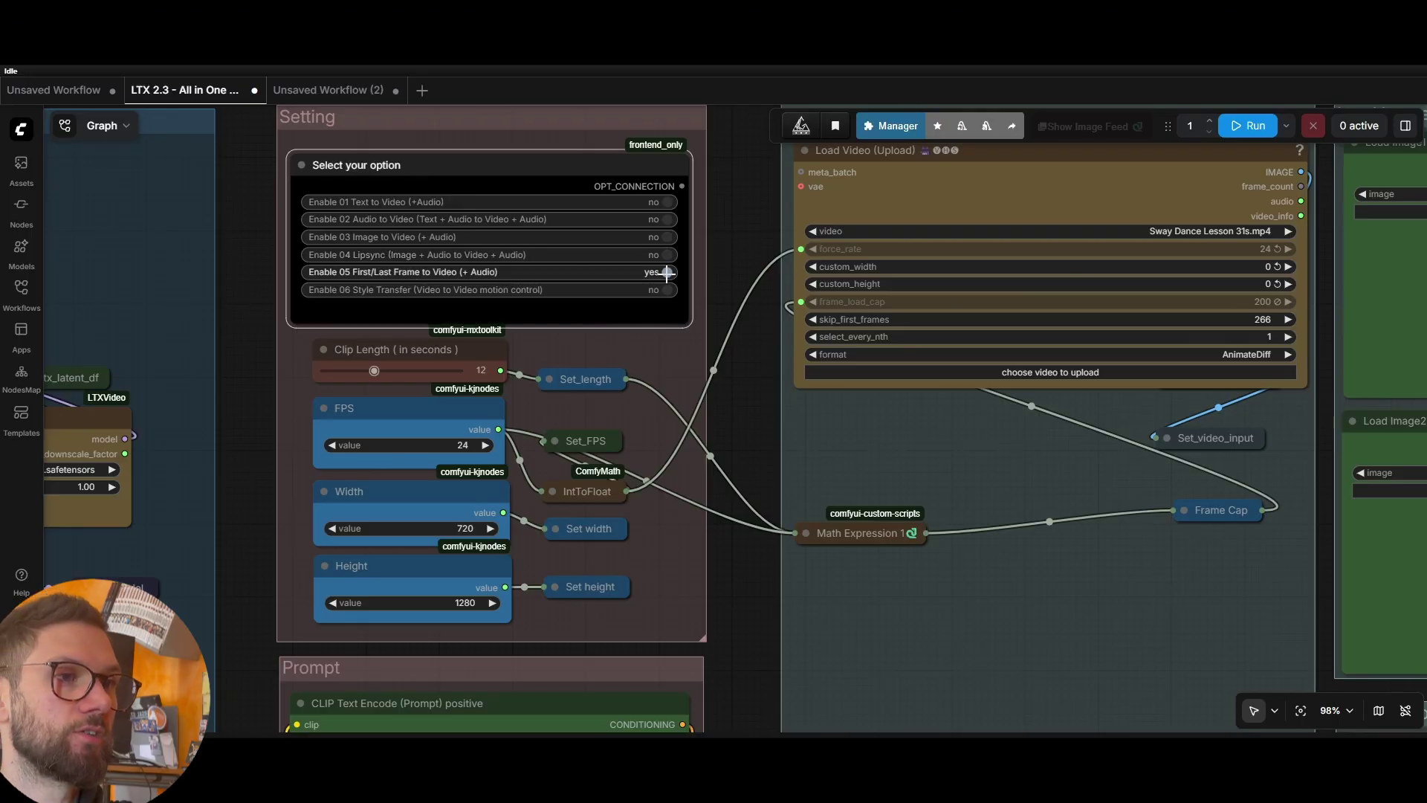
Examine the enabled 05 First/Last Frame to Video group and the two image loaders that supply its frames.
scroll(779, 248, down, 5)
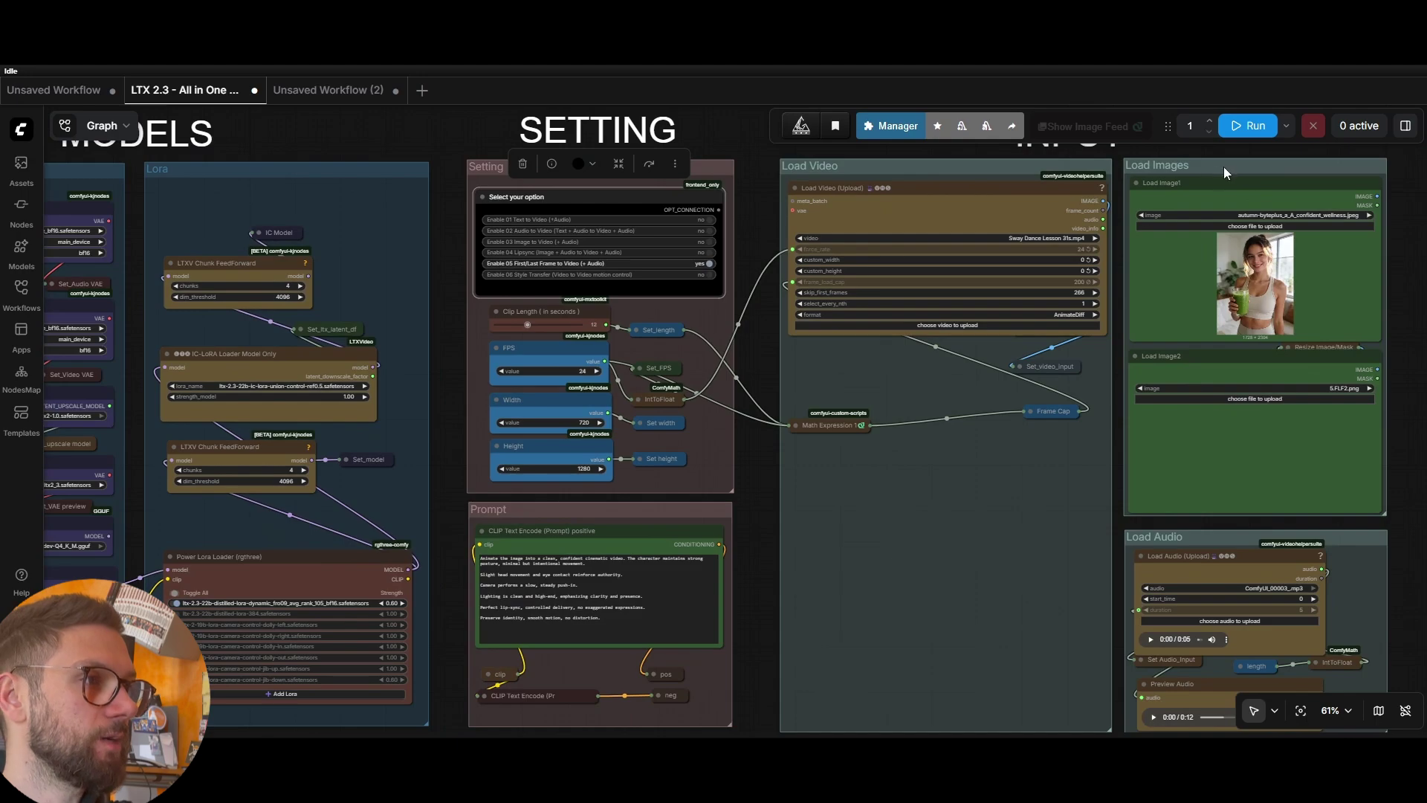
drag(1397, 230, 626, 181)
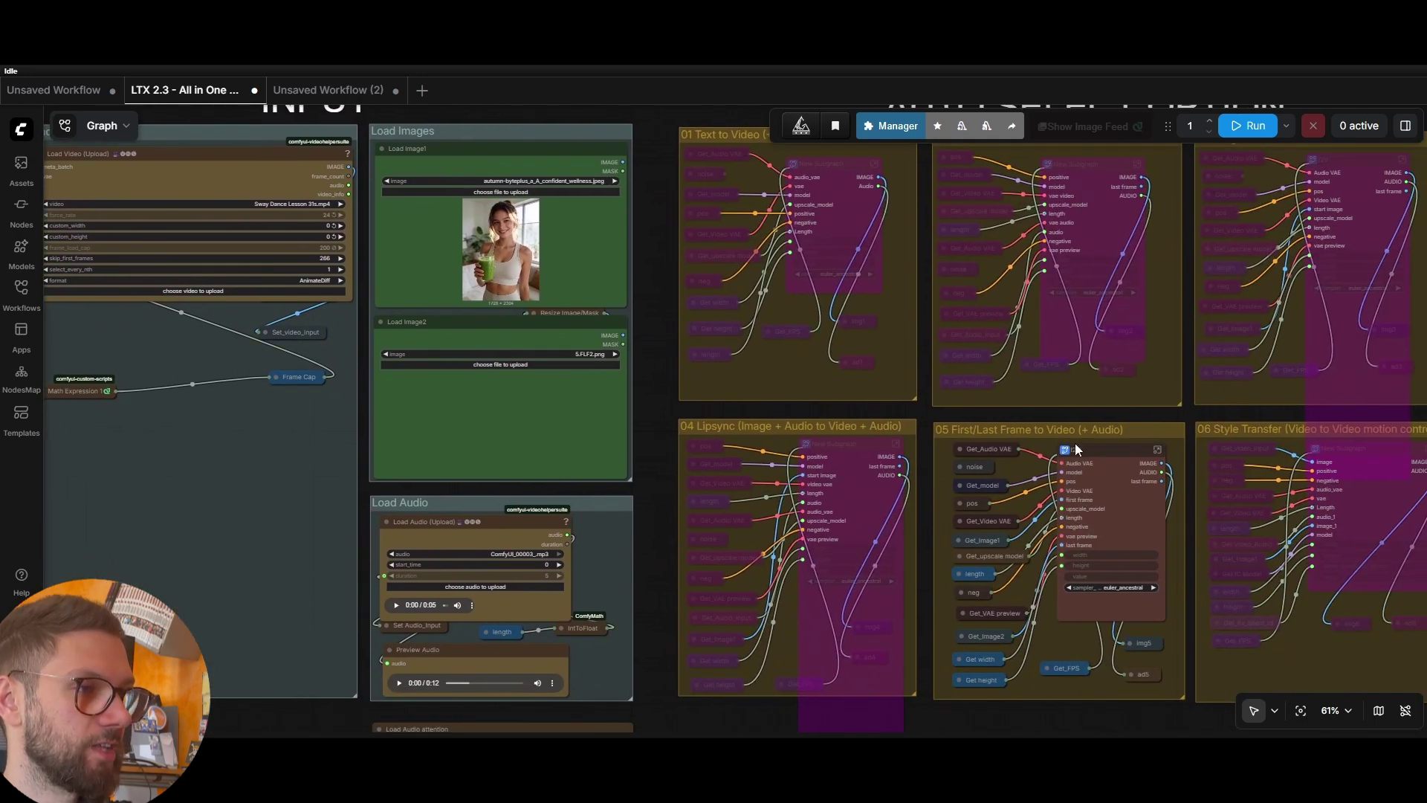
drag(645, 337, 1087, 334)
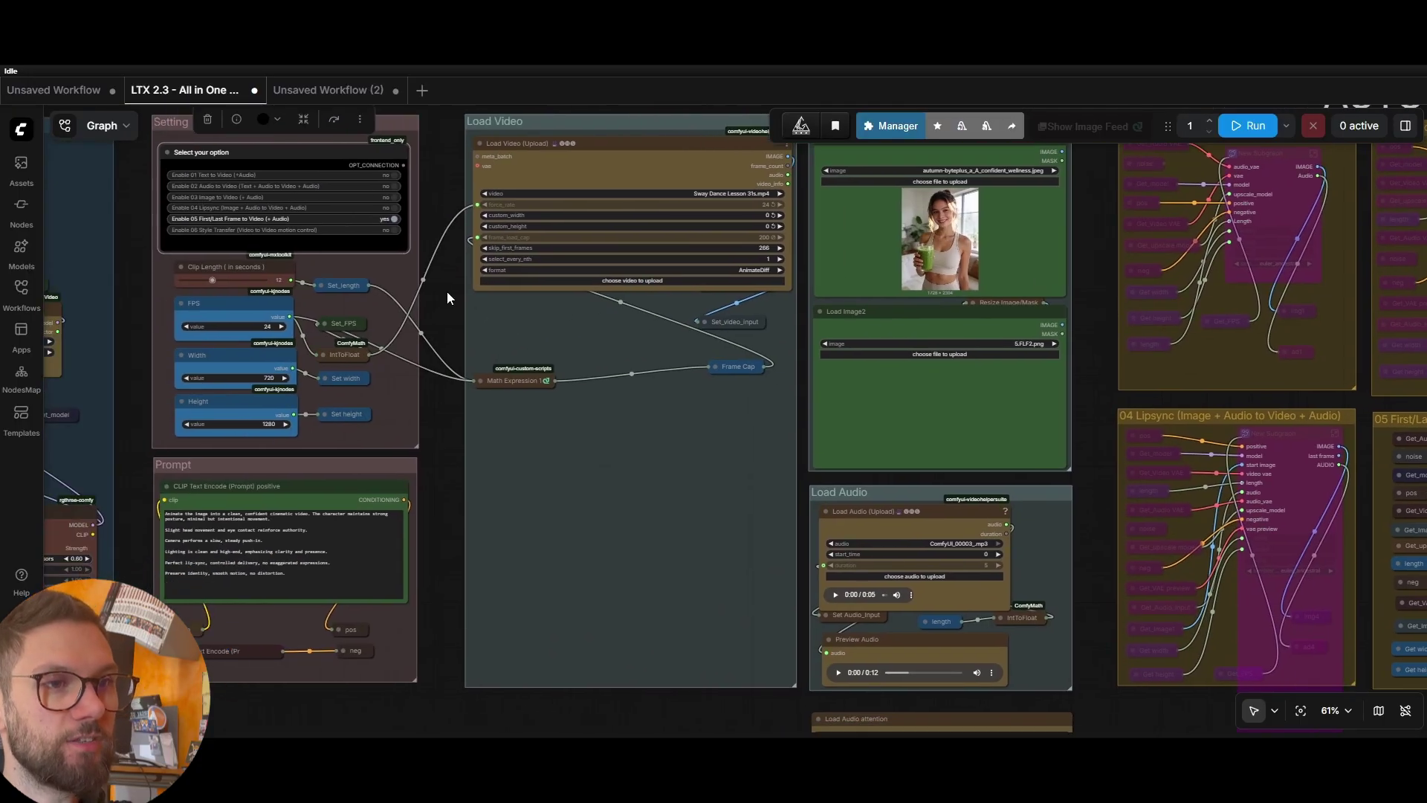
scroll(446, 291, down, 1)
drag(443, 291, 561, 337)
scroll(562, 338, up, 1)
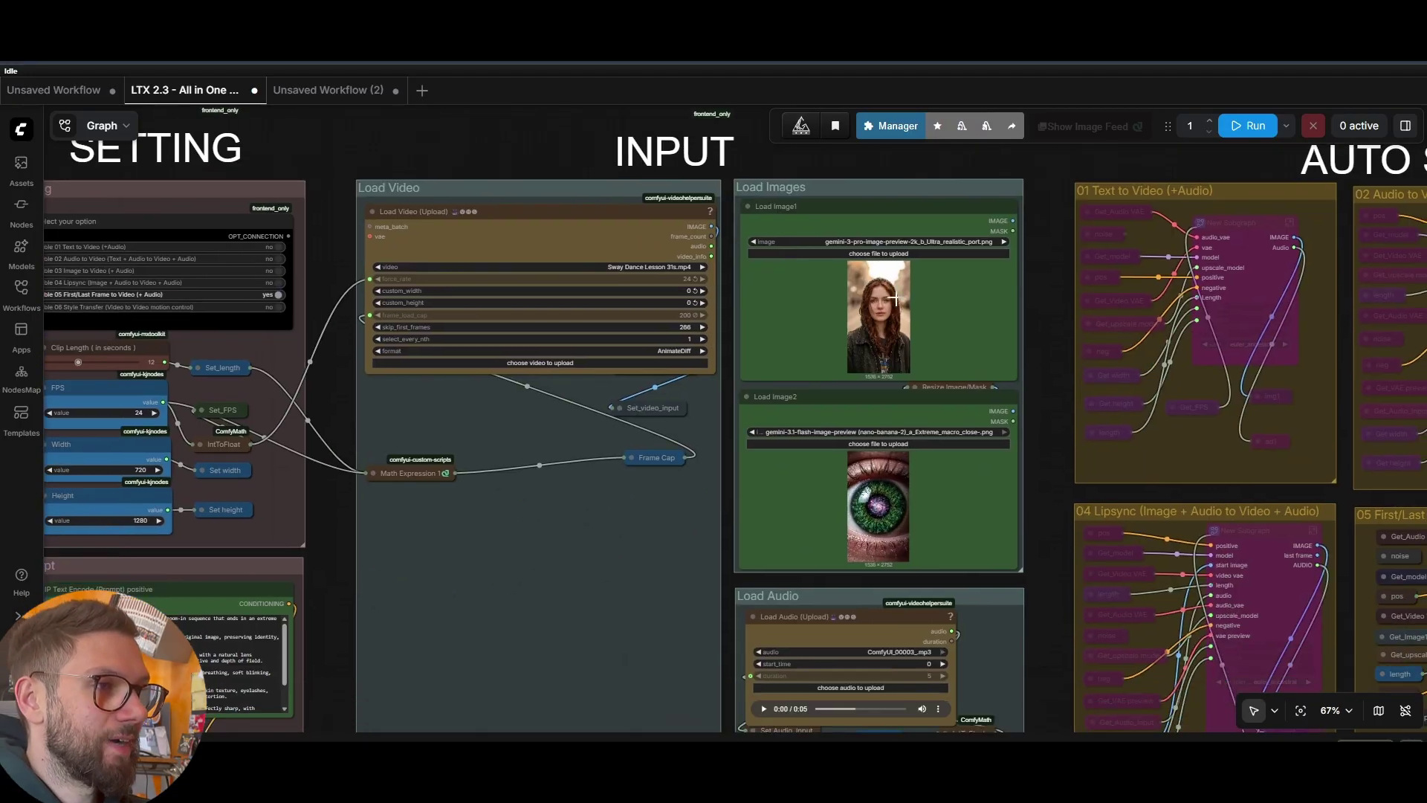
Examine the portrait and eye close-up images loaded as first and last frames, and the positive prompt for the zoom-in sequence.
scroll(893, 300, up, 8)
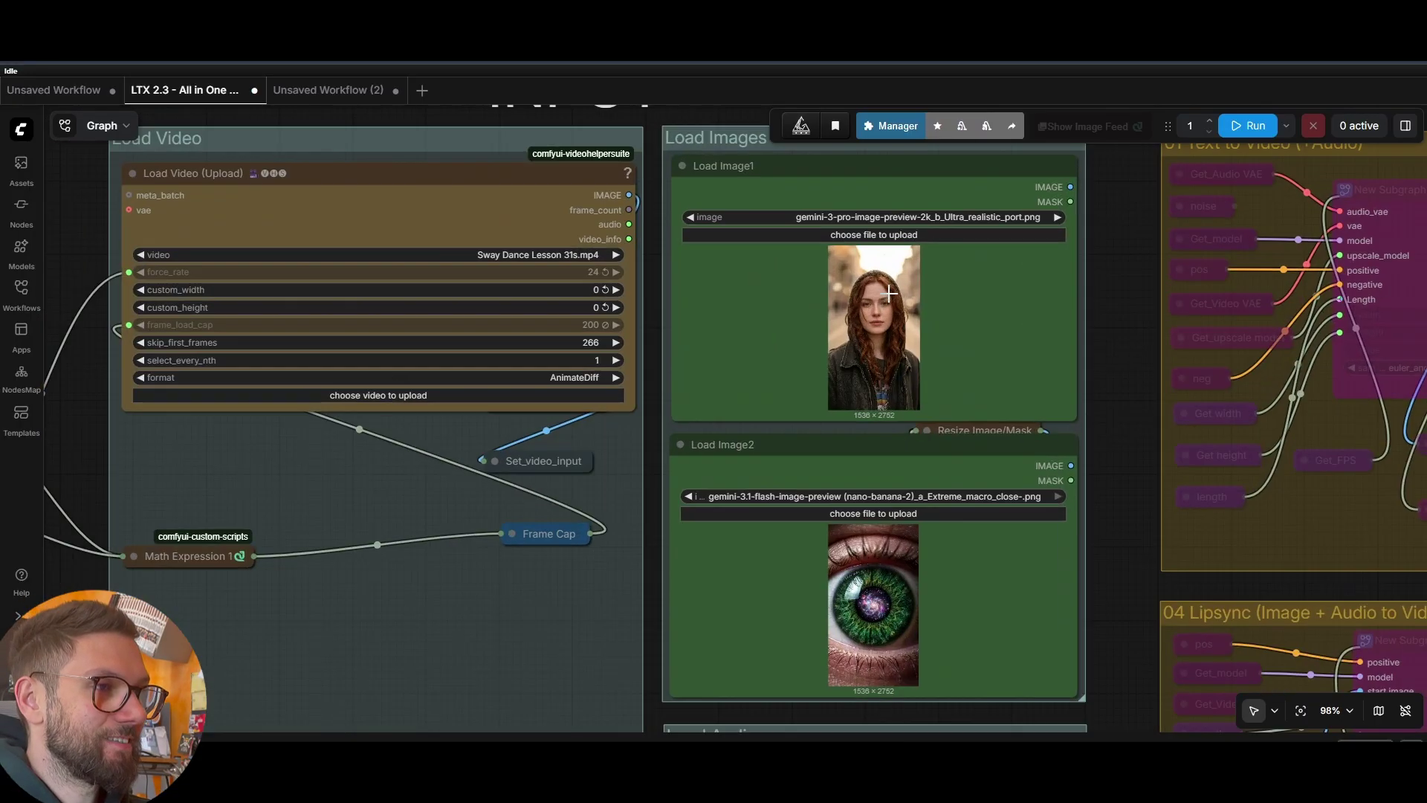
drag(1259, 490, 1223, 223)
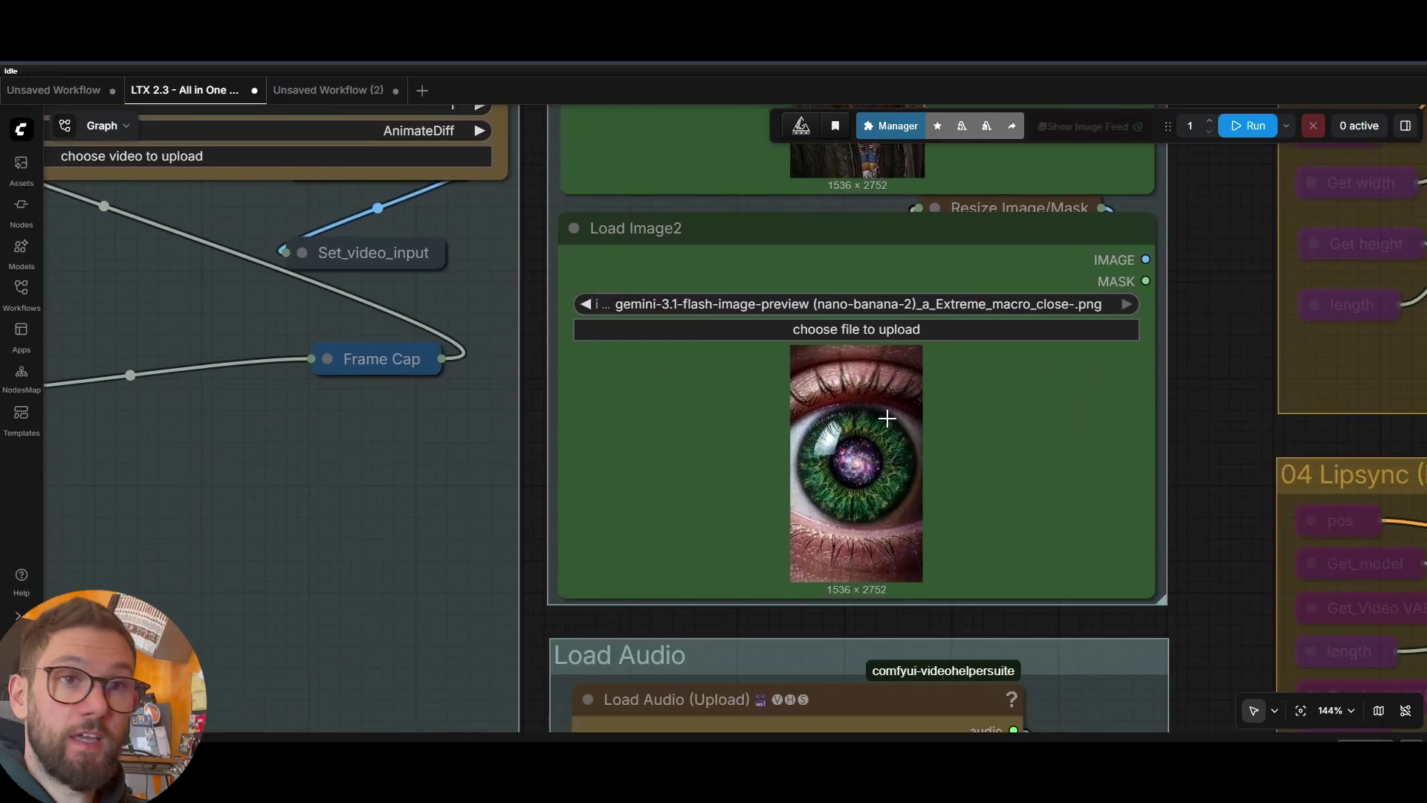
scroll(528, 414, down, 5)
scroll(526, 419, down, 1)
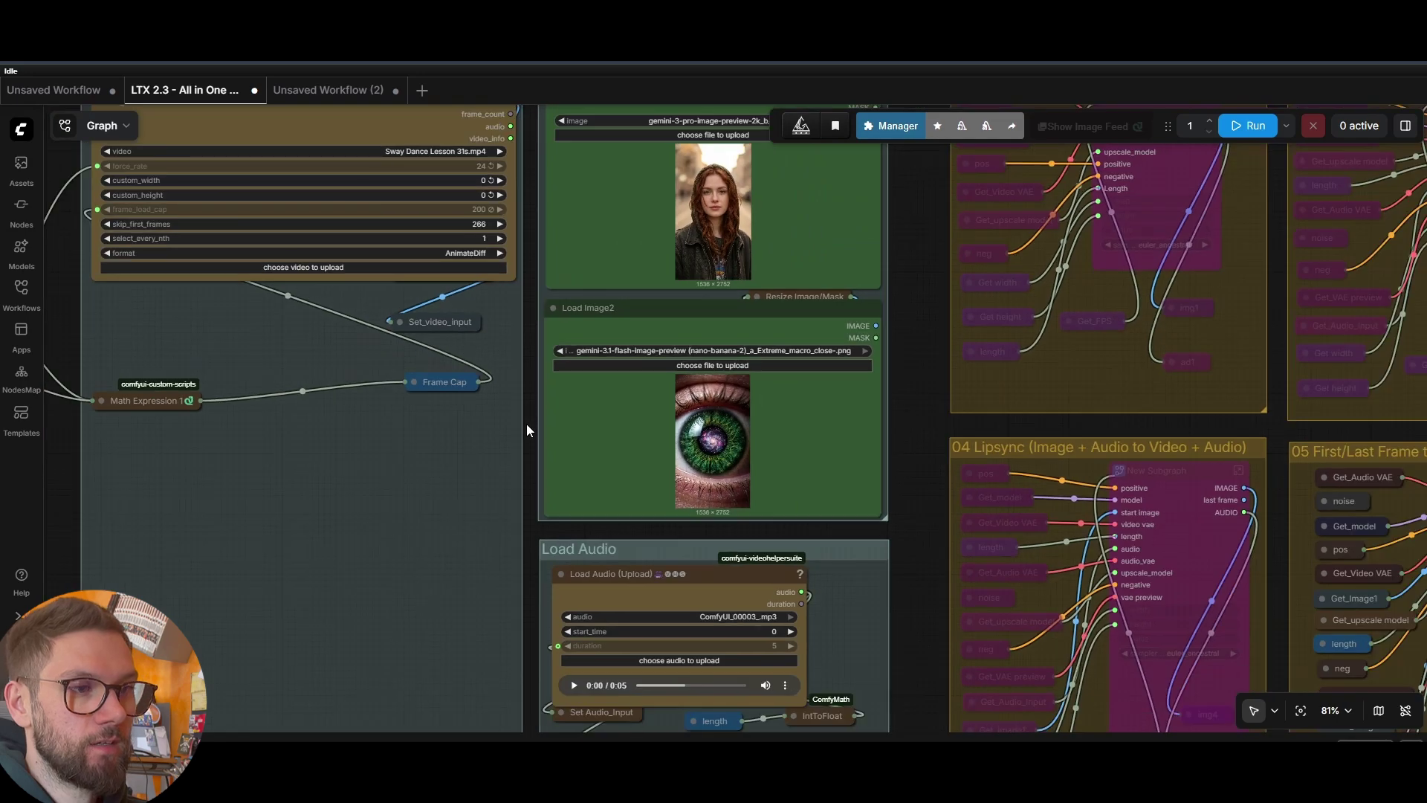
drag(527, 424, 723, 395)
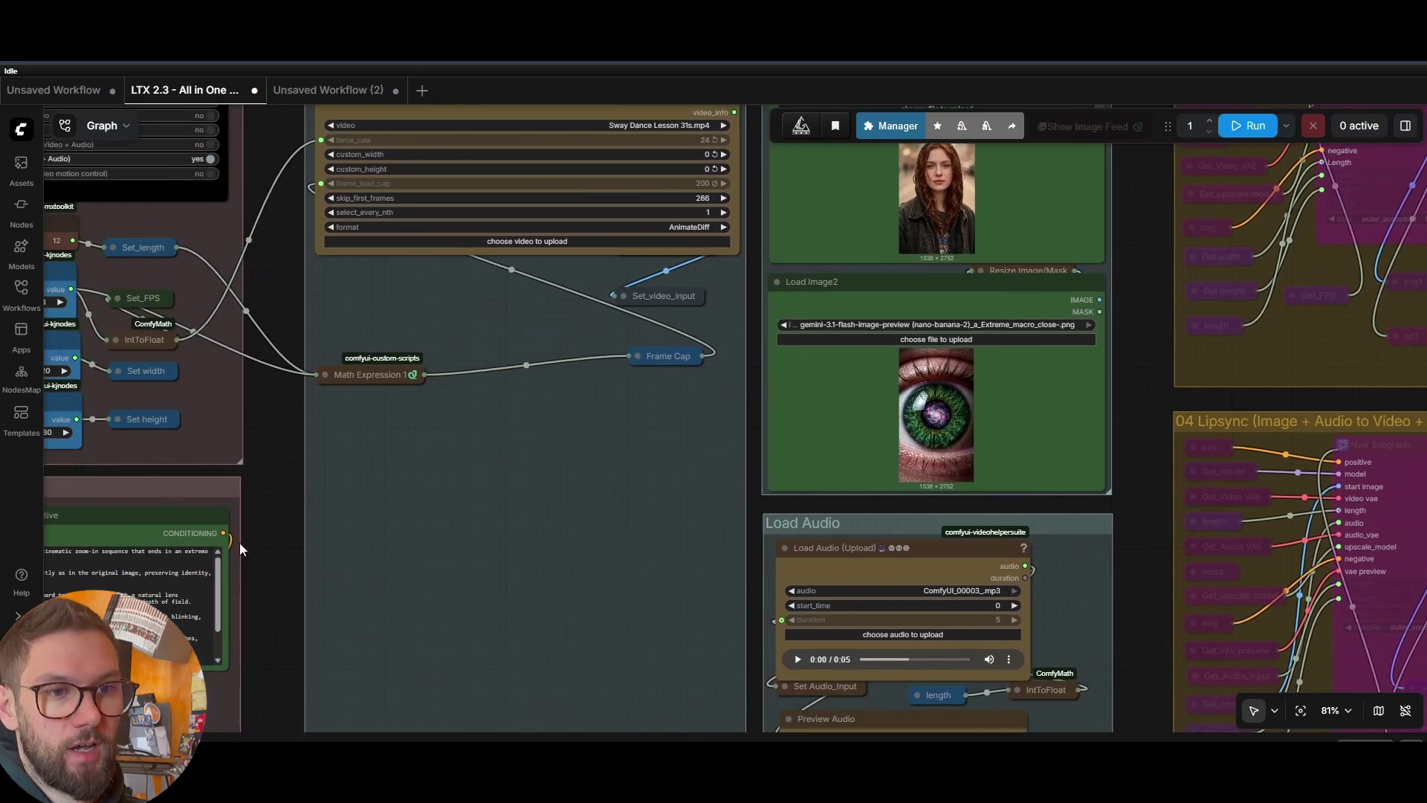
drag(239, 543, 536, 443)
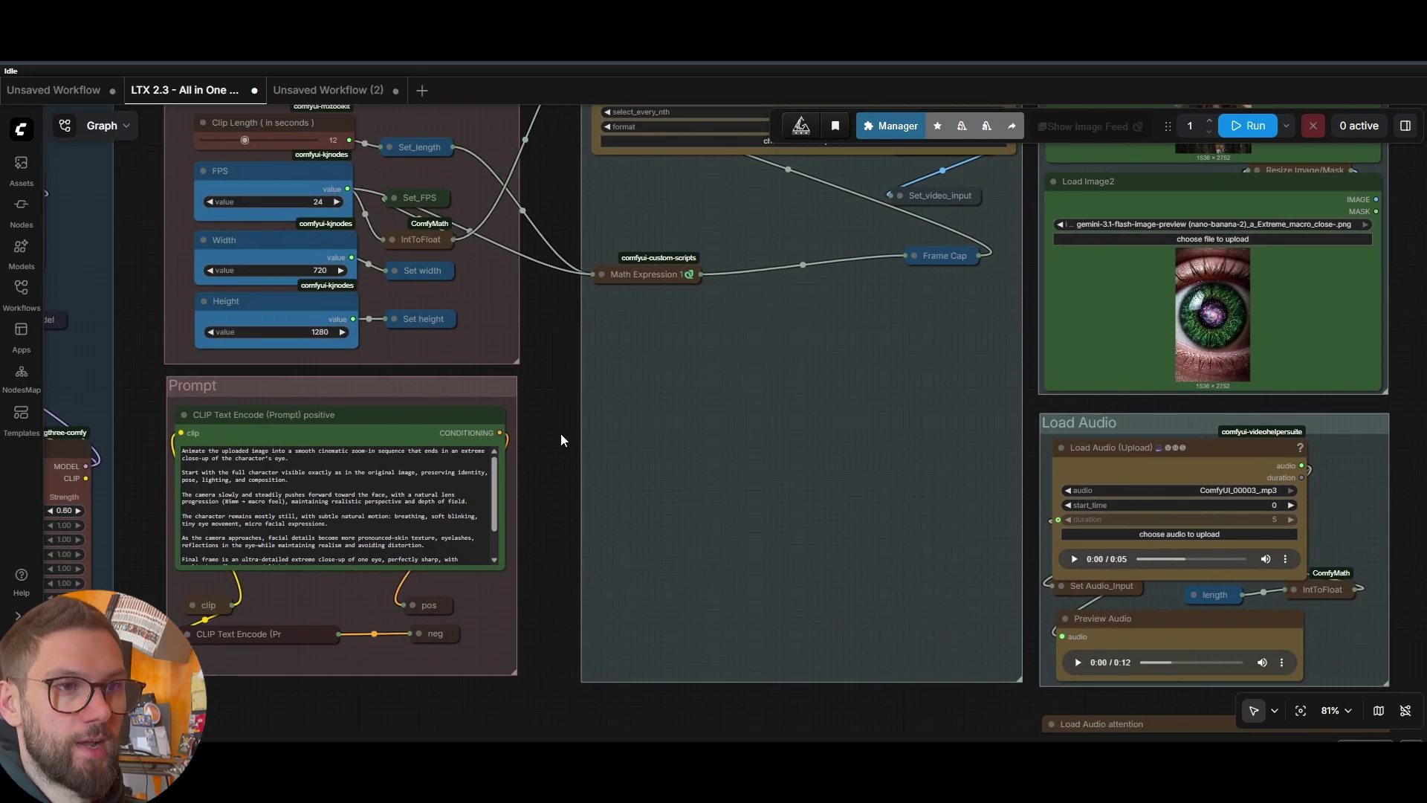
scroll(1028, 342, down, 3)
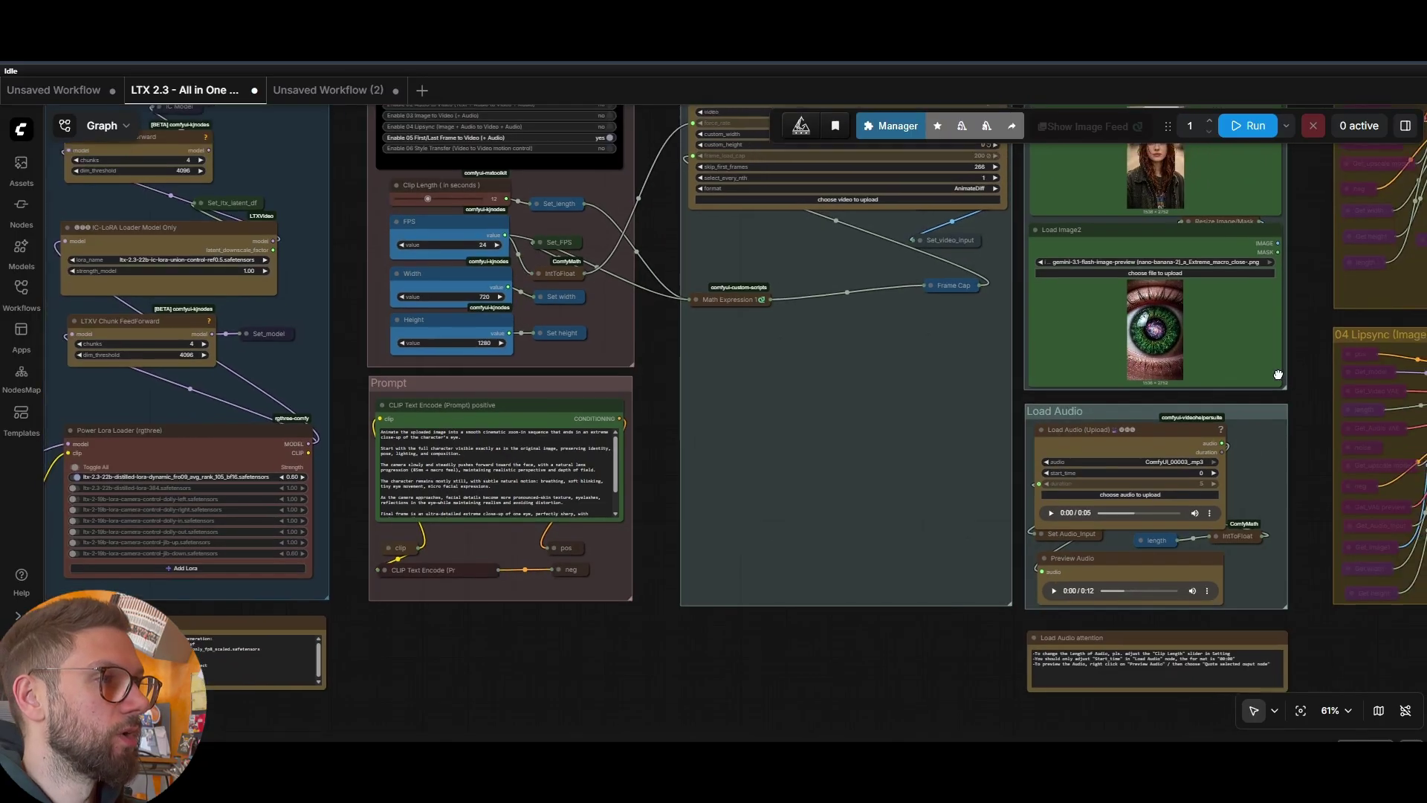
drag(1326, 359, 965, 452)
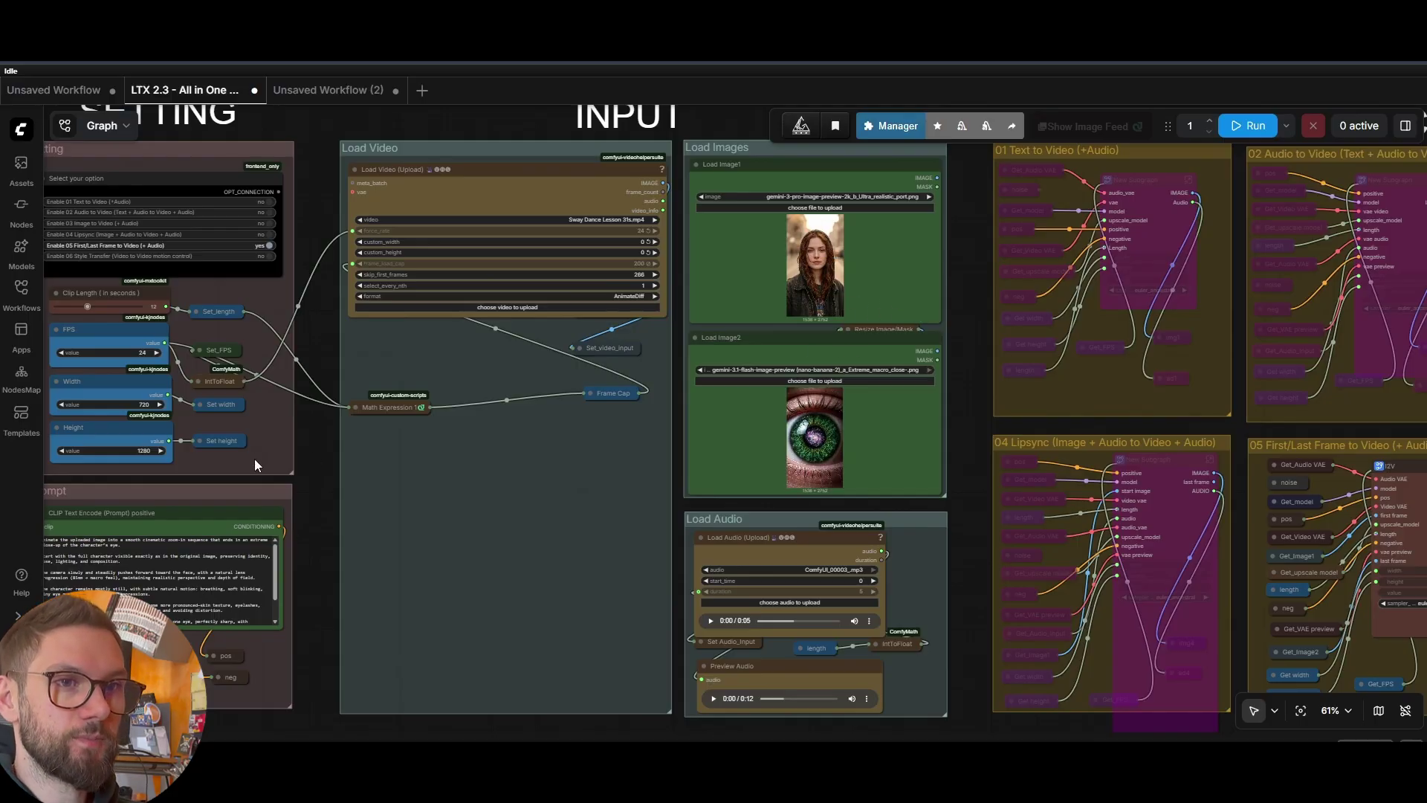
Set the clip length to 10 seconds and run the first/last frame to video generation.
scroll(498, 373, left, 5)
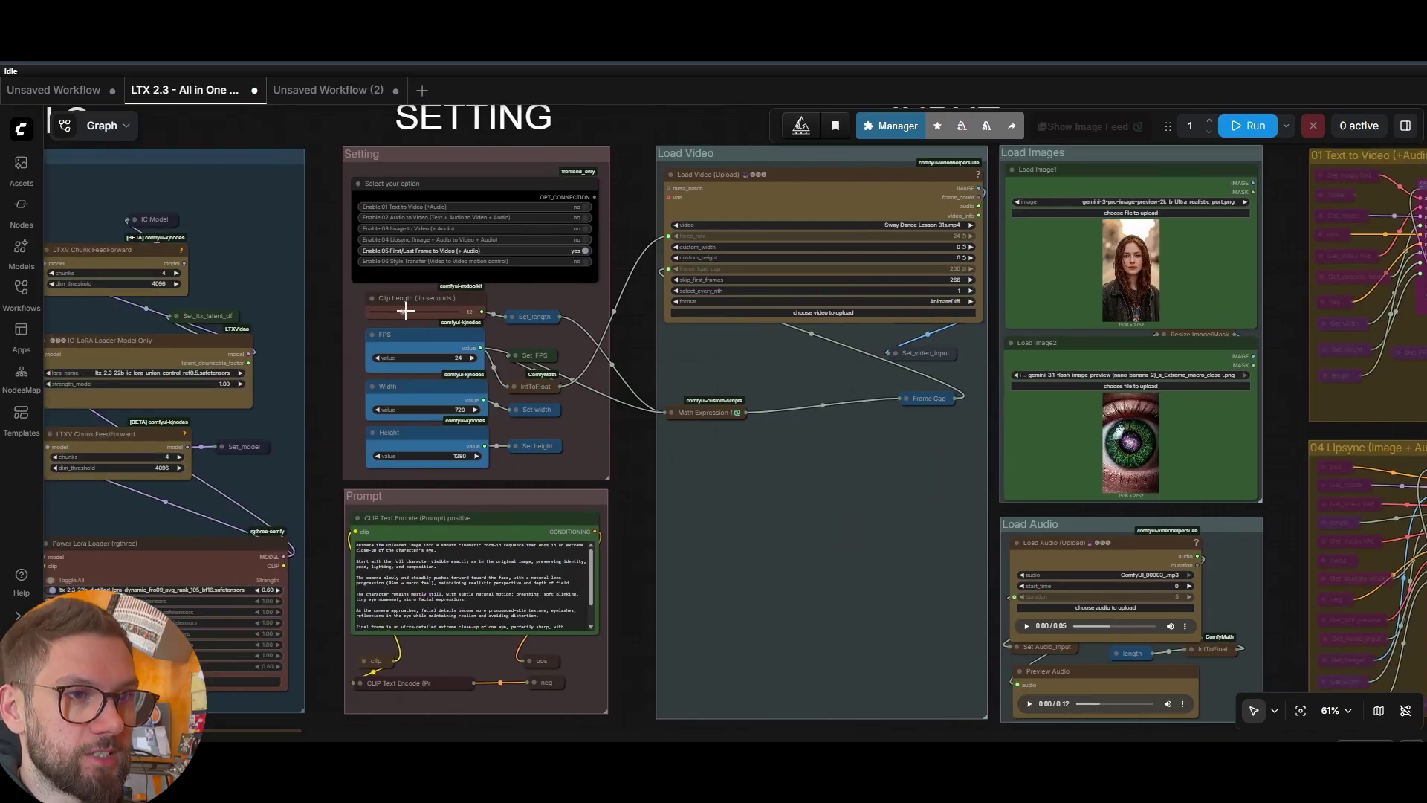
drag(404, 311, 396, 311)
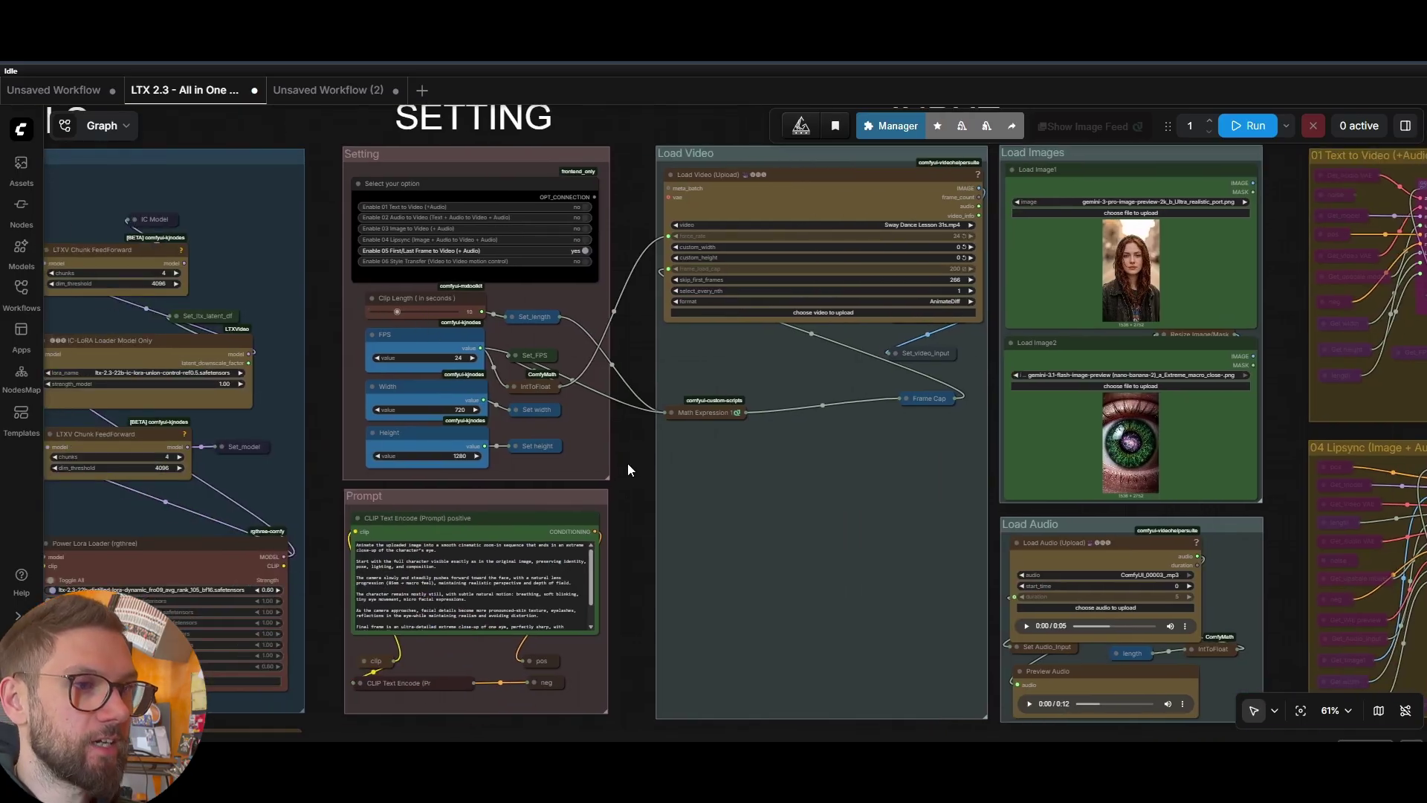
scroll(1071, 461, down, 5)
drag(1201, 484, 827, 443)
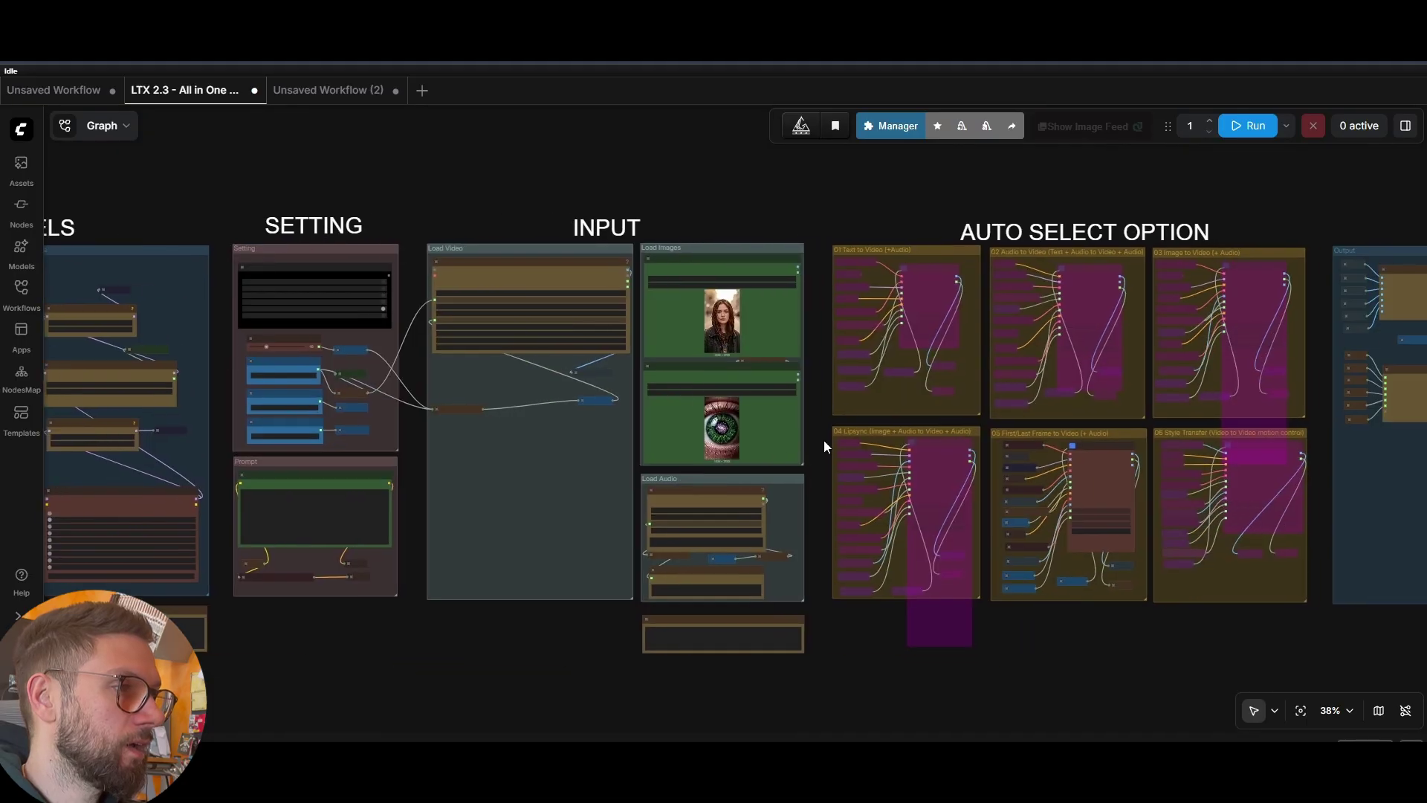
scroll(940, 235, down, 2)
scroll(1114, 189, down, 3)
click(1248, 126)
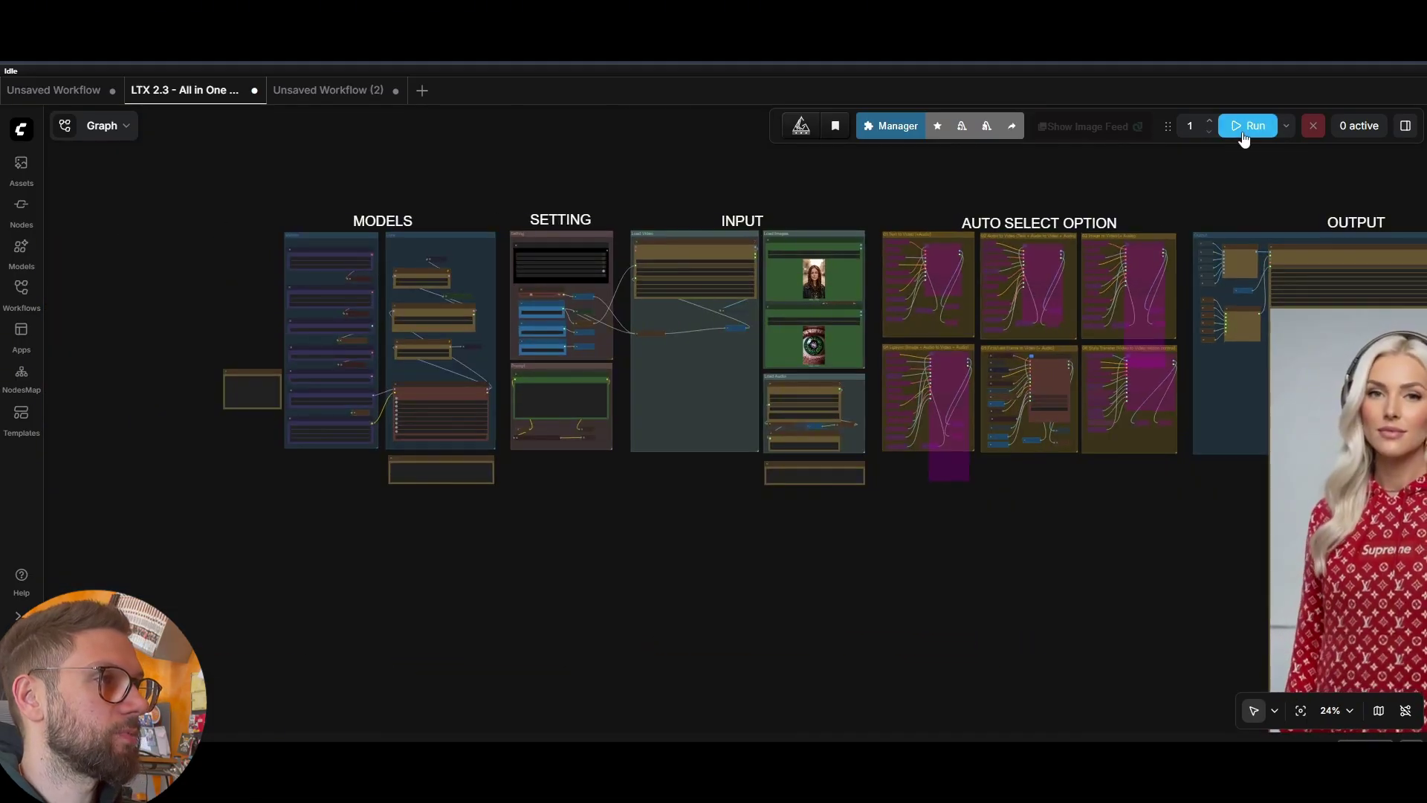
Examine the generated zoom-in video from the woman's portrait to her eye in the output group.
scroll(1040, 153, up, 2)
scroll(954, 161, up, 2)
drag(1114, 685, 1019, 605)
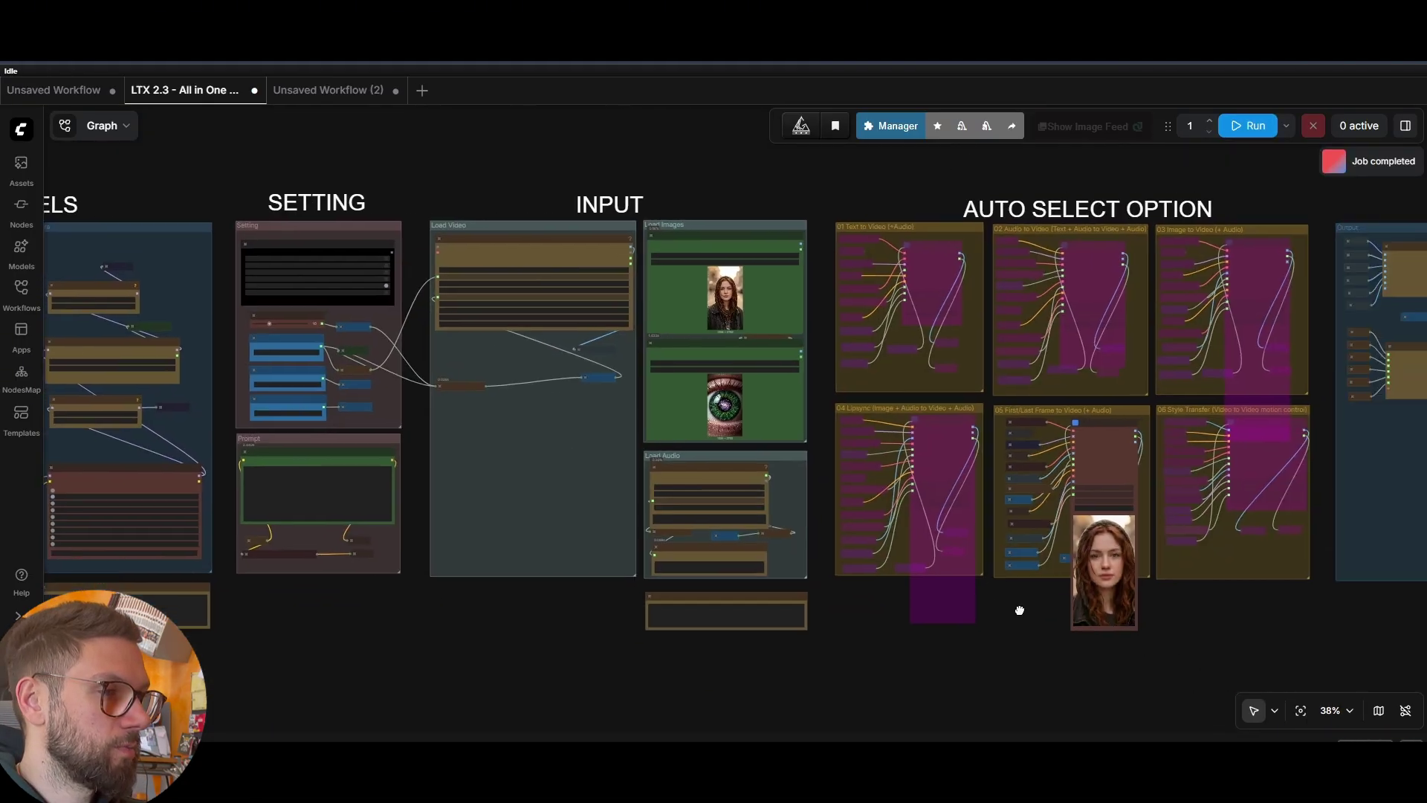
scroll(1019, 605, down, 3)
drag(1099, 647, 882, 558)
scroll(1144, 547, up, 3)
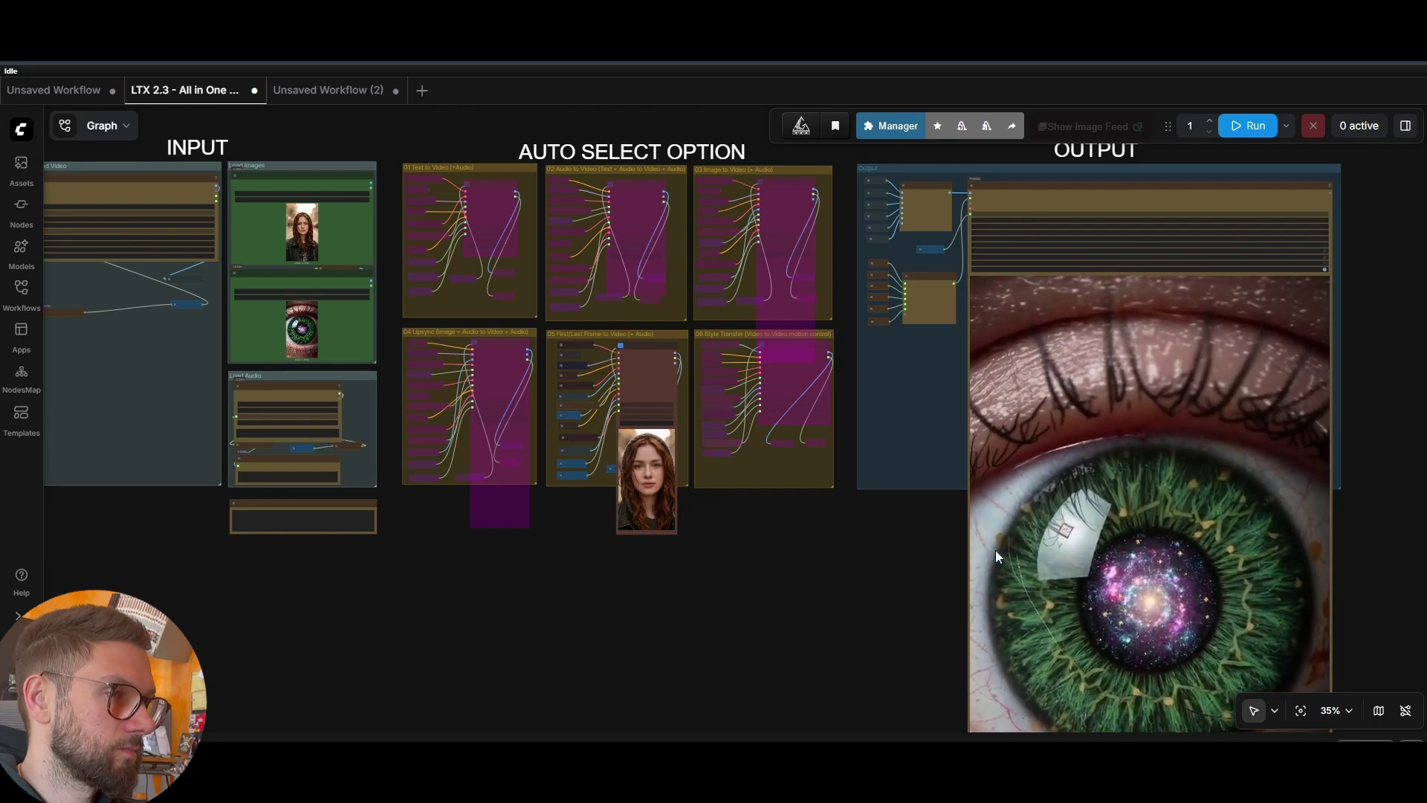
scroll(704, 276, down, 6)
drag(442, 453, 641, 461)
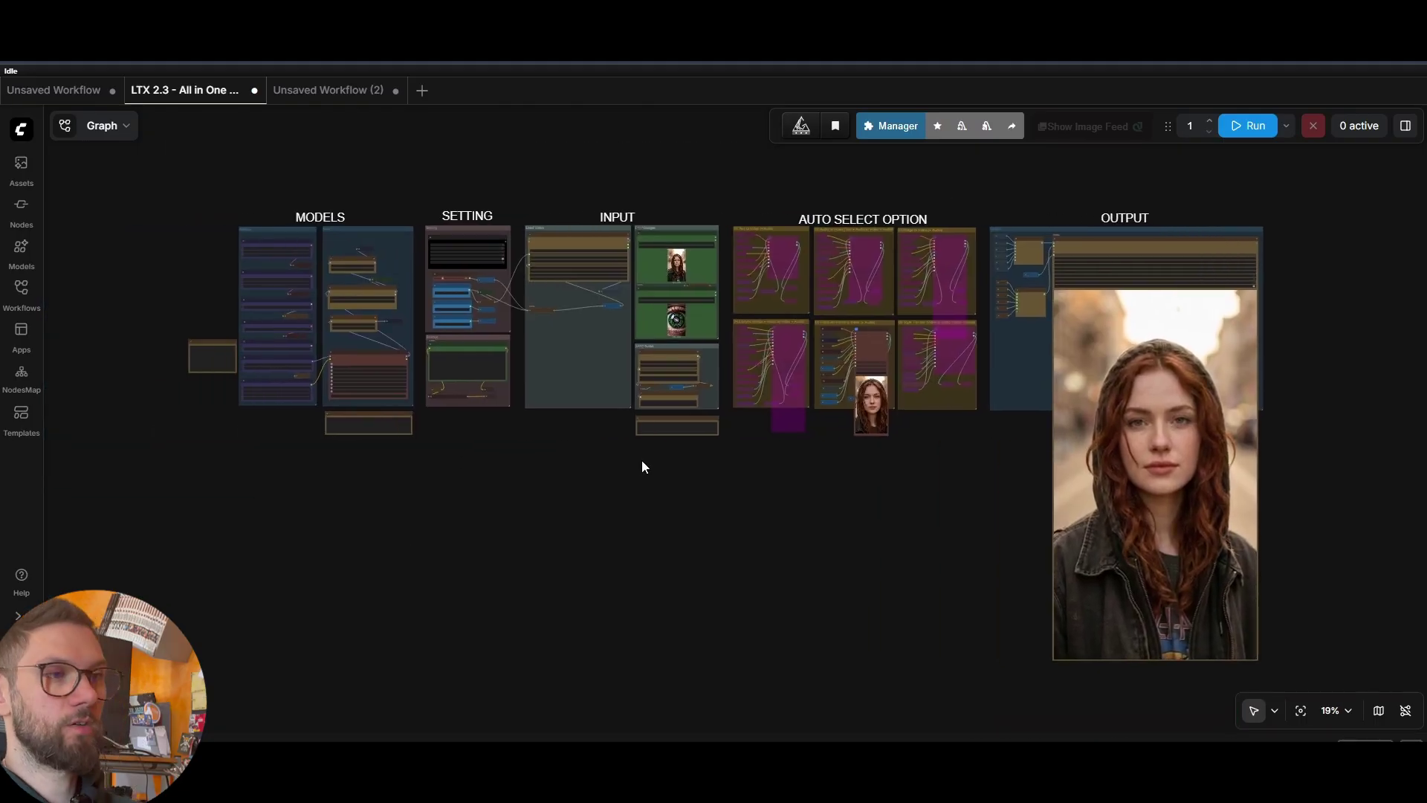
Review the image, audio and setting groups used for the eye zoom-in run.
scroll(641, 461, up, 3)
scroll(641, 461, up, 3)
drag(767, 336, 817, 446)
scroll(811, 358, up, 3)
scroll(842, 438, up, 3)
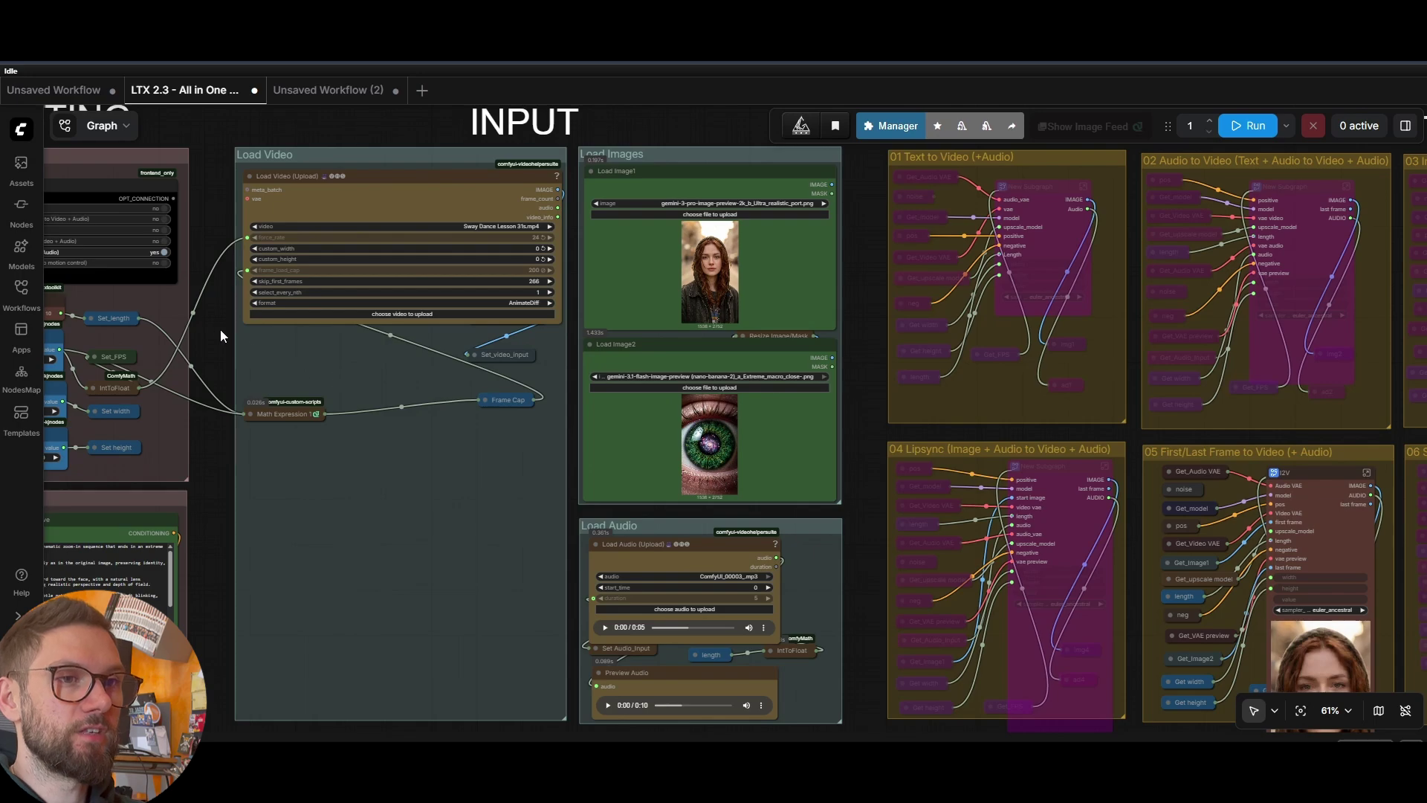
drag(220, 329, 504, 321)
scroll(490, 335, down, 2)
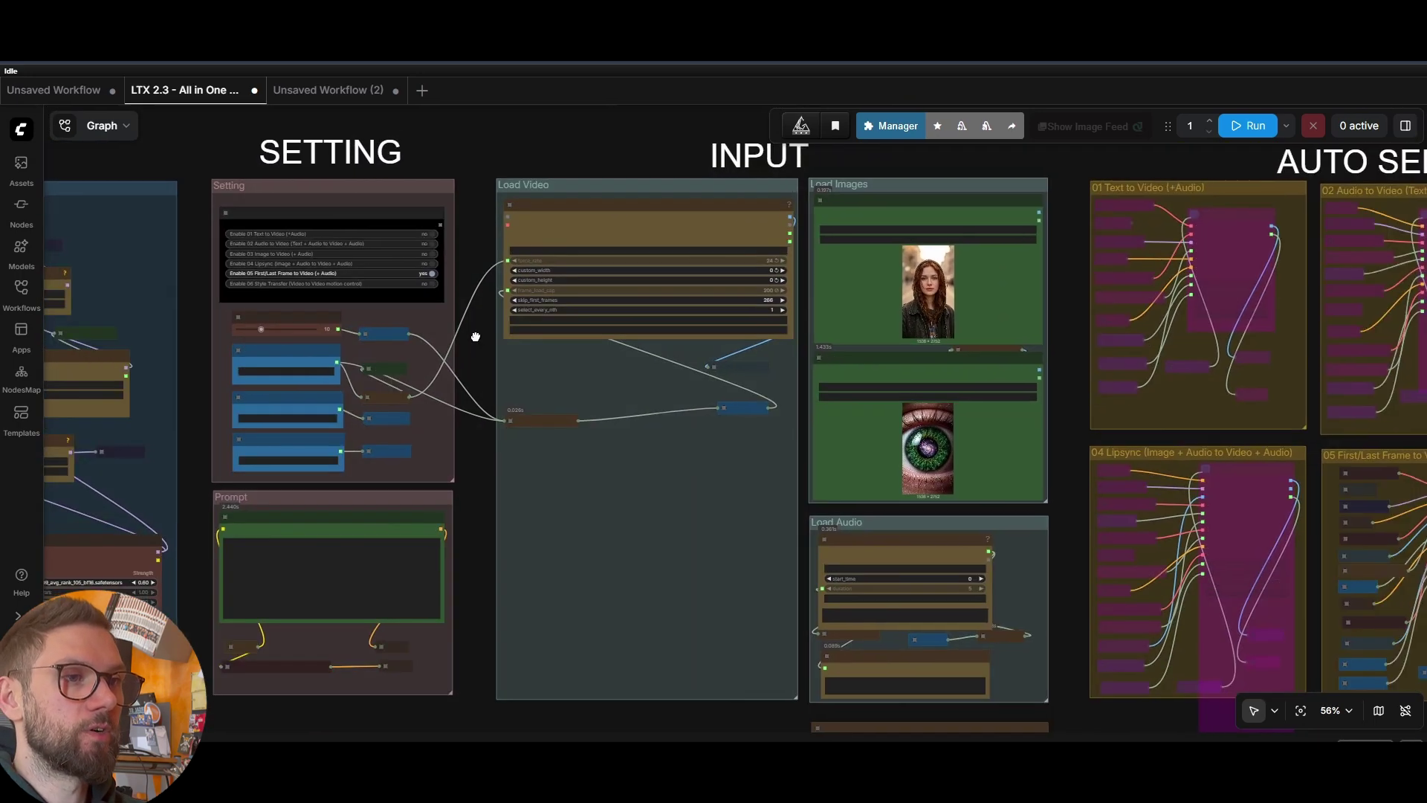
scroll(1050, 175, up, 1)
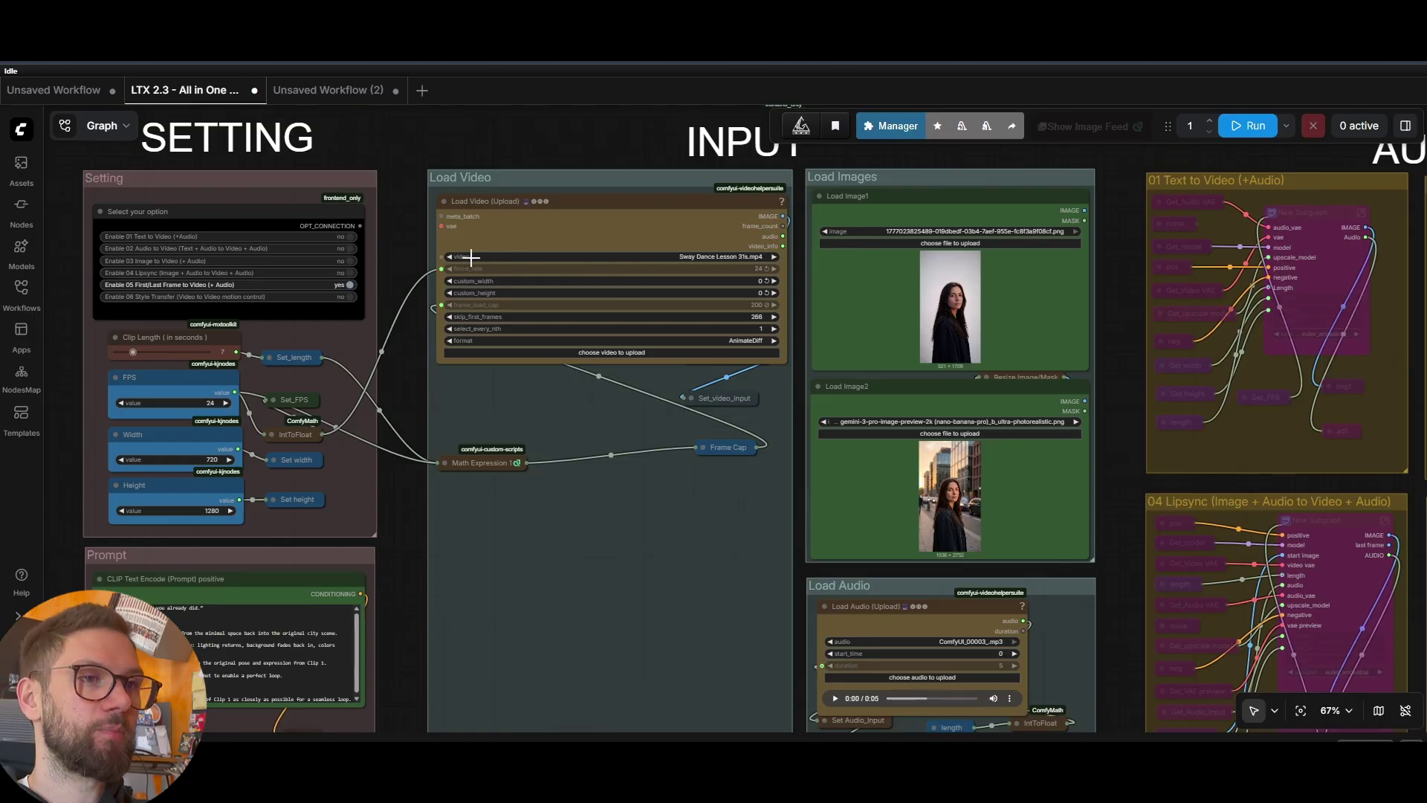
Examine the loop-transition example's settings, prompt and two frame images of the dark-haired woman against a plain background and in the city.
drag(385, 234, 421, 228)
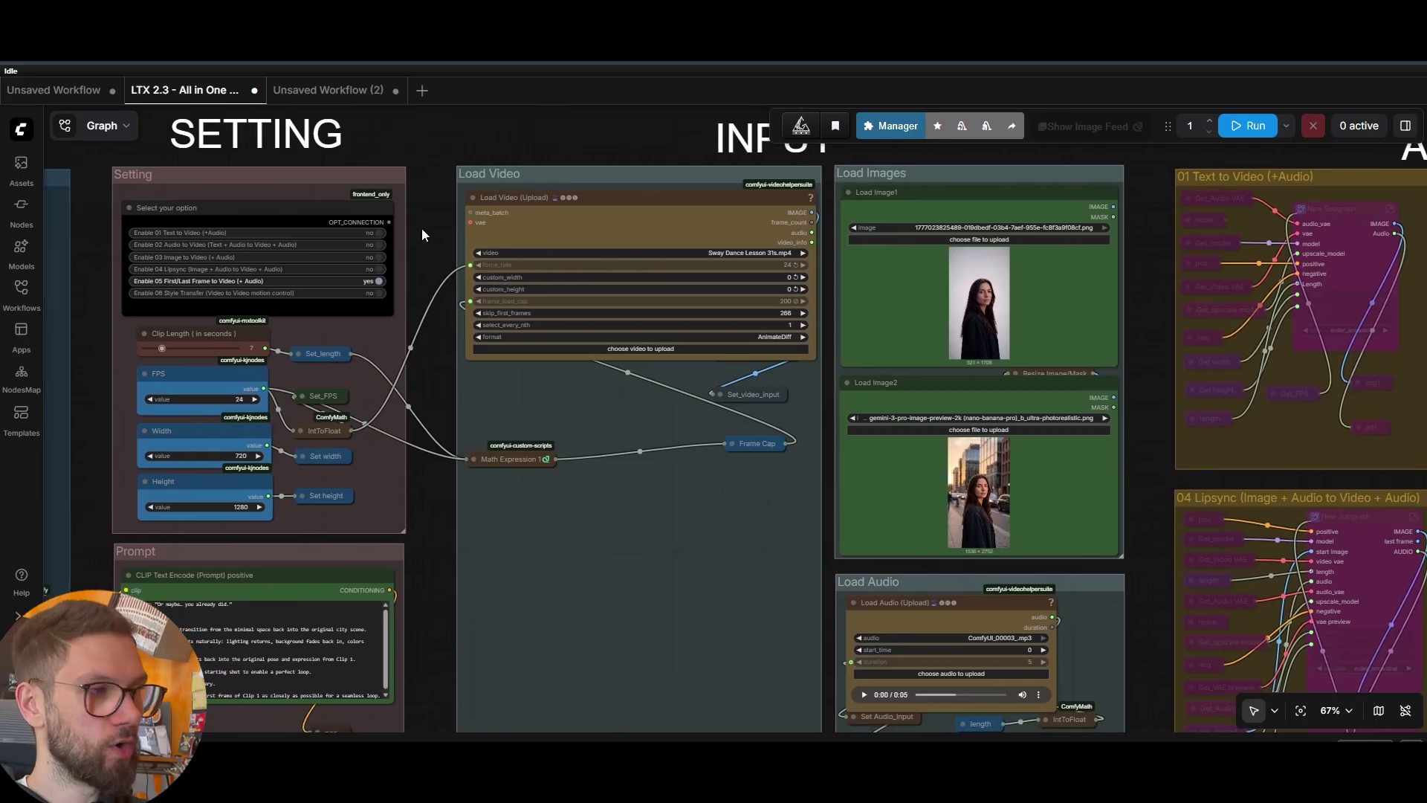
scroll(426, 226, down, 3)
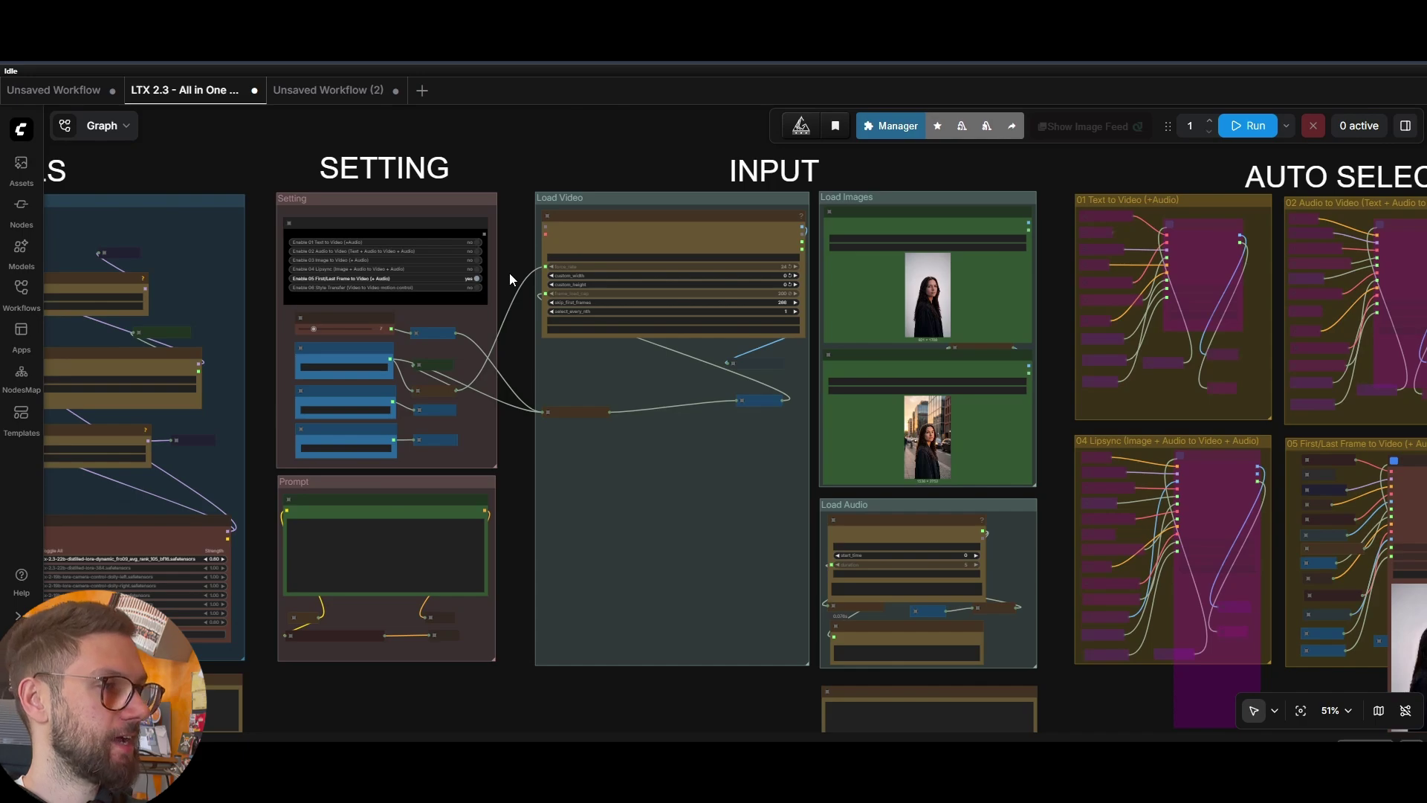
scroll(508, 273, up, 5)
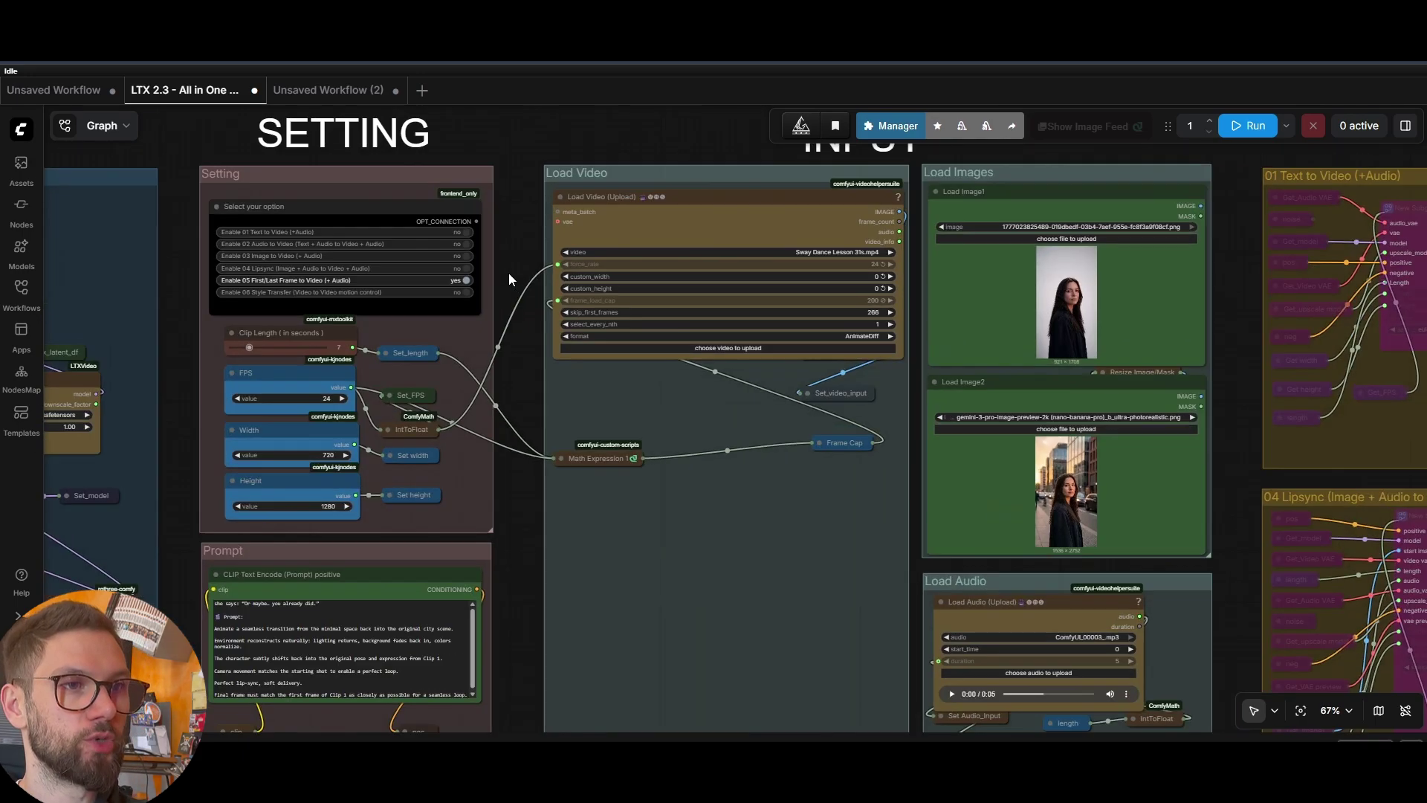
scroll(483, 262, up, 2)
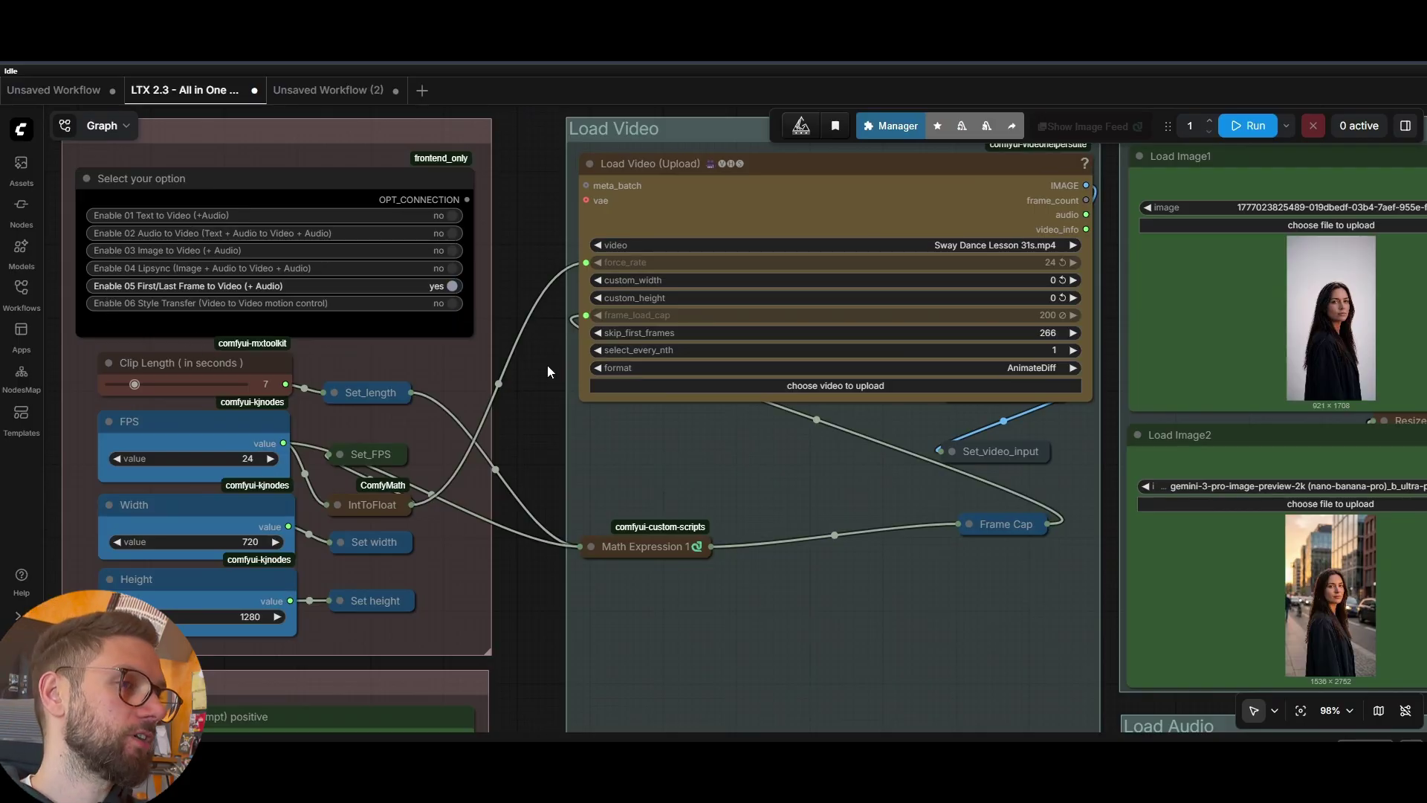
scroll(547, 364, down, 6)
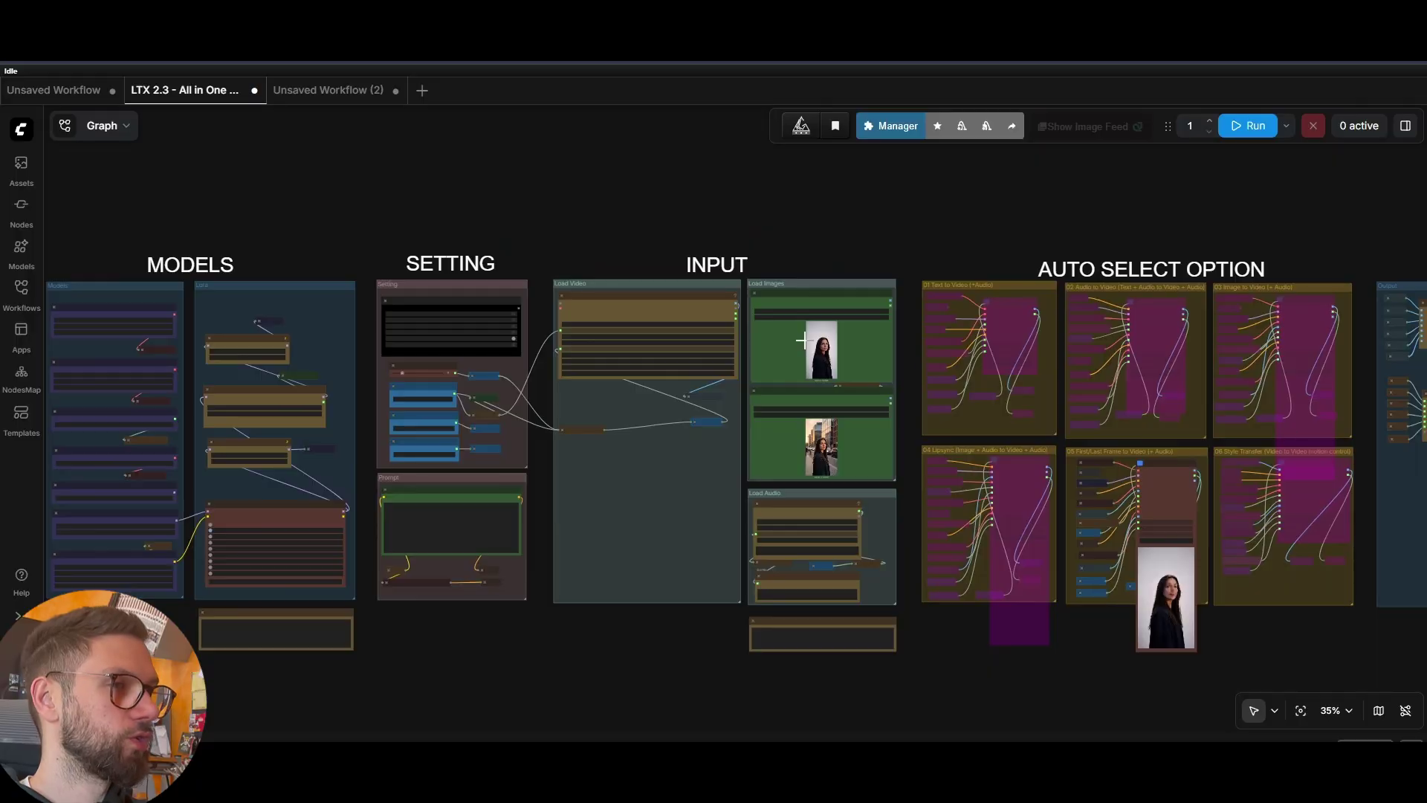
scroll(541, 315, up, 3)
drag(541, 315, 552, 316)
scroll(552, 316, up, 2)
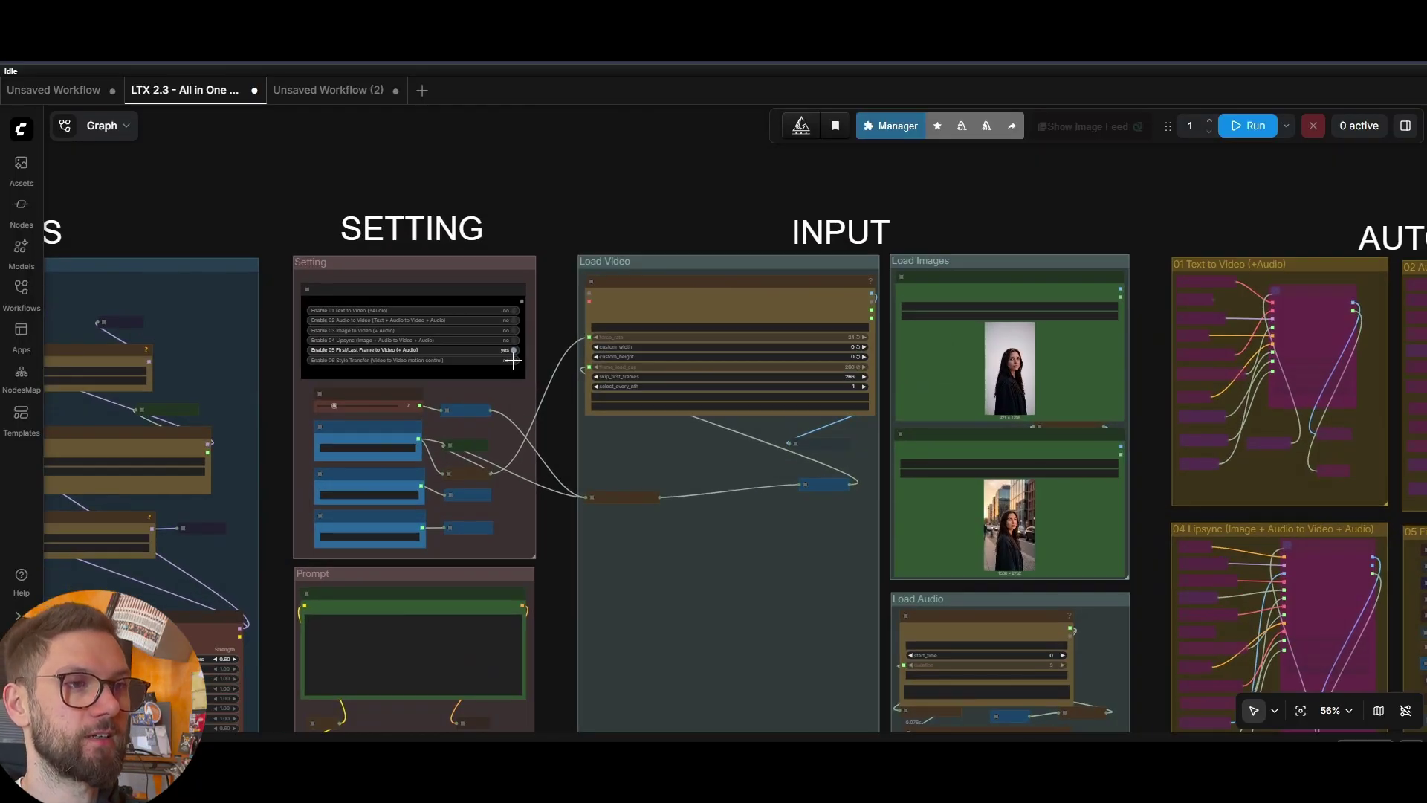
Switch the workflow's generation option to 06 Style Transfer (Video to Video motion control) and check its enabled group.
scroll(513, 361, up, 2)
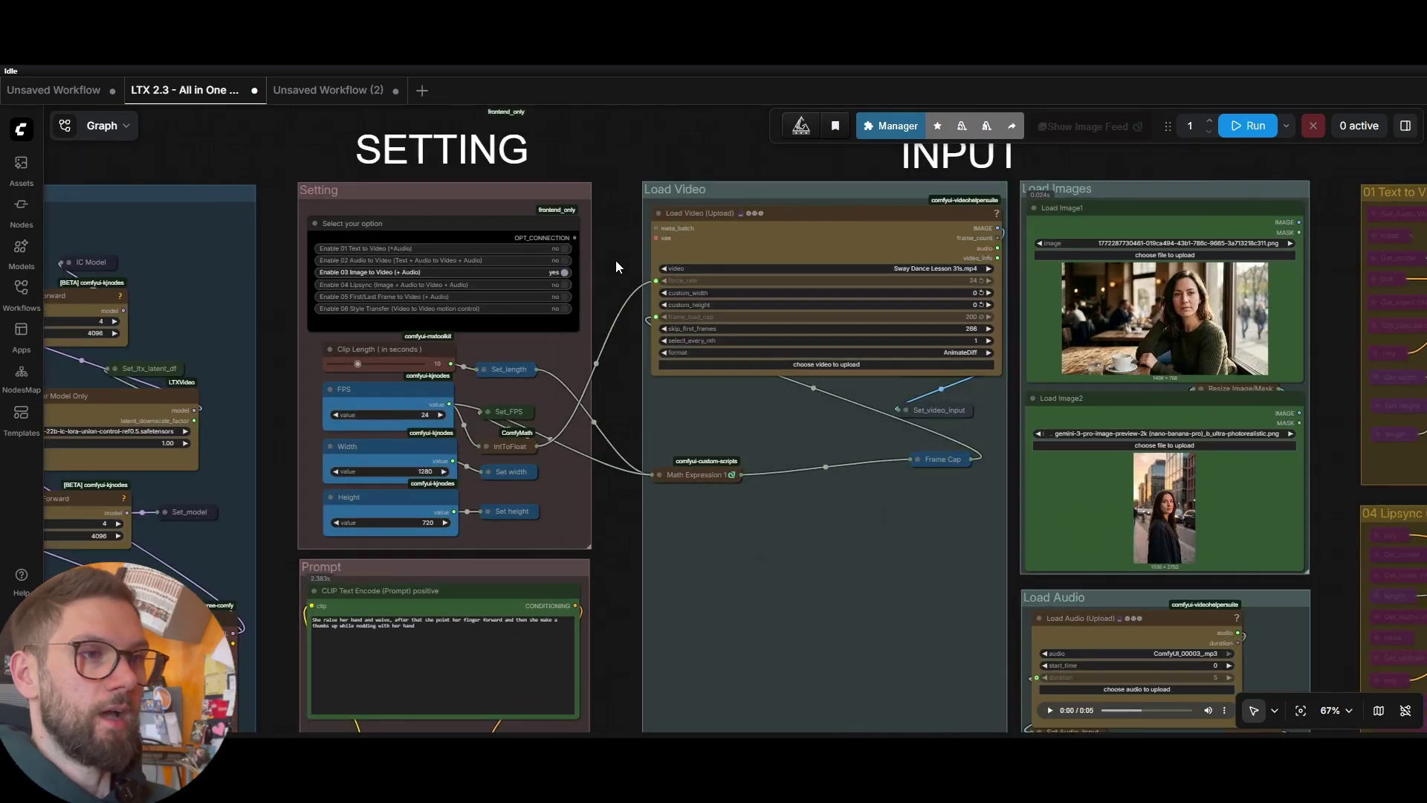
scroll(557, 312, up, 3)
click(565, 309)
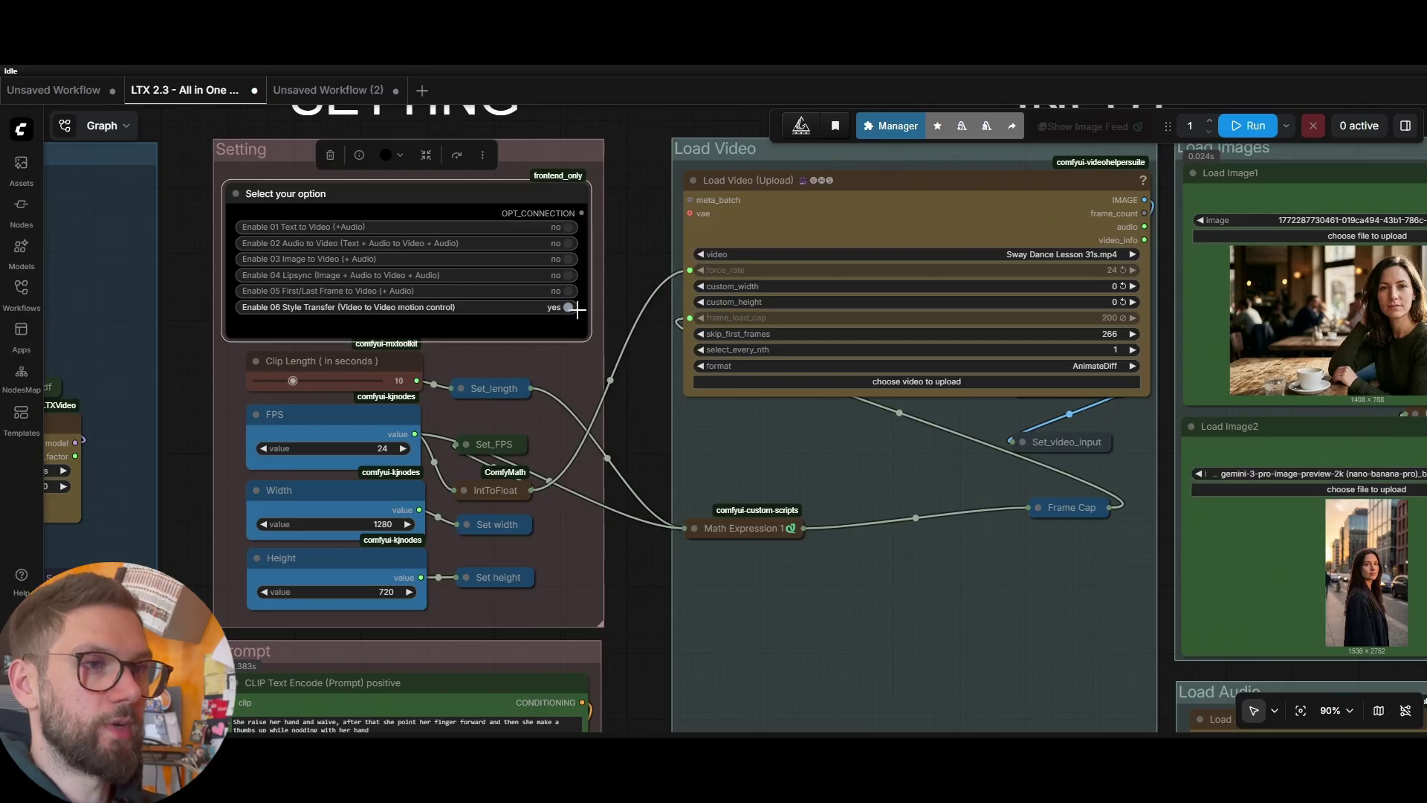
scroll(658, 339, down, 7)
scroll(657, 342, down, 2)
scroll(1044, 622, right, 5)
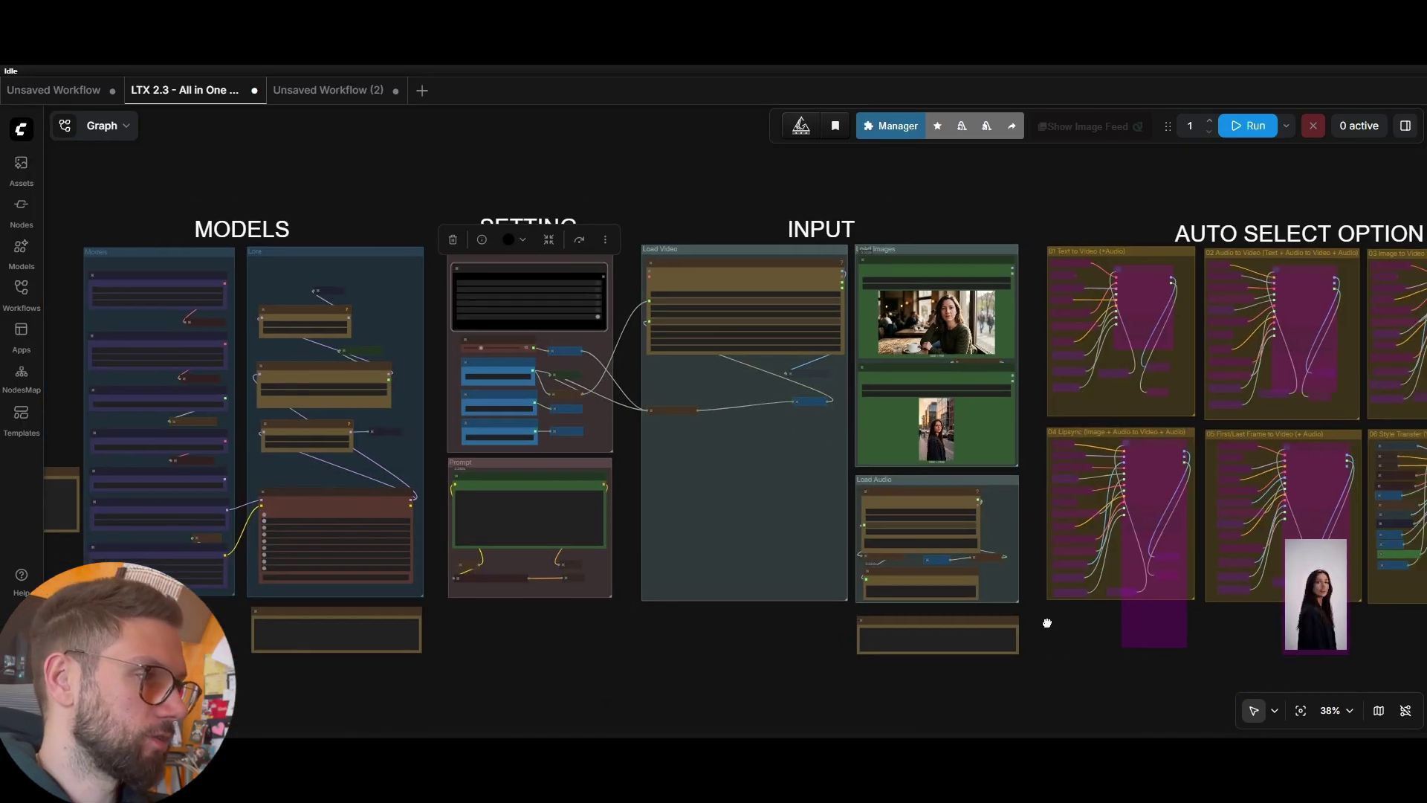
scroll(1187, 451, up, 5)
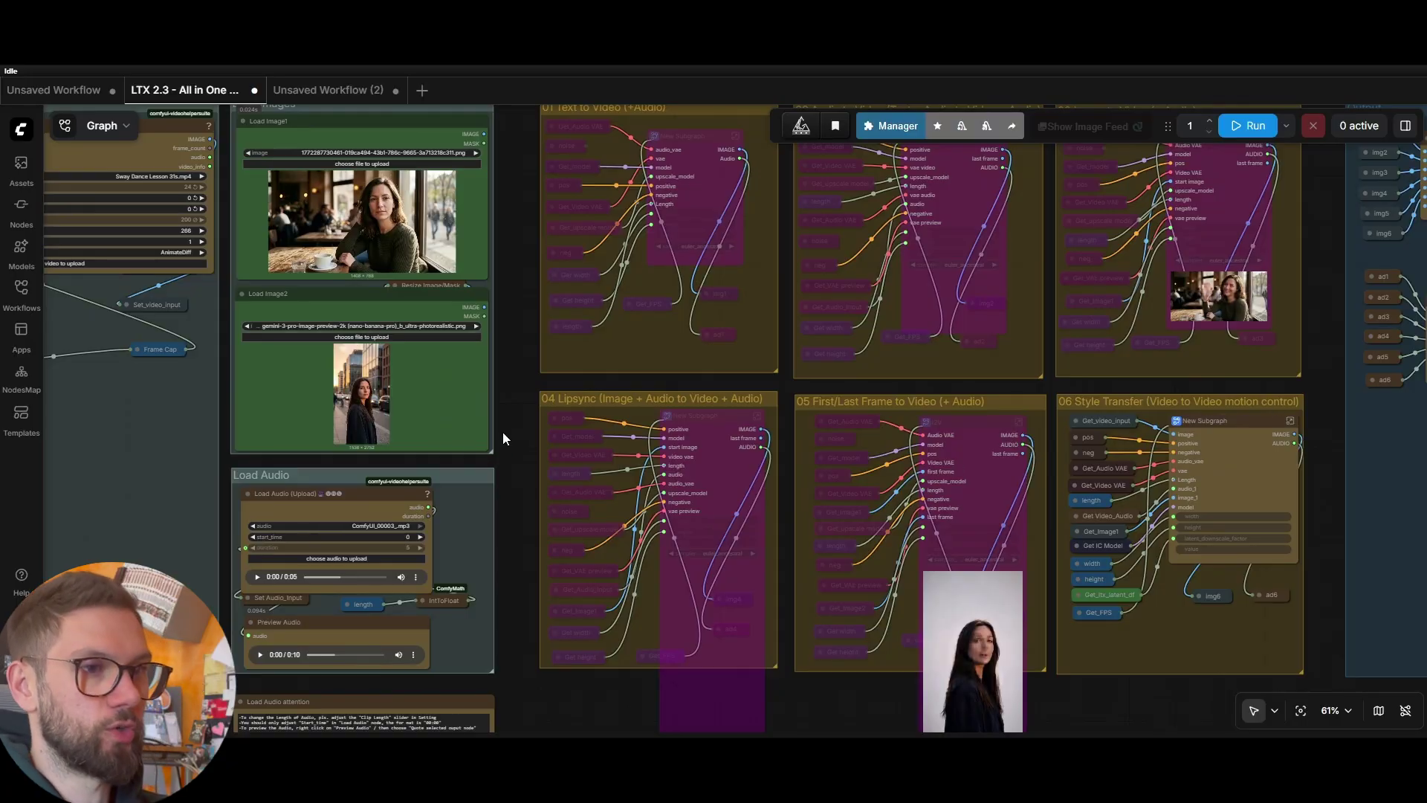
Choose the motion source video in the Load Video (Upload) node for the style transfer run.
scroll(503, 431, left, 5)
drag(278, 337, 473, 470)
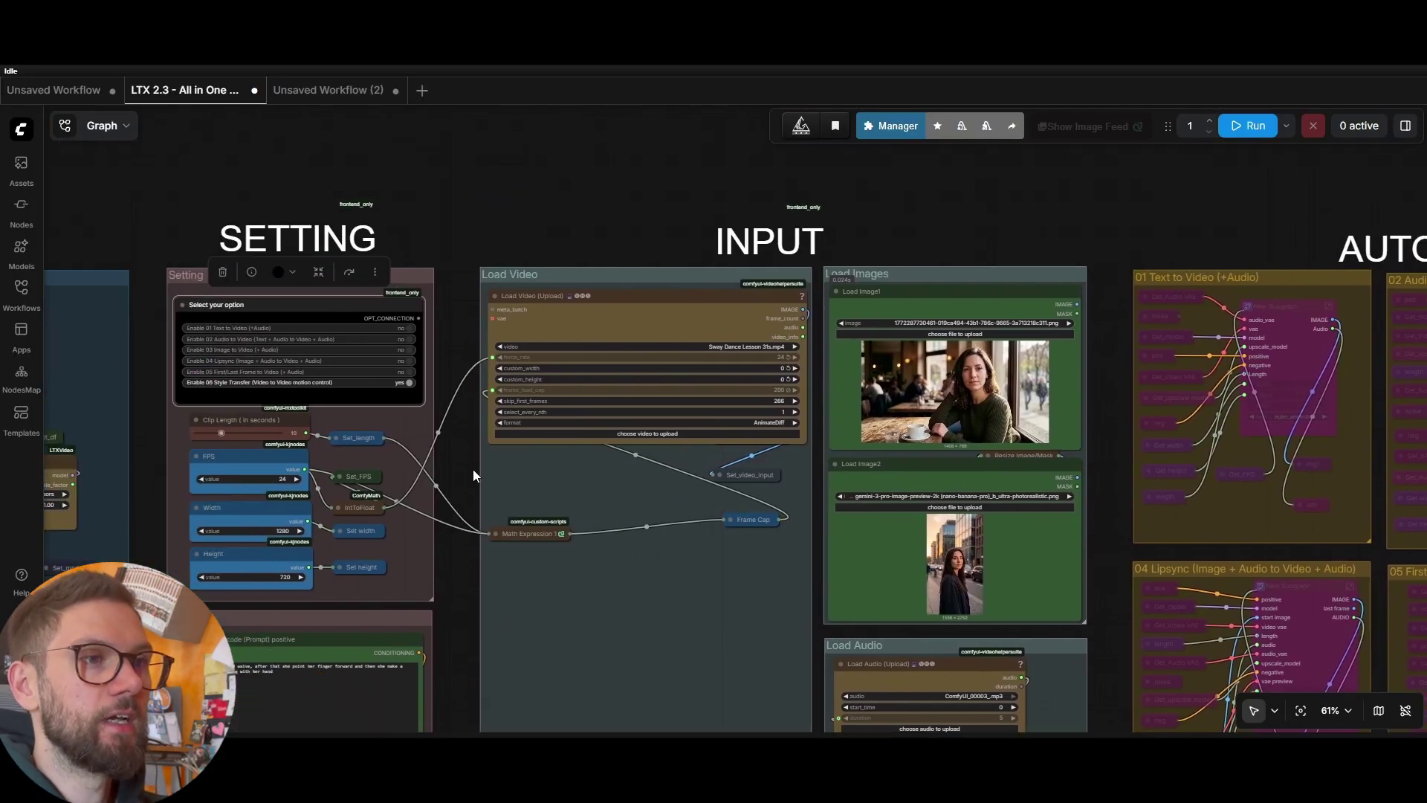
scroll(637, 306, up, 3)
scroll(637, 306, up, 2)
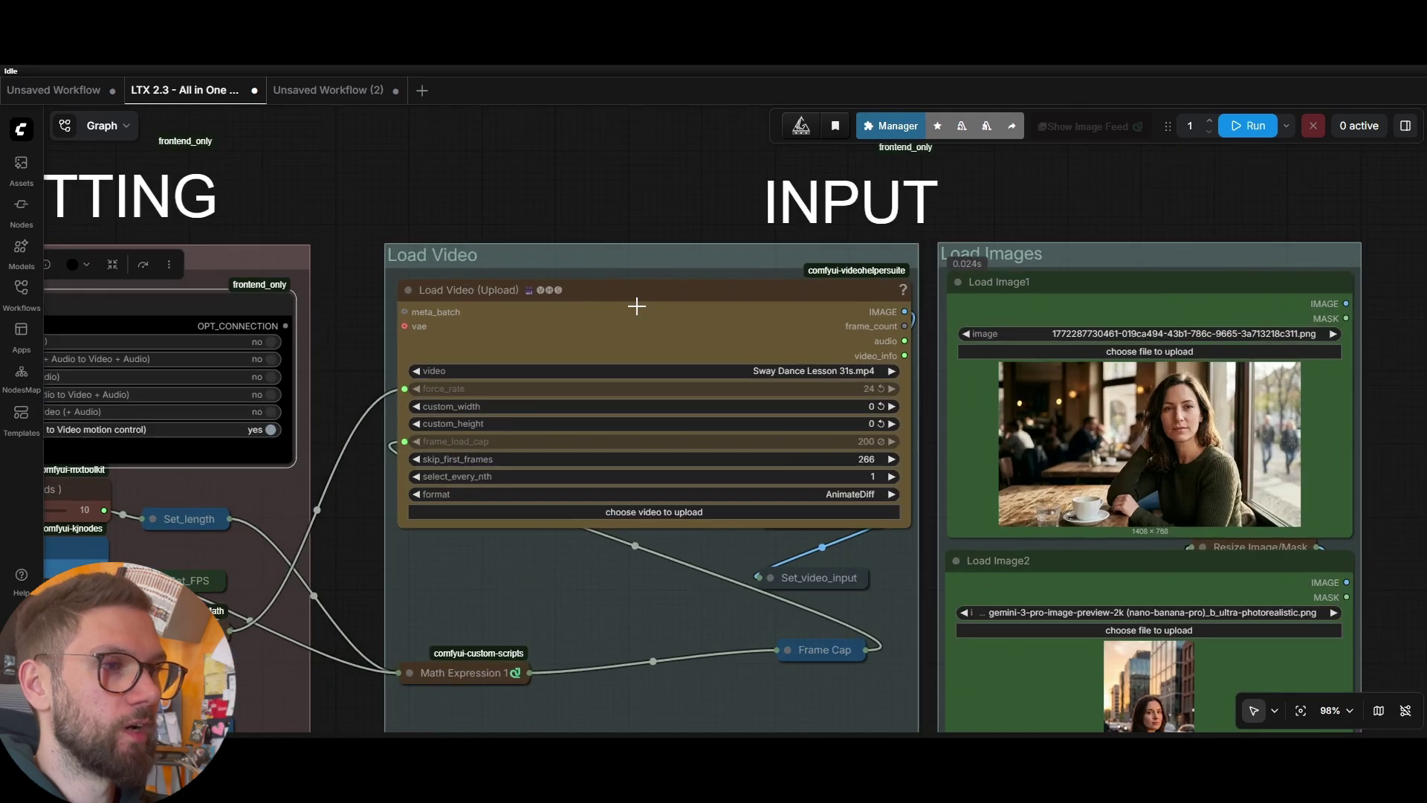
click(748, 369)
click(788, 375)
scroll(810, 209, down, 2)
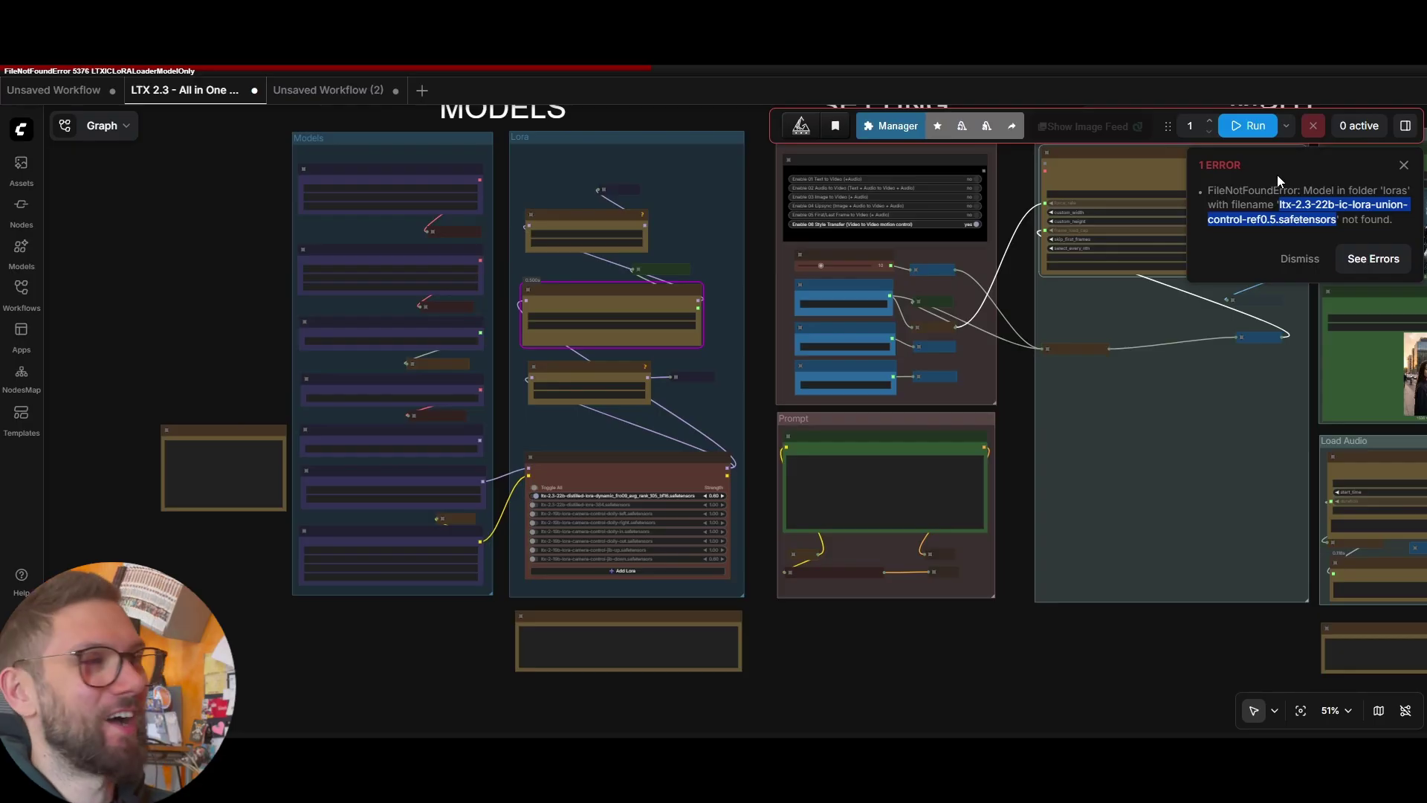
Close the missing-LoRA error and copy the Hugging Face download link for ltx-2.3-22b-ic-lora-union-control-ref0.5.safetensors.
click(1403, 165)
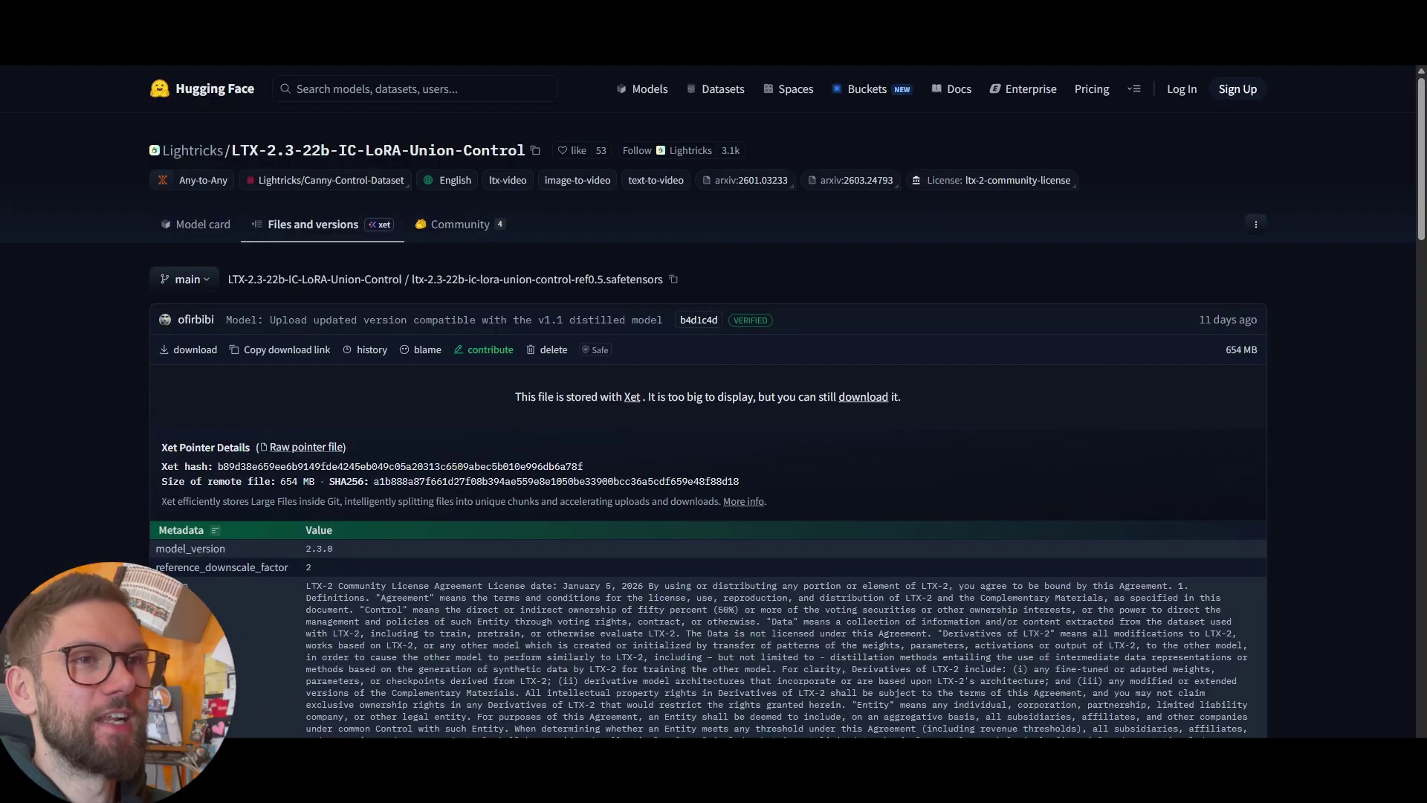
click(289, 359)
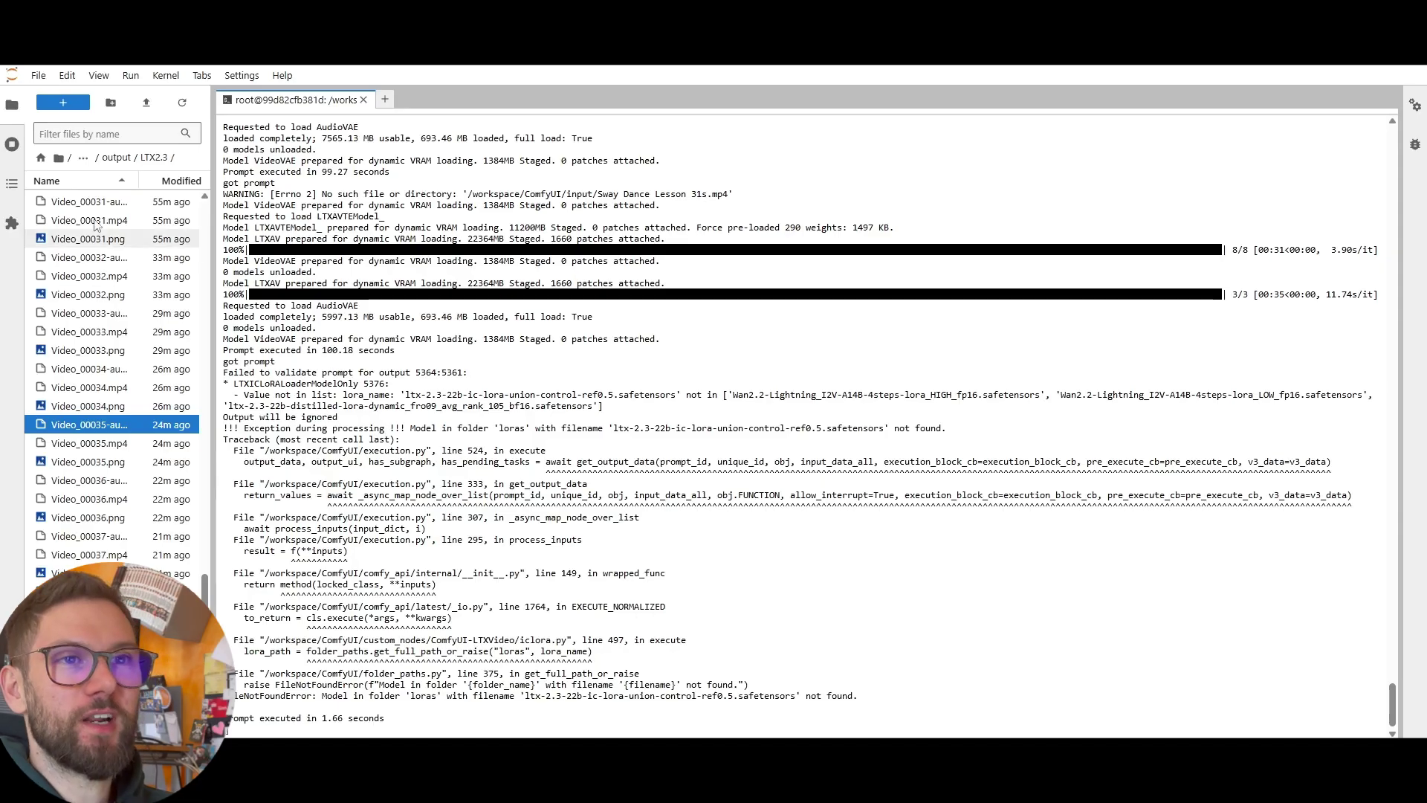
Switch to JupyterLab and open the workspace/ComfyUI/models/loras folder in its file browser.
click(41, 157)
click(826, 440)
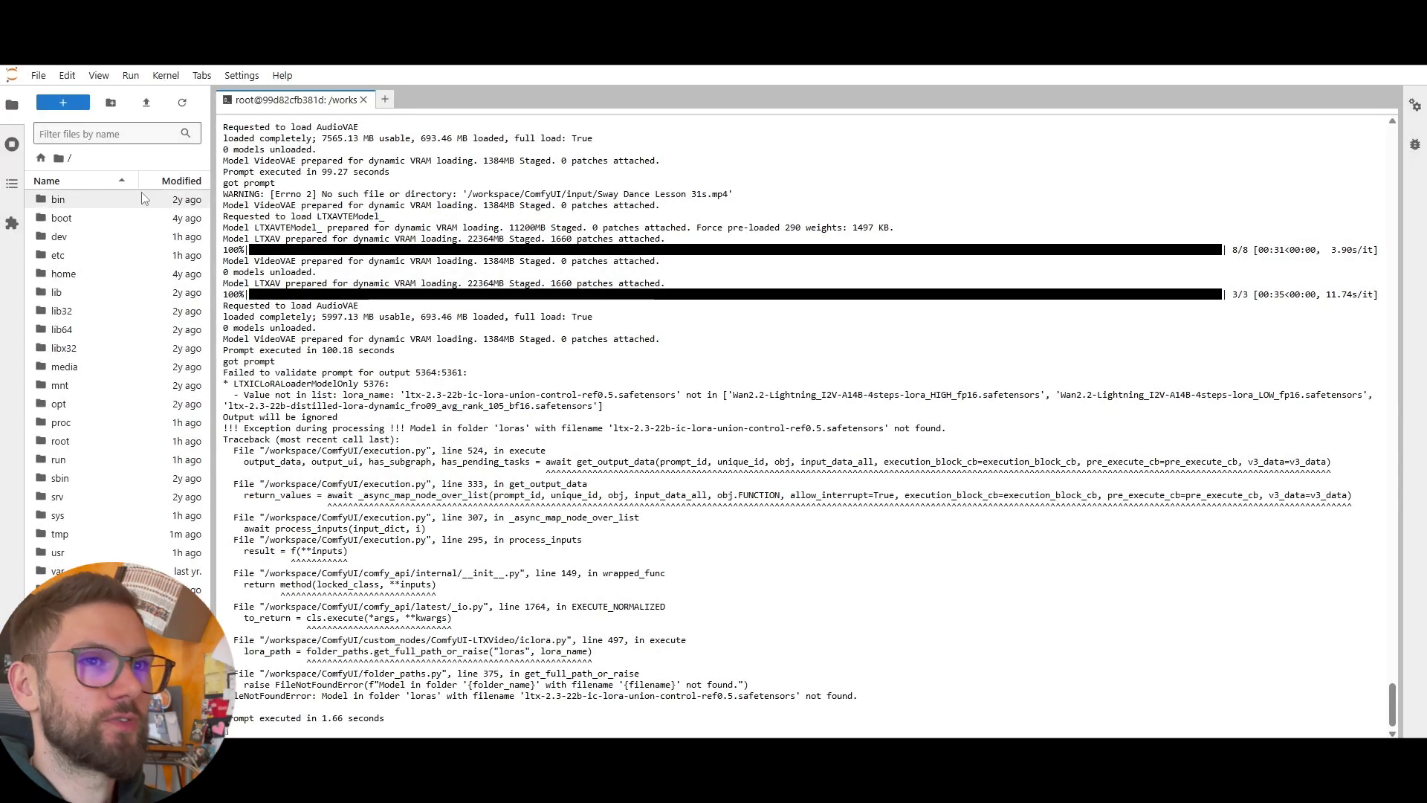
click(58, 158)
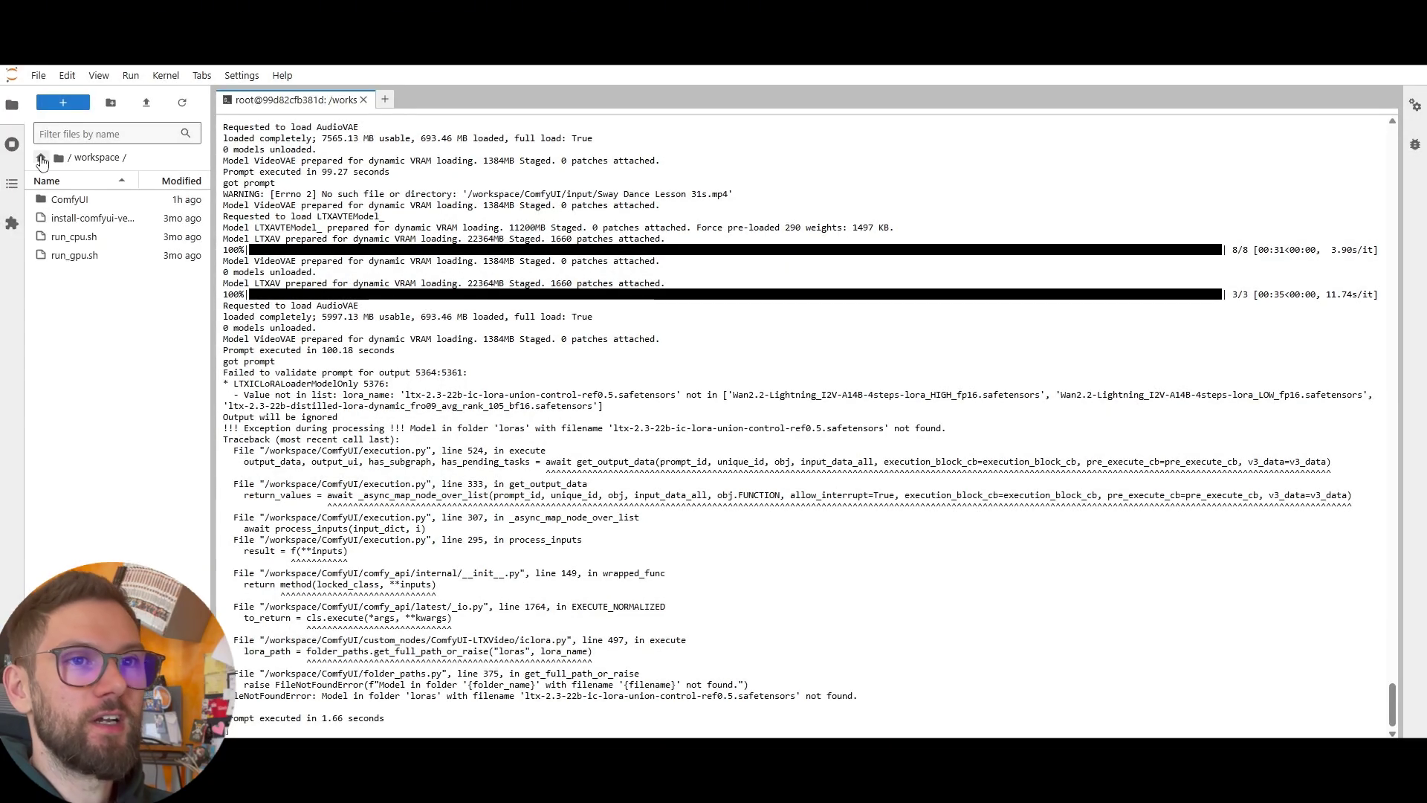
click(73, 201)
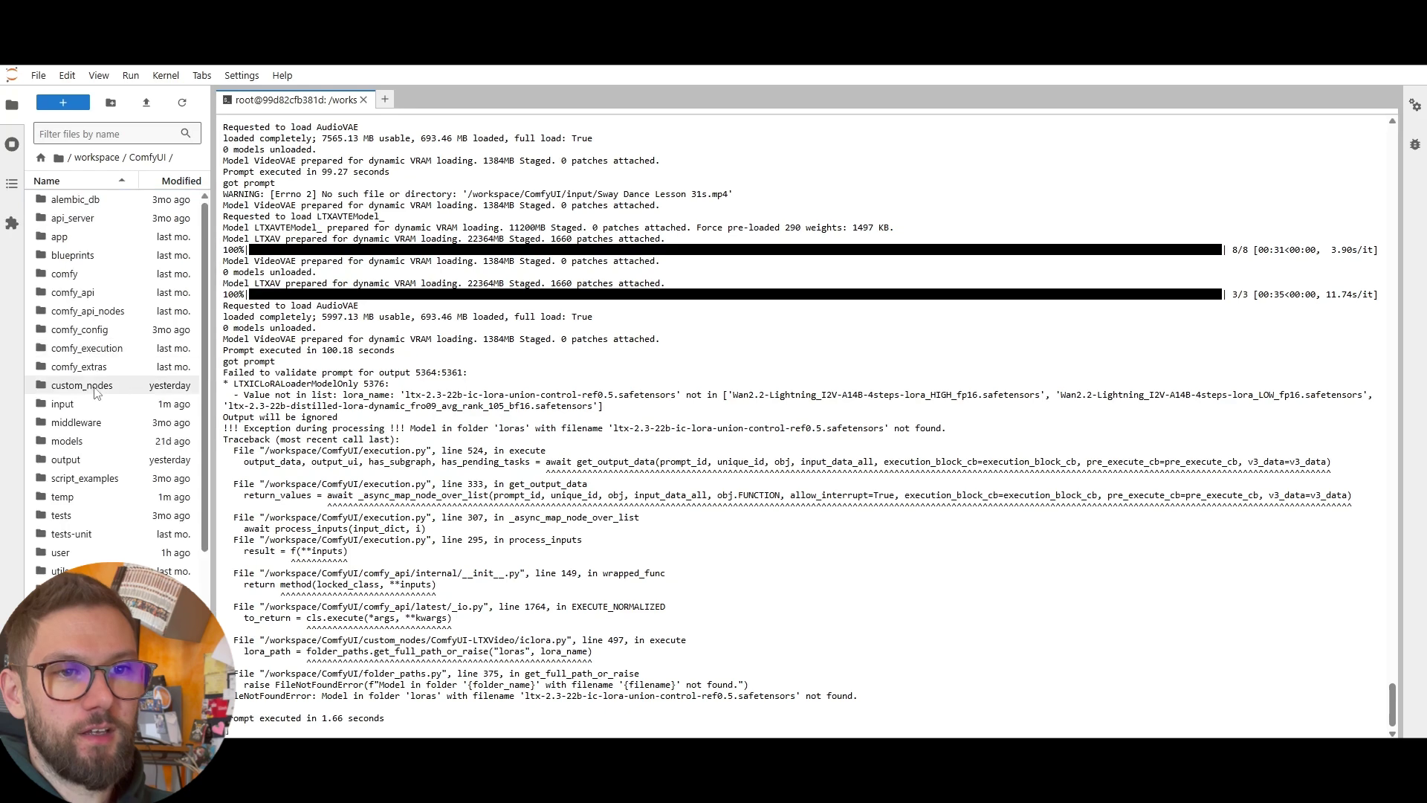
click(86, 443)
double_click(85, 443)
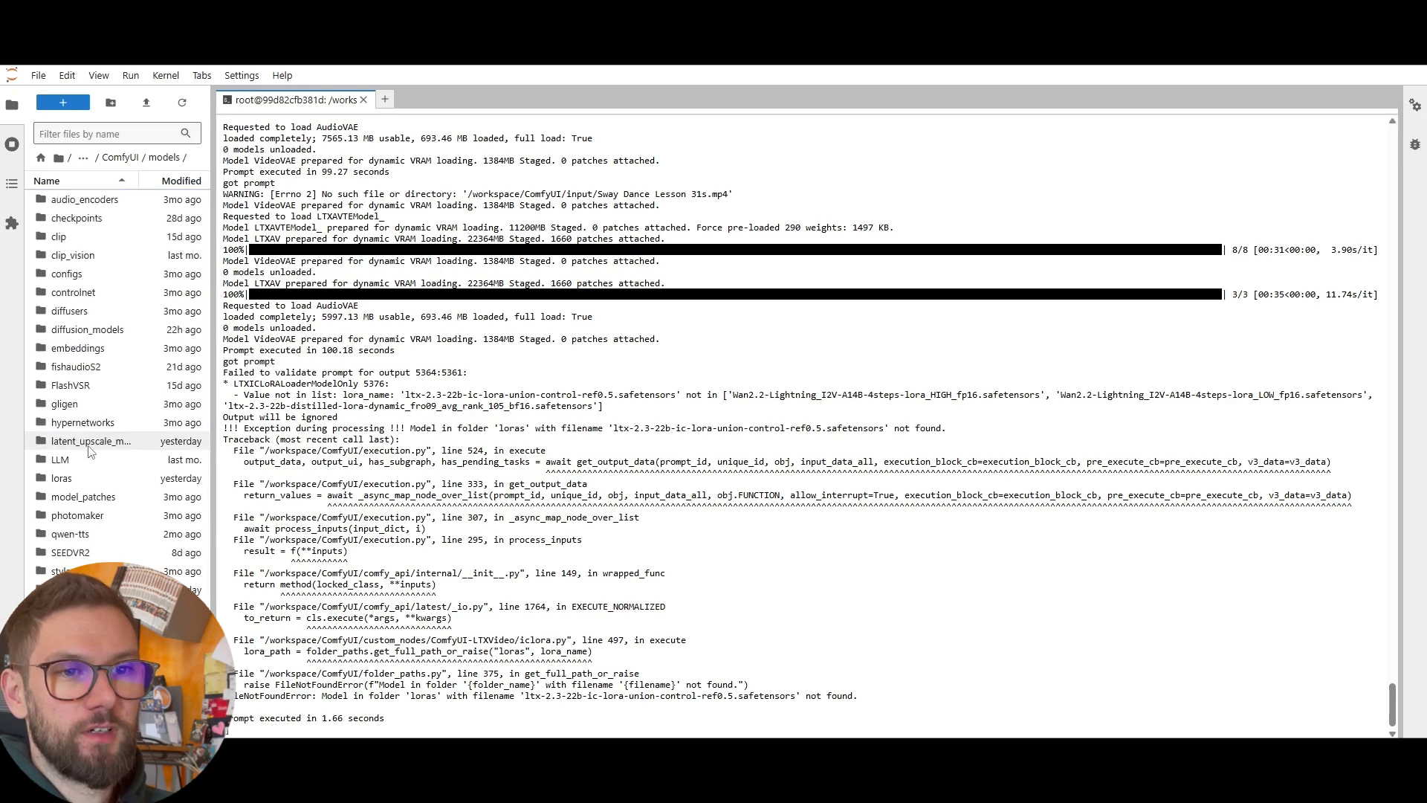
double_click(78, 482)
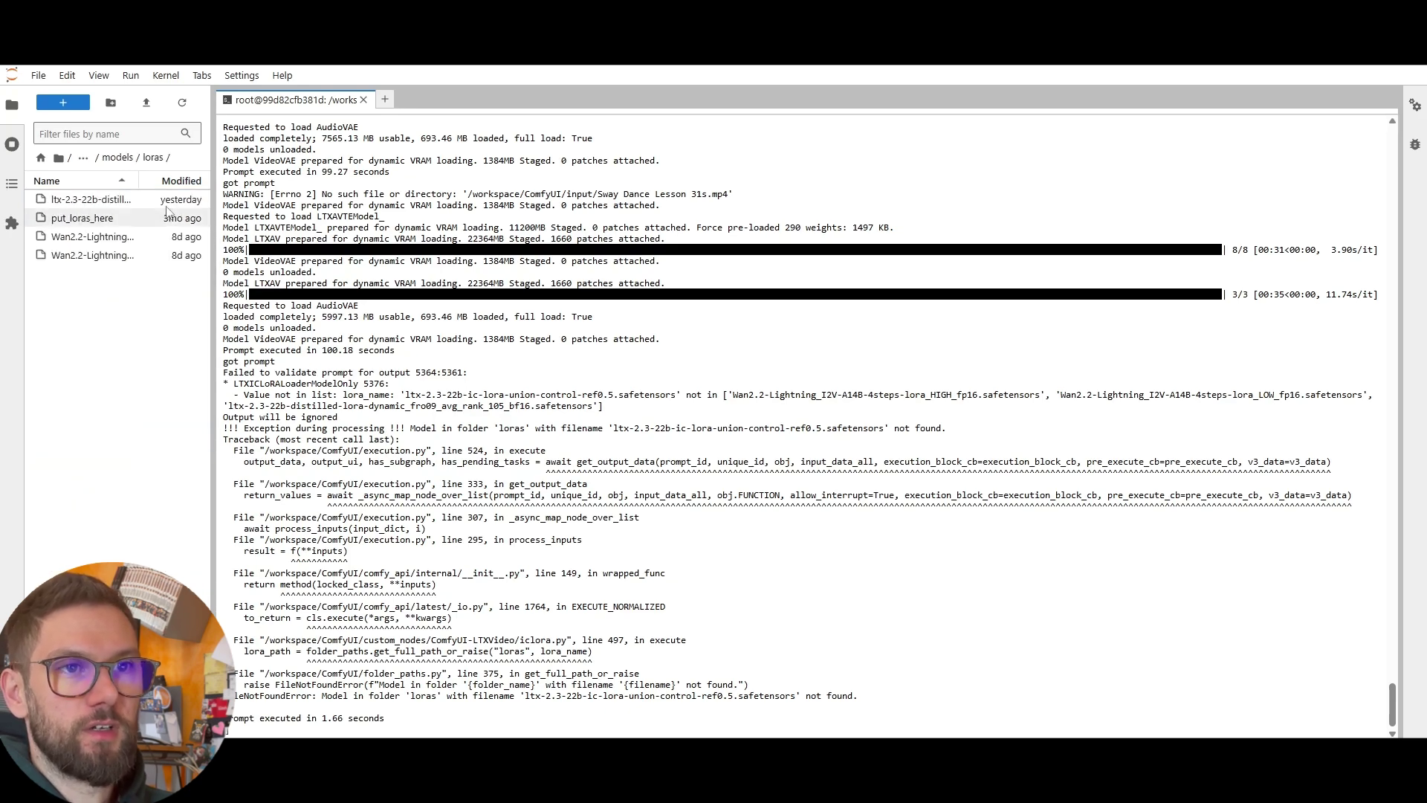
Download ltx-2.3-22b-ic-lora-union-control-ref0.5.safetensors into the loras folder using wget with the copied Hugging Face link in a new terminal.
click(384, 98)
click(363, 528)
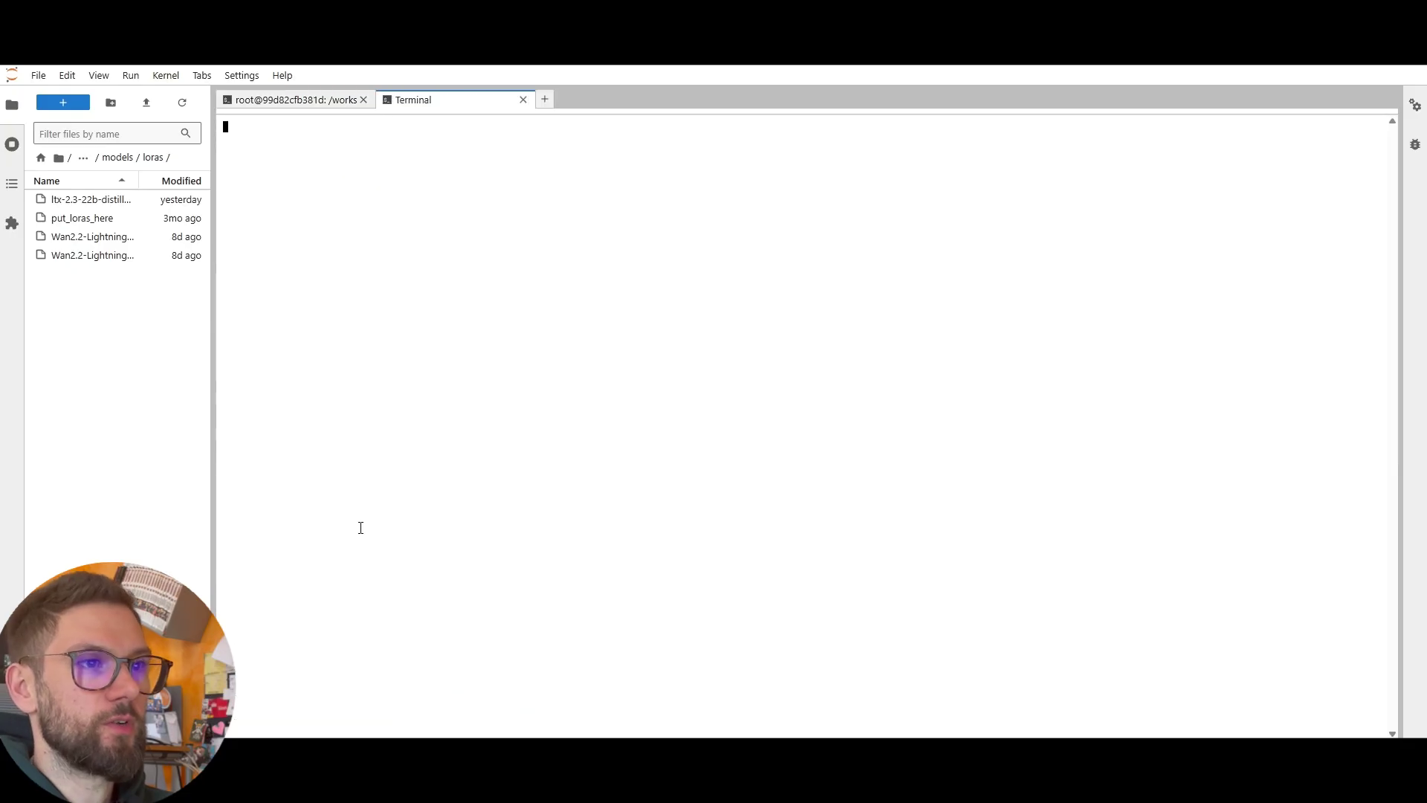
text(wget)
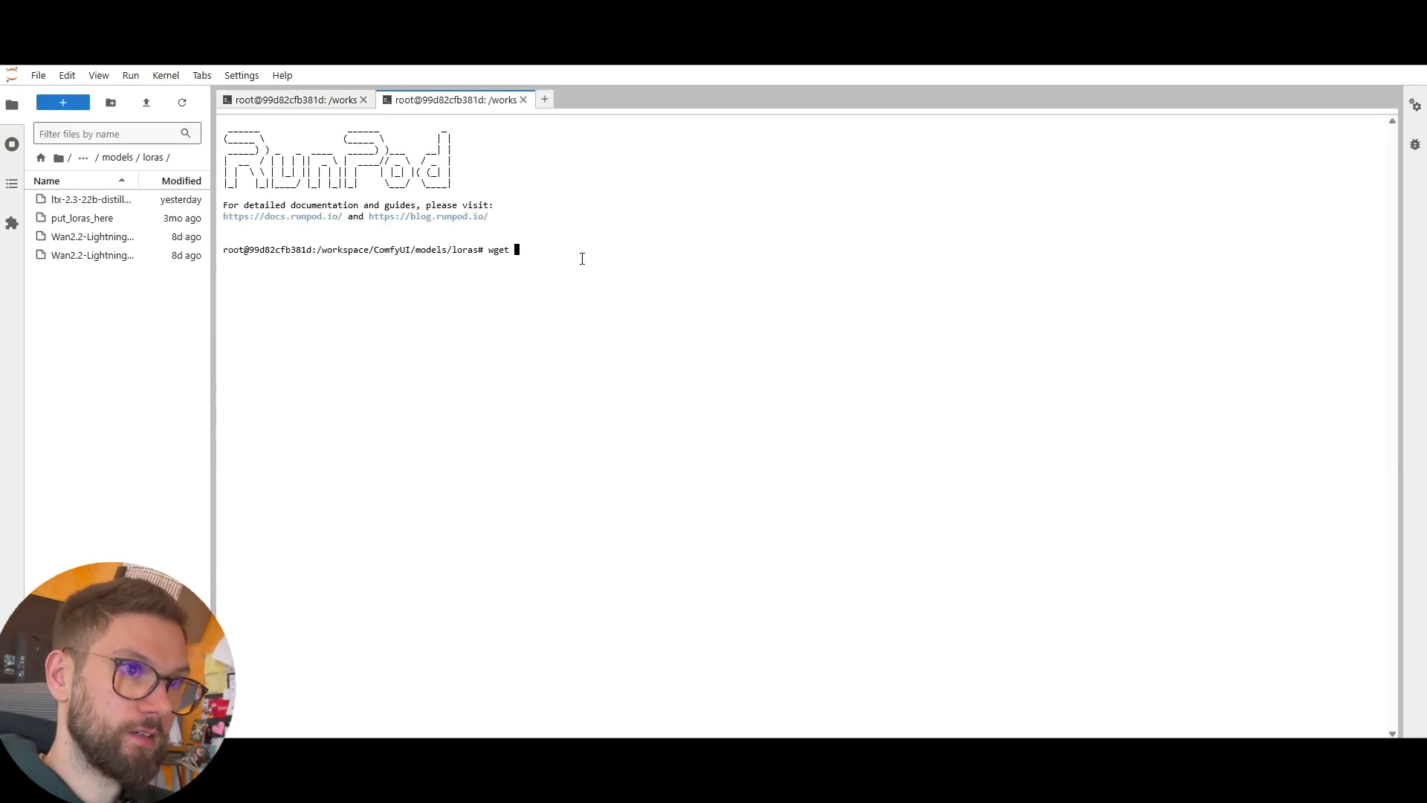
key(ctrl+v)
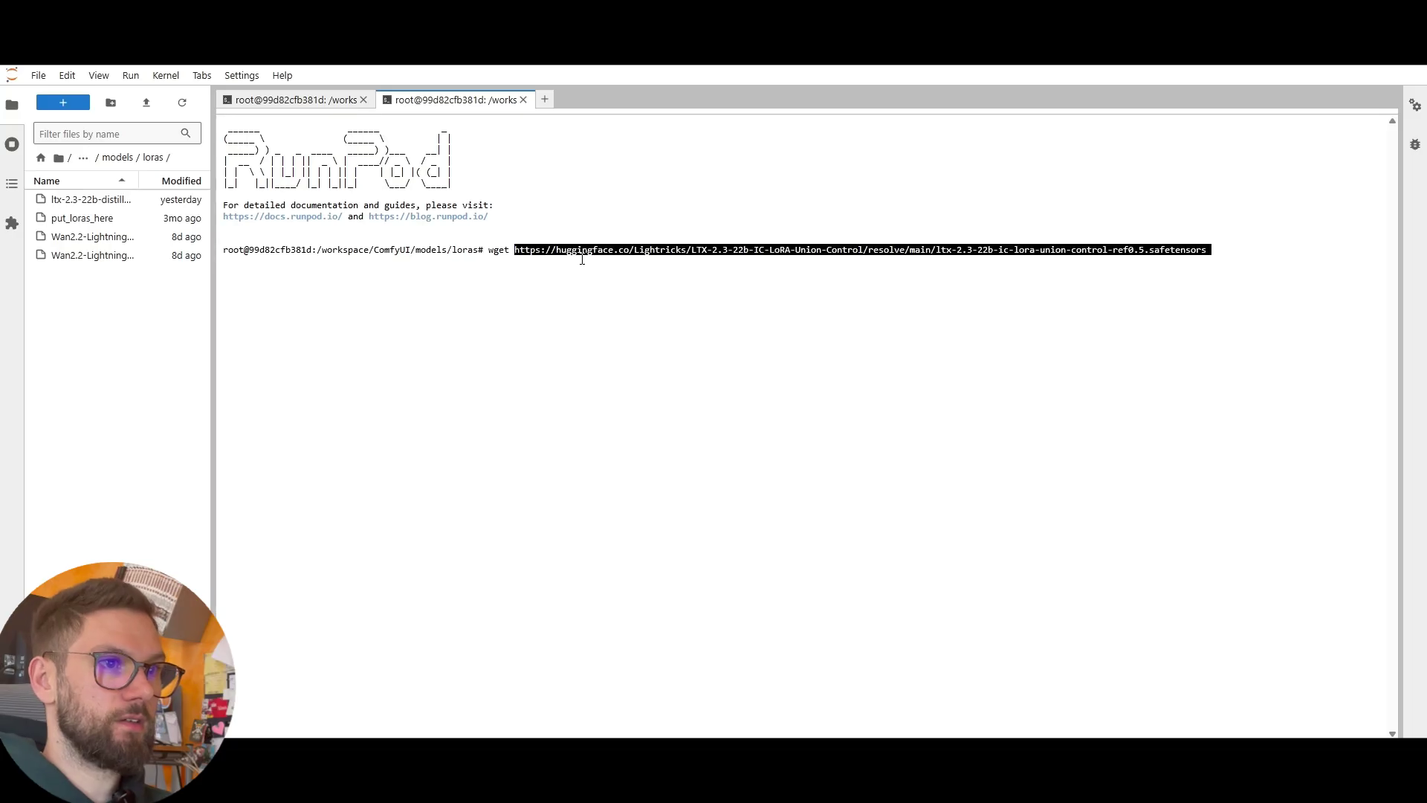
key(Return)
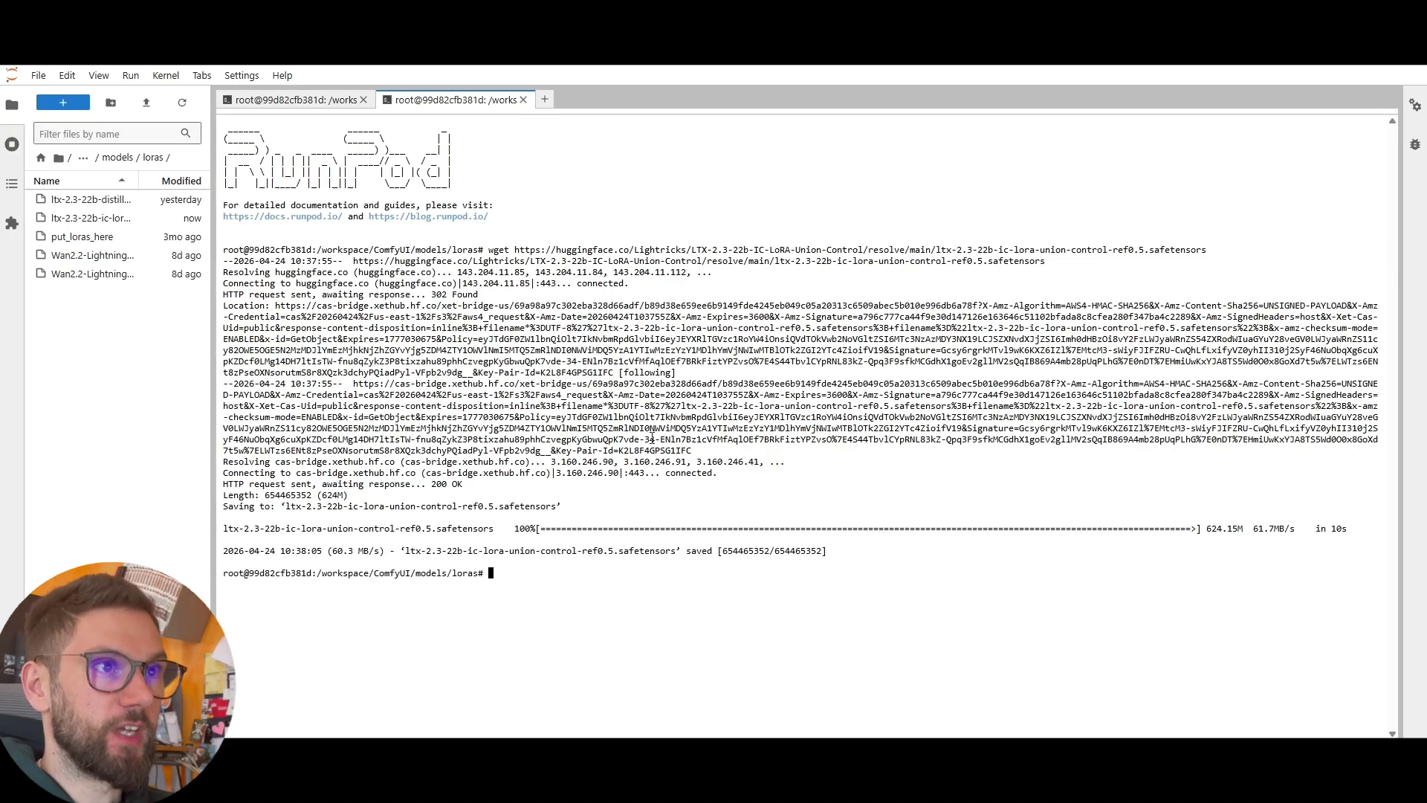
Switch back to ComfyUI, reload it to pick up the new LoRA, and run the 06 Style Transfer workflow.
click(469, 15)
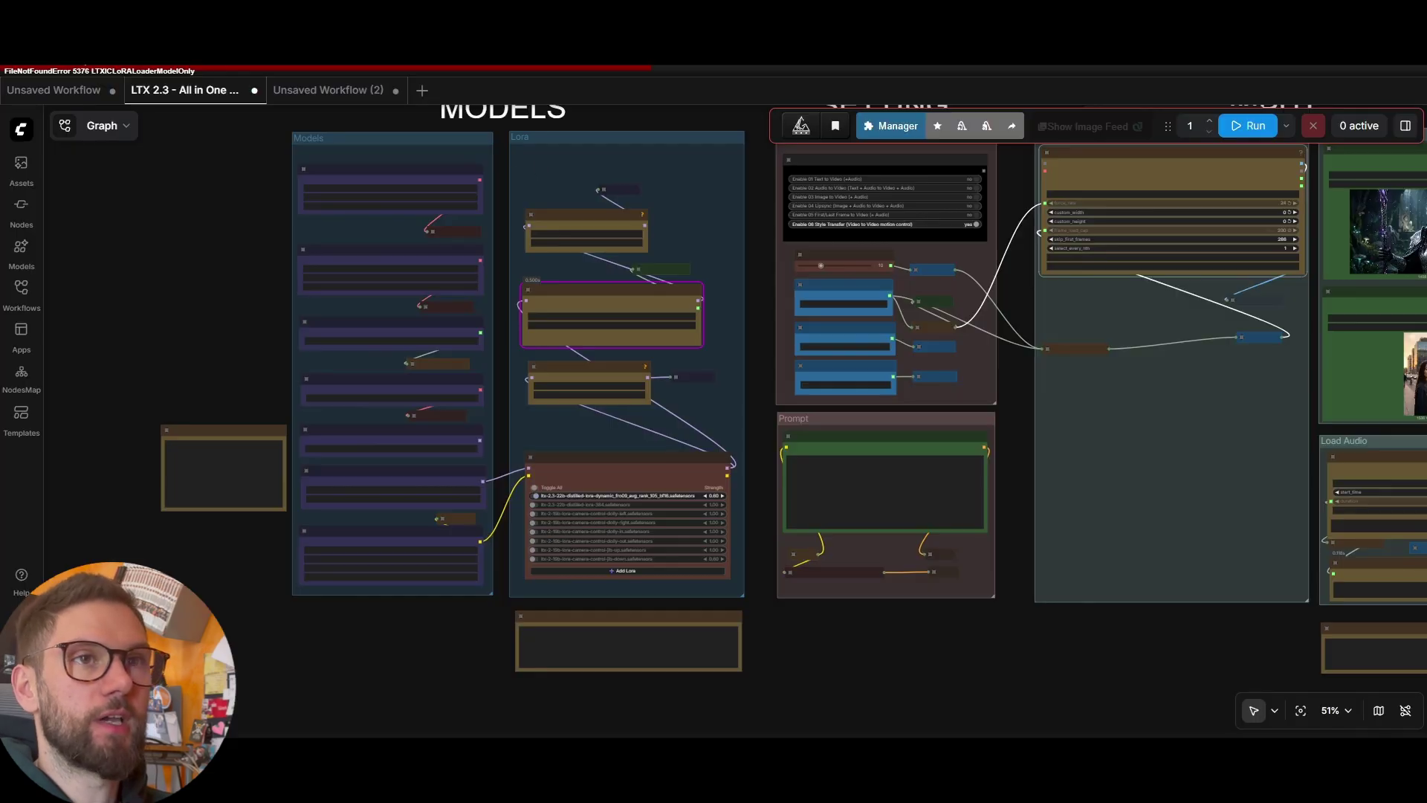
key(F5)
click(774, 149)
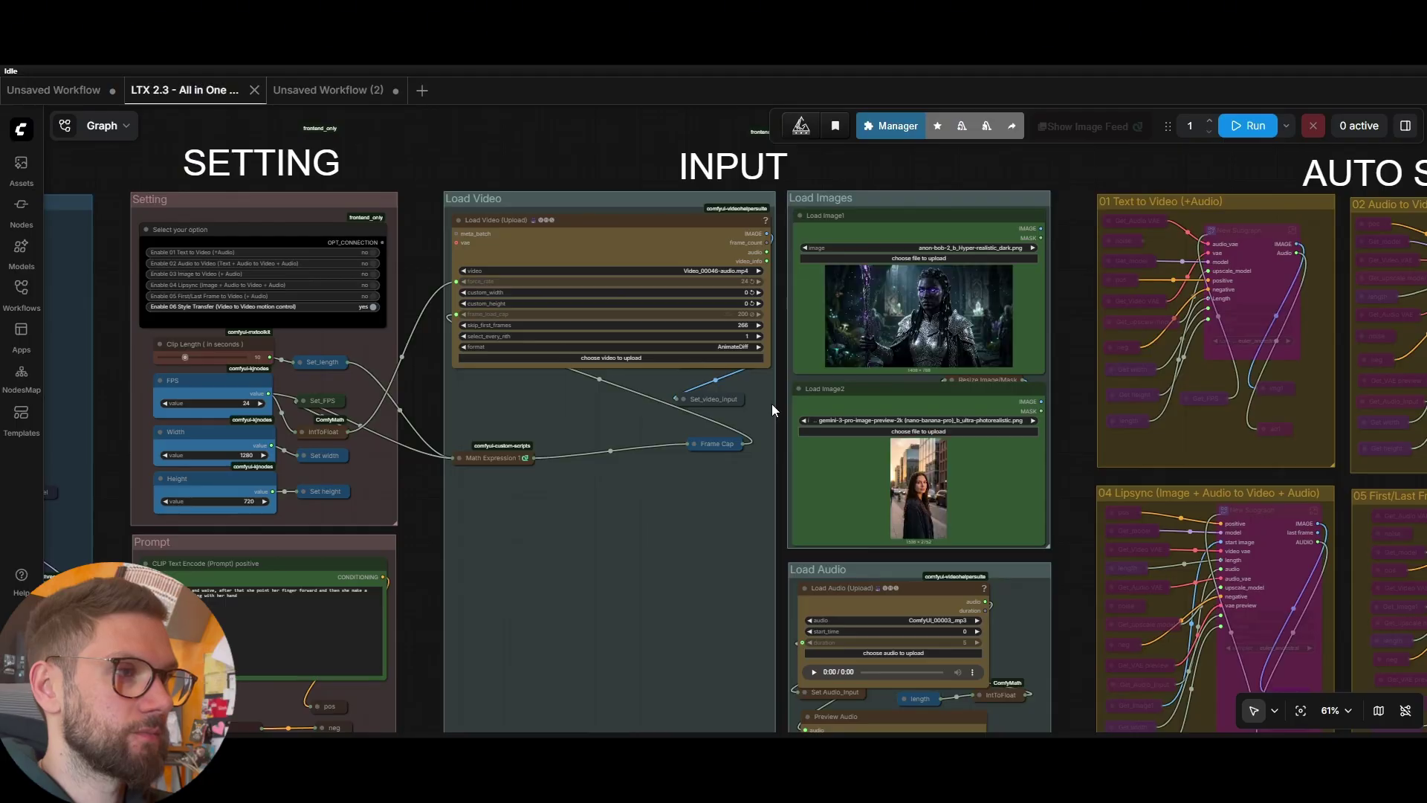
scroll(1072, 368, down, 4)
click(1249, 125)
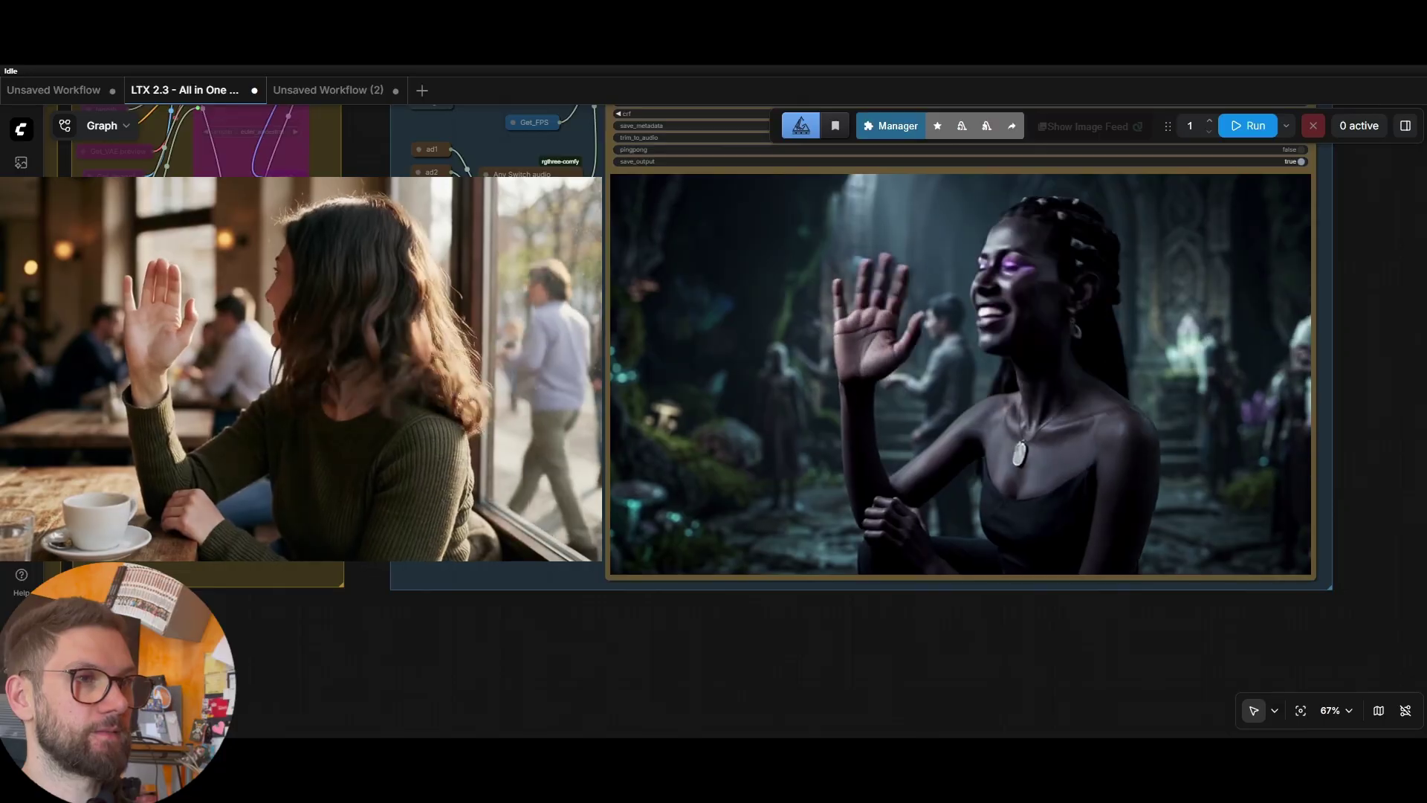
Examine the generated style-transfer video in the Output group and compare its motion with the café source video.
scroll(486, 356, down, 3)
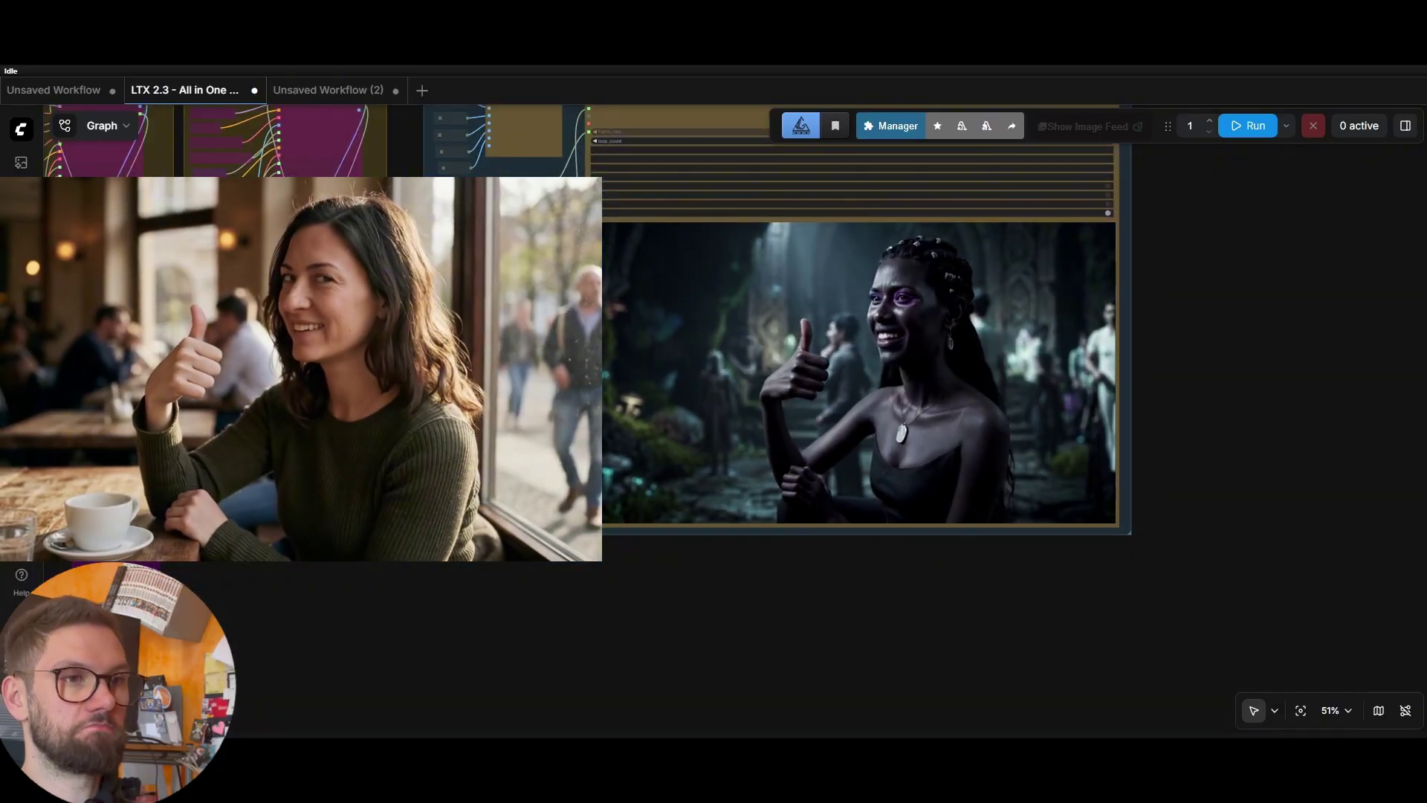
drag(424, 372, 708, 518)
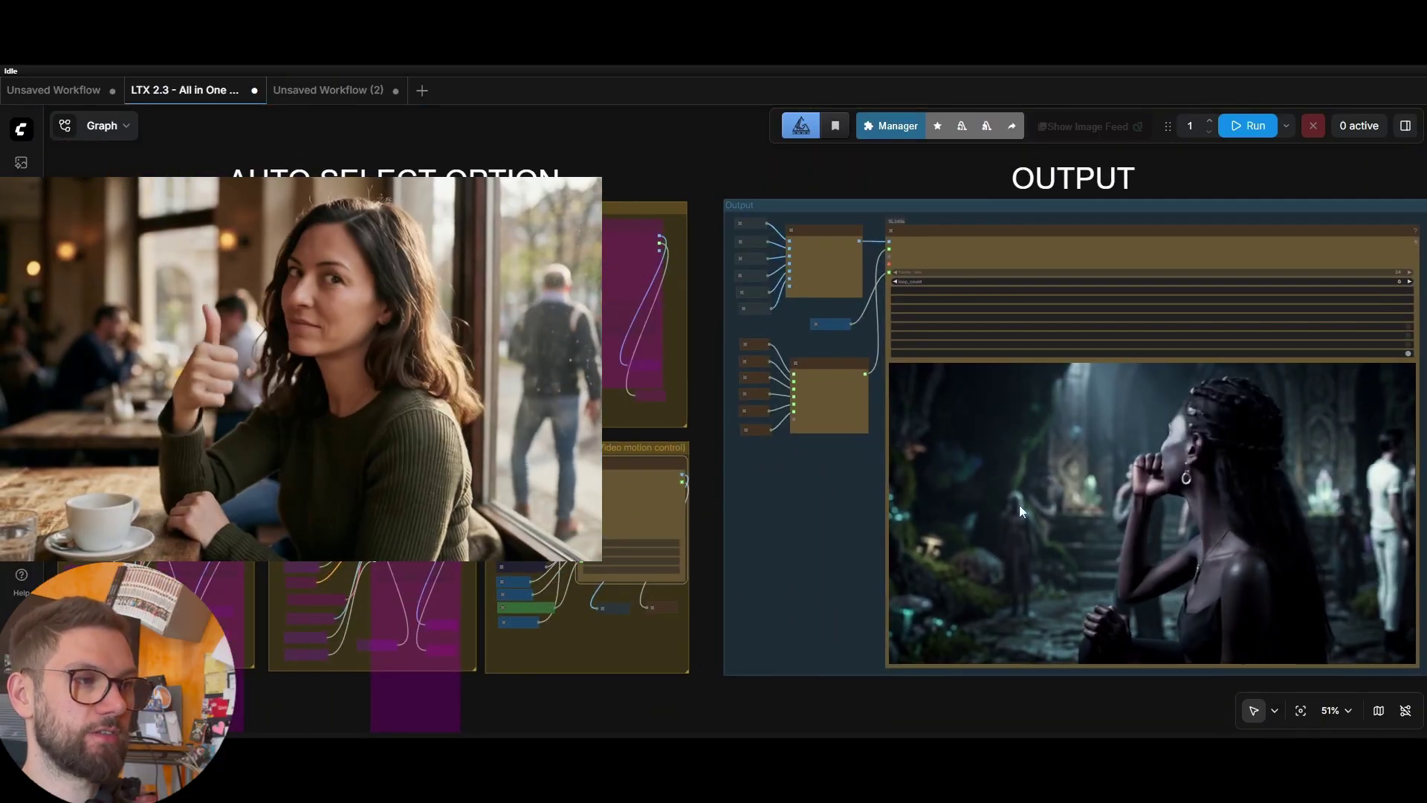
right_click(1067, 511)
click(1104, 251)
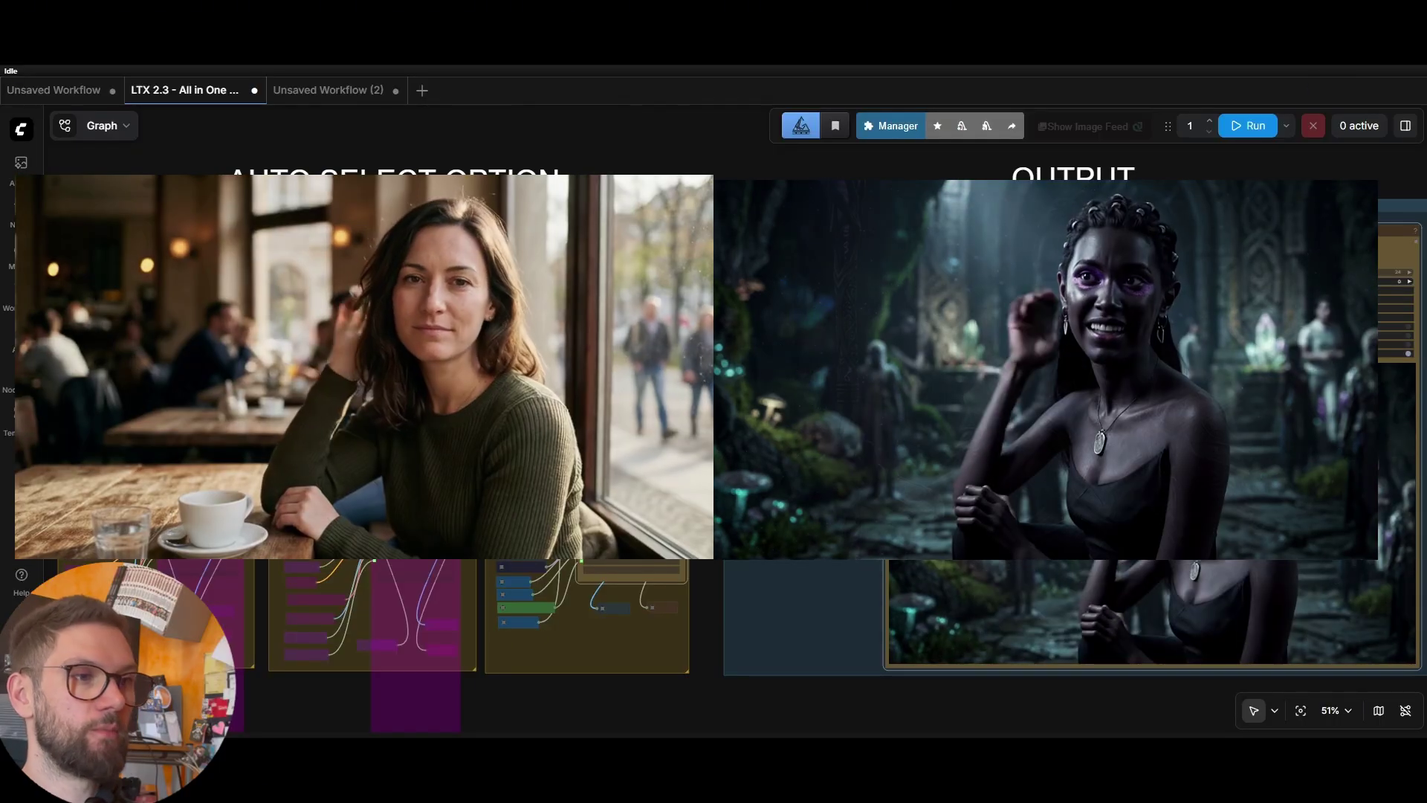
drag(851, 446, 1255, 434)
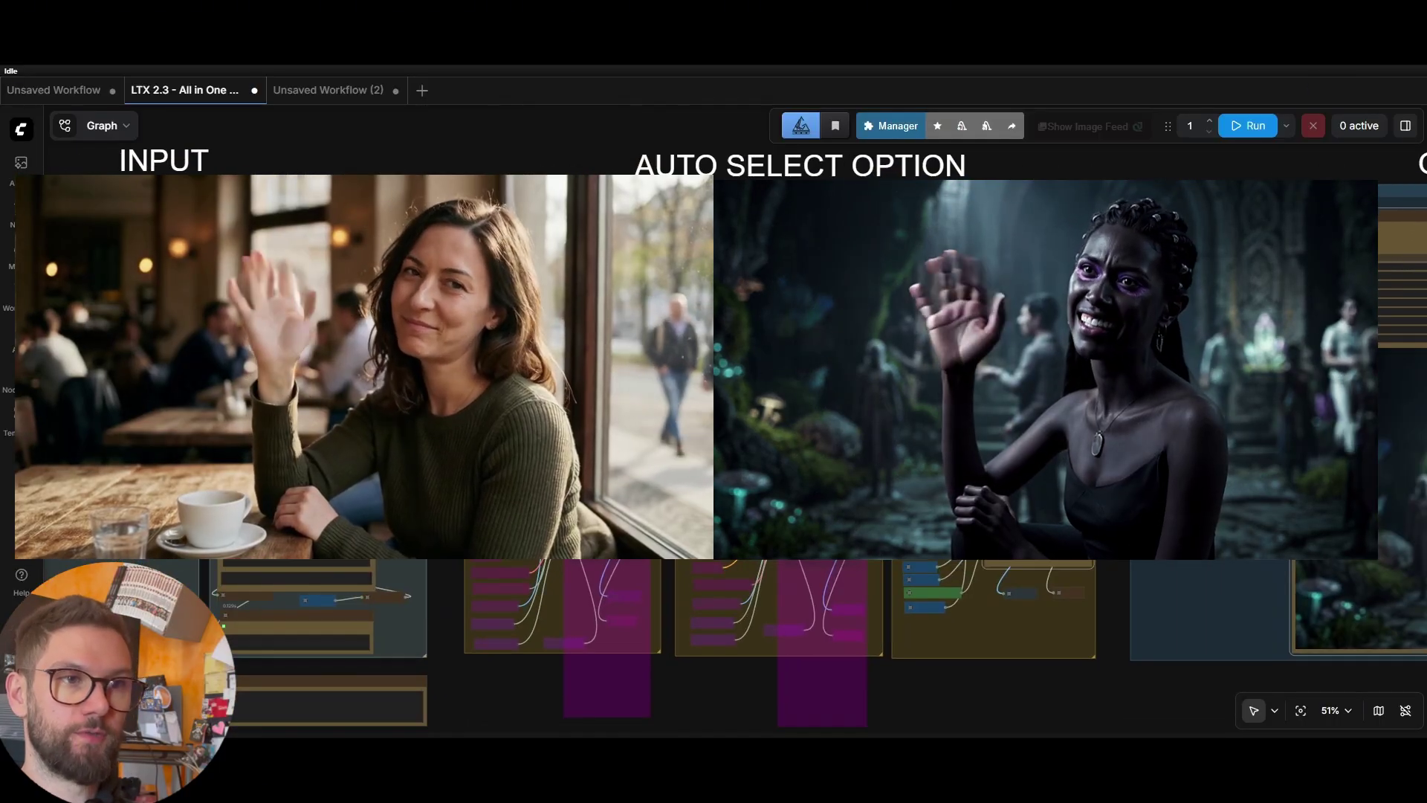
scroll(423, 365, down, 2)
drag(424, 365, 723, 431)
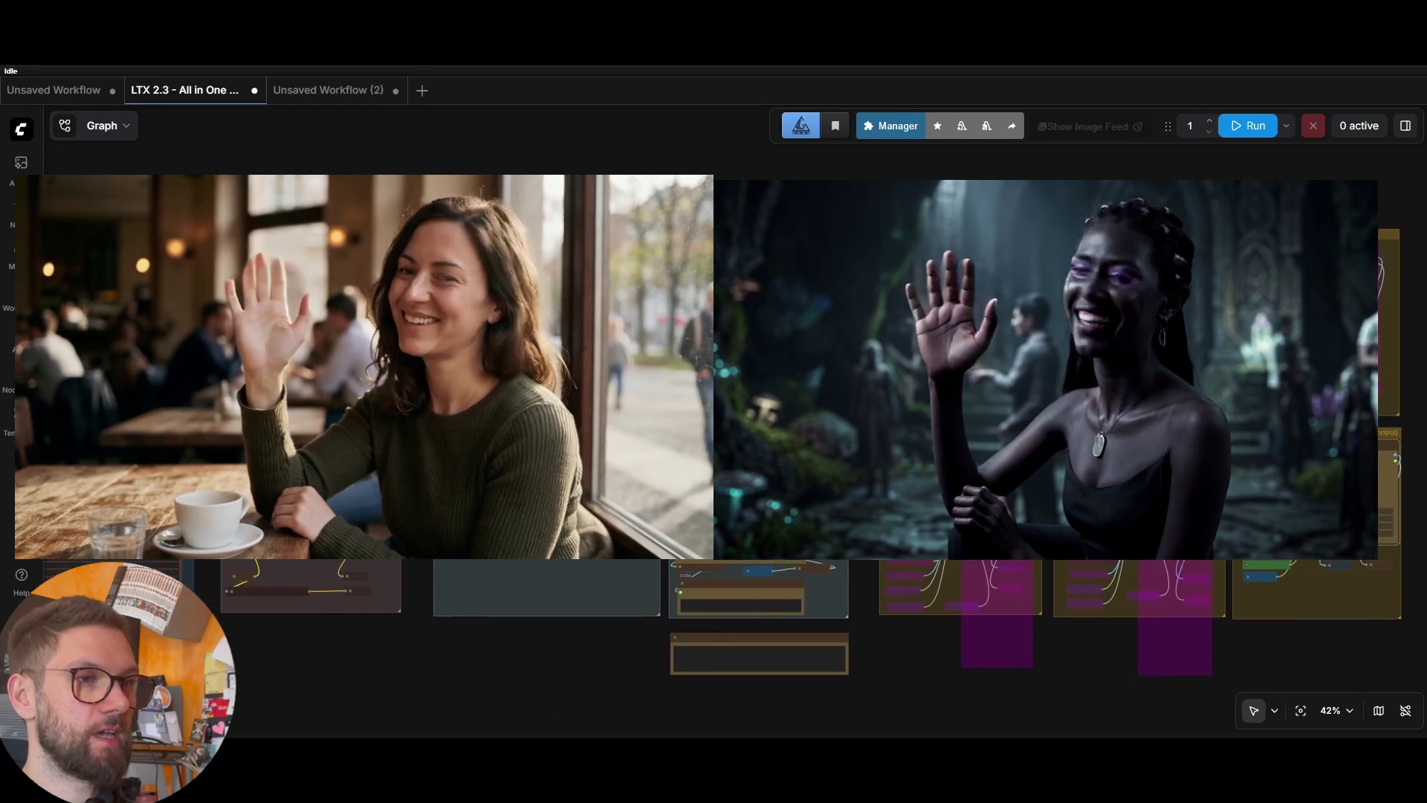
Set the Height node's value to 1280 in the Setting group for a vertical generation.
scroll(723, 430, up, 4)
scroll(531, 297, up, 6)
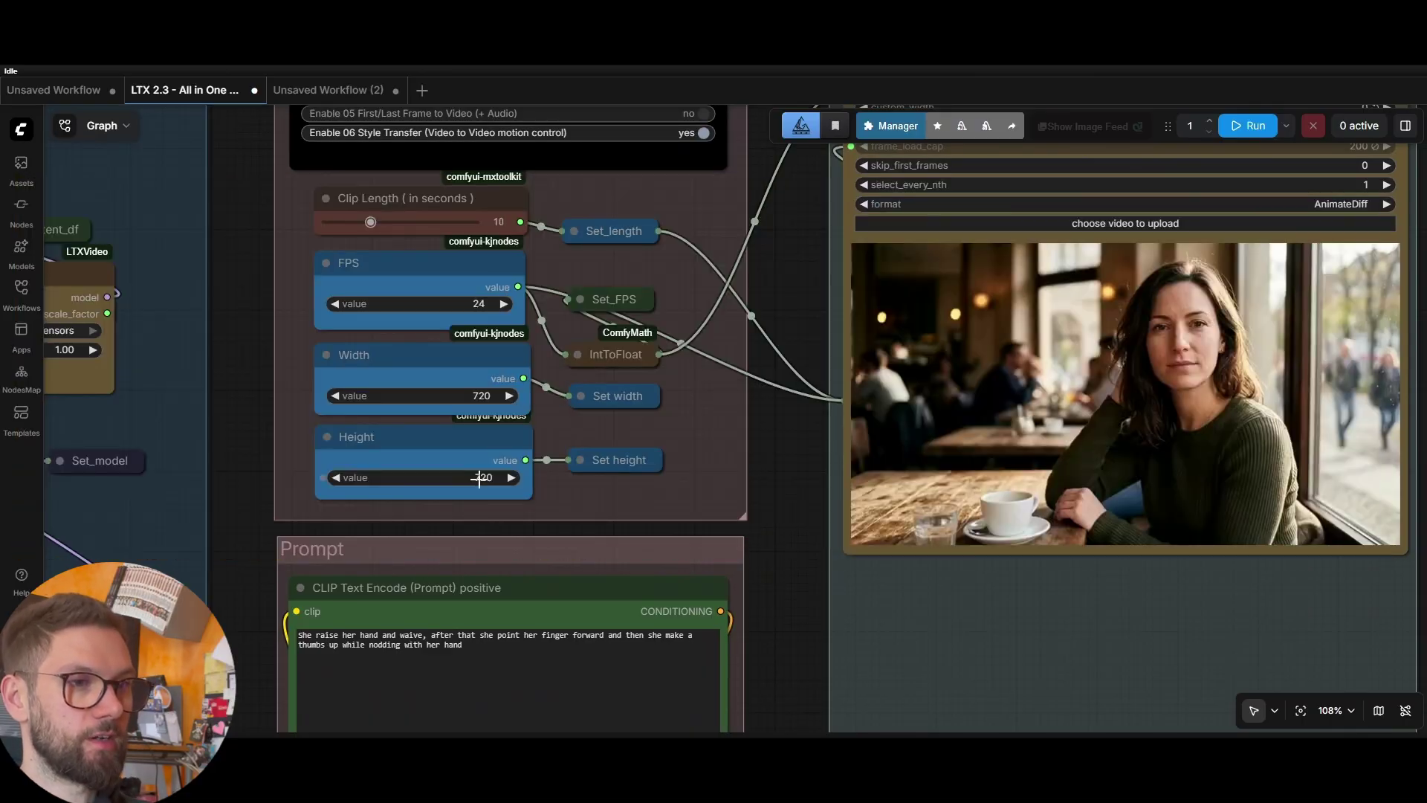
click(489, 476)
text(1280)
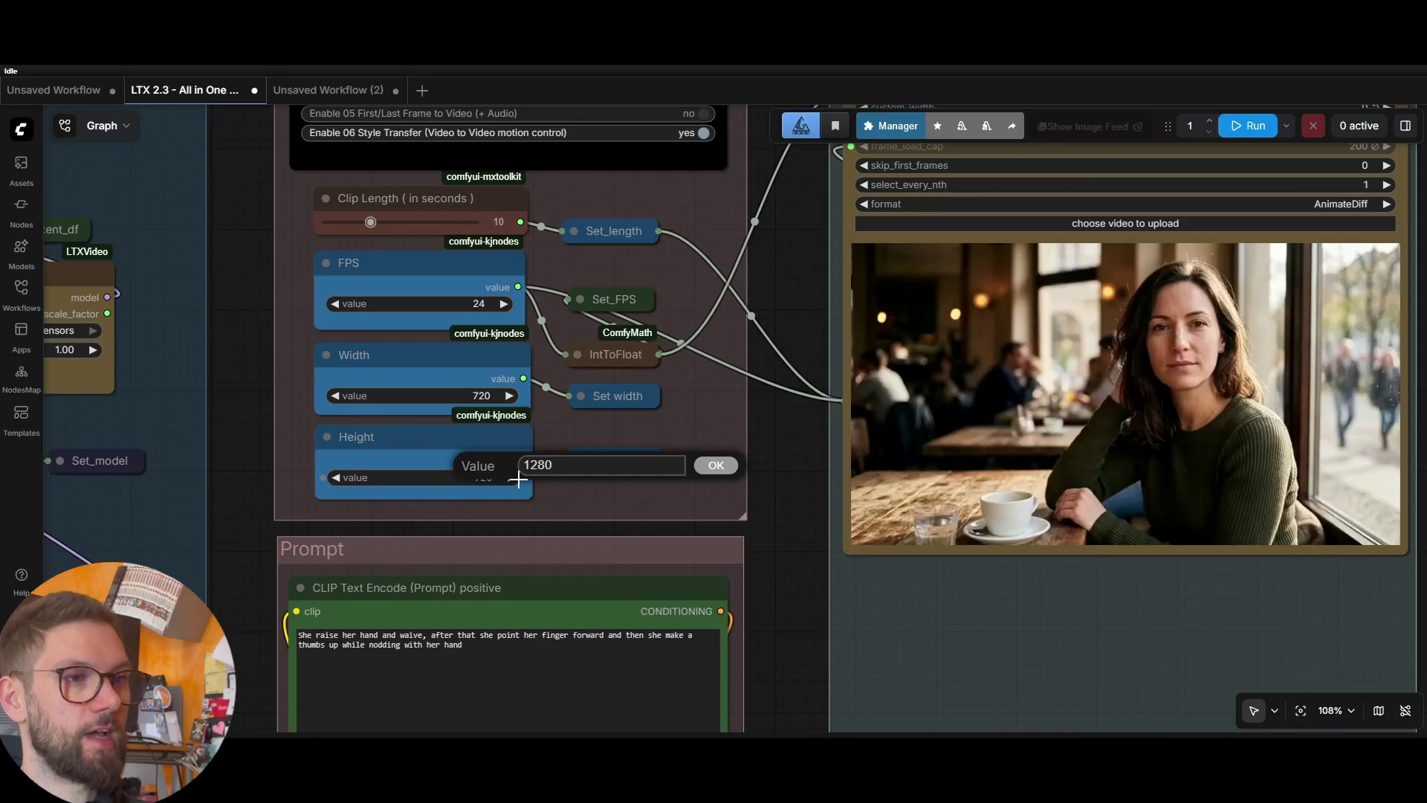
click(711, 467)
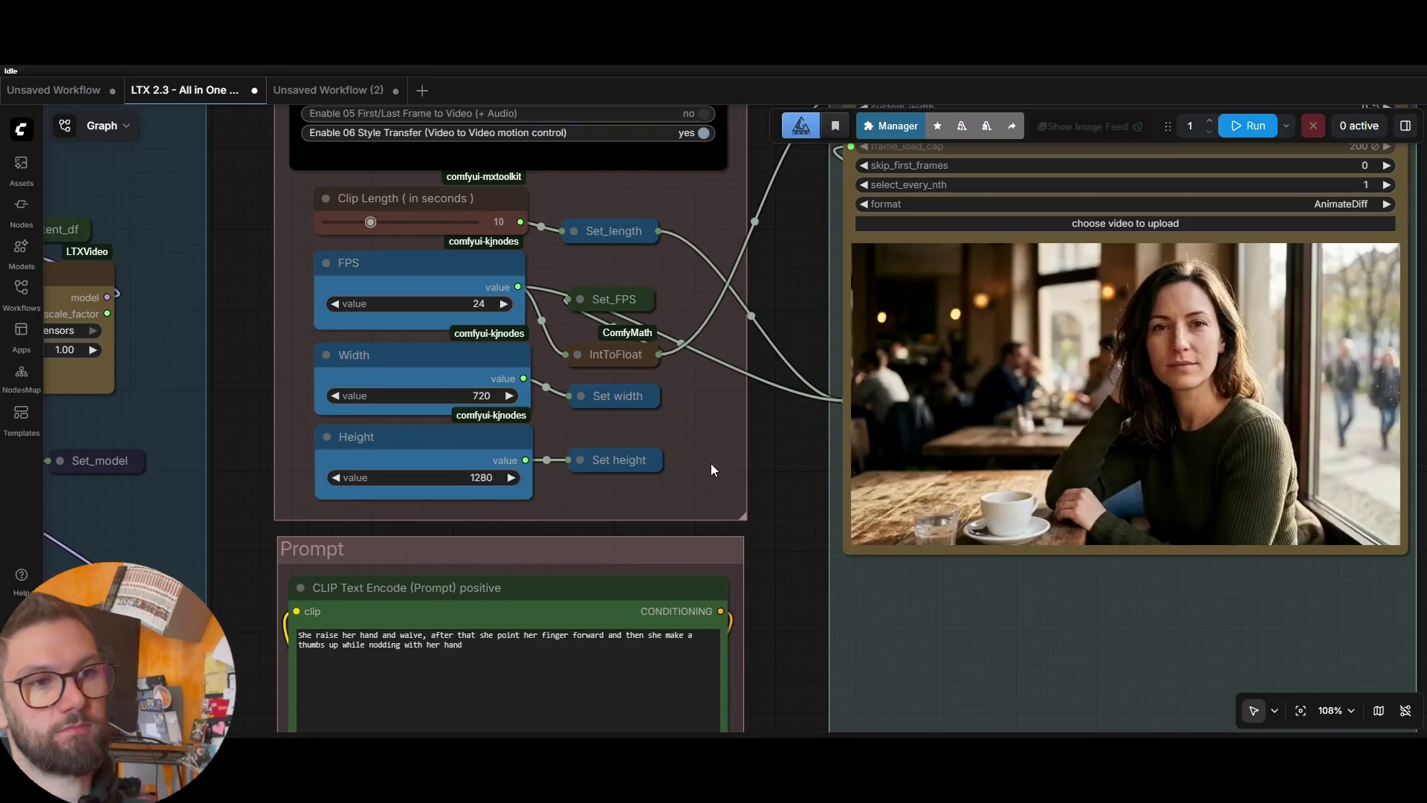
scroll(710, 462, up, 1)
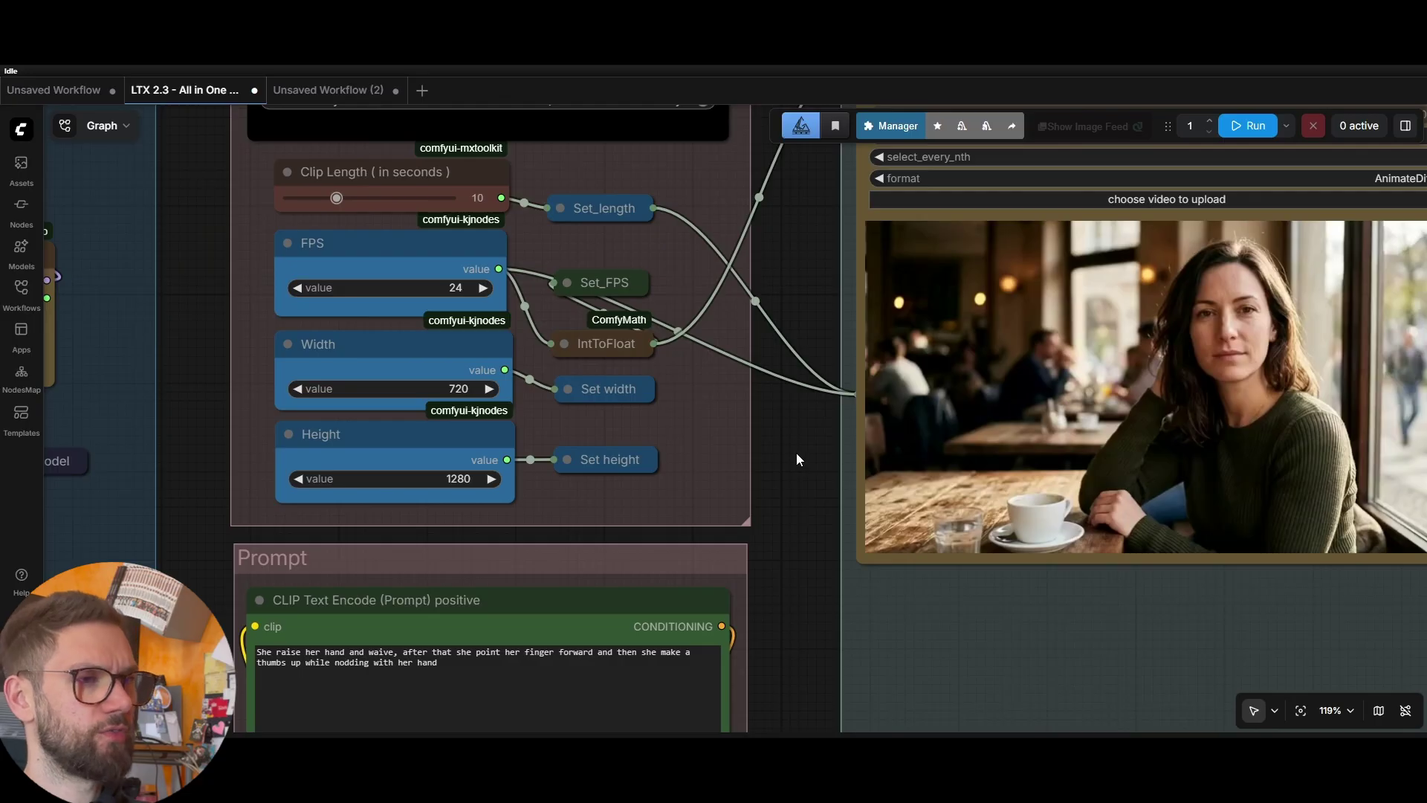
Cycle the workflow's generation option through modes 01 to 05, leaving 05 First/Last Frame to Video (+ Audio) enabled.
scroll(813, 301, down, 8)
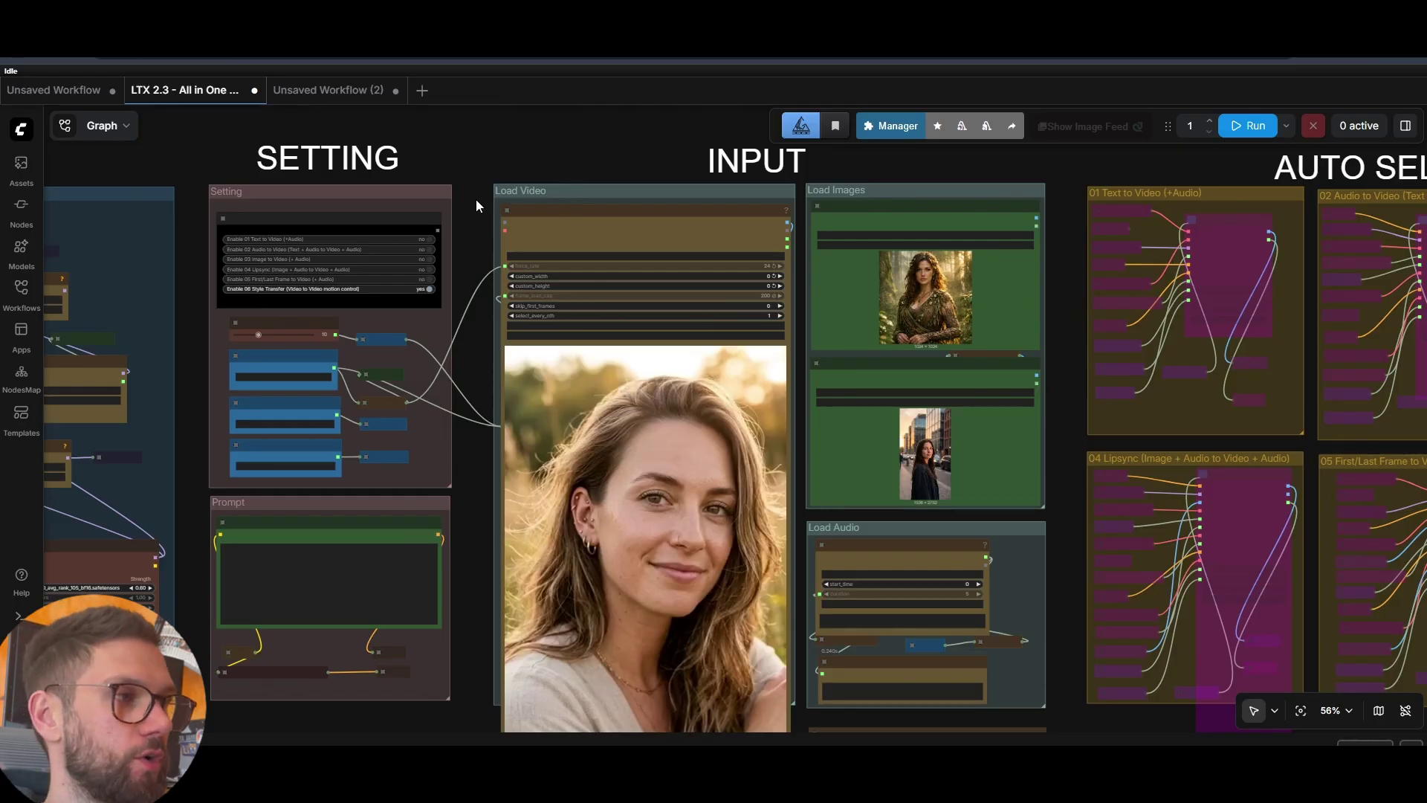
scroll(483, 211, up, 7)
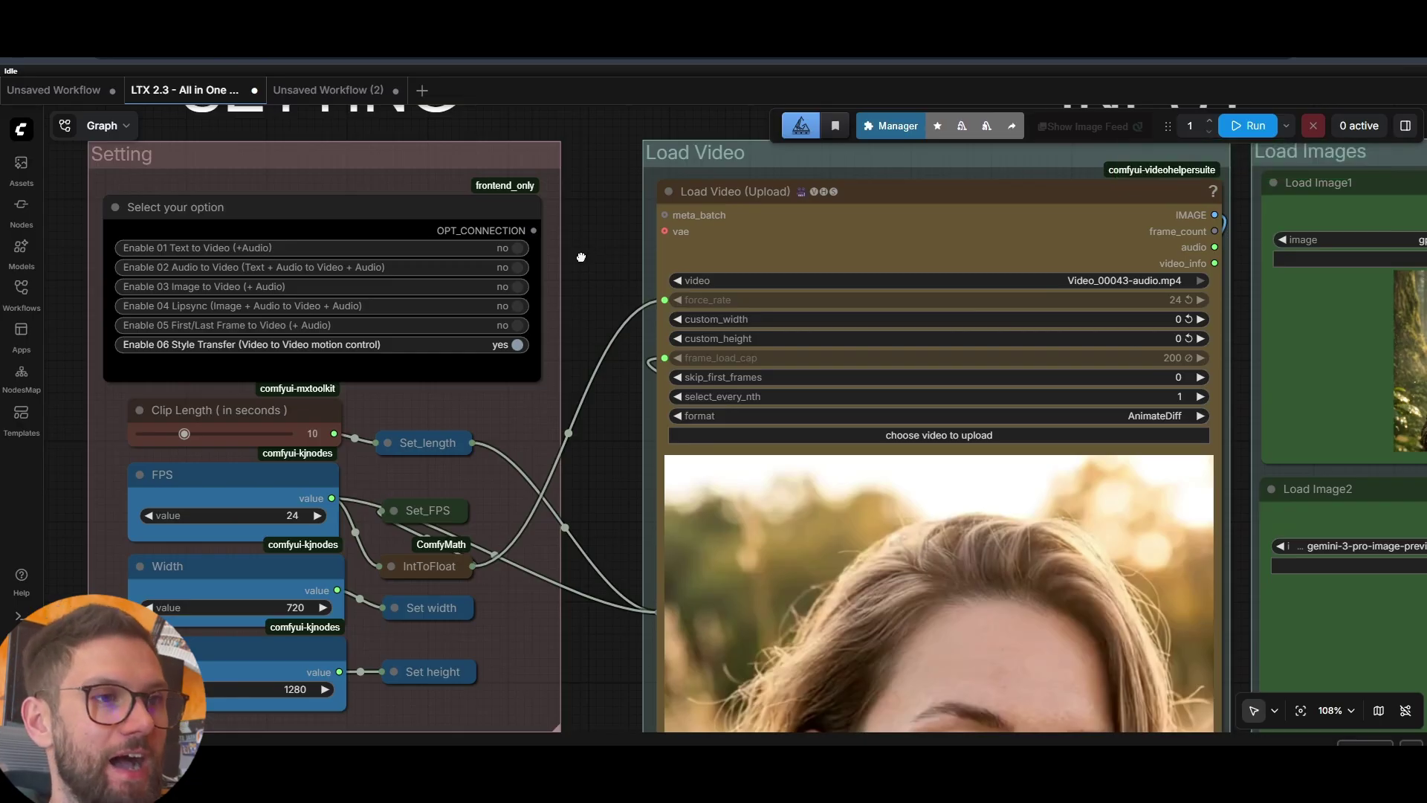
drag(546, 267, 620, 269)
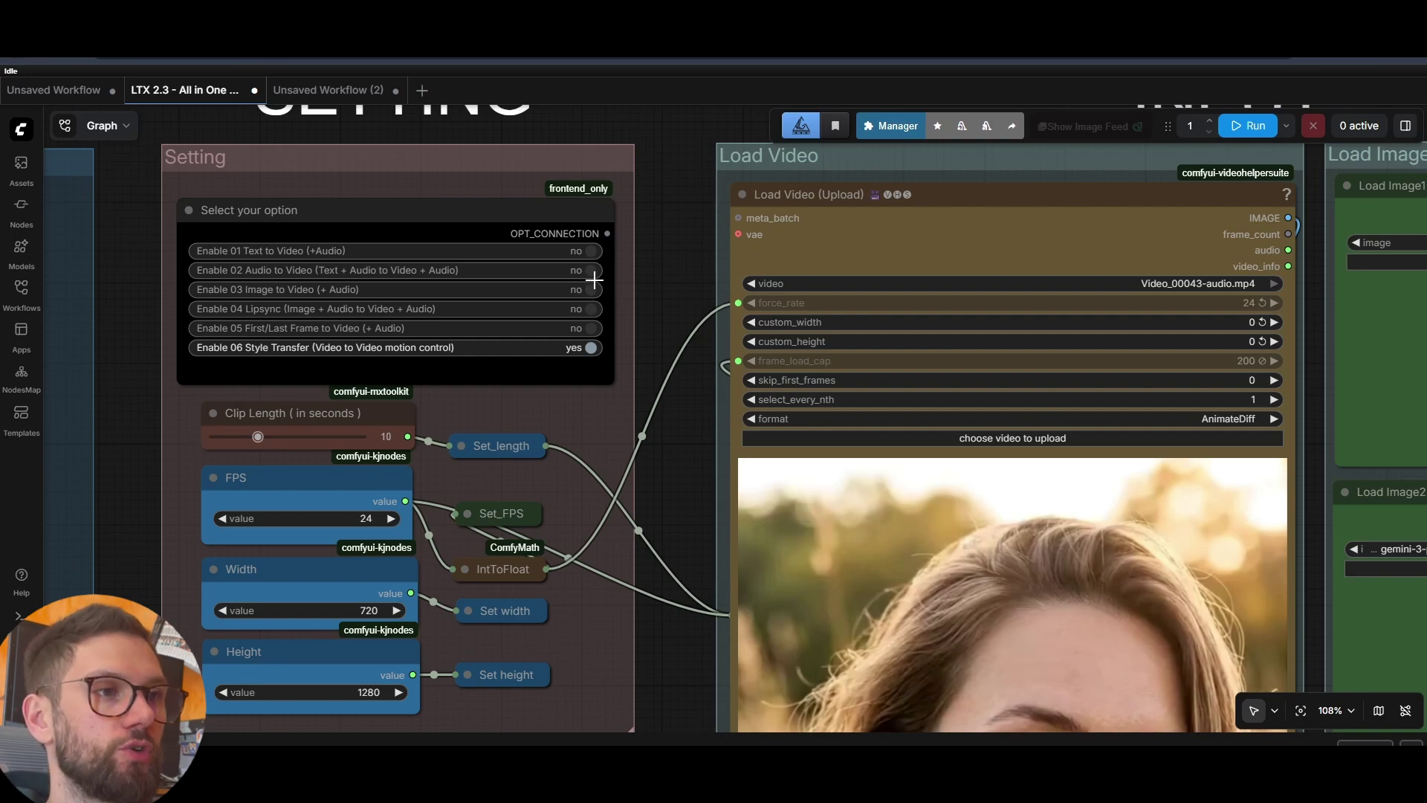
click(591, 251)
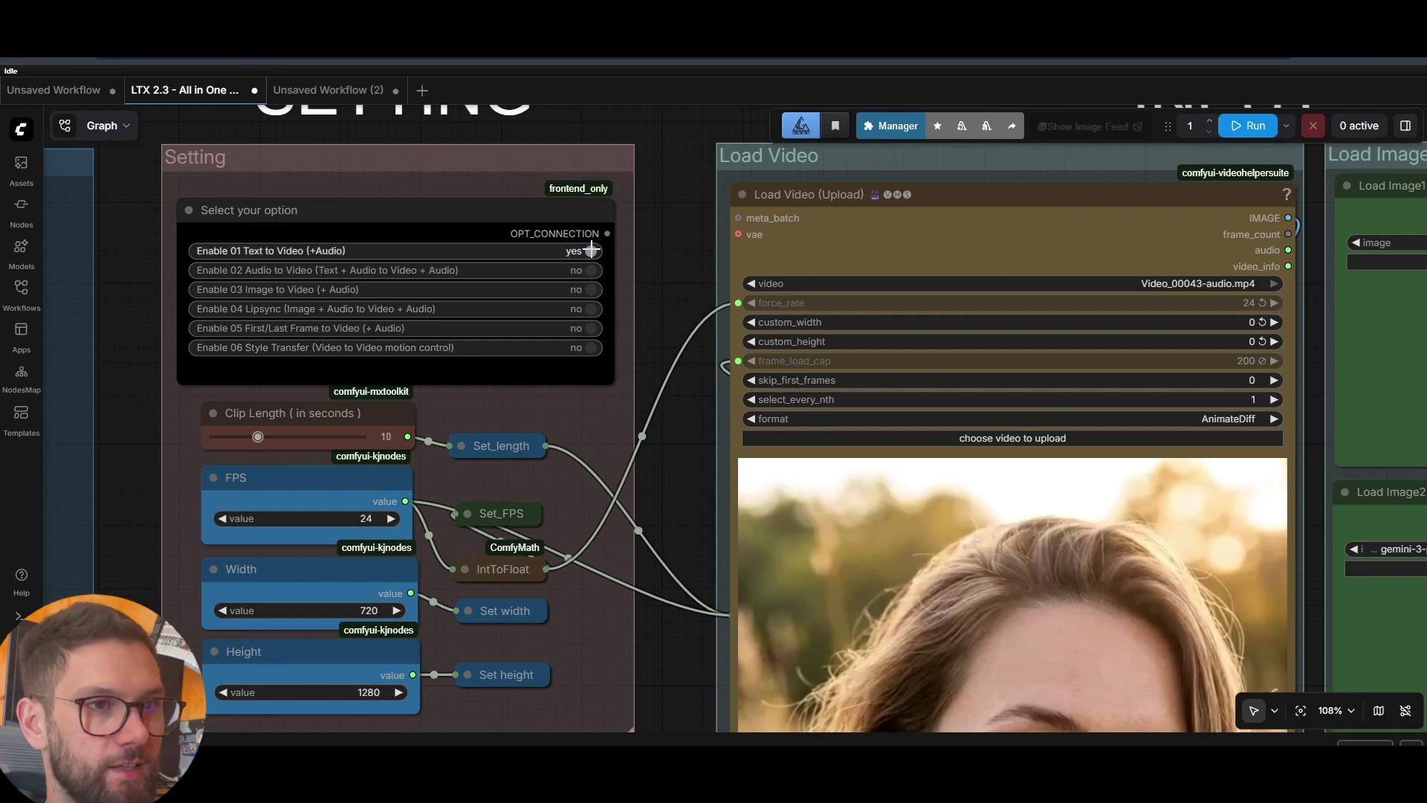
click(589, 270)
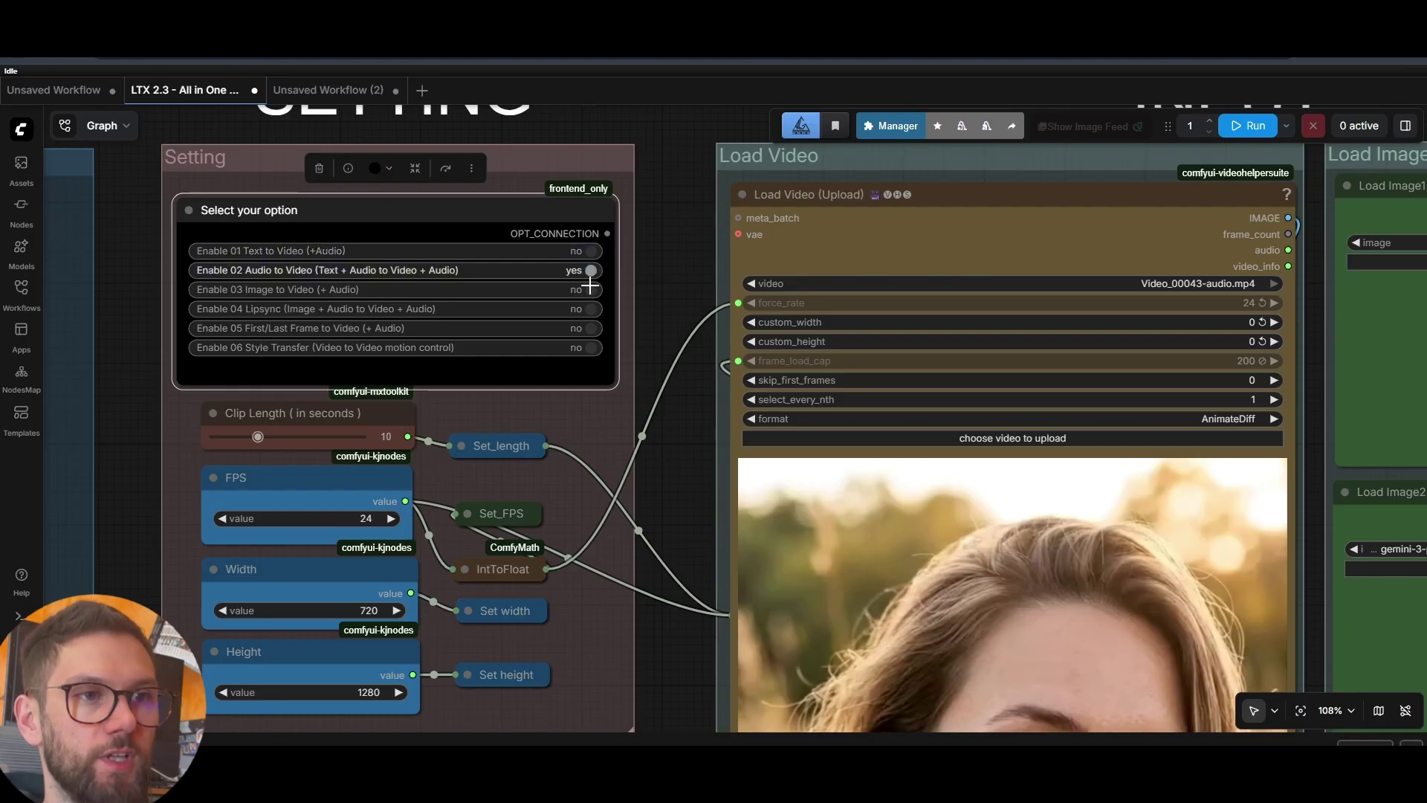
click(591, 289)
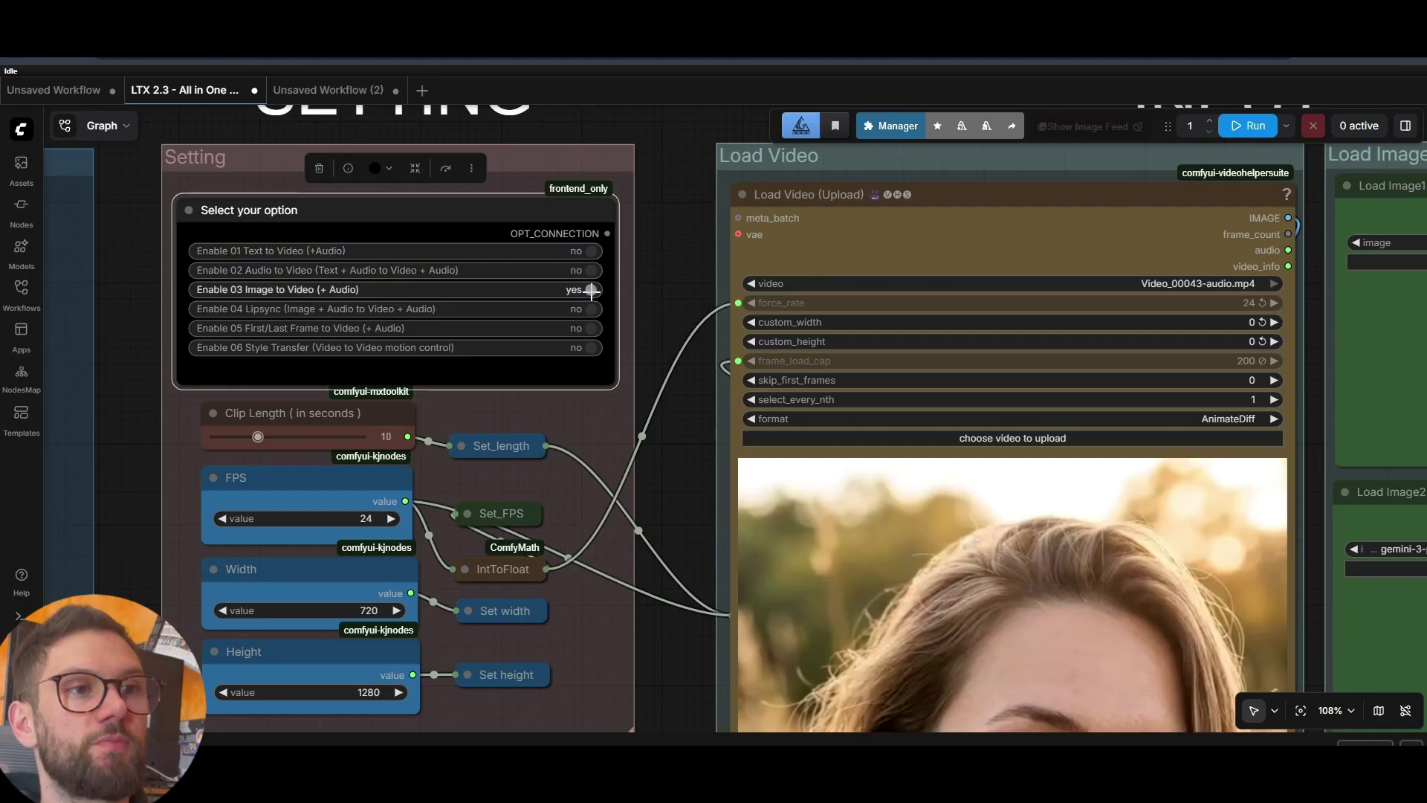
click(591, 309)
click(591, 327)
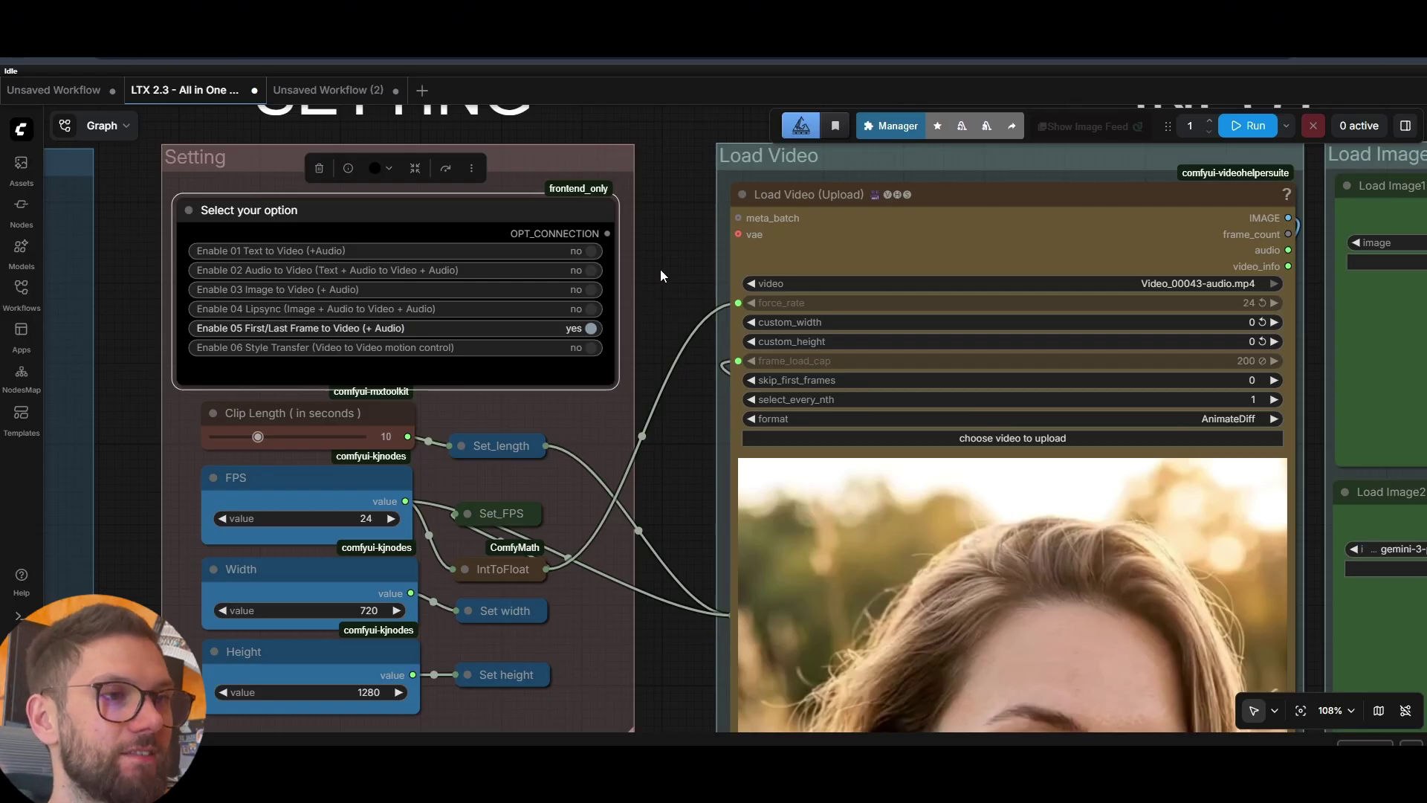
scroll(660, 269, down, 4)
drag(671, 352, 698, 305)
scroll(682, 340, down, 1)
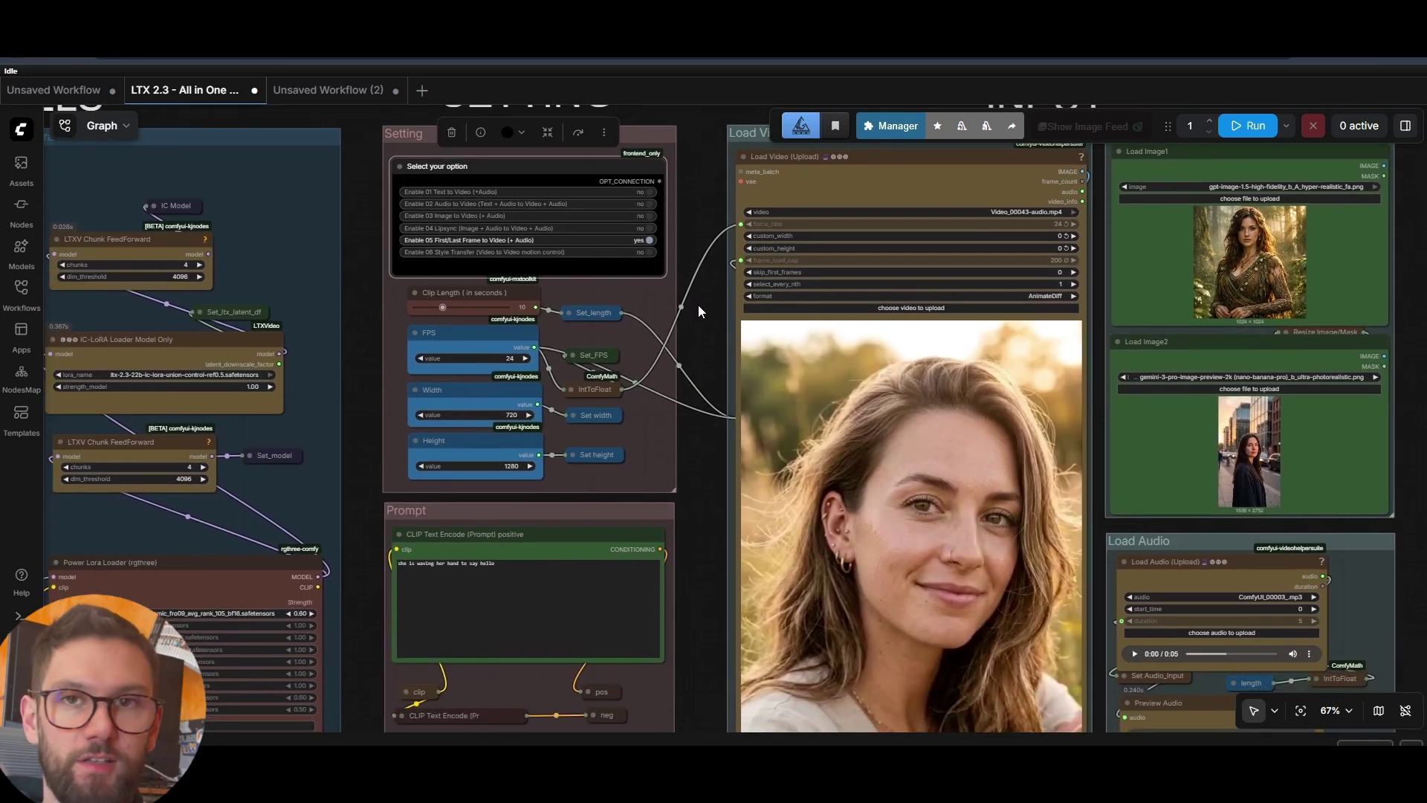